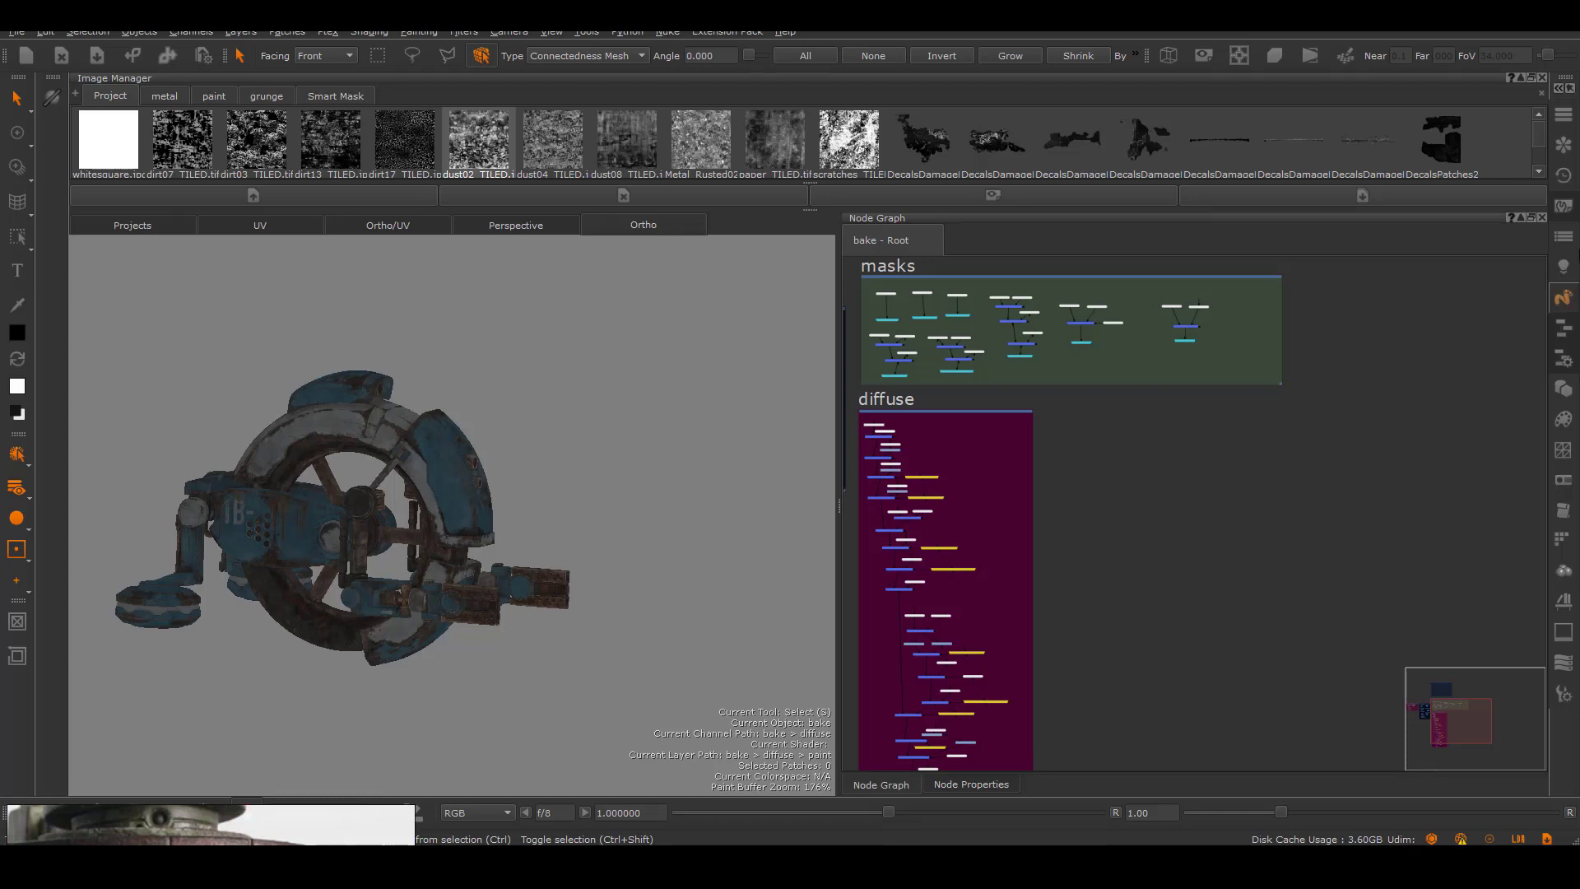
Add a 'roughness' channel and wrap its nodes in an enlarged backdrop
{"action": "left_click", "coordinate": [1564, 297]}
{"action": "left_click", "coordinate": [1189, 349]}
{"action": "type", "text": "specular"}
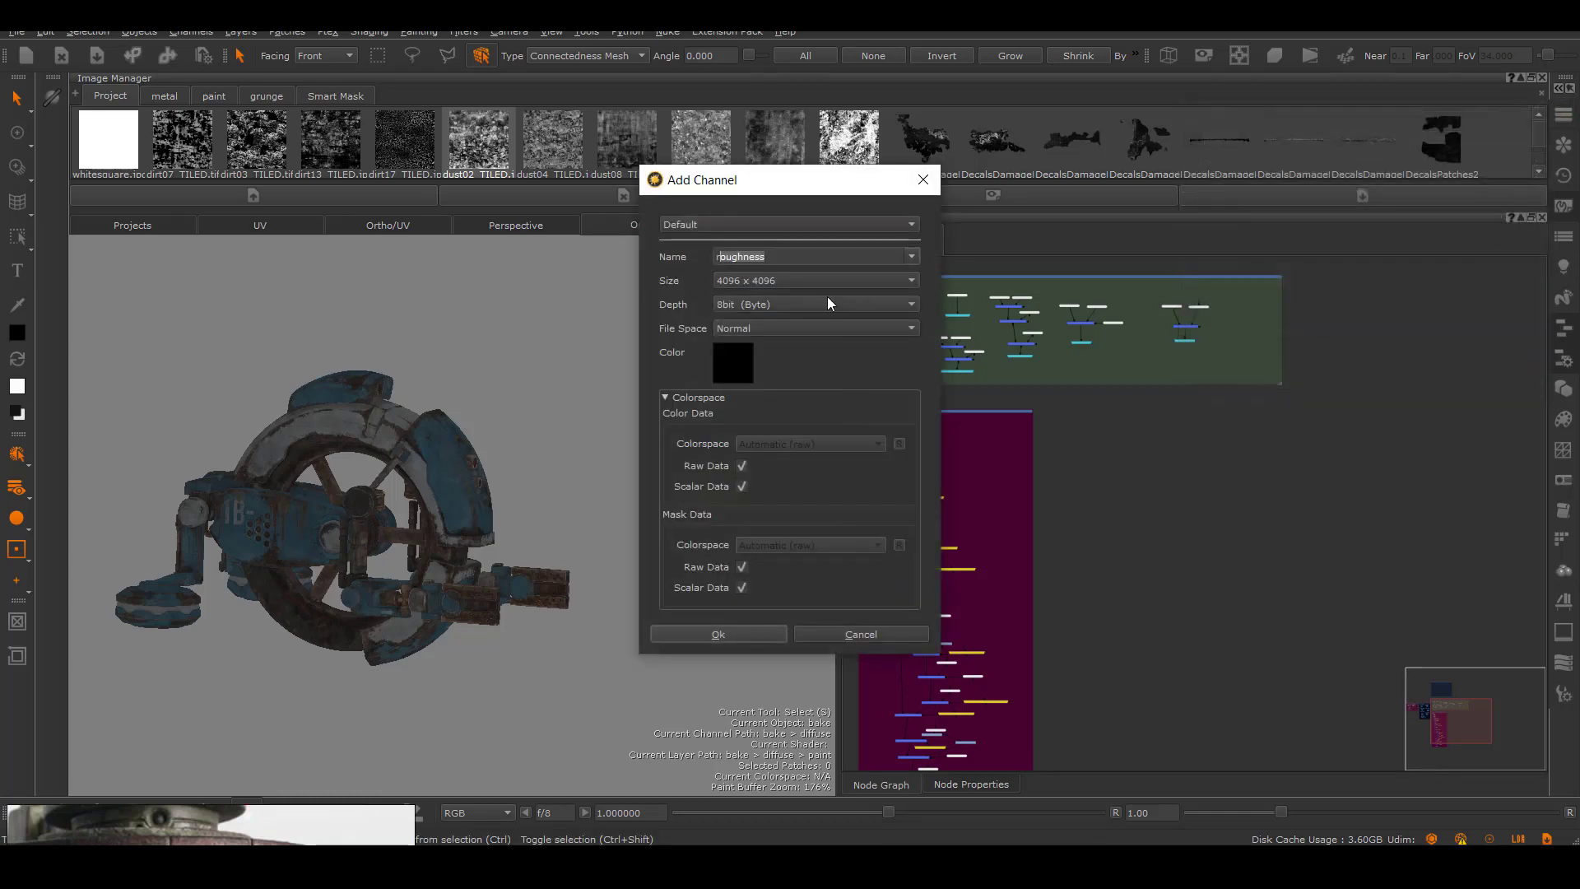
{"action": "left_click", "coordinate": [718, 634]}
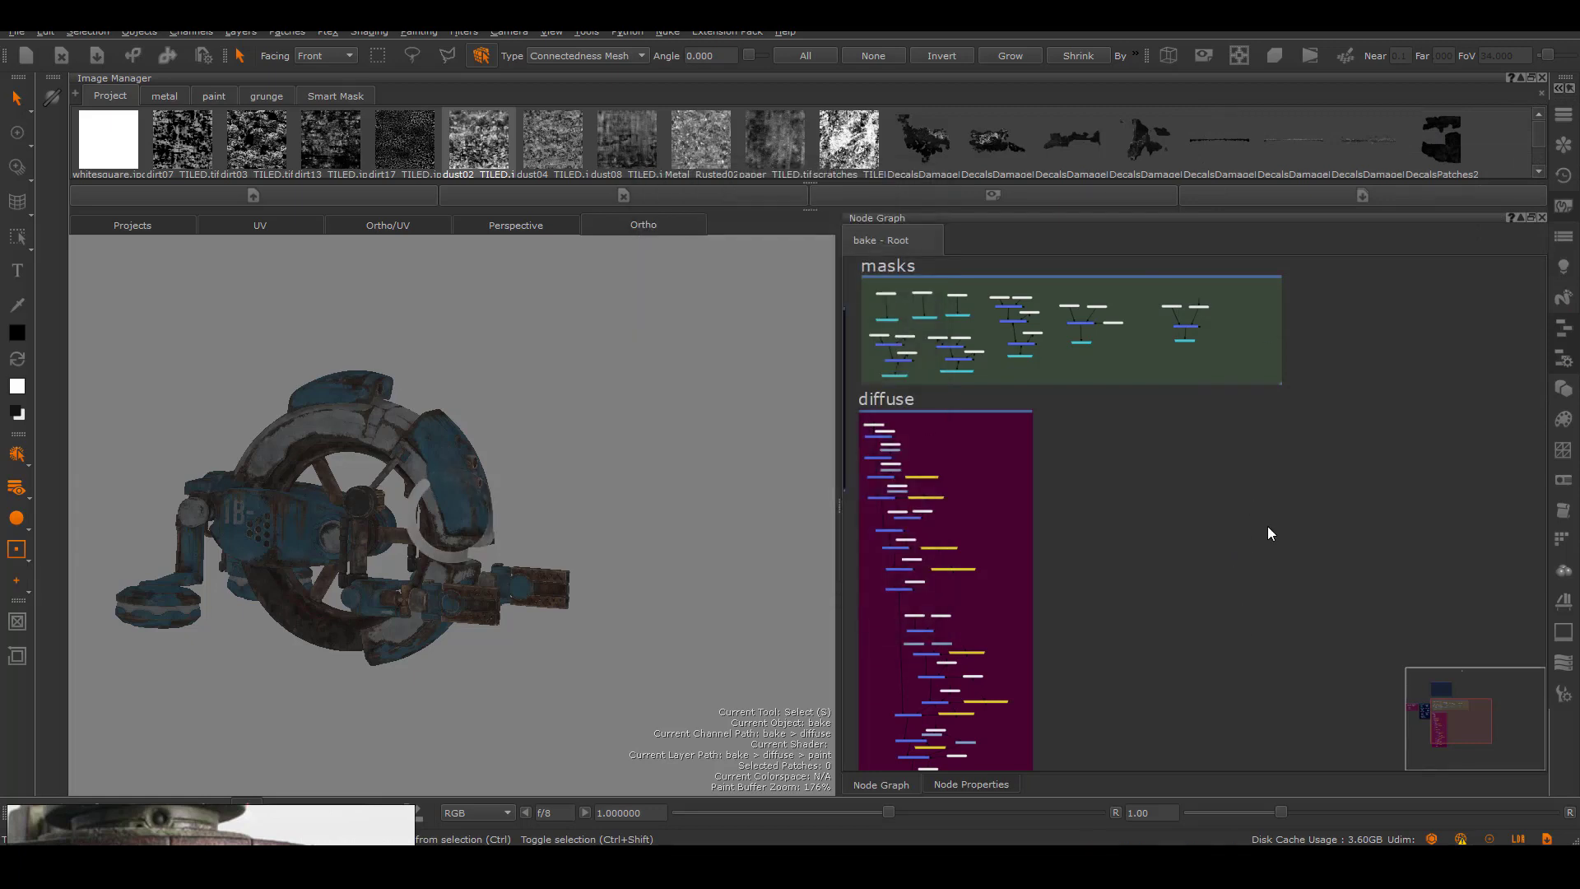
{"action": "scroll", "coordinate": [1264, 578], "scroll_direction": "down", "scroll_amount": 2}
{"action": "middle_click_drag", "start_coordinate": [1265, 578], "coordinate": [1245, 664]}
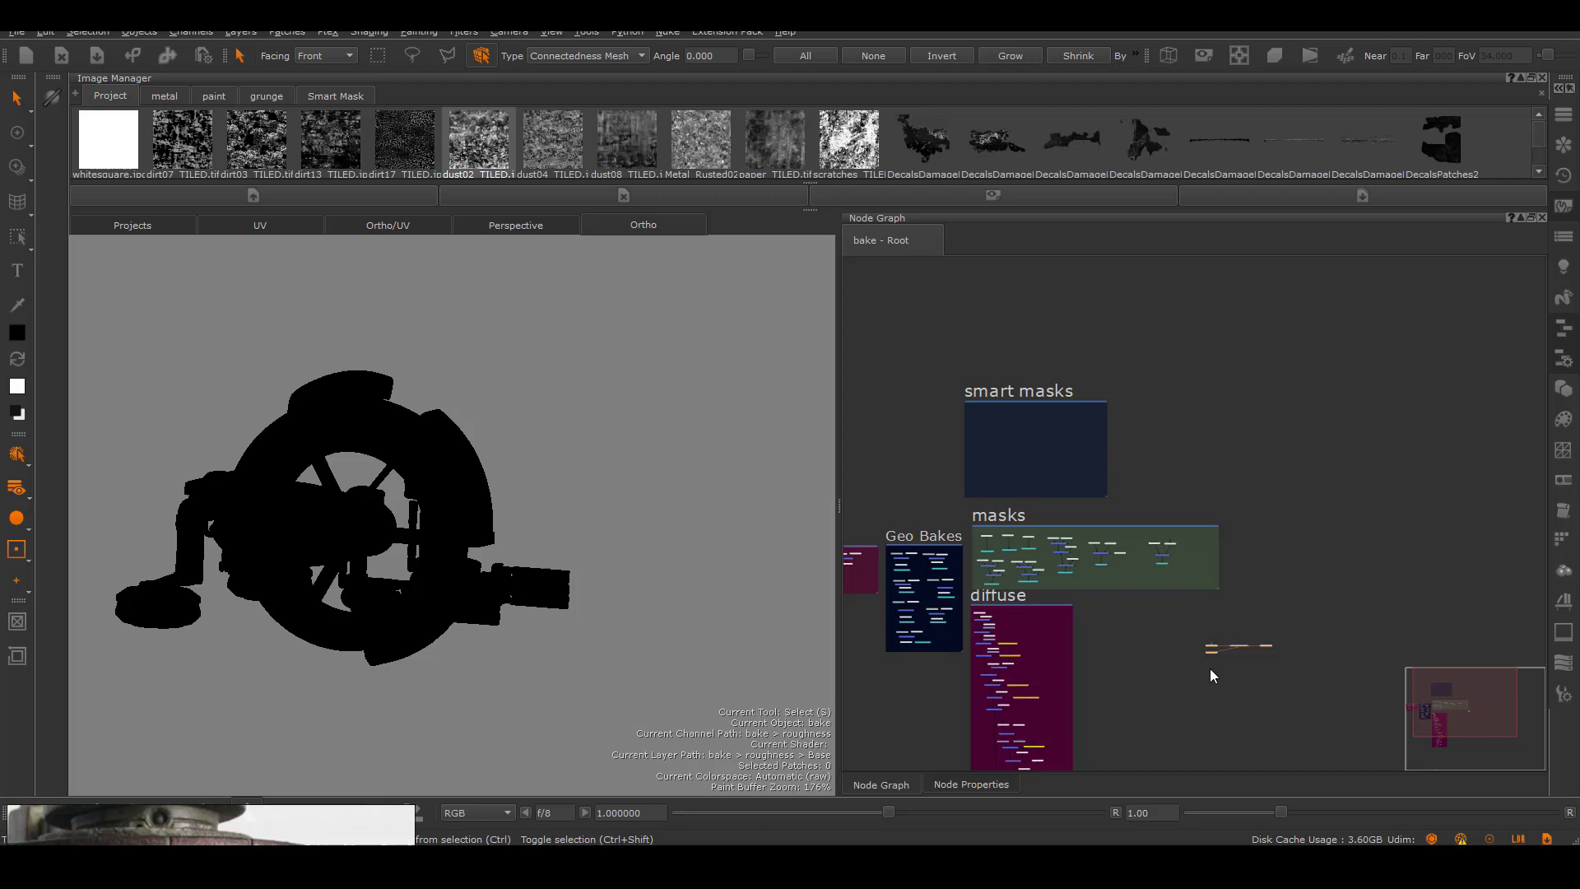
{"action": "scroll", "coordinate": [1210, 671], "scroll_direction": "up", "scroll_amount": 5}
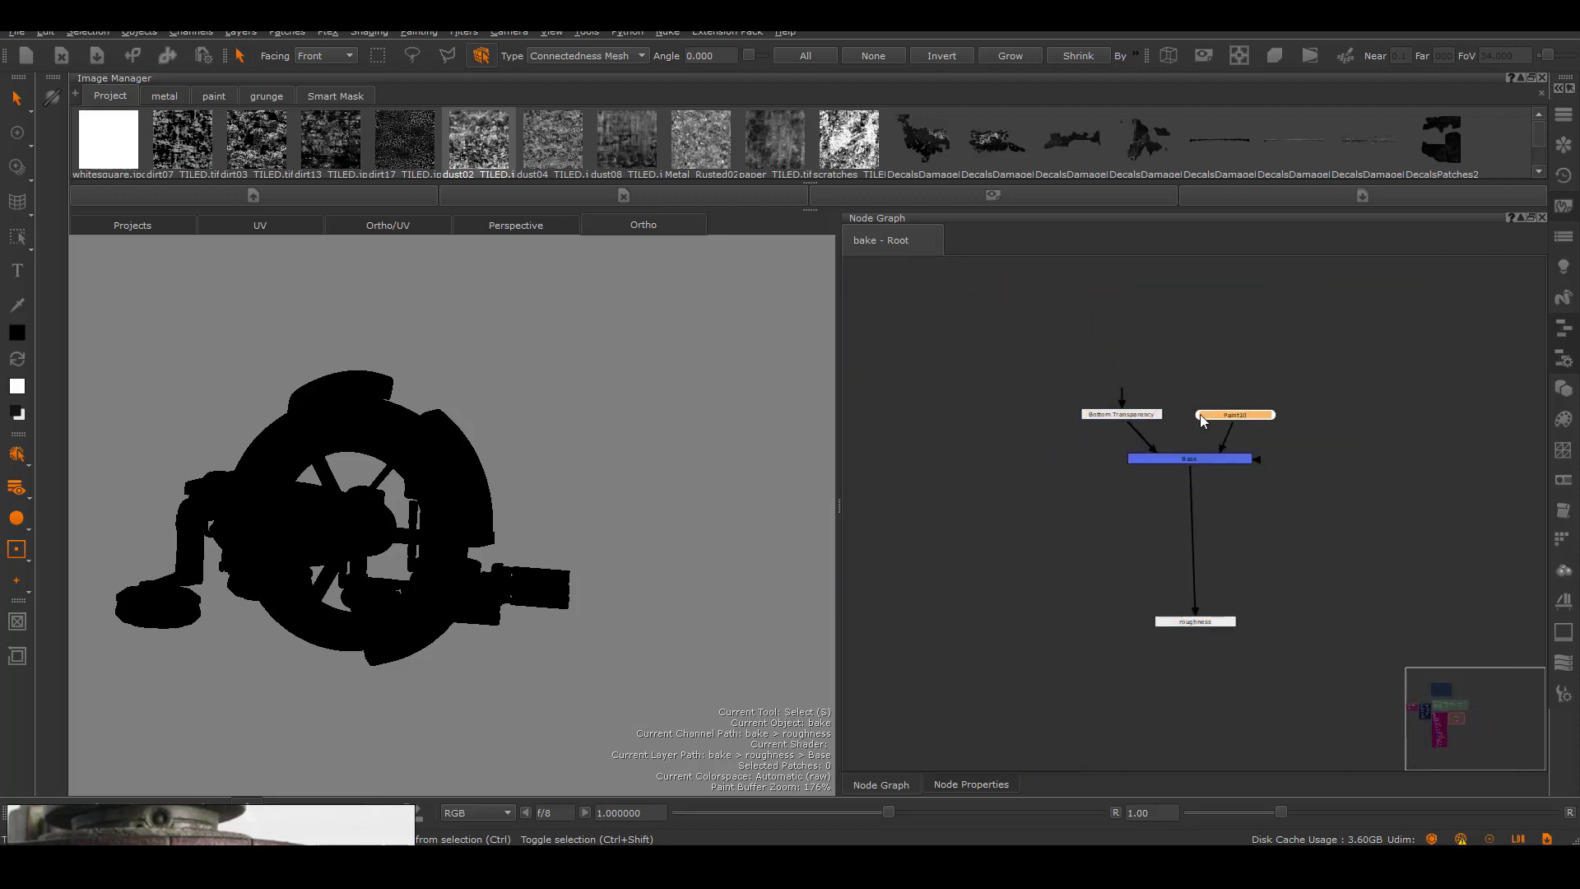
{"action": "scroll", "coordinate": [1200, 414], "scroll_direction": "down", "scroll_amount": 2}
{"action": "key", "text": "Tab"}
{"action": "key", "text": "Return"}
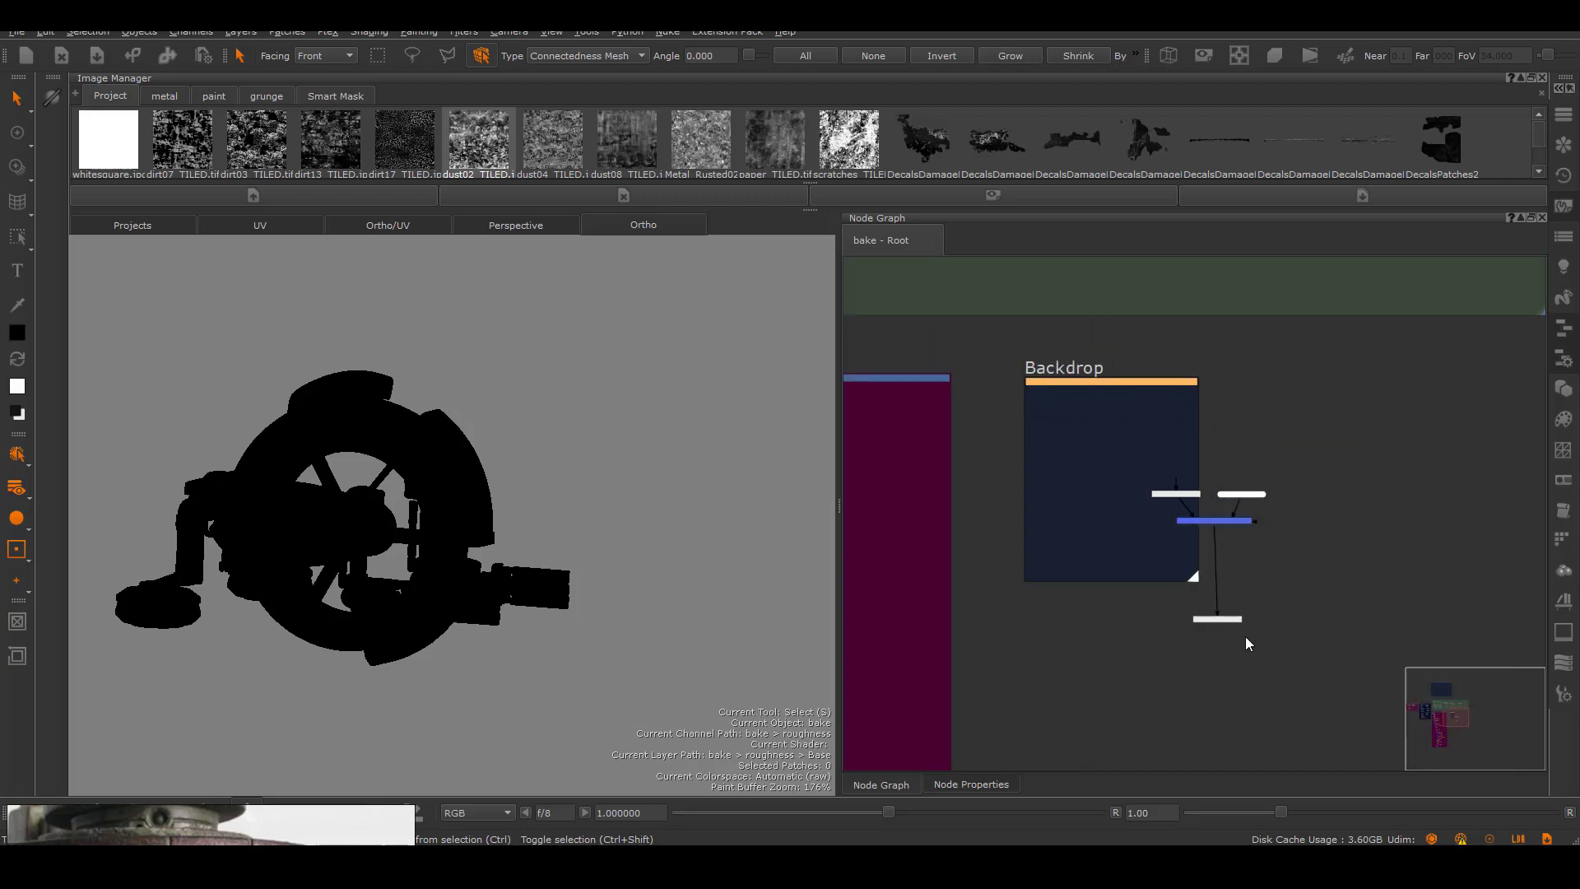
{"action": "left_click_drag", "start_coordinate": [1242, 525], "coordinate": [1252, 723]}
{"action": "scroll", "coordinate": [1232, 639], "scroll_direction": "down", "scroll_amount": 2}
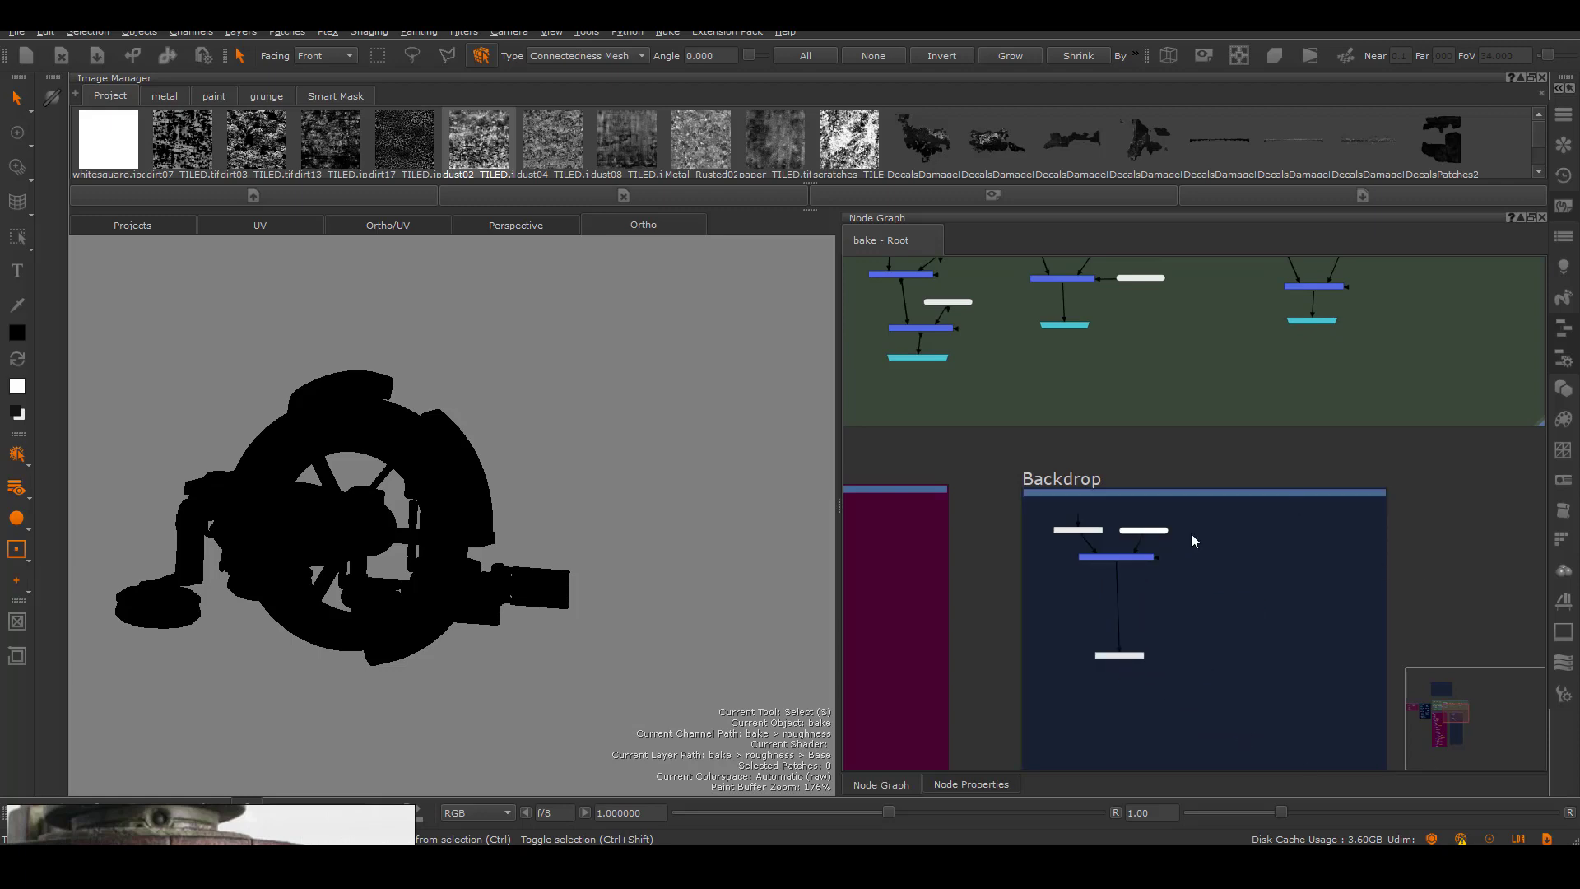
{"action": "scroll", "coordinate": [1214, 575], "scroll_direction": "up", "scroll_amount": 2}
{"action": "scroll", "coordinate": [1075, 692], "scroll_direction": "up", "scroll_amount": 3}
{"action": "scroll", "coordinate": [1050, 677], "scroll_direction": "down", "scroll_amount": 3}
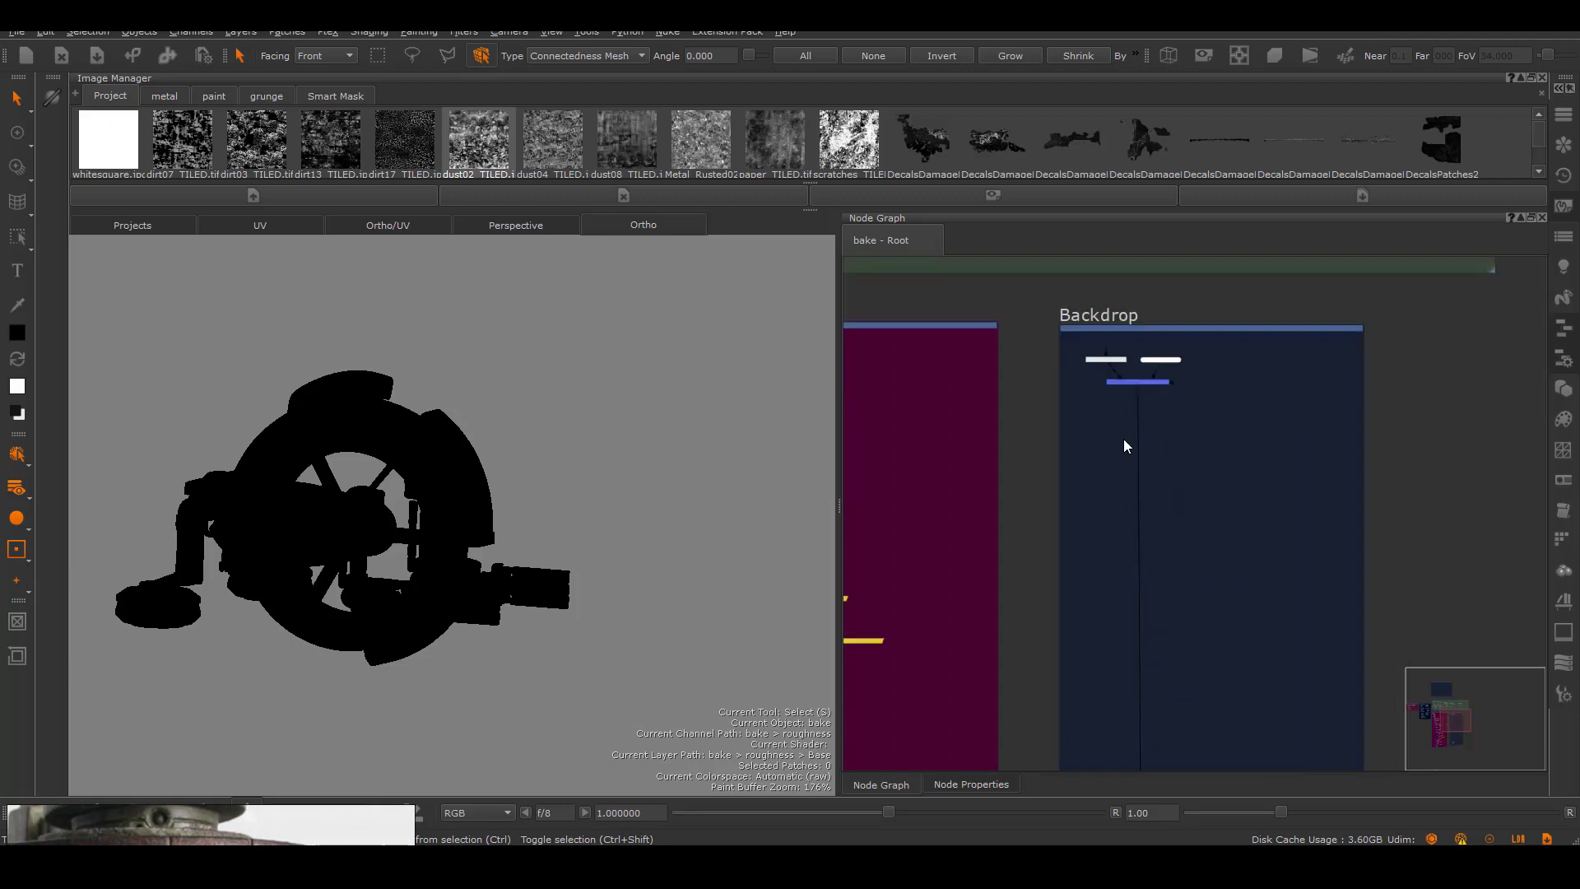
{"action": "scroll", "coordinate": [1125, 437], "scroll_direction": "down", "scroll_amount": 2}
{"action": "scroll", "coordinate": [1144, 493], "scroll_direction": "up", "scroll_amount": 2}
{"action": "scroll", "coordinate": [1360, 532], "scroll_direction": "down", "scroll_amount": 2}
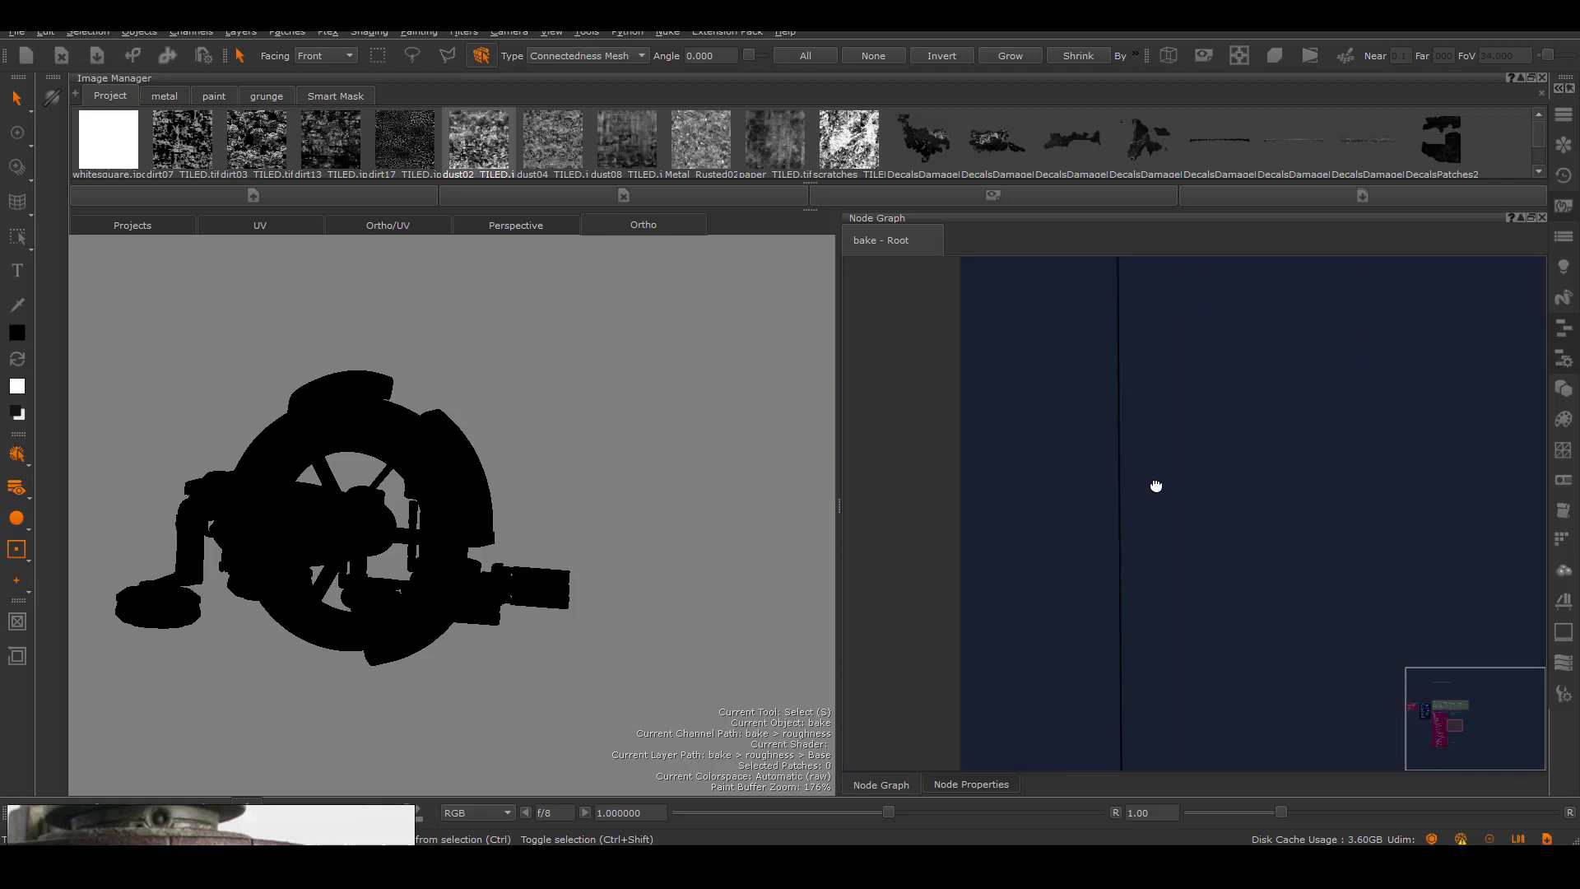
{"action": "scroll", "coordinate": [1232, 457], "scroll_direction": "up", "scroll_amount": 3}
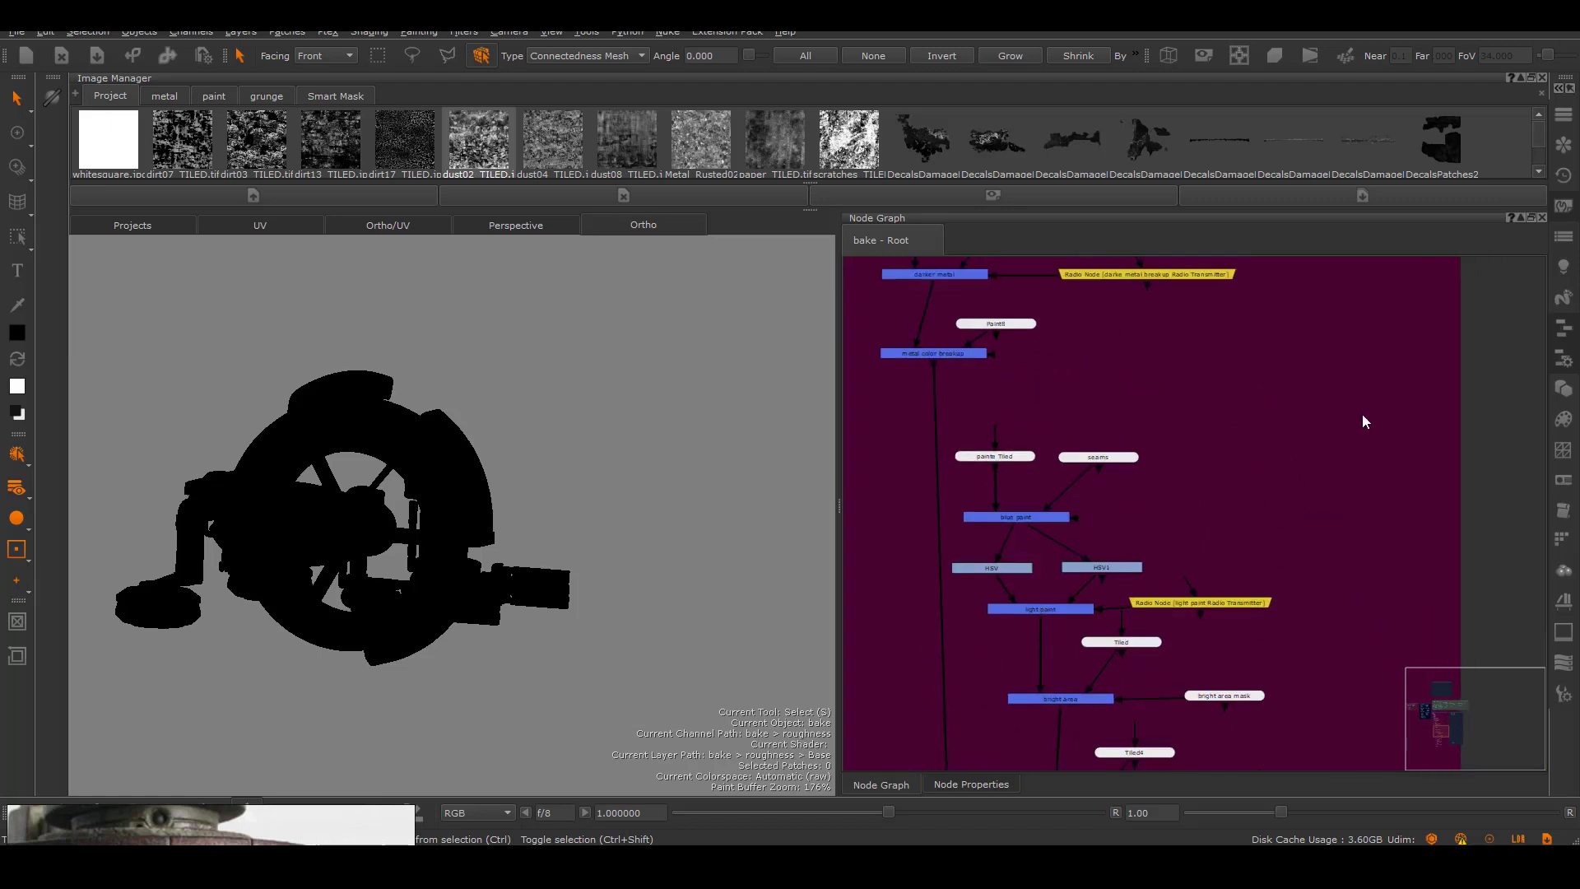
{"action": "scroll", "coordinate": [1361, 414], "scroll_direction": "down", "scroll_amount": 2}
{"action": "scroll", "coordinate": [1181, 458], "scroll_direction": "up", "scroll_amount": 2}
{"action": "scroll", "coordinate": [1261, 566], "scroll_direction": "up", "scroll_amount": 1}
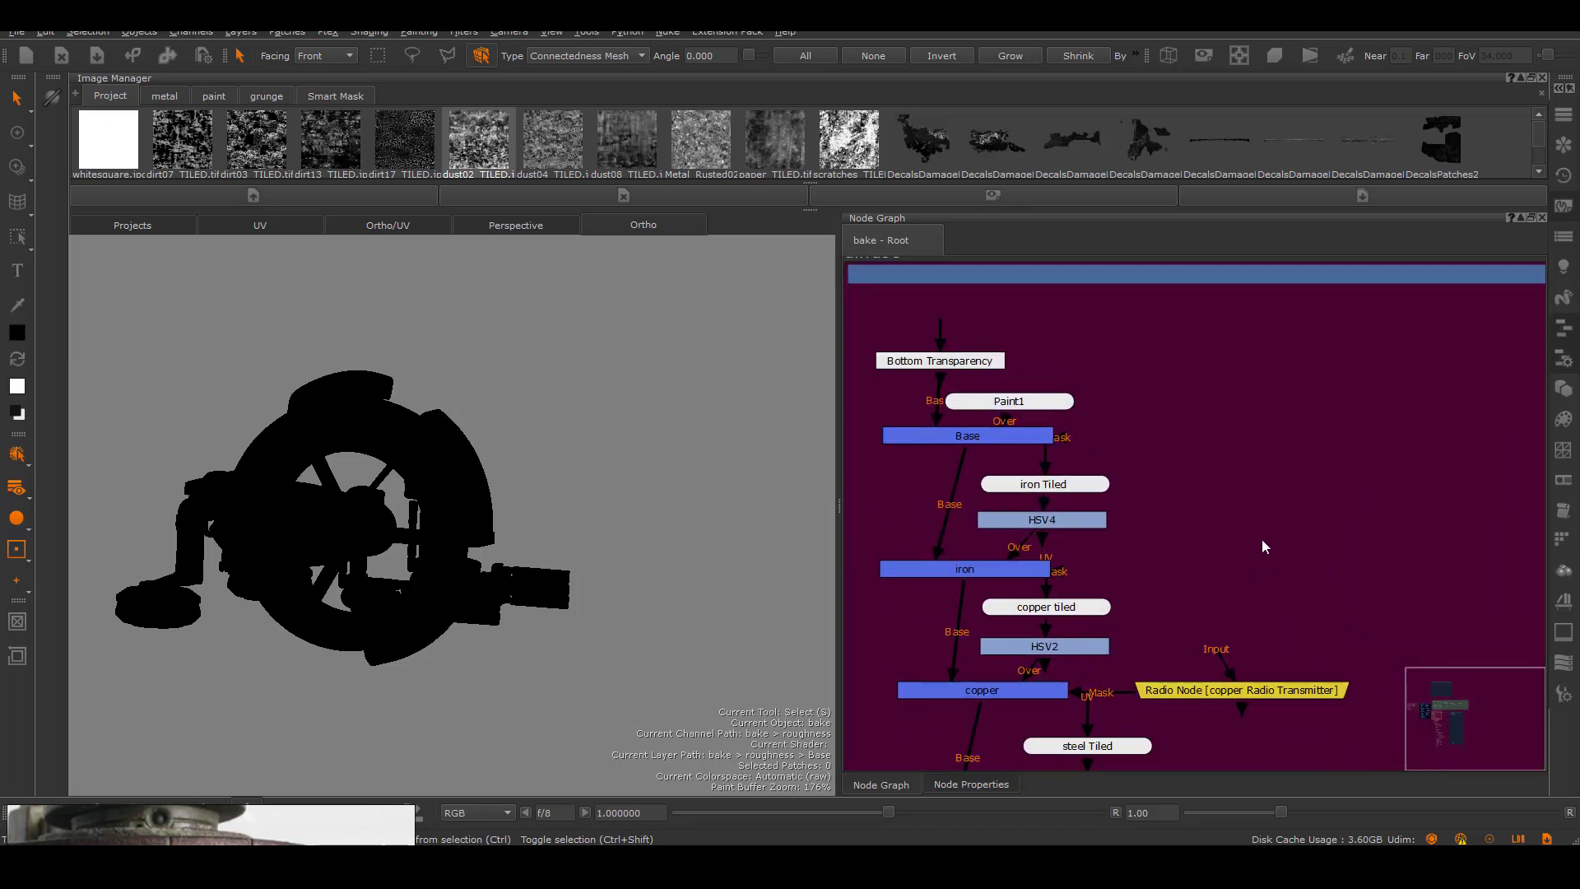
{"action": "scroll", "coordinate": [1268, 457], "scroll_direction": "down", "scroll_amount": 2}
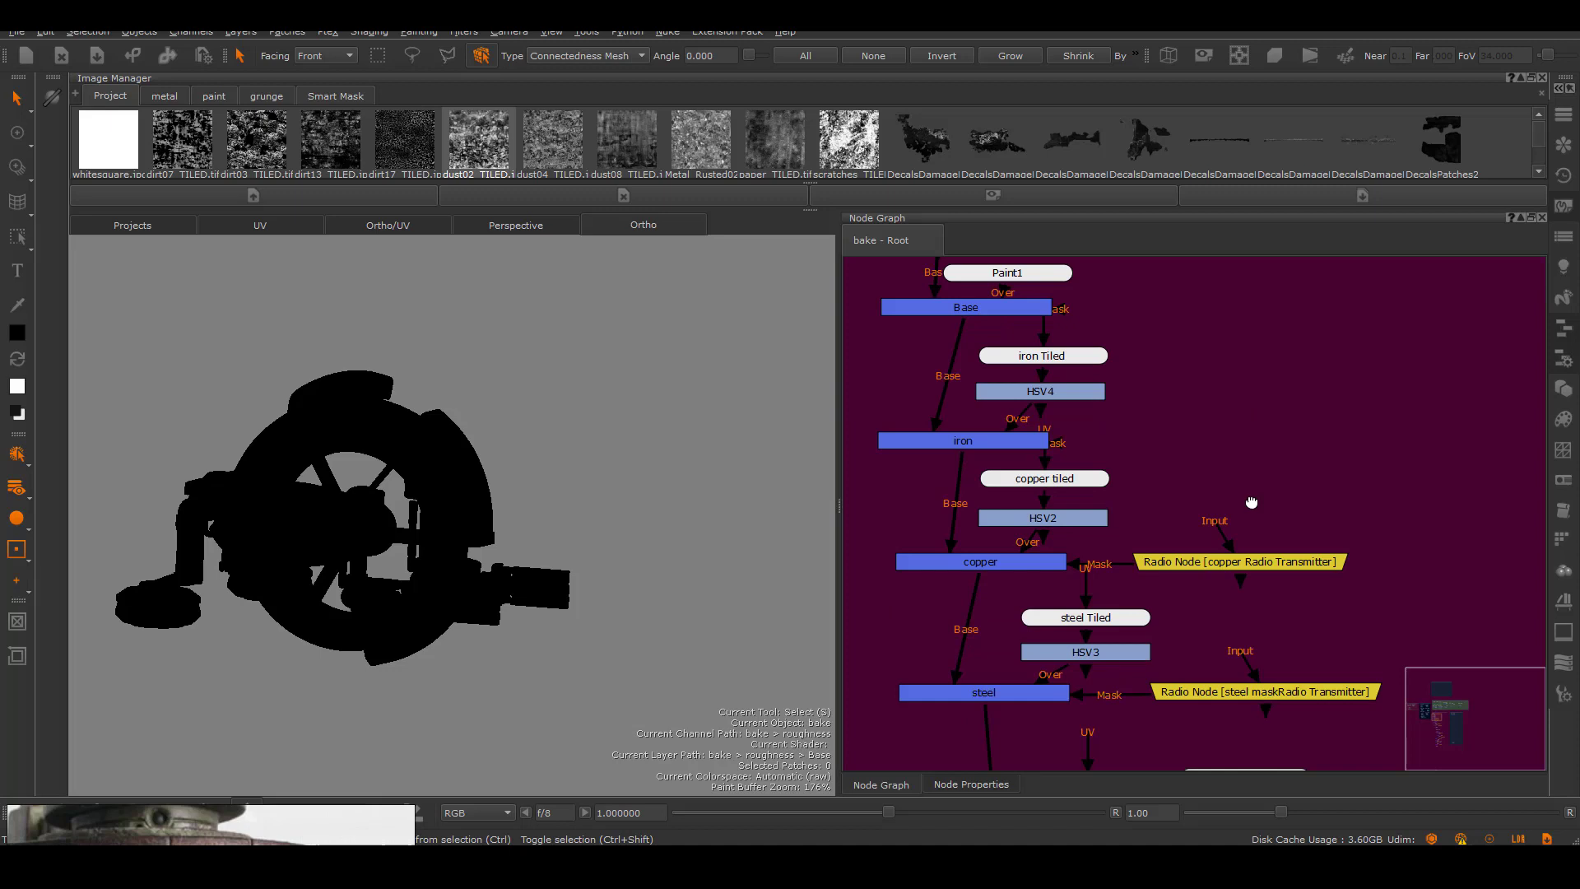
{"action": "scroll", "coordinate": [1383, 466], "scroll_direction": "down", "scroll_amount": 2}
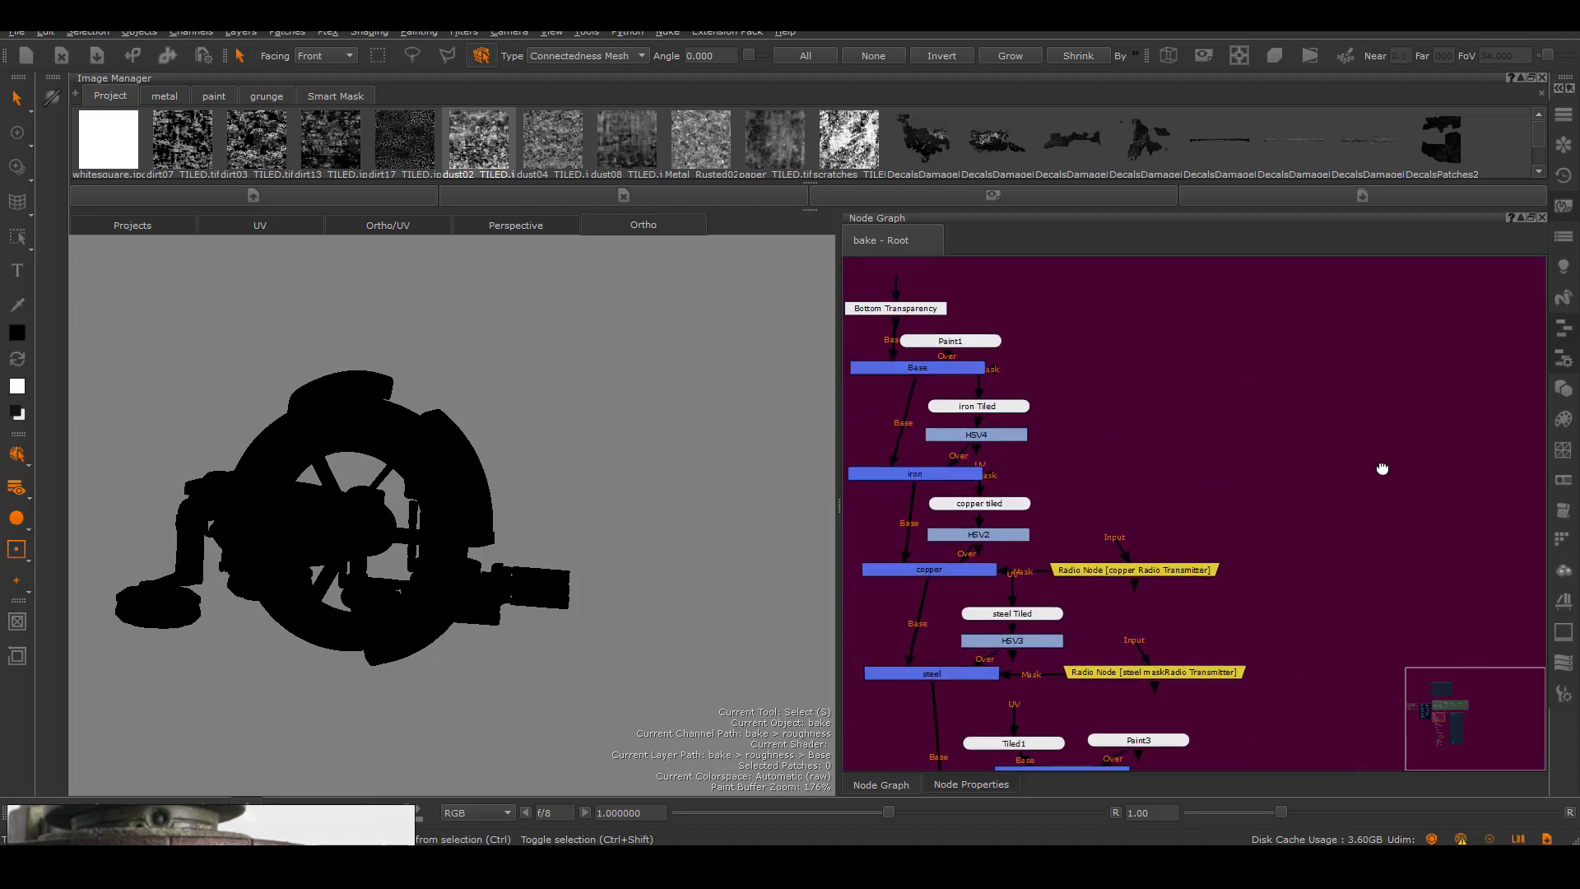
{"action": "scroll", "coordinate": [1296, 519], "scroll_direction": "up", "scroll_amount": 3}
Add an 'iron' merge node under Base, with Base feeding its Base input
{"action": "mouse_move", "coordinate": [1301, 529]}
{"action": "left_mouse_down"}
{"action": "mouse_move", "coordinate": [1143, 521]}
{"action": "mouse_move", "coordinate": [1124, 388]}
{"action": "left_mouse_up"}
{"action": "left_click", "coordinate": [1126, 400]}
{"action": "left_click_drag", "start_coordinate": [1168, 525], "coordinate": [1188, 566]}
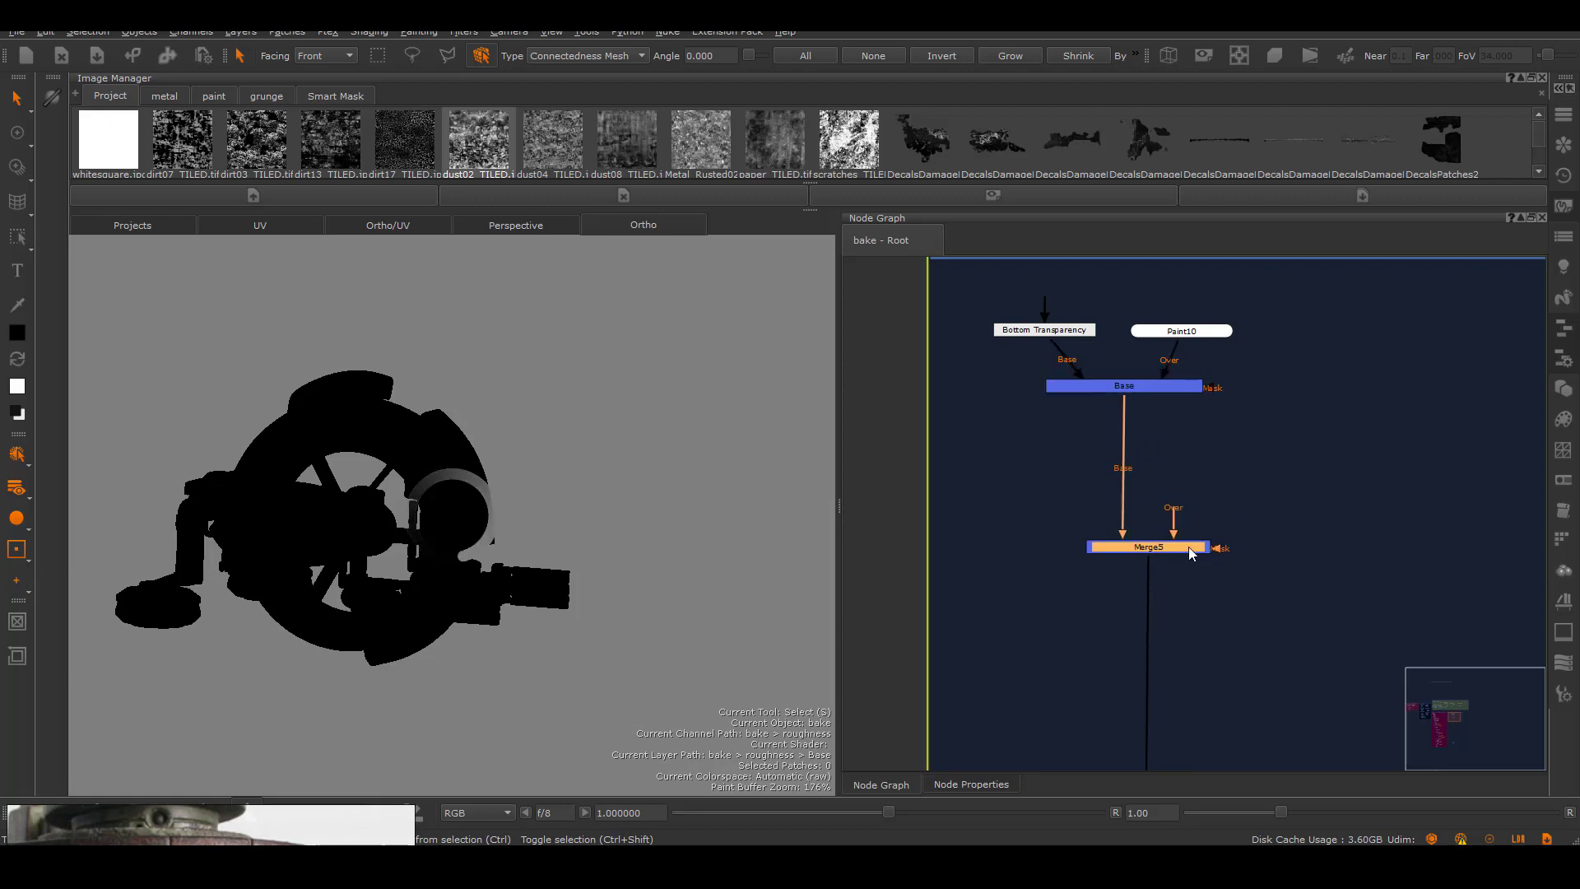
{"action": "double_click", "coordinate": [1187, 567]}
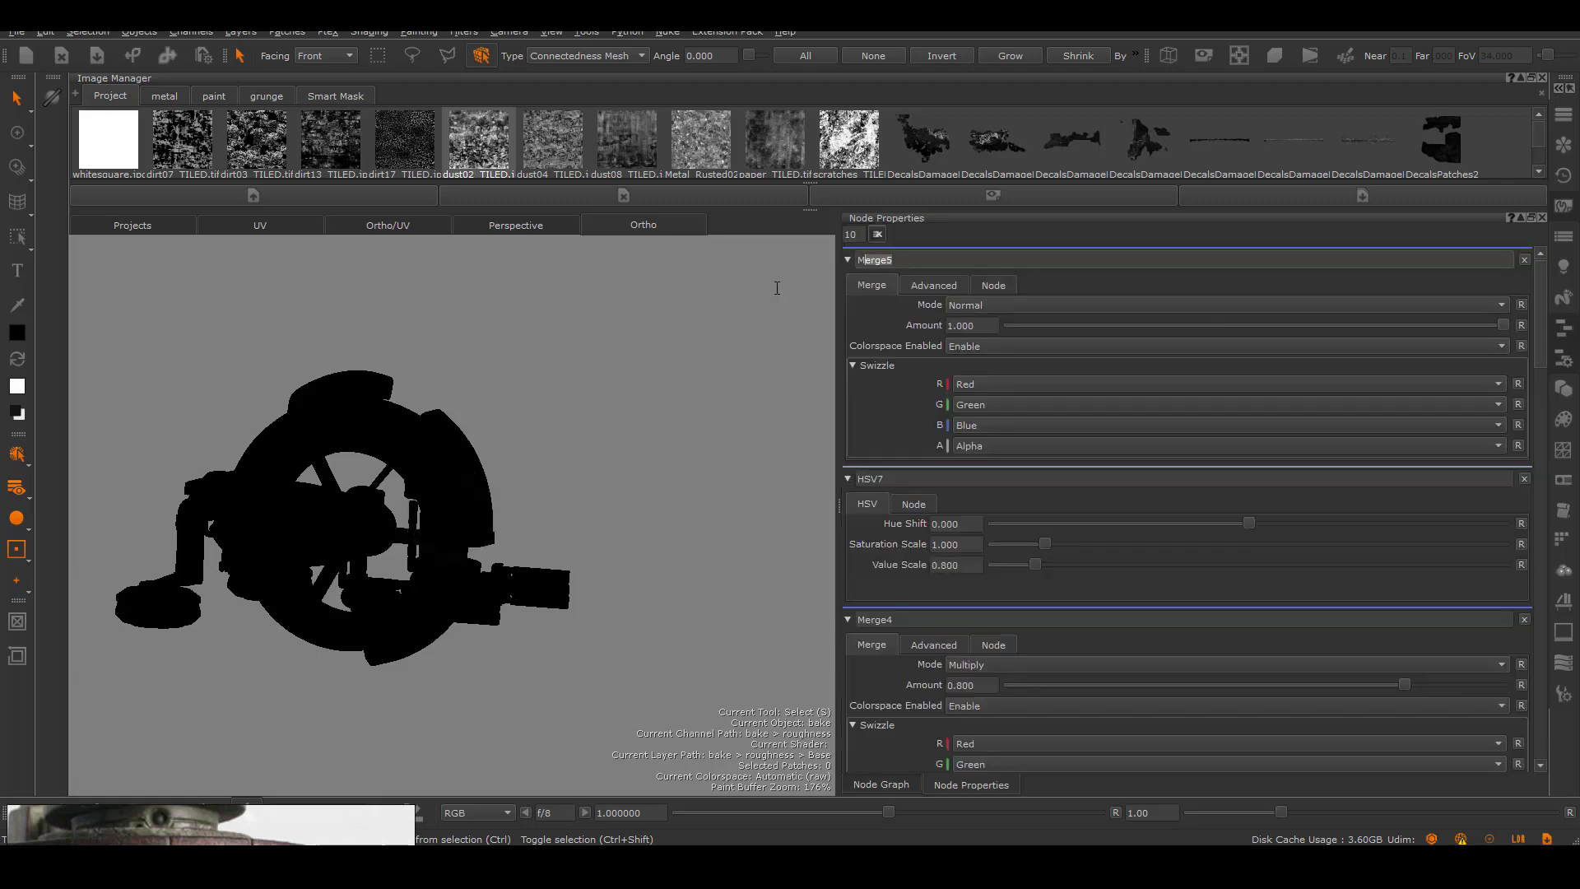
{"action": "left_click", "coordinate": [882, 786]}
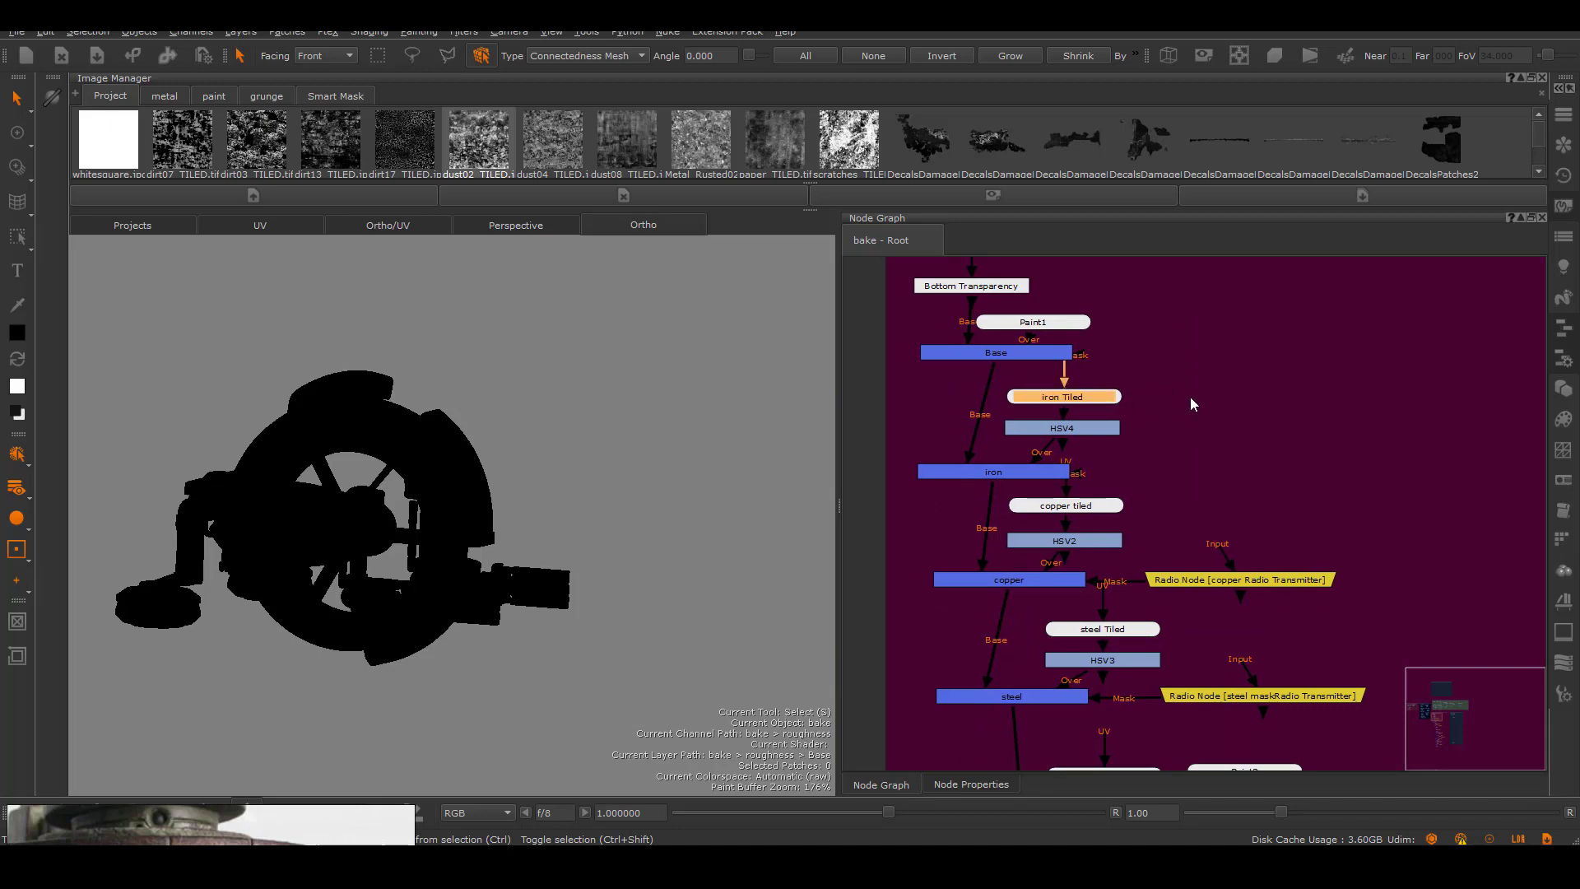
Create an 'iron' Radio Transmitter connected to the iron Tiled texture
{"action": "middle_click_drag", "start_coordinate": [1191, 398], "coordinate": [1060, 411]}
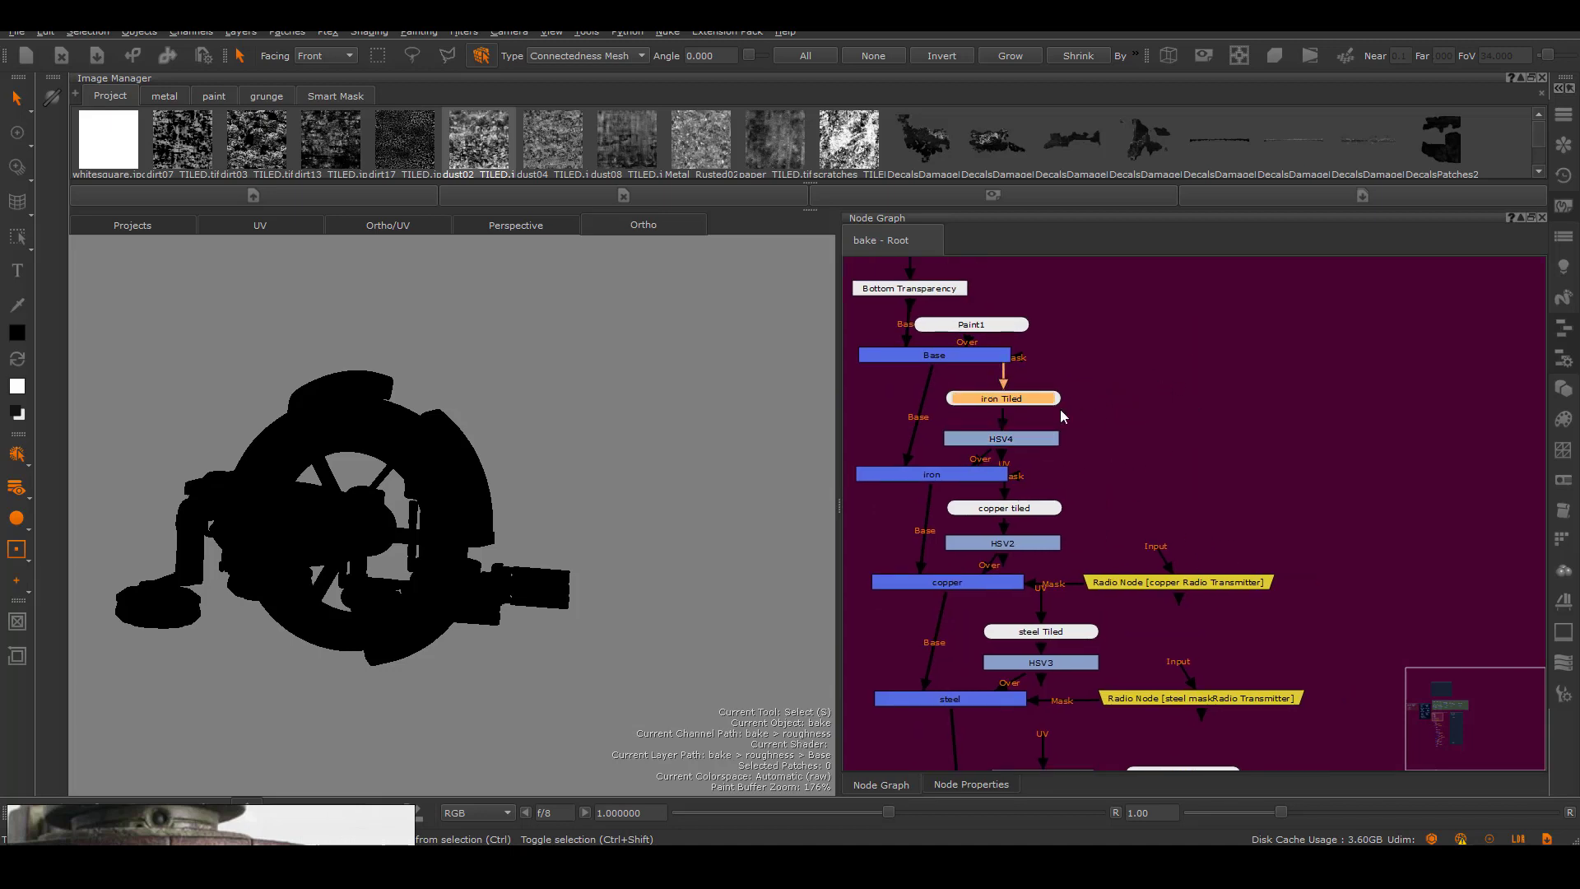
{"action": "left_click", "coordinate": [1076, 363]}
{"action": "key", "text": "Tab"}
{"action": "type", "text": "radio"}
{"action": "key", "text": "Return"}
{"action": "double_click", "coordinate": [1238, 421]}
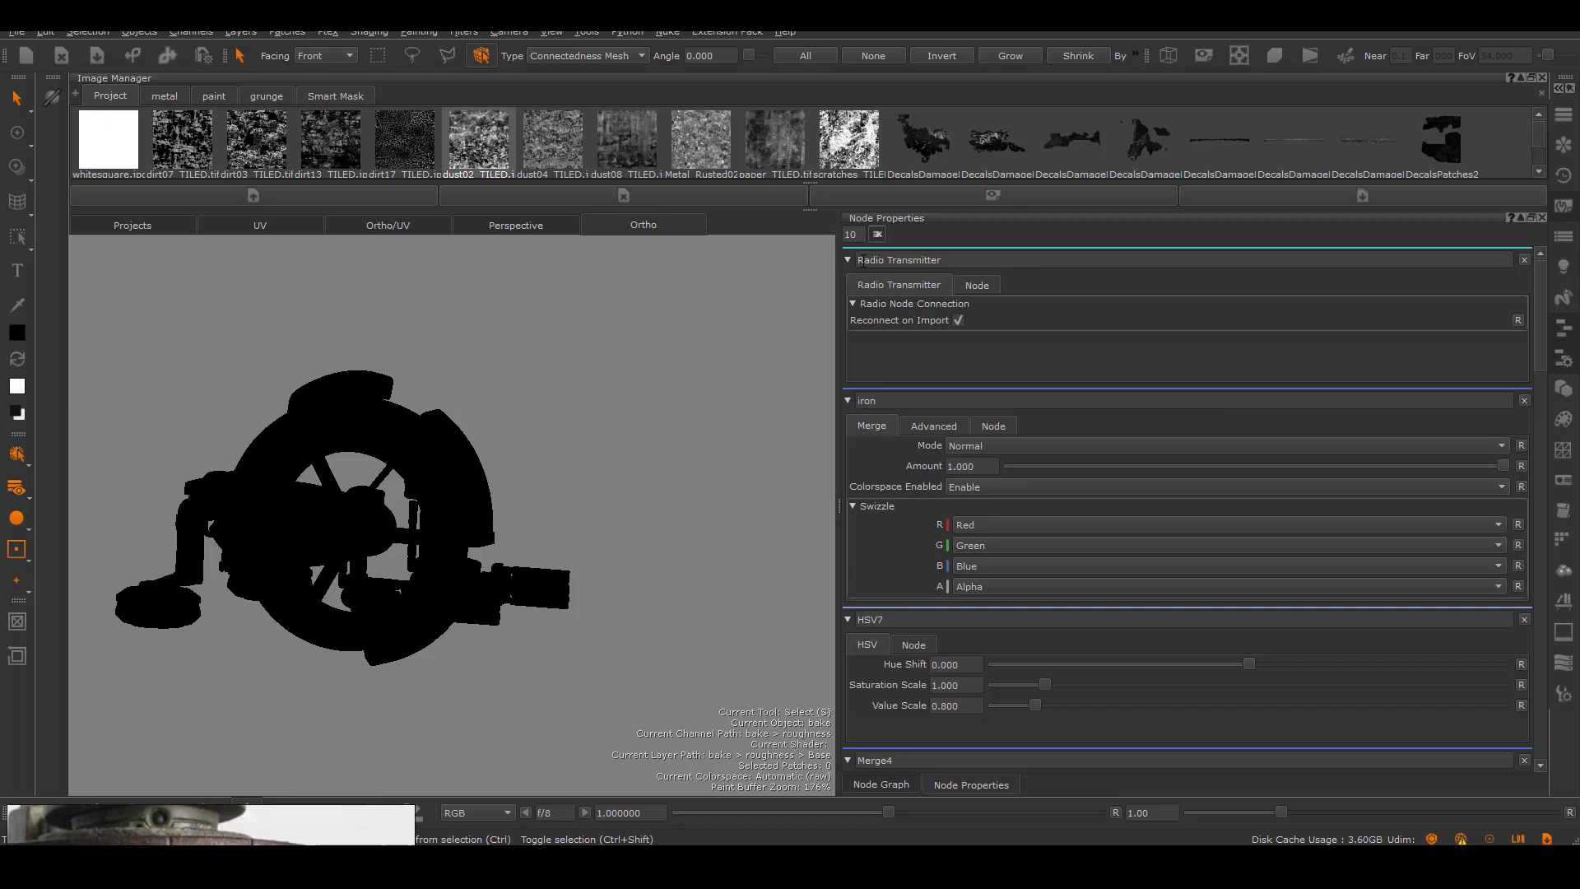
{"action": "type", "text": "iron"}
{"action": "key", "text": "Return"}
{"action": "mouse_move", "coordinate": [1239, 416]}
{"action": "left_mouse_down"}
{"action": "mouse_move", "coordinate": [1239, 400]}
{"action": "mouse_move", "coordinate": [1060, 402]}
{"action": "left_mouse_up"}
{"action": "scroll", "coordinate": [1343, 471], "scroll_direction": "down", "scroll_amount": 2}
Add a Luminance node above roughness and a Radio Node receiving the iron transmitter
{"action": "key", "text": "f"}
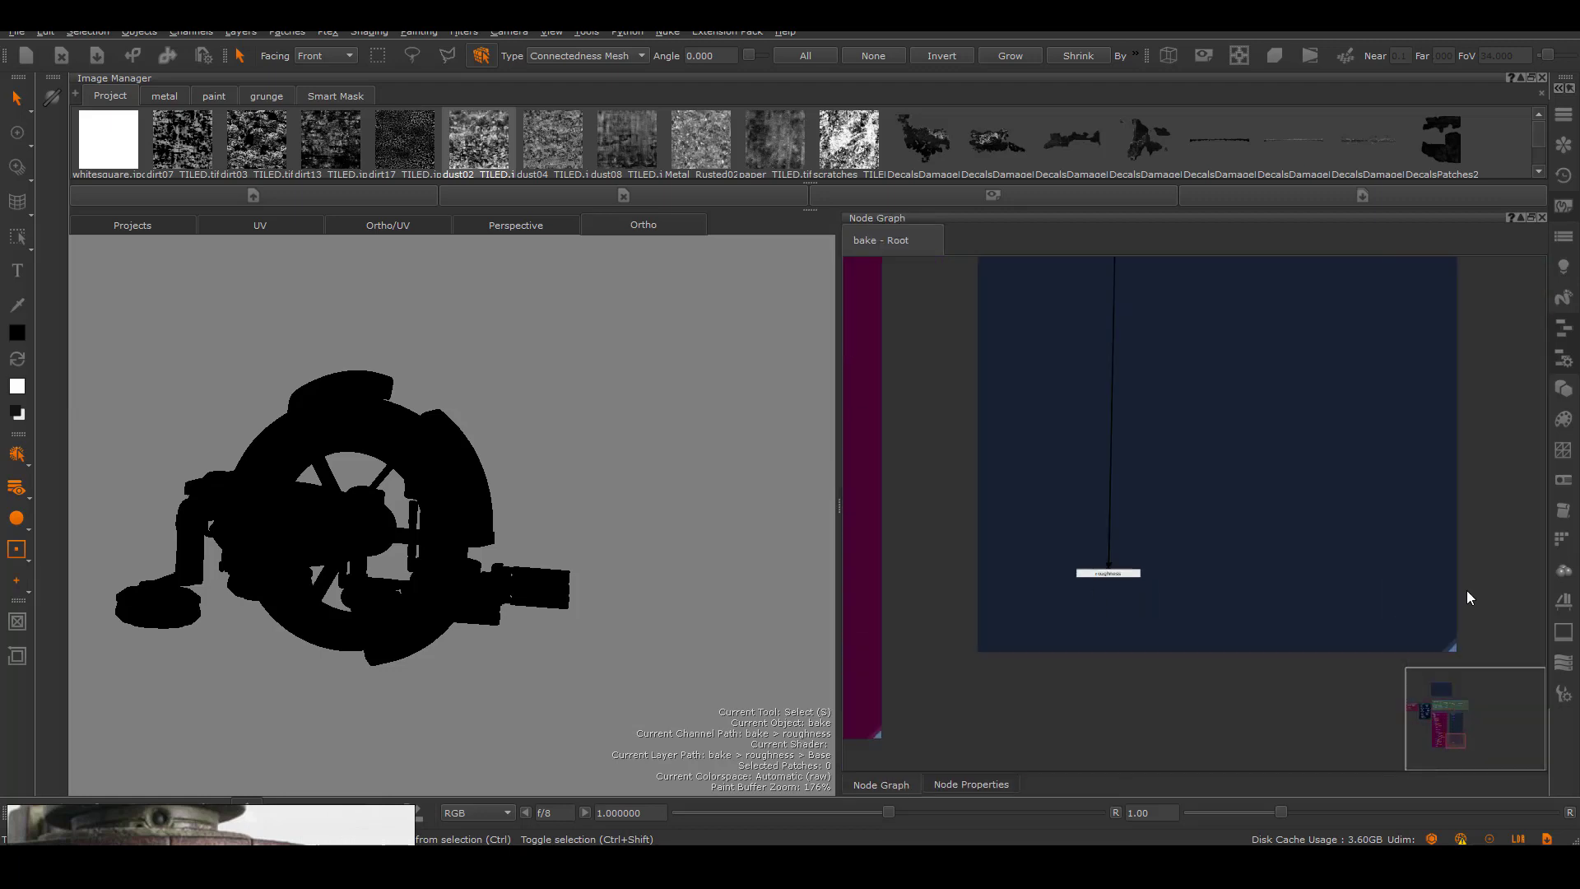
{"action": "key", "text": "Tab"}
{"action": "type", "text": "lum"}
{"action": "key", "text": "Return"}
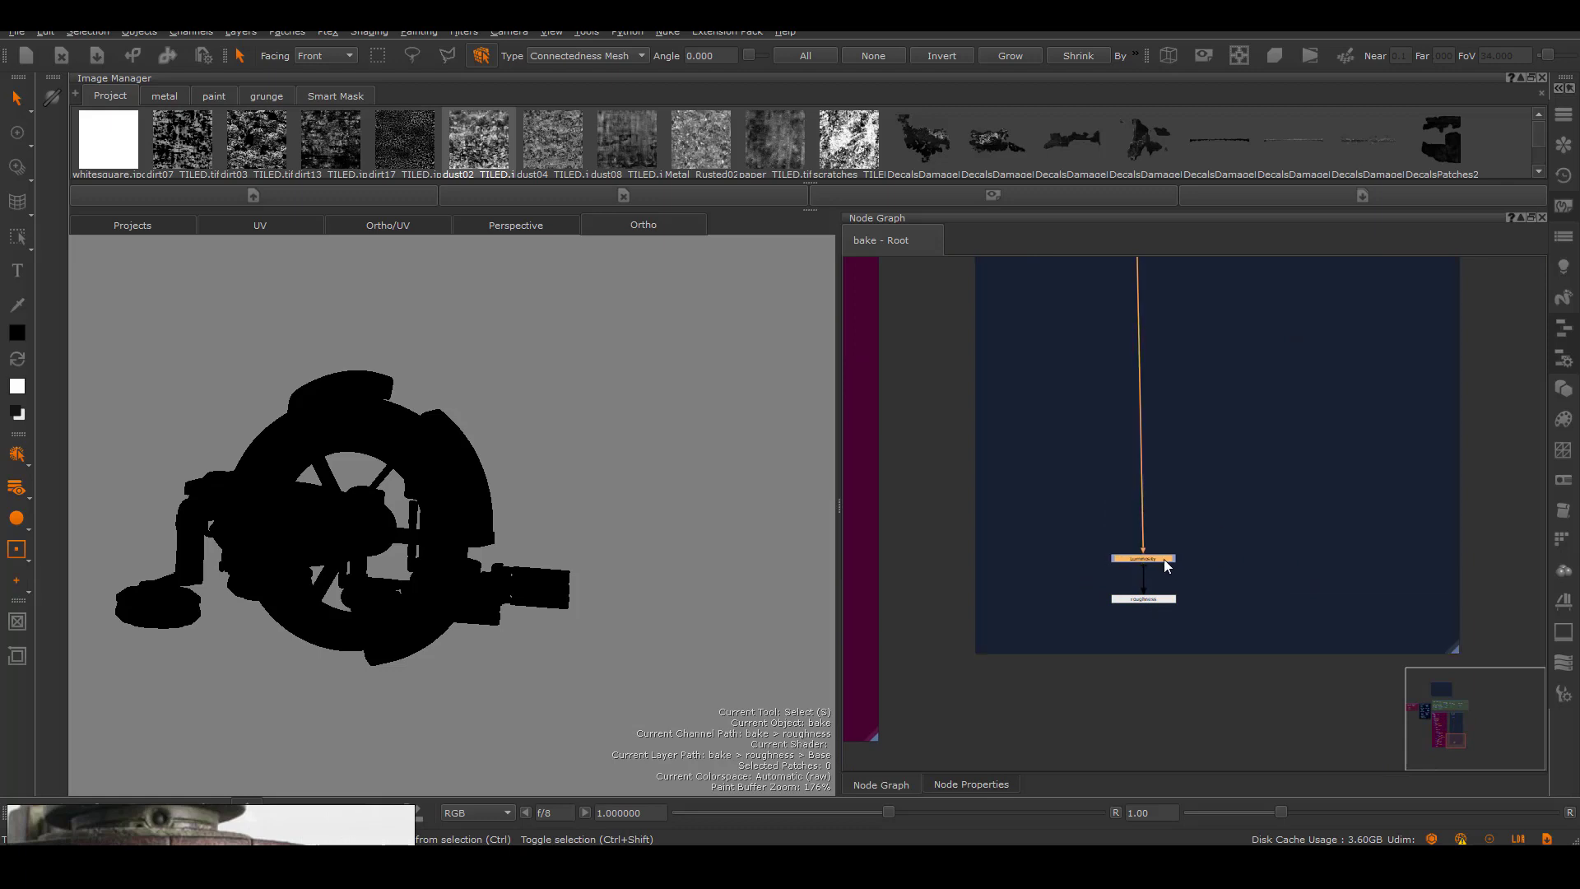
{"action": "middle_click_drag", "start_coordinate": [1164, 560], "coordinate": [1186, 479]}
{"action": "key", "text": "Tab"}
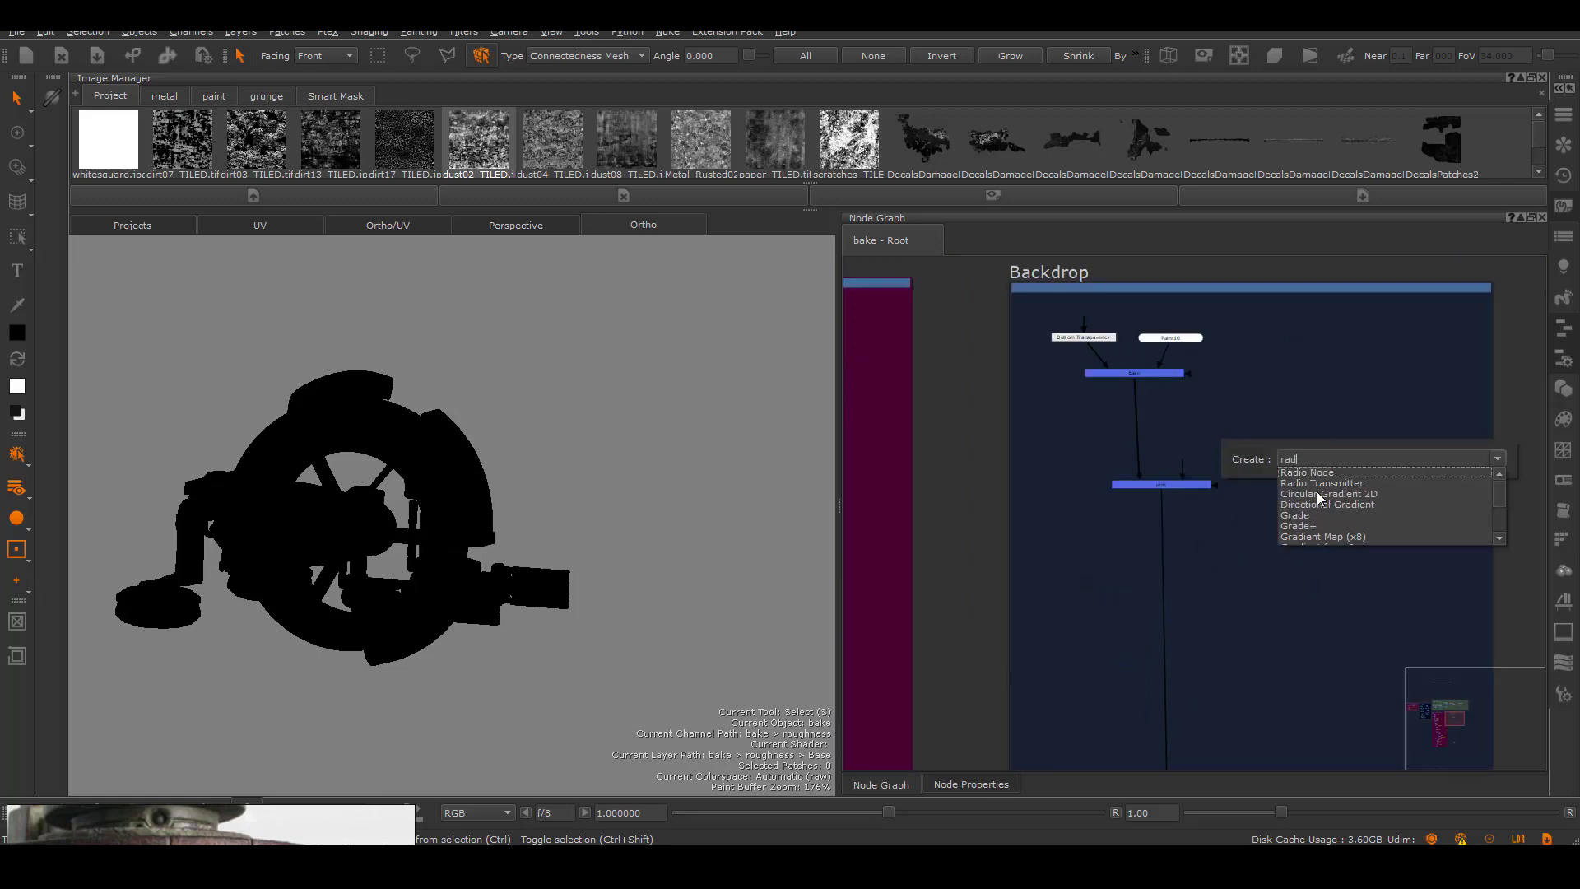
{"action": "key", "text": "Return"}
{"action": "right_click", "coordinate": [1217, 442]}
{"action": "left_click", "coordinate": [1087, 647]}
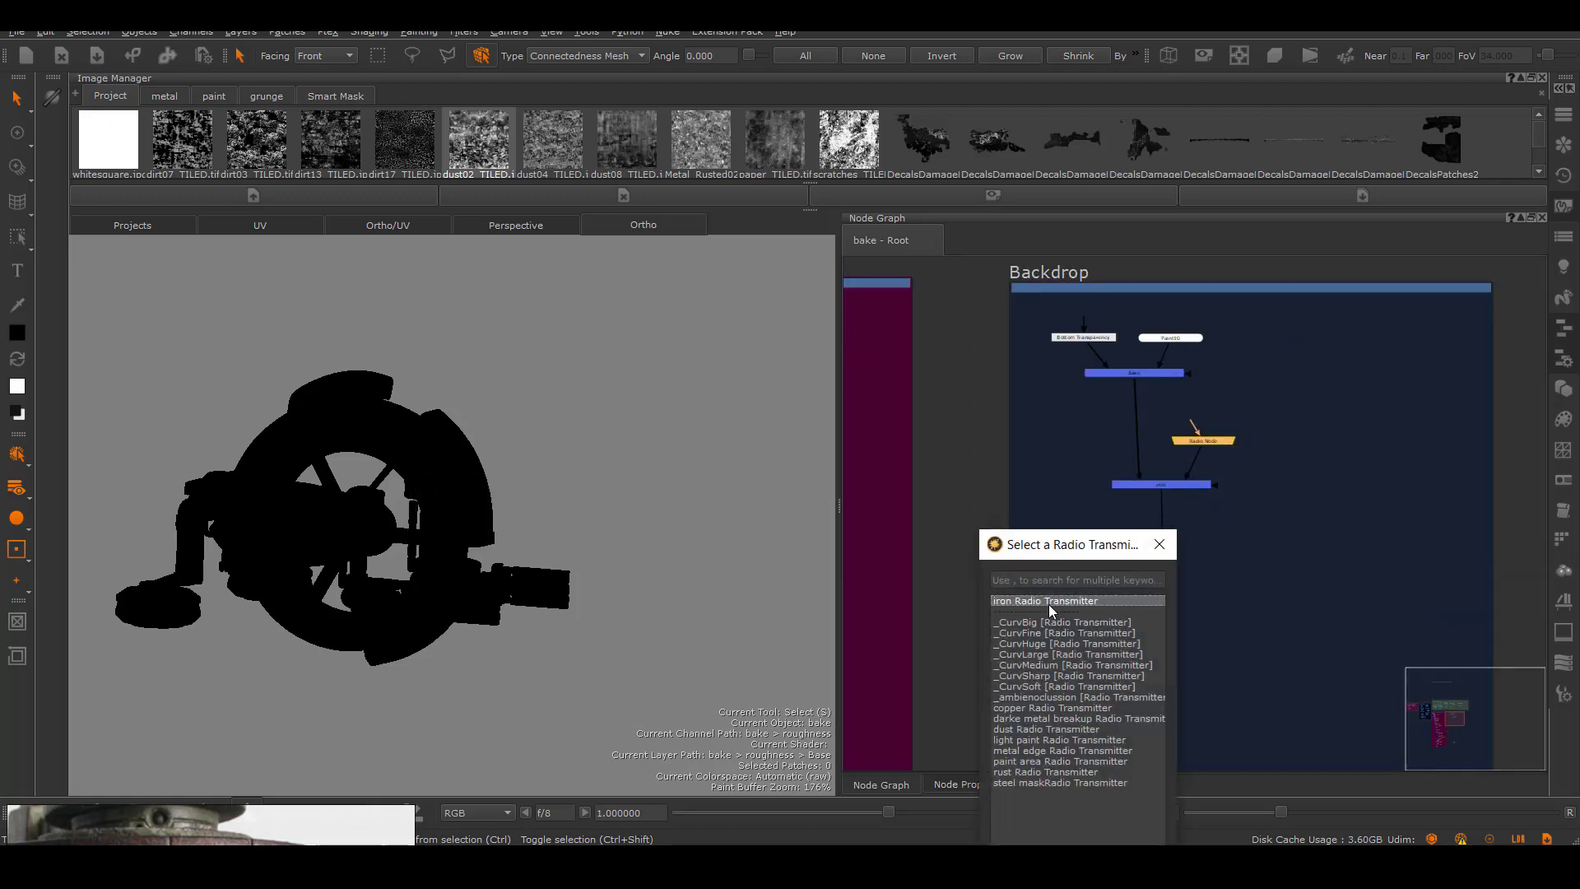
{"action": "left_click", "coordinate": [1049, 603]}
{"action": "left_click", "coordinate": [1199, 476]}
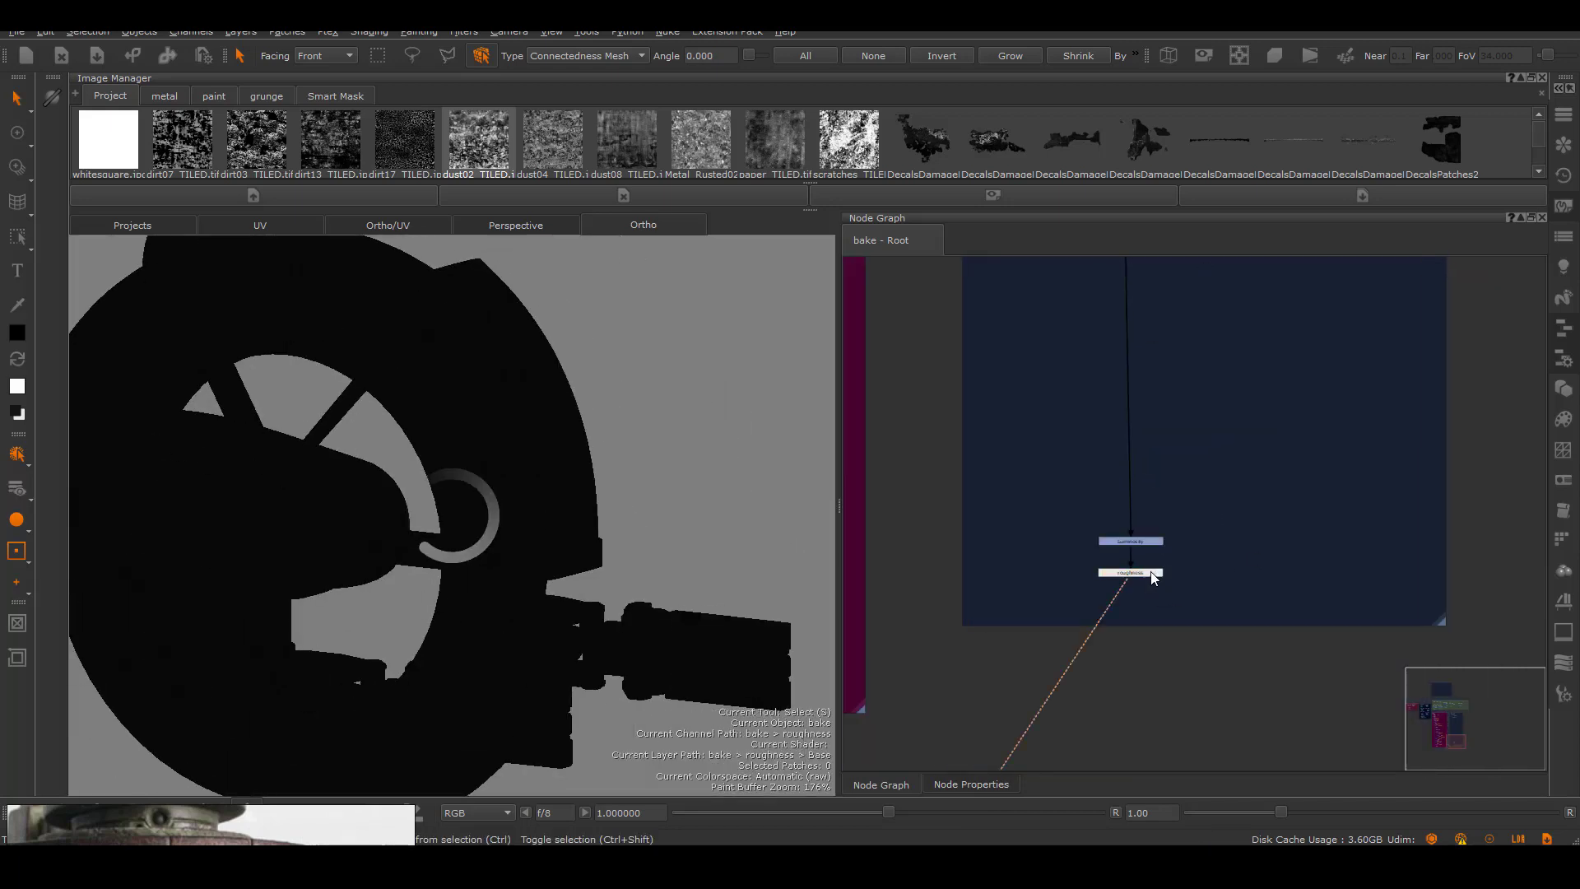
Add HSV8 after the radio node and raise its Value Scale to brighten roughness
{"action": "middle_click_drag", "start_coordinate": [1153, 576], "coordinate": [1123, 718]}
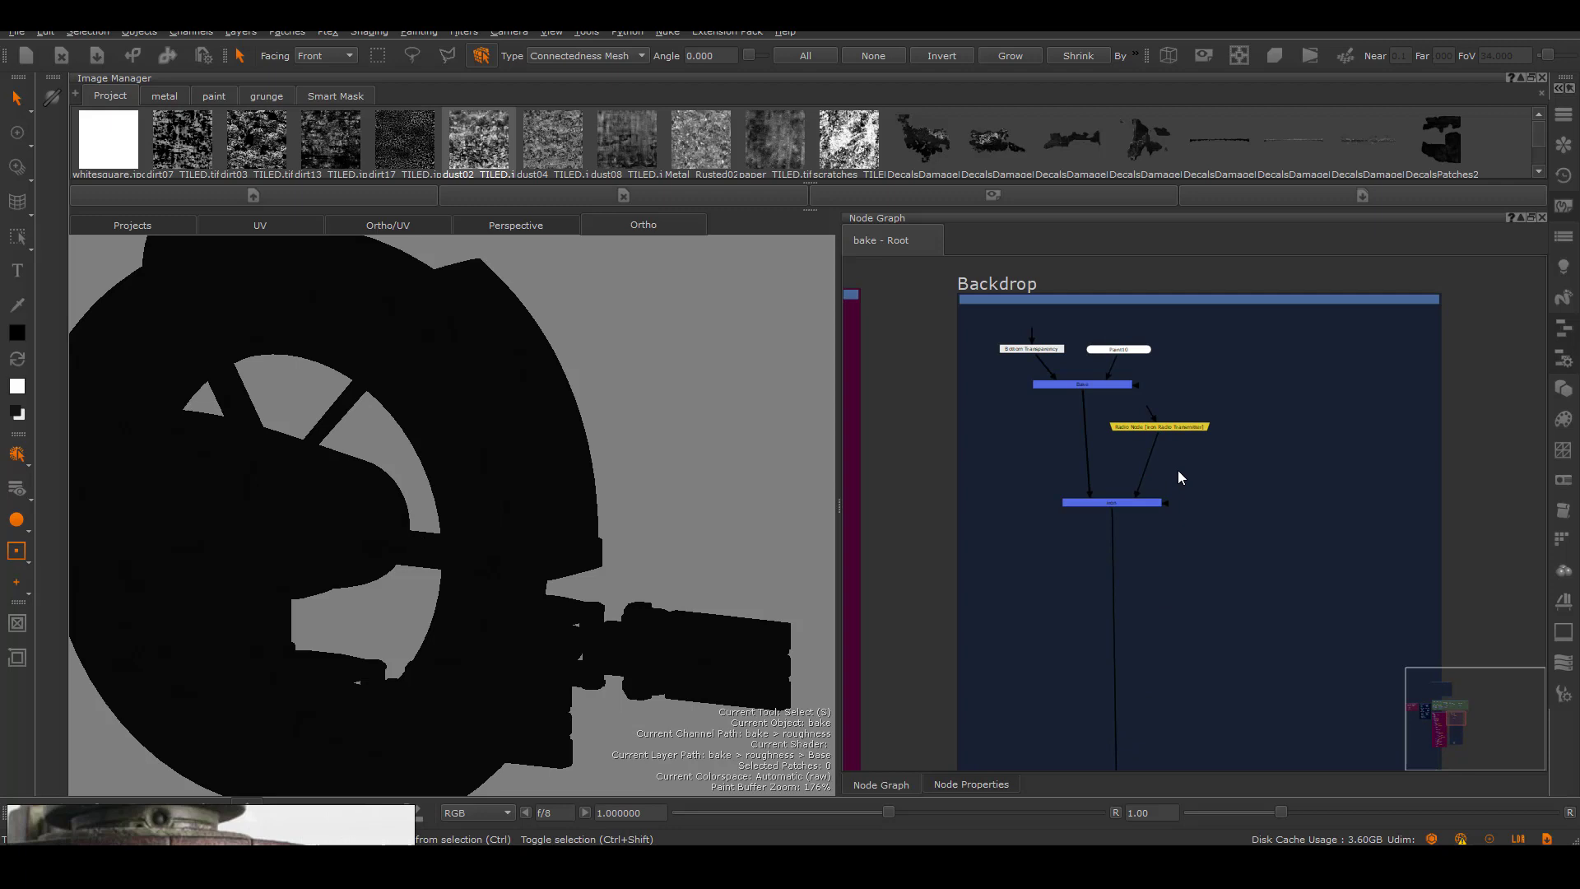
{"action": "key", "text": "Tab"}
{"action": "key", "text": "Return"}
{"action": "double_click", "coordinate": [1164, 461]}
{"action": "left_click_drag", "start_coordinate": [1052, 347], "coordinate": [1337, 346]}
{"action": "scroll", "coordinate": [542, 494], "scroll_direction": "up", "scroll_amount": 3}
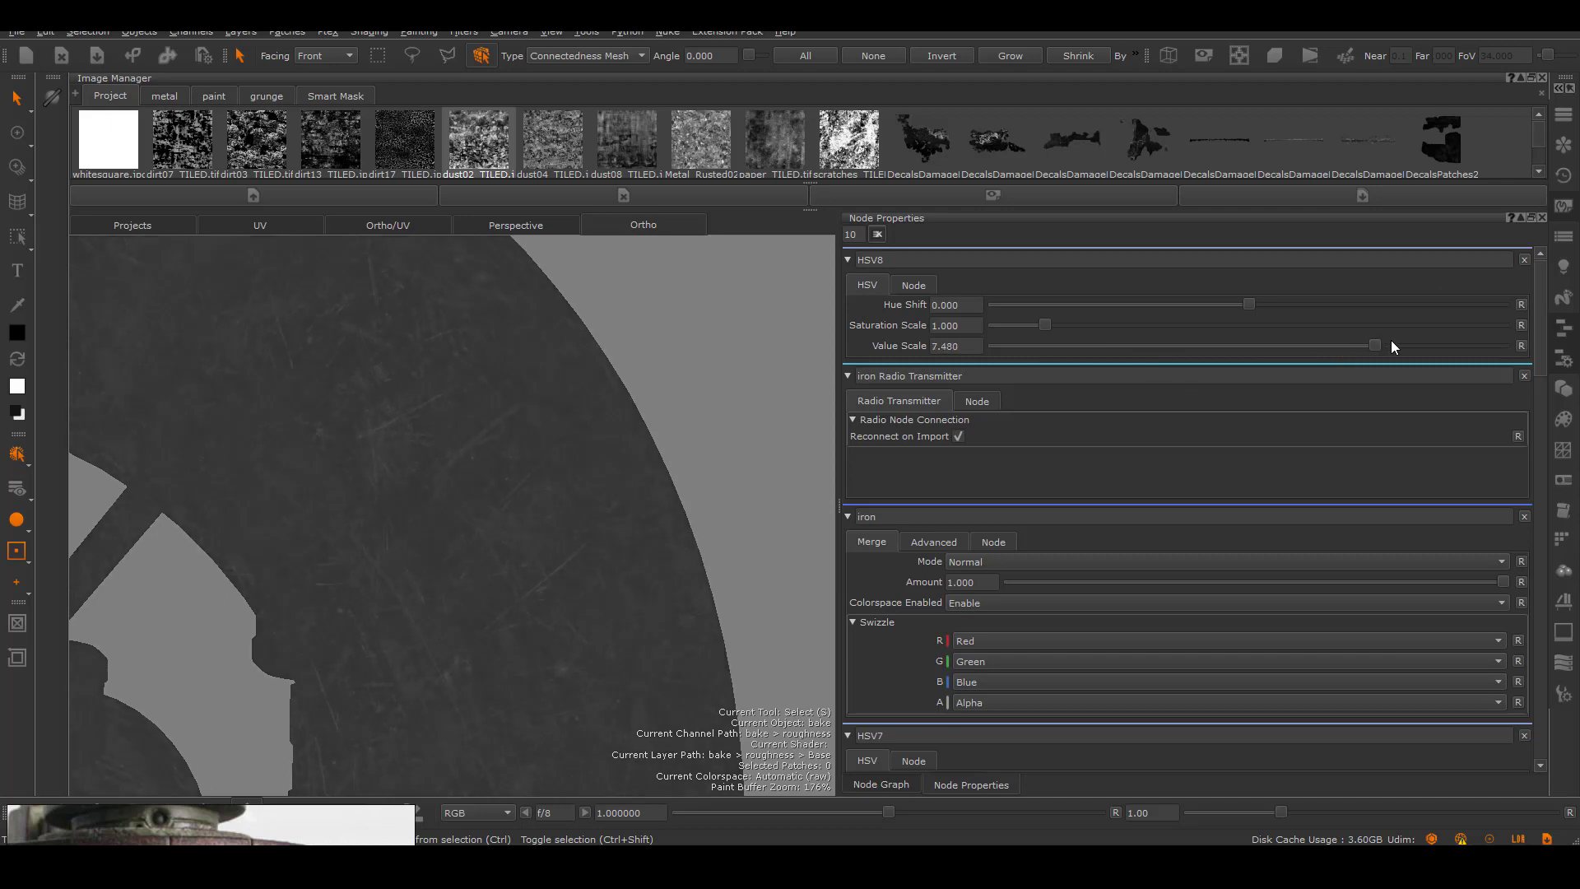
{"action": "scroll", "coordinate": [494, 518], "scroll_direction": "down", "scroll_amount": 3}
{"action": "scroll", "coordinate": [493, 518], "scroll_direction": "up", "scroll_amount": 3}
{"action": "left_click", "coordinate": [880, 784]}
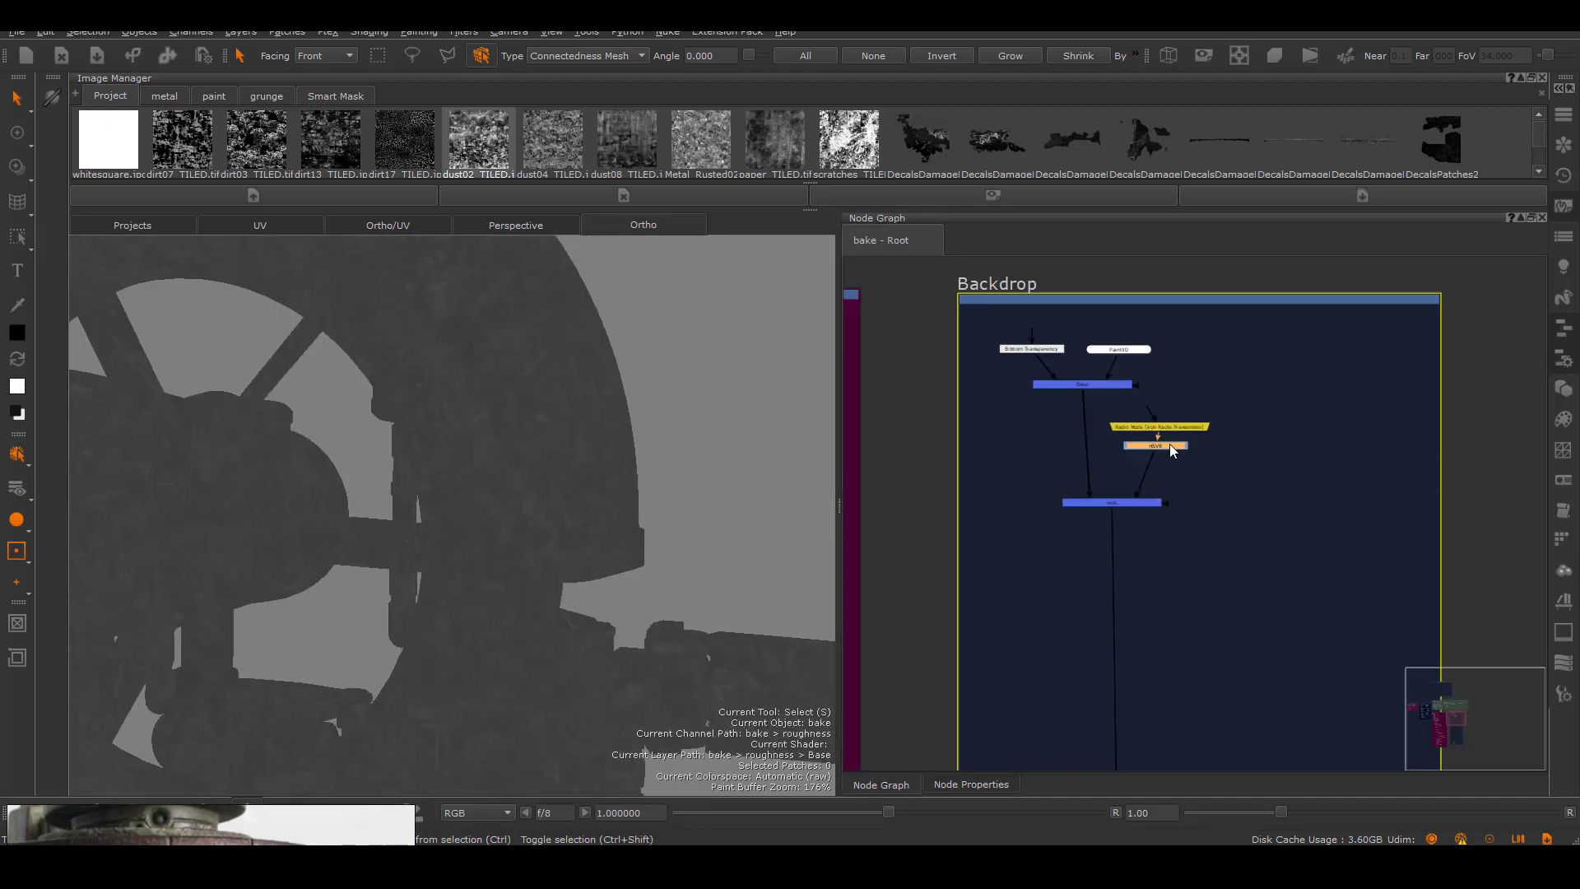
{"action": "scroll", "coordinate": [613, 549], "scroll_direction": "up", "scroll_amount": 2}
{"action": "scroll", "coordinate": [605, 543], "scroll_direction": "up", "scroll_amount": 2}
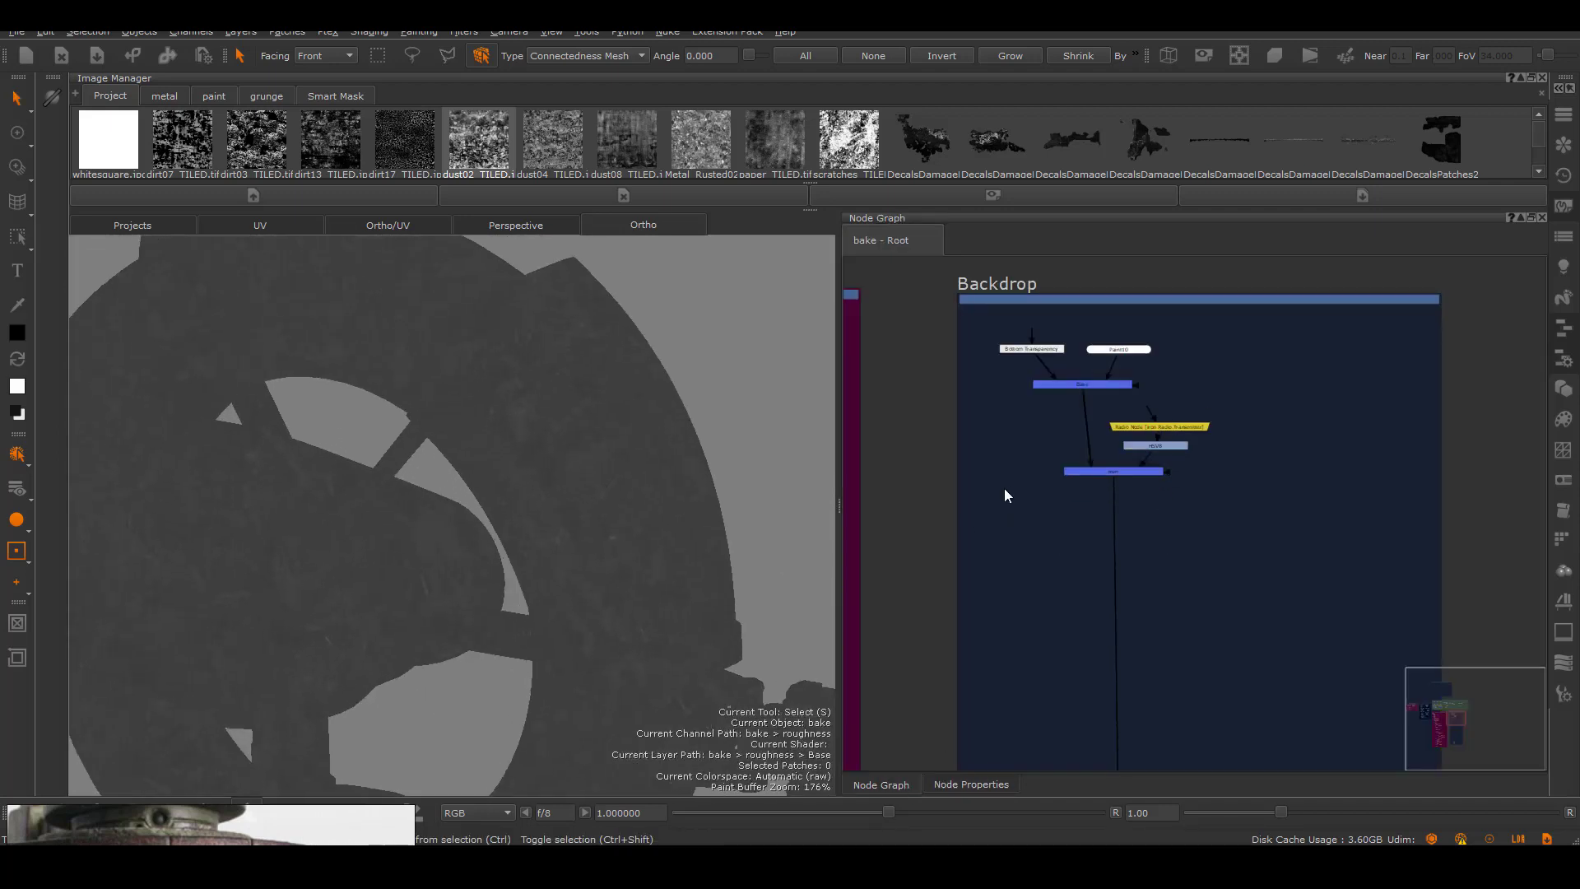
{"action": "double_click", "coordinate": [1176, 449]}
{"action": "left_click", "coordinate": [880, 785]}
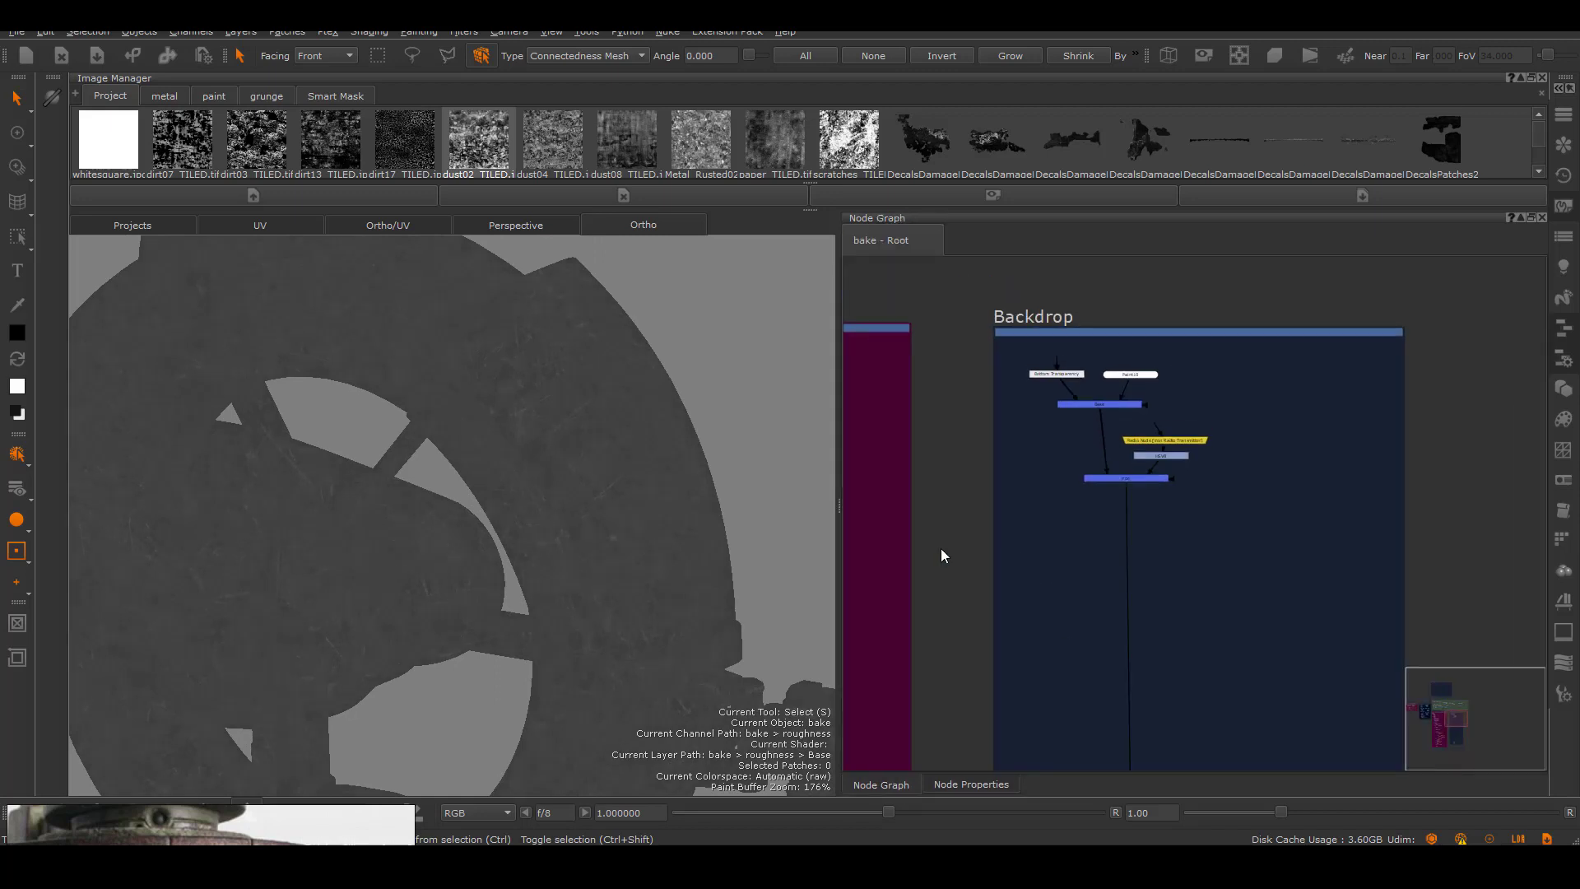
{"action": "scroll", "coordinate": [1260, 469], "scroll_direction": "up", "scroll_amount": 3}
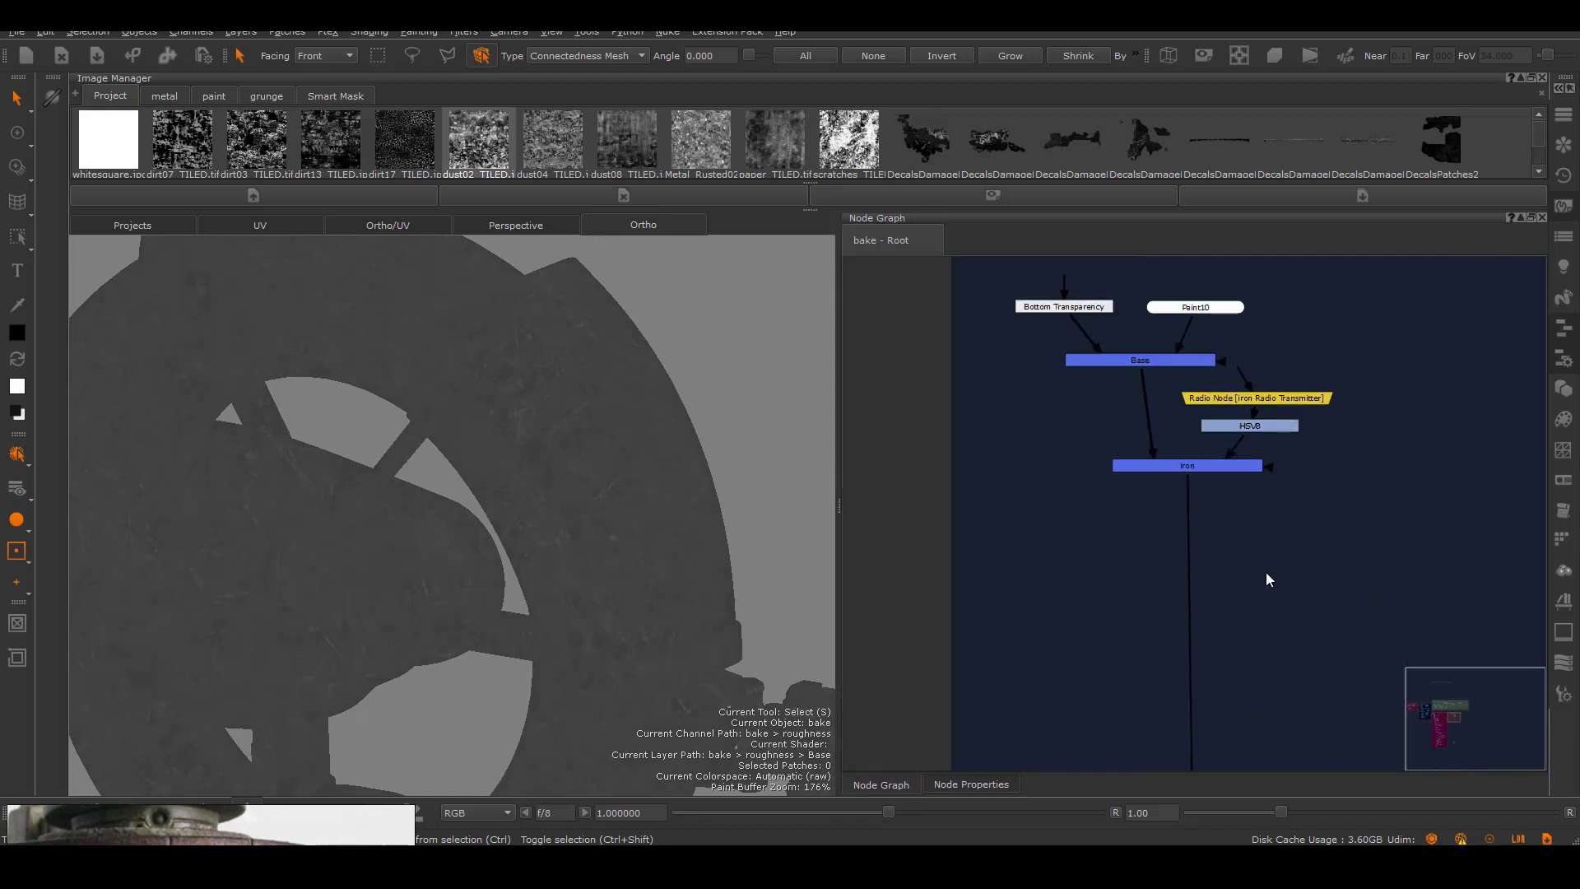
Check the copper layer's settings and place a new radio transmitter node
{"action": "double_click", "coordinate": [1203, 572]}
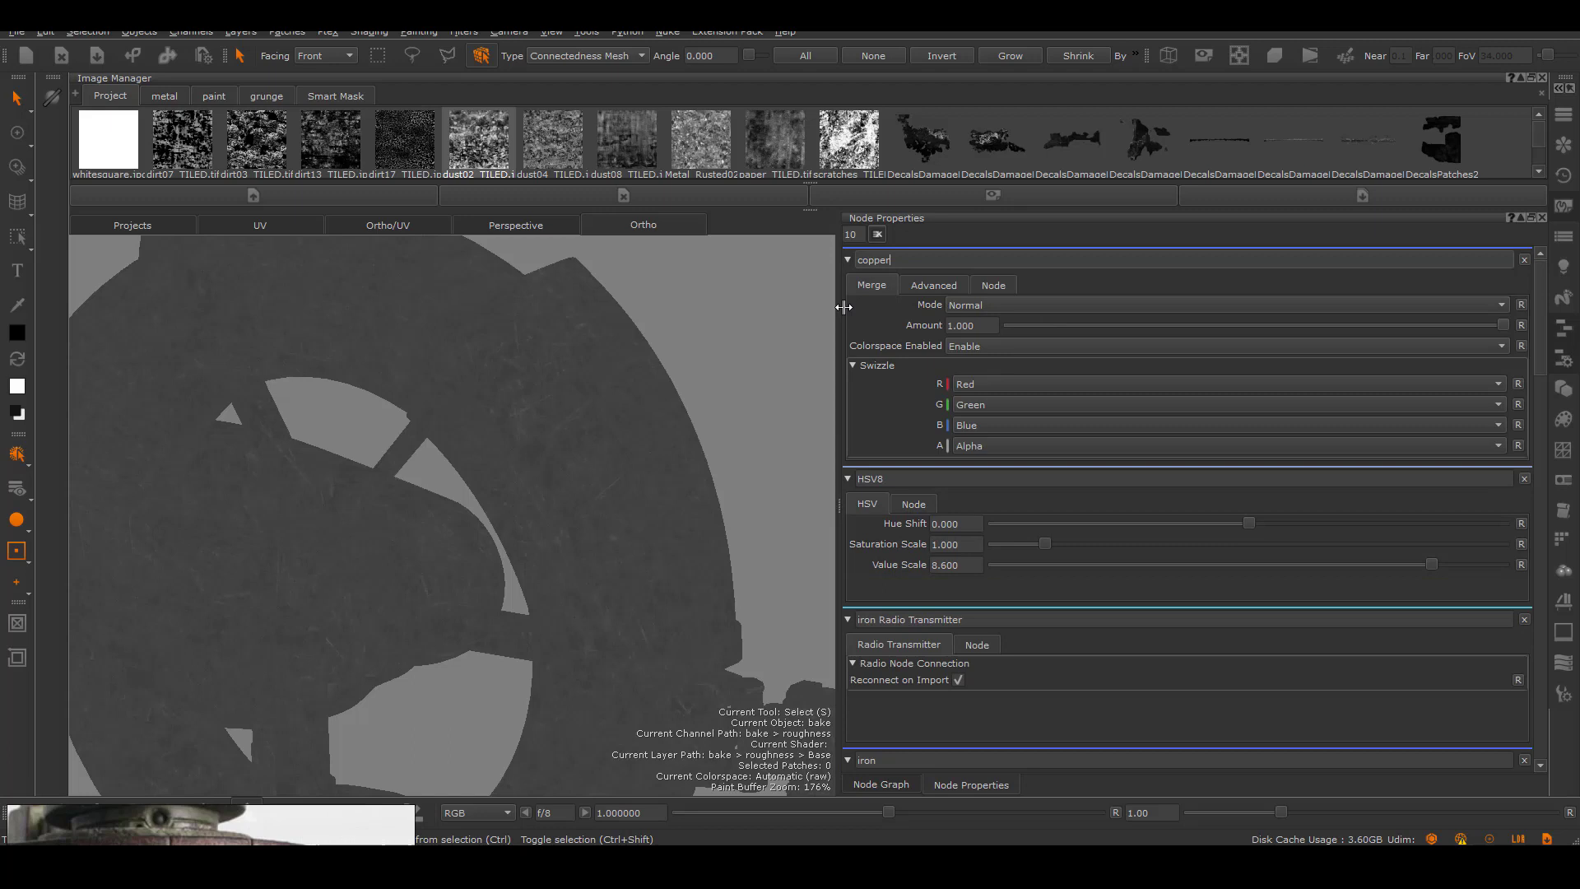
{"action": "left_click", "coordinate": [887, 785]}
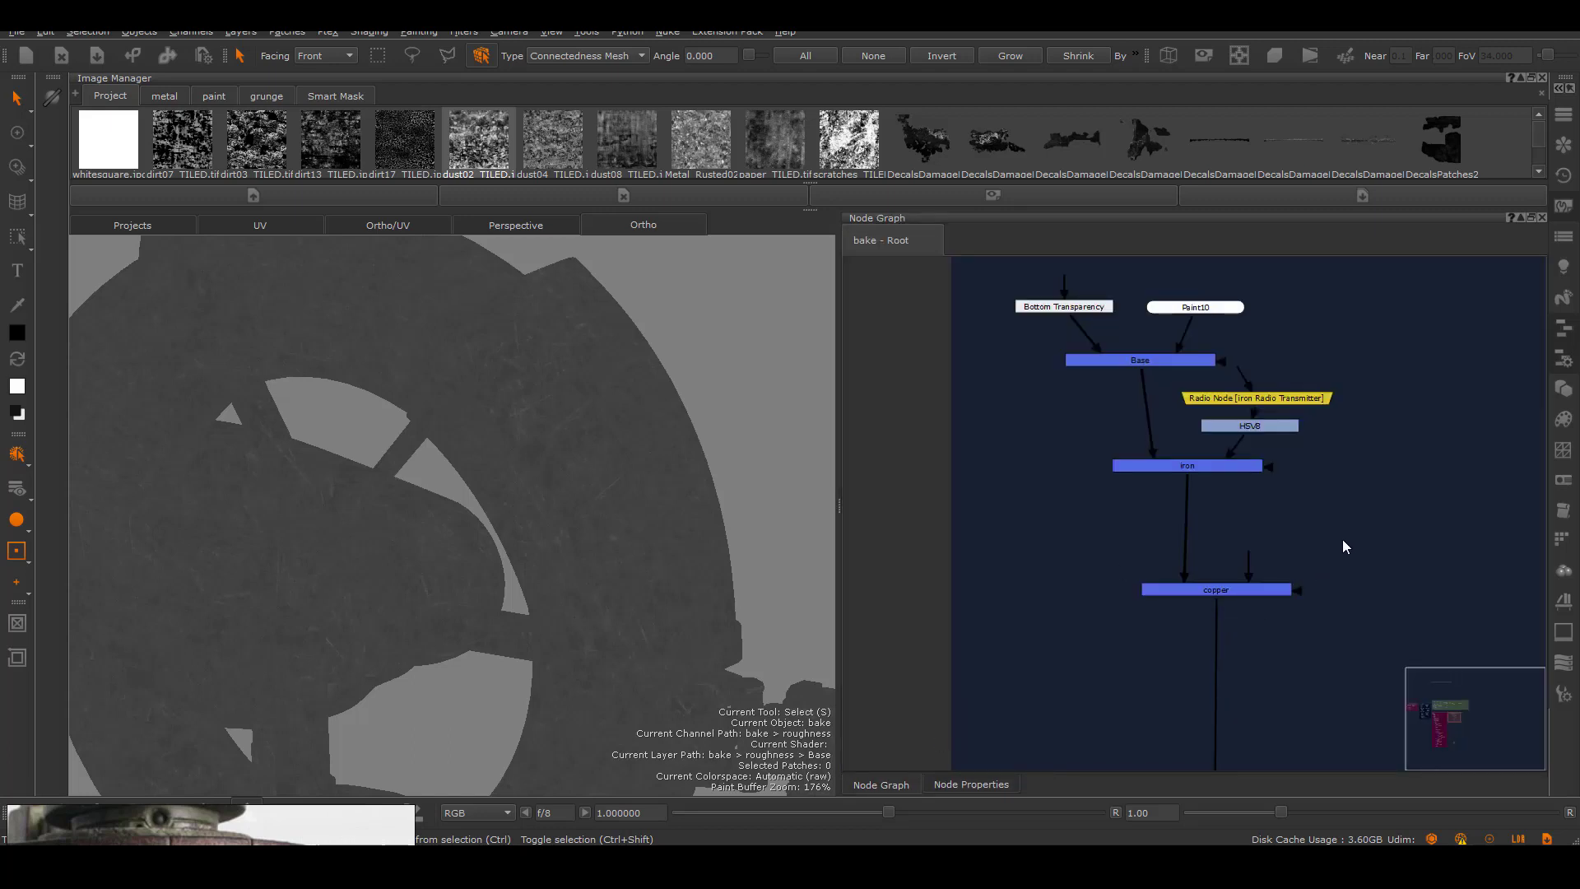
{"action": "double_click", "coordinate": [1260, 589]}
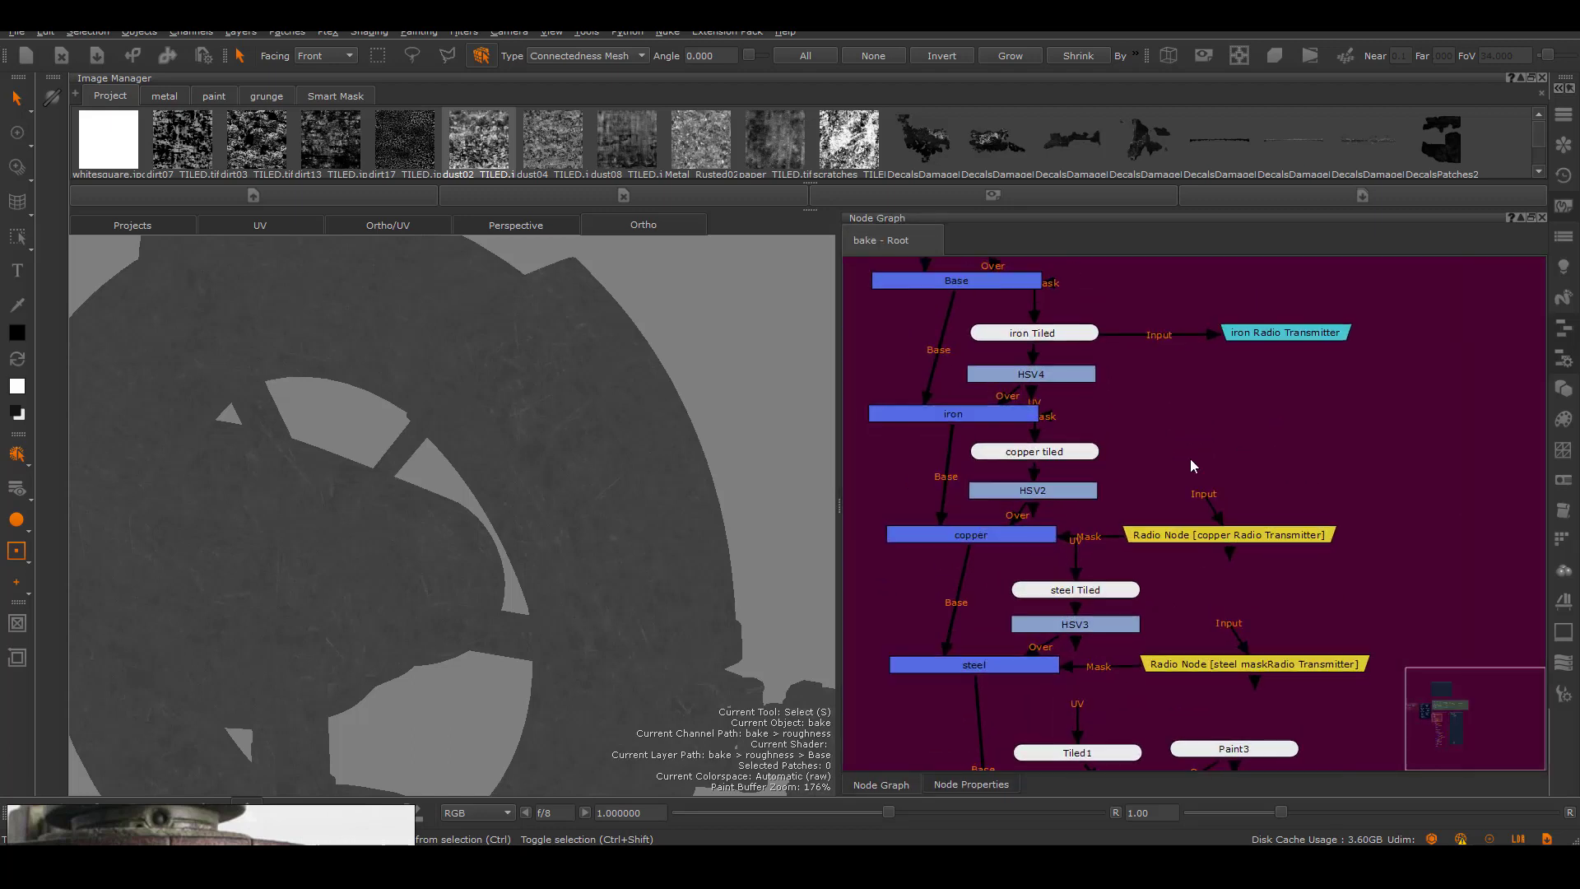
{"action": "key", "text": "Tab"}
{"action": "left_click", "coordinate": [1229, 470]}
{"action": "double_click", "coordinate": [1235, 445]}
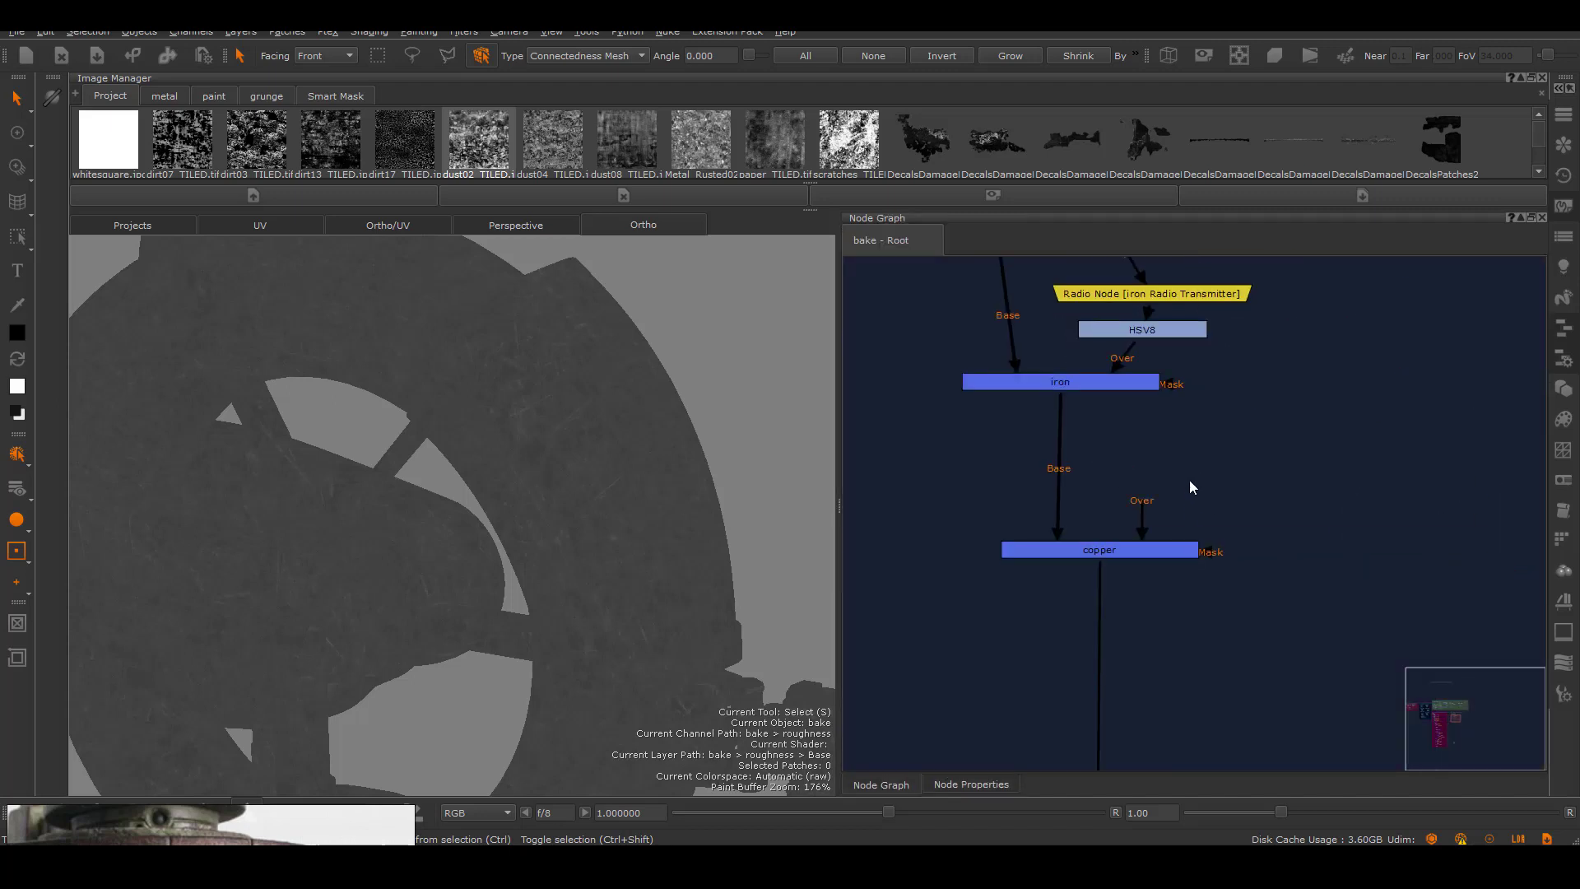
Add radio nodes beside the copper layer, linking them to the copper transmitter
{"action": "key", "text": "Tab"}
{"action": "left_click", "coordinate": [1173, 485]}
{"action": "right_click", "coordinate": [1182, 483]}
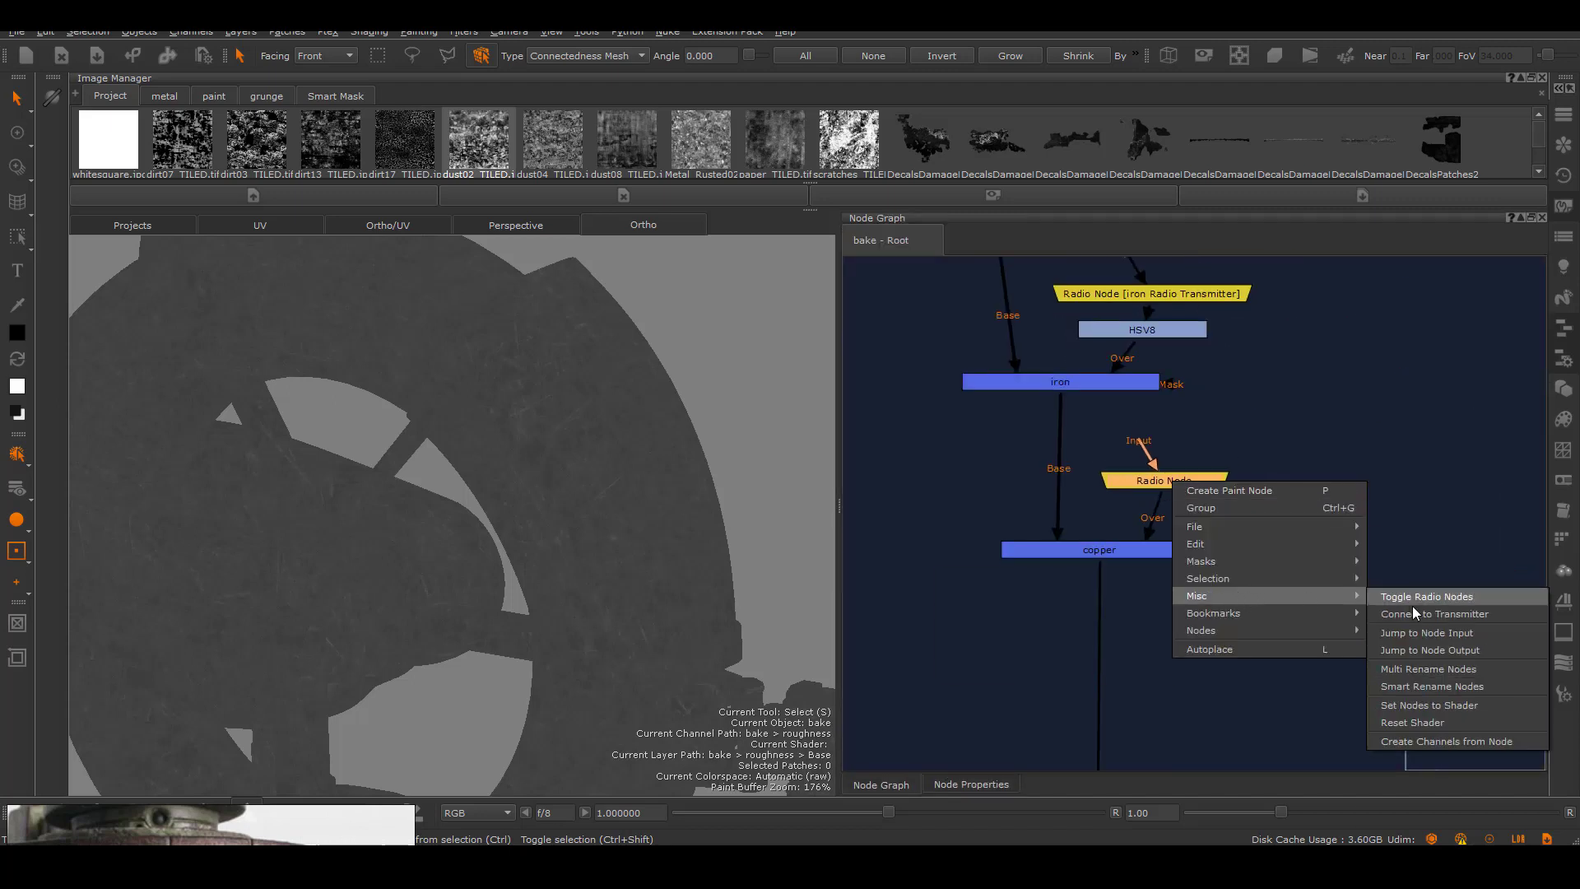
{"action": "left_click", "coordinate": [1412, 607]}
{"action": "double_click", "coordinate": [1357, 641]}
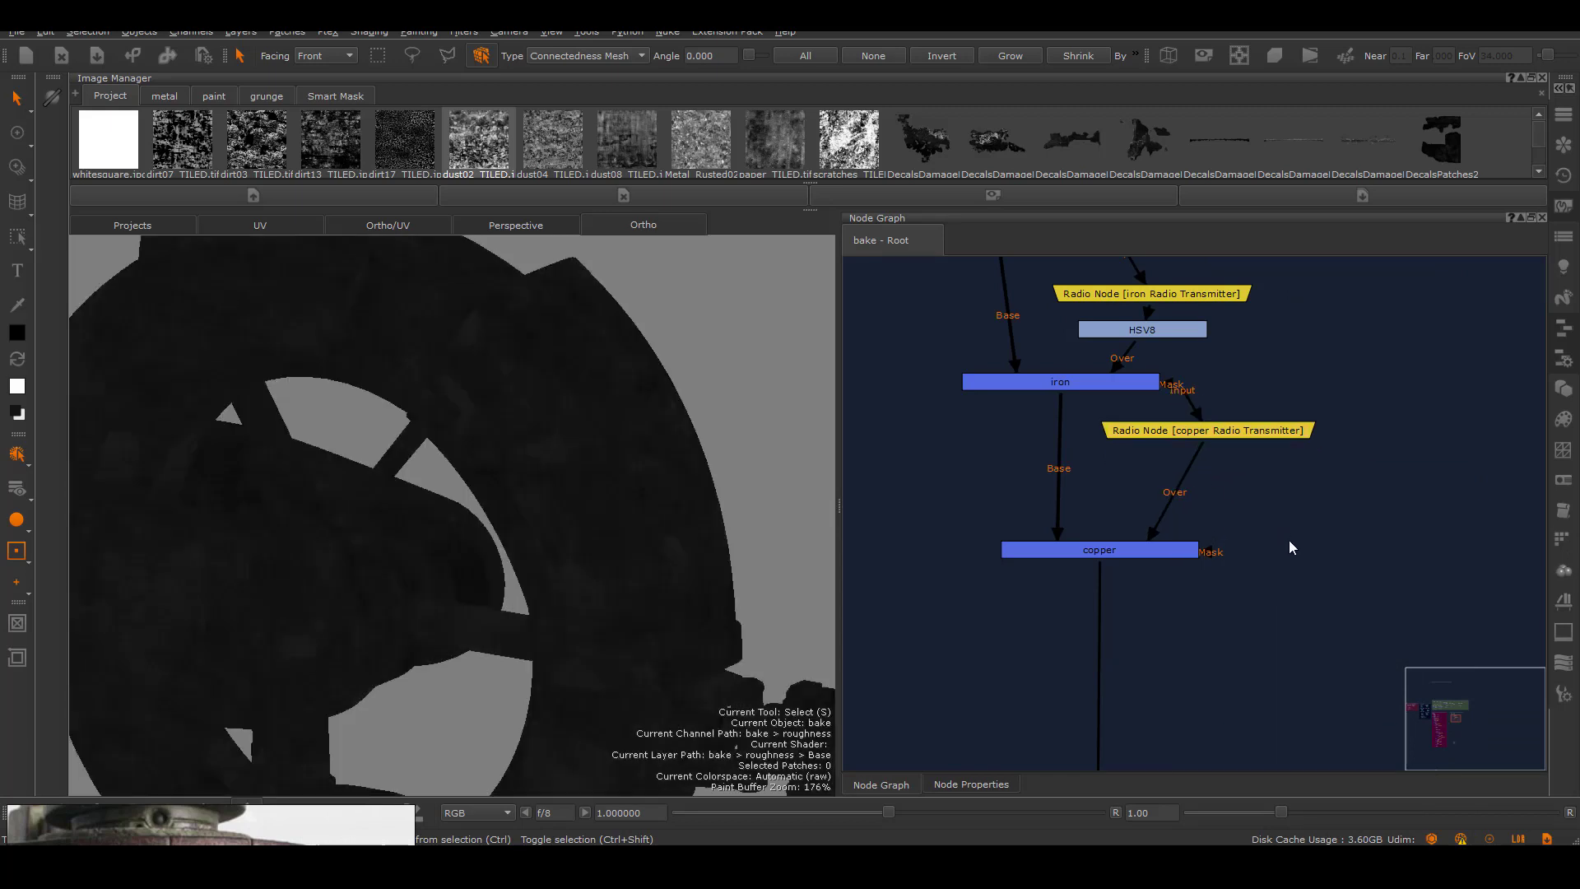
{"action": "key", "text": "Tab"}
{"action": "key", "text": "Return"}
{"action": "right_click", "coordinate": [1326, 549]}
{"action": "mouse_move", "coordinate": [1350, 661]}
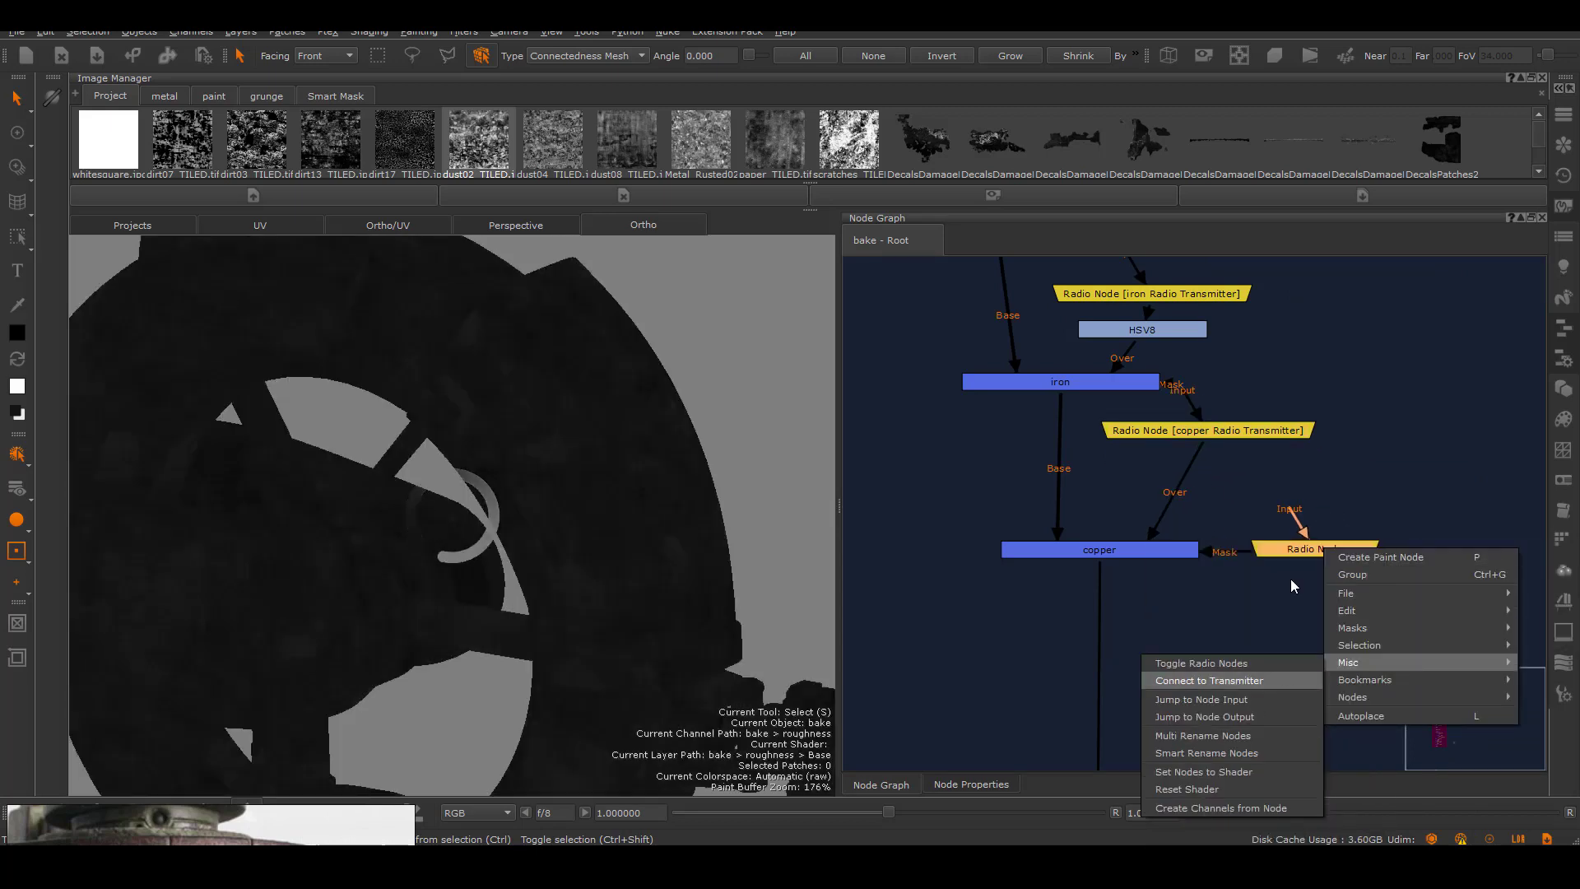
{"action": "left_click", "coordinate": [1209, 680]}
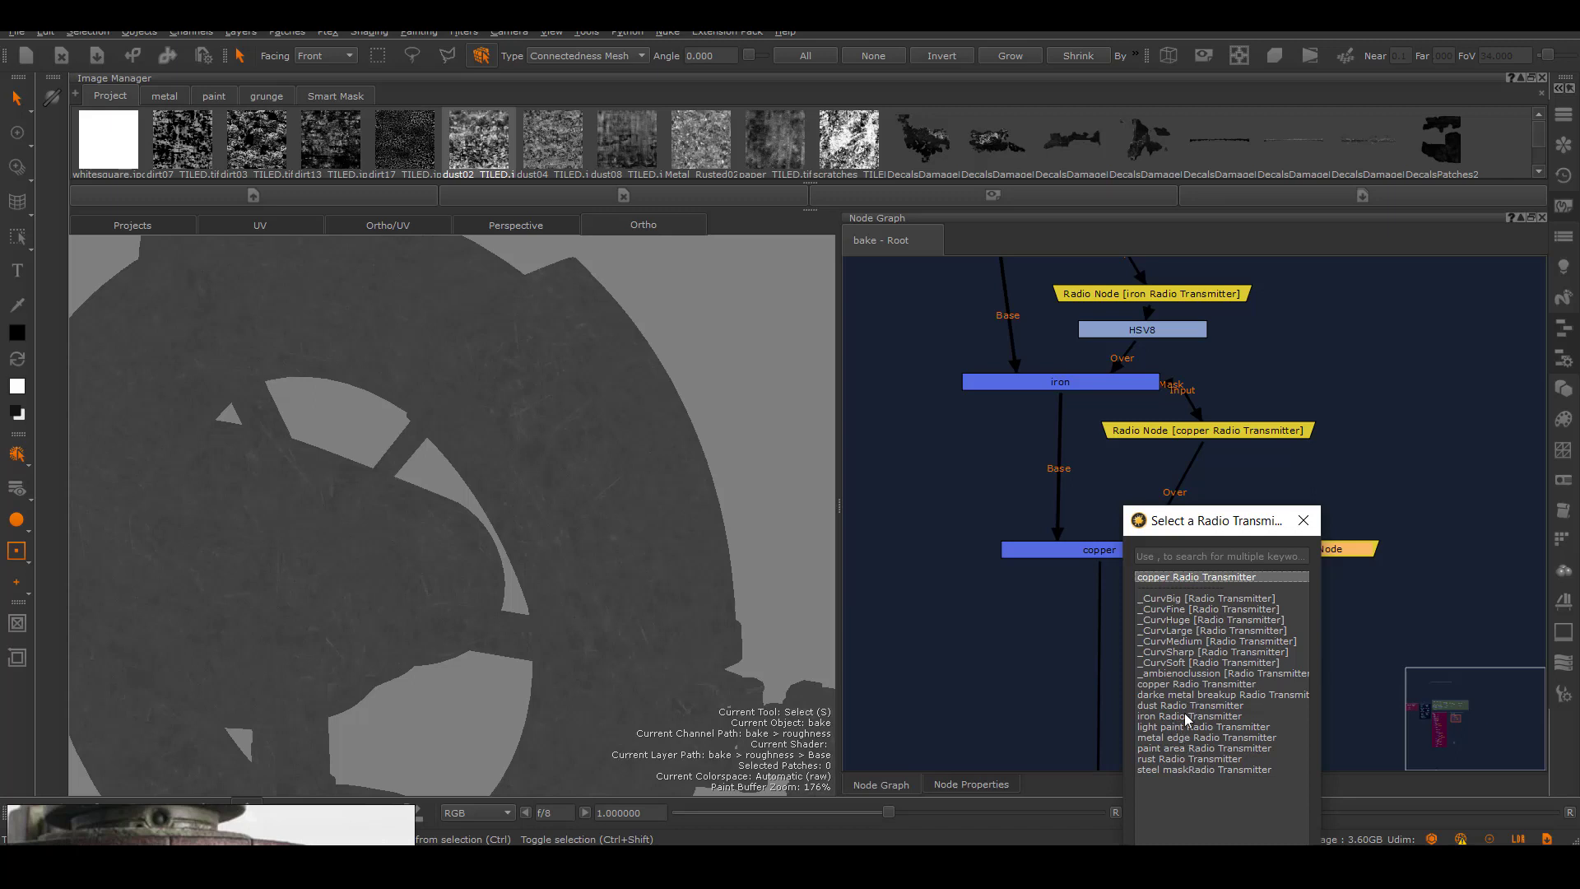
{"action": "left_click", "coordinate": [1189, 748]}
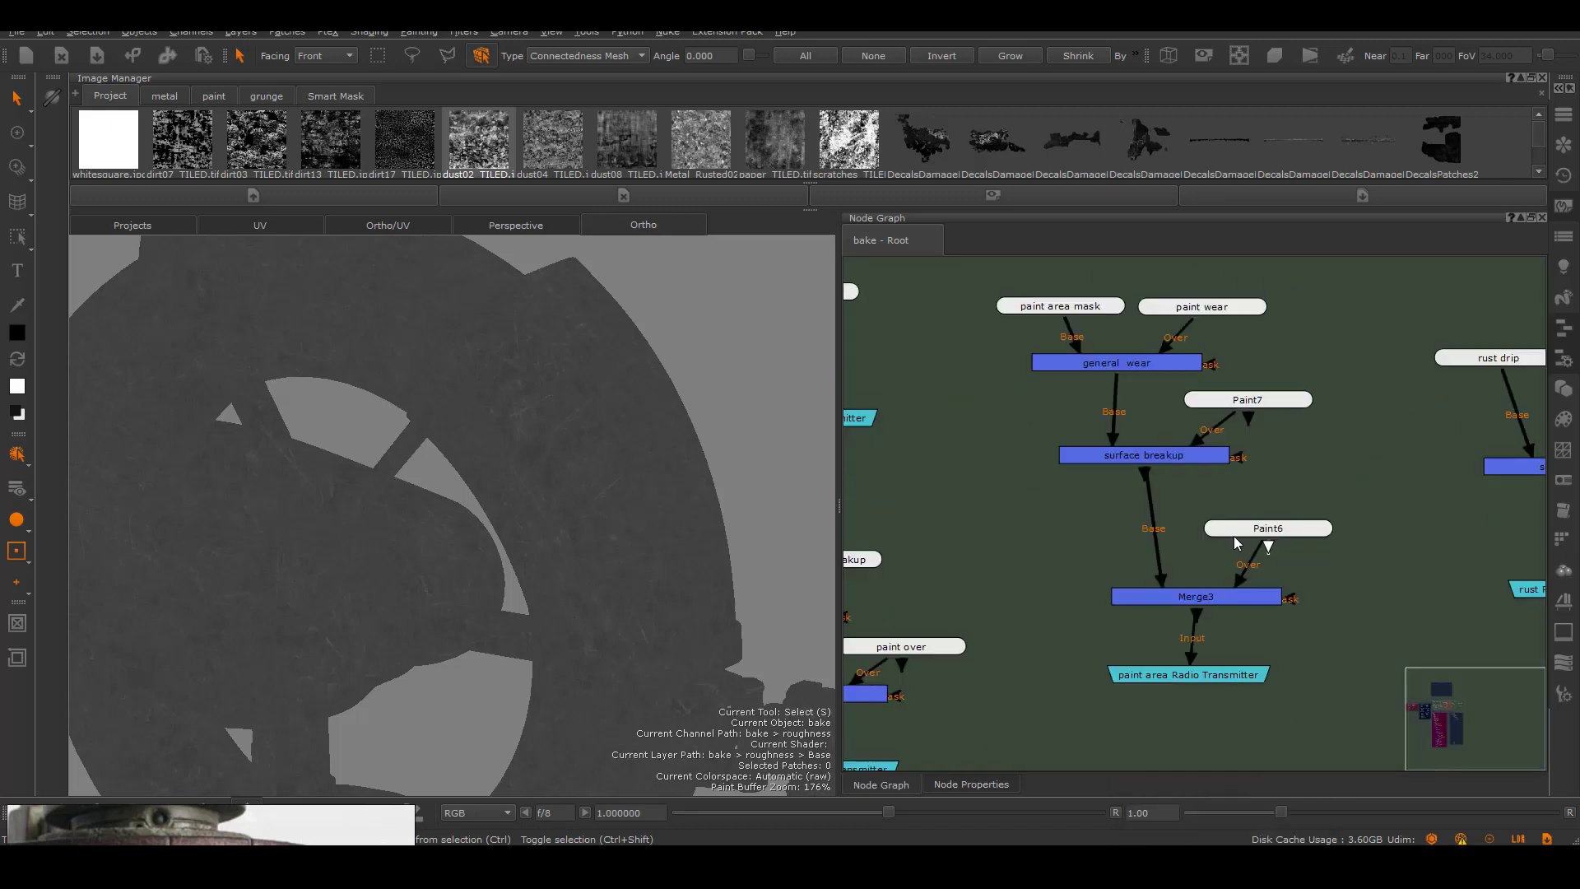
Position the copper mask radio node and connect it to the copper transmitter
{"action": "mouse_move", "coordinate": [1252, 501]}
{"action": "middle_mouse_down"}
{"action": "mouse_move", "coordinate": [1199, 625]}
{"action": "mouse_move", "coordinate": [1180, 371]}
{"action": "mouse_move", "coordinate": [1140, 652]}
{"action": "mouse_move", "coordinate": [1226, 538]}
{"action": "middle_mouse_up"}
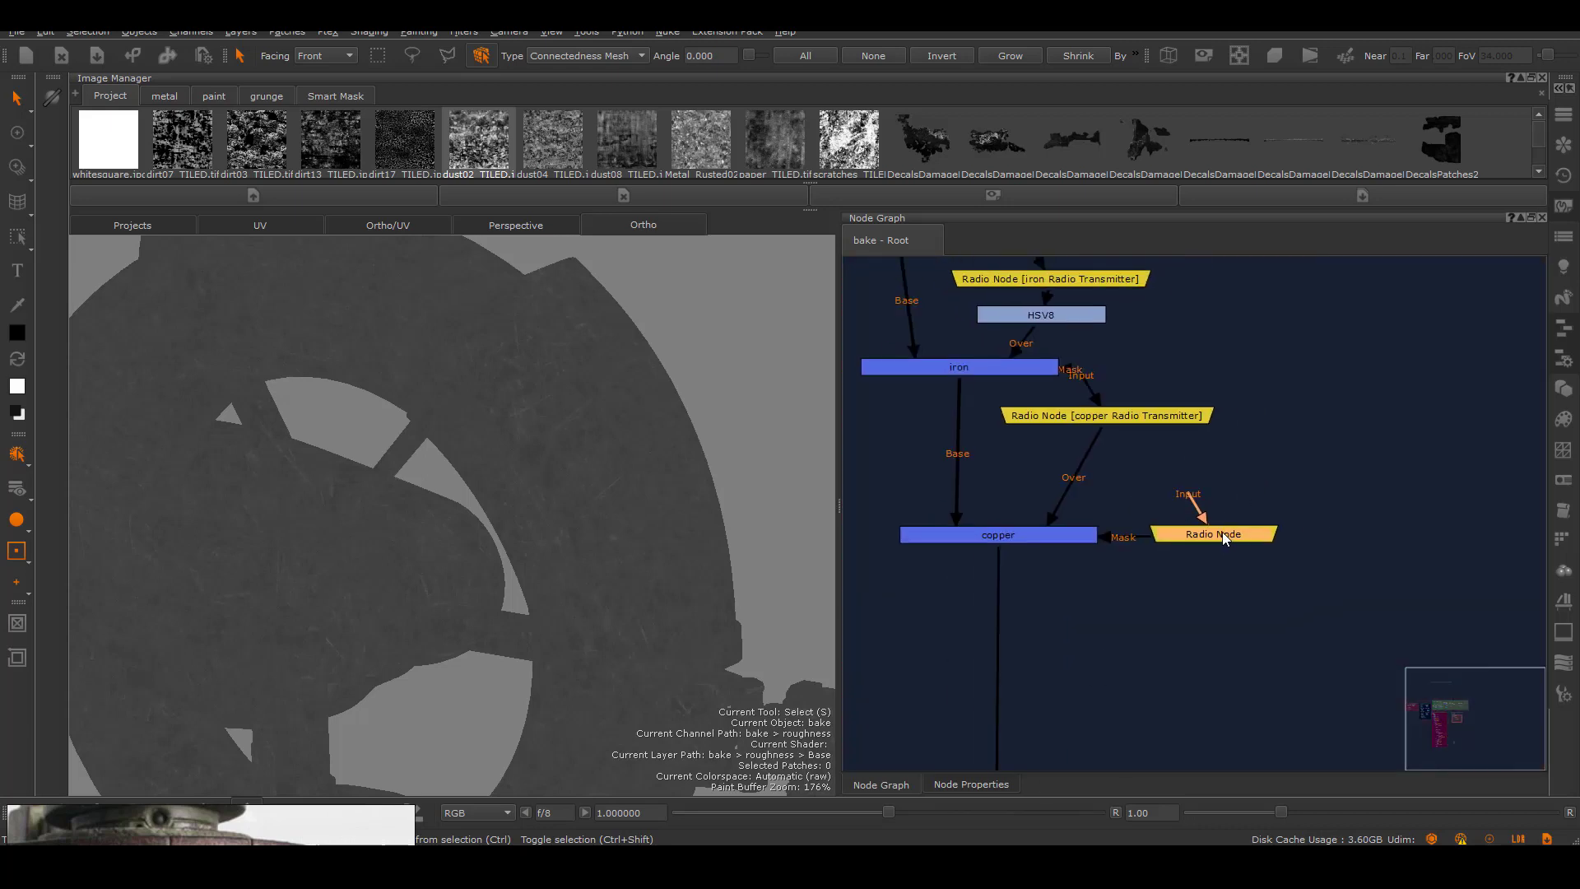
{"action": "right_click", "coordinate": [1234, 537]}
{"action": "left_click", "coordinate": [1130, 664]}
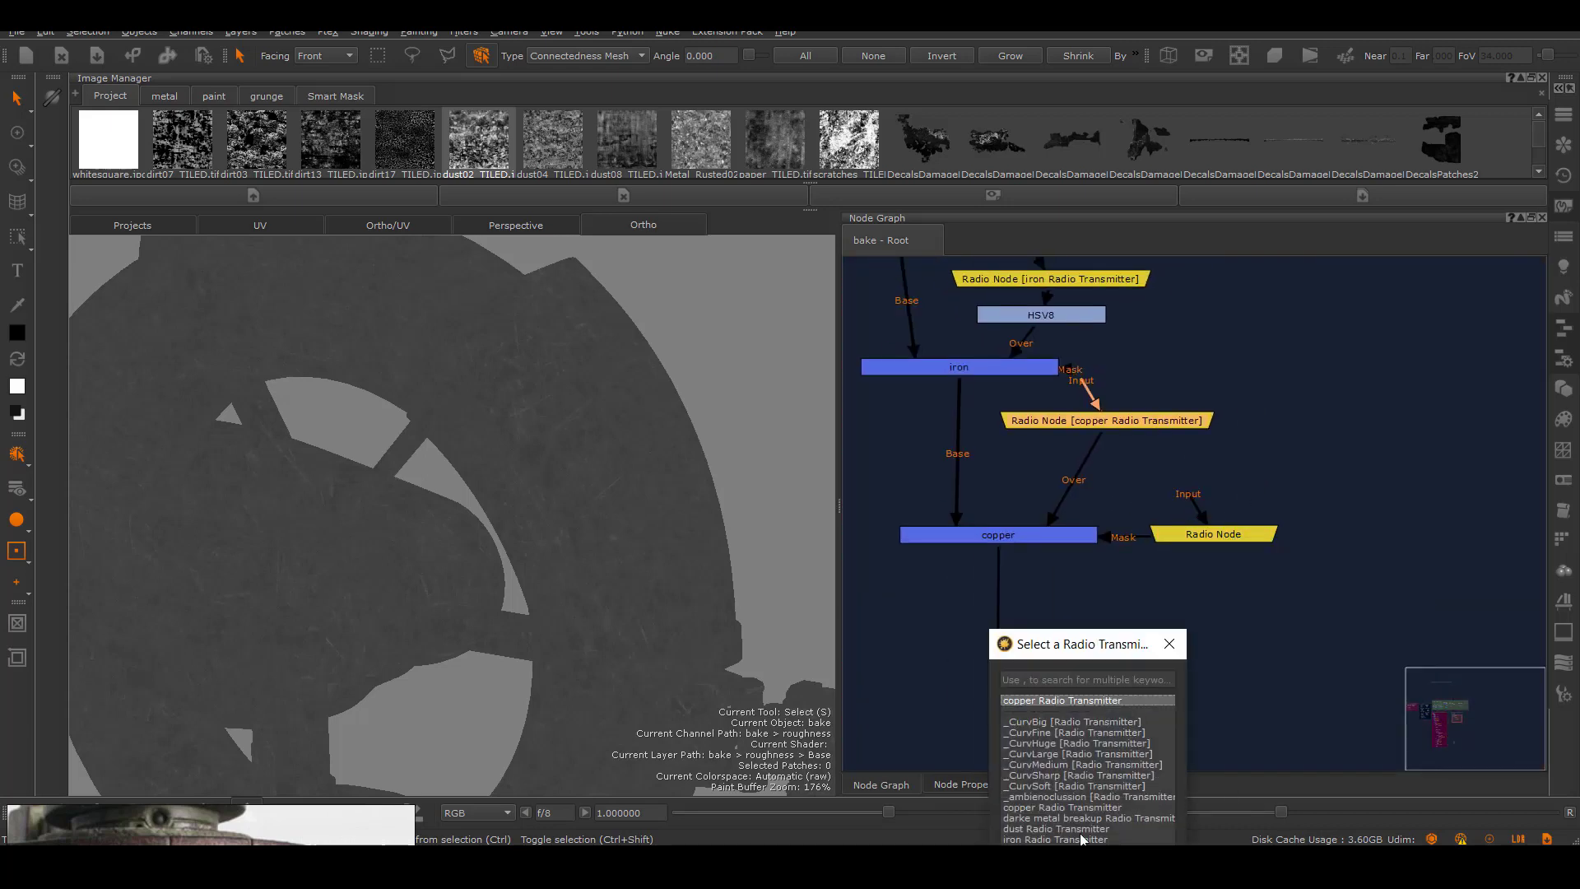
{"action": "left_click", "coordinate": [1081, 837]}
{"action": "left_click_drag", "start_coordinate": [1234, 538], "coordinate": [1248, 540]}
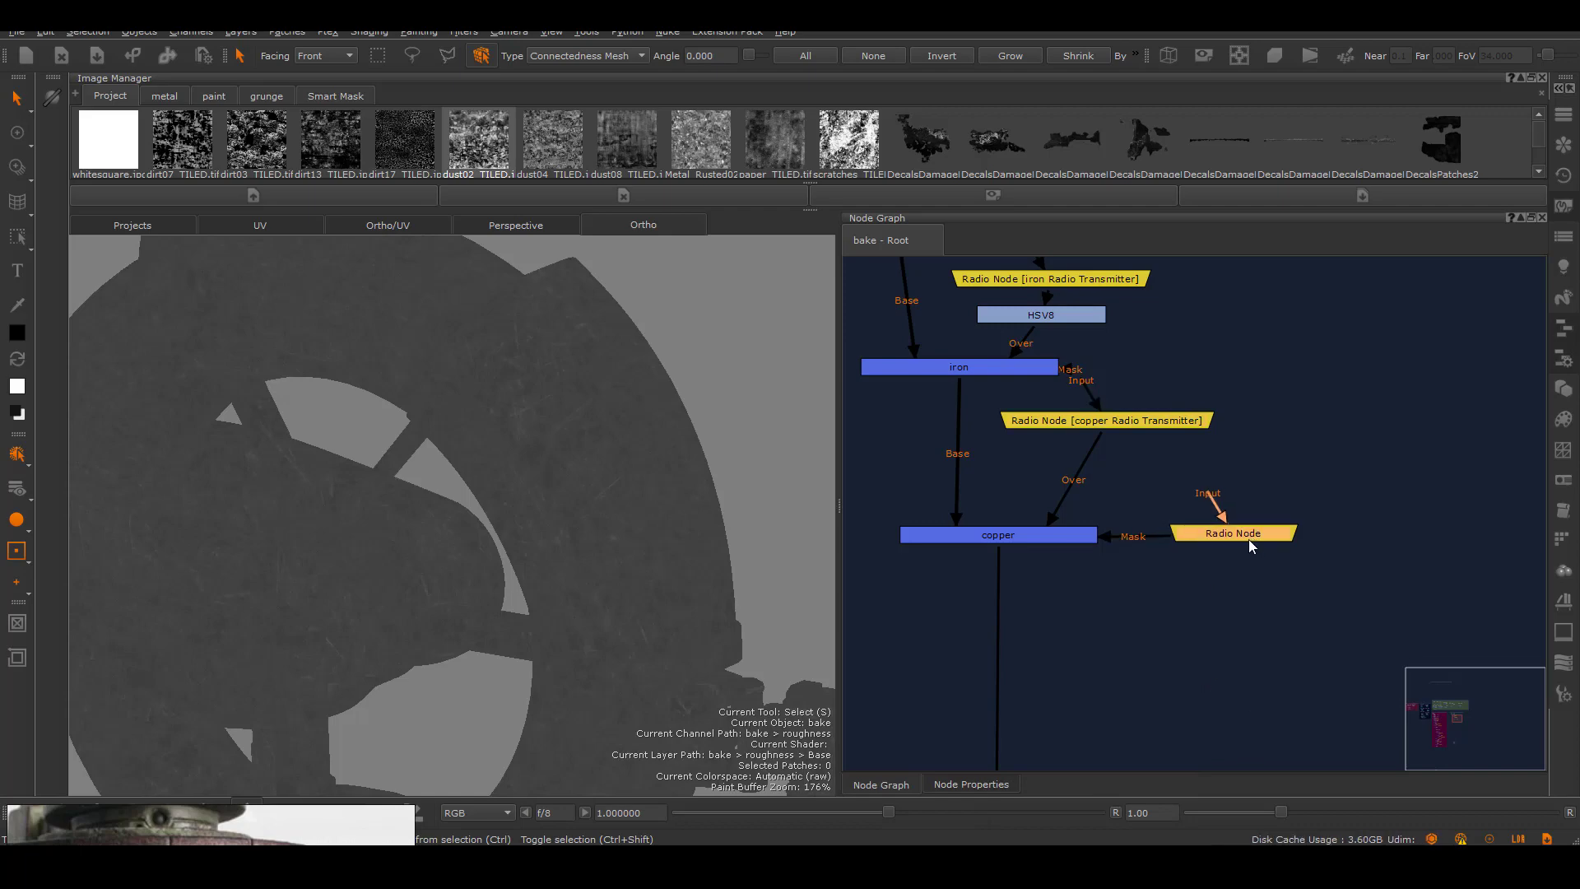
{"action": "right_click", "coordinate": [1249, 540]}
{"action": "left_click", "coordinate": [1130, 663]}
{"action": "scroll", "coordinate": [1088, 723], "scroll_direction": "down", "scroll_amount": 2}
{"action": "left_click", "coordinate": [1089, 727]}
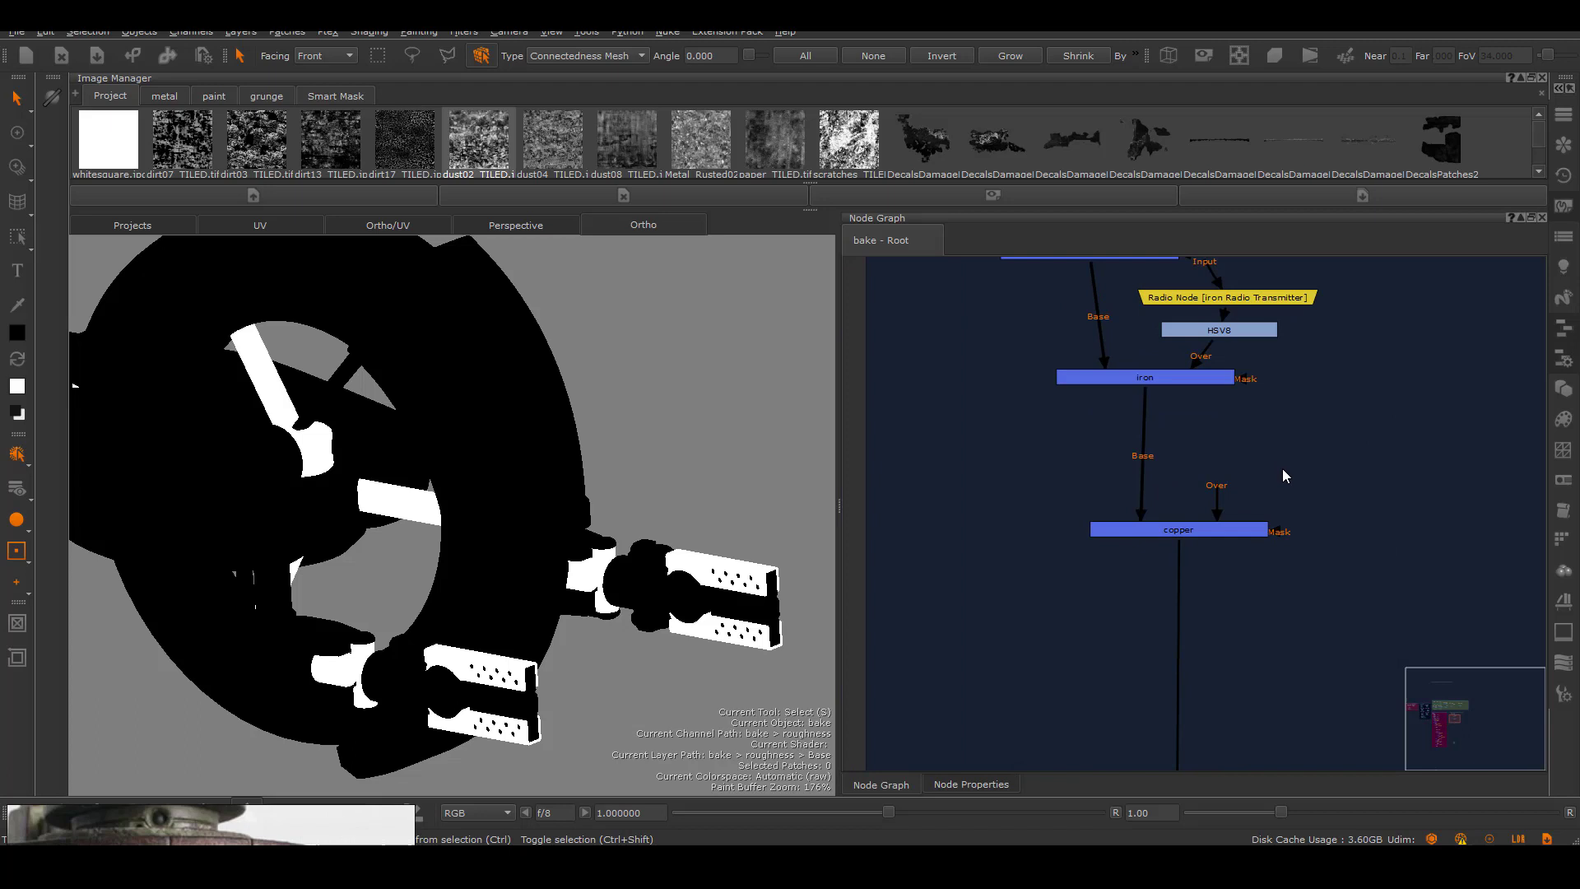
Add another radio node using the copper transmitter as copper's mask source
{"action": "left_click_drag", "start_coordinate": [1340, 469], "coordinate": [1251, 466]}
{"action": "right_click", "coordinate": [1250, 466]}
{"action": "mouse_move", "coordinate": [1275, 580]}
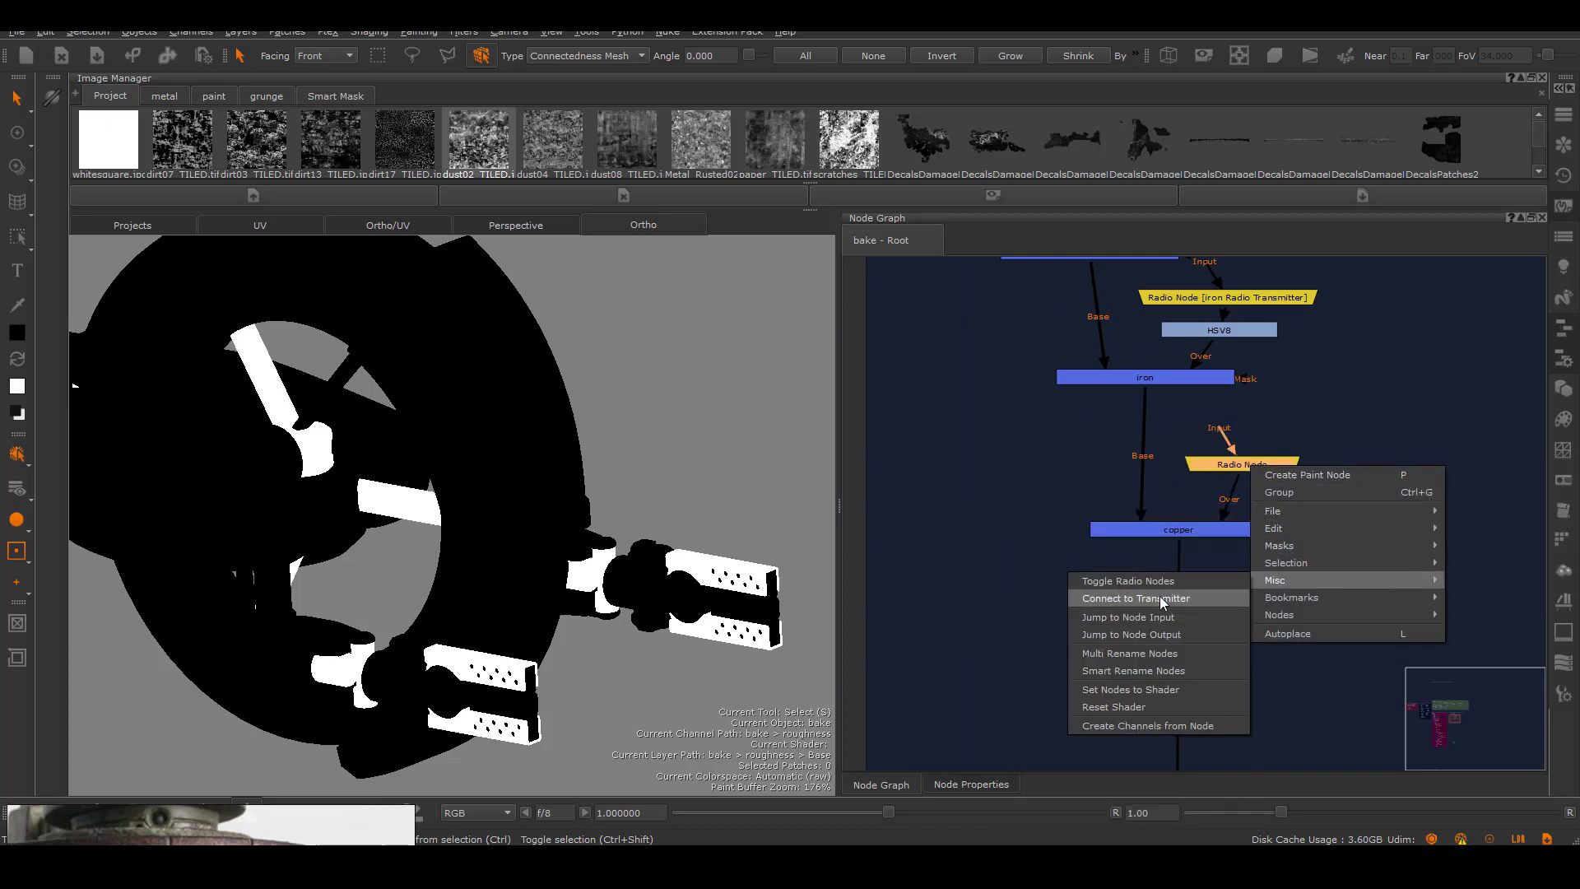
{"action": "left_click", "coordinate": [1159, 596]}
{"action": "key", "text": "Tab"}
{"action": "type", "text": "rad"}
{"action": "key", "text": "Return"}
{"action": "right_click", "coordinate": [1388, 527]}
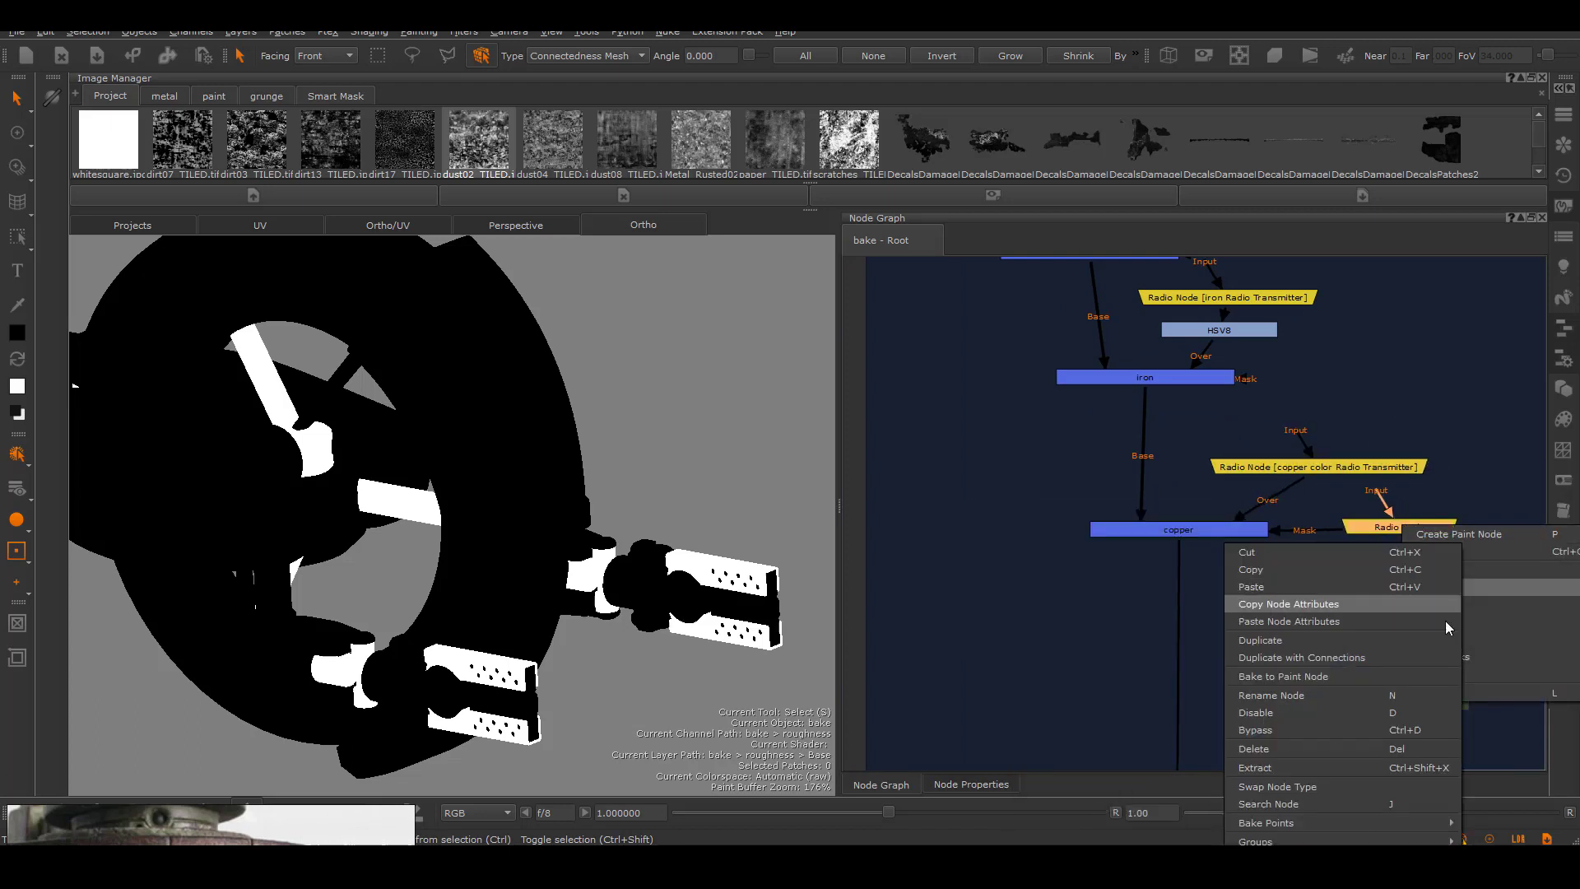
{"action": "left_click", "coordinate": [1309, 604]}
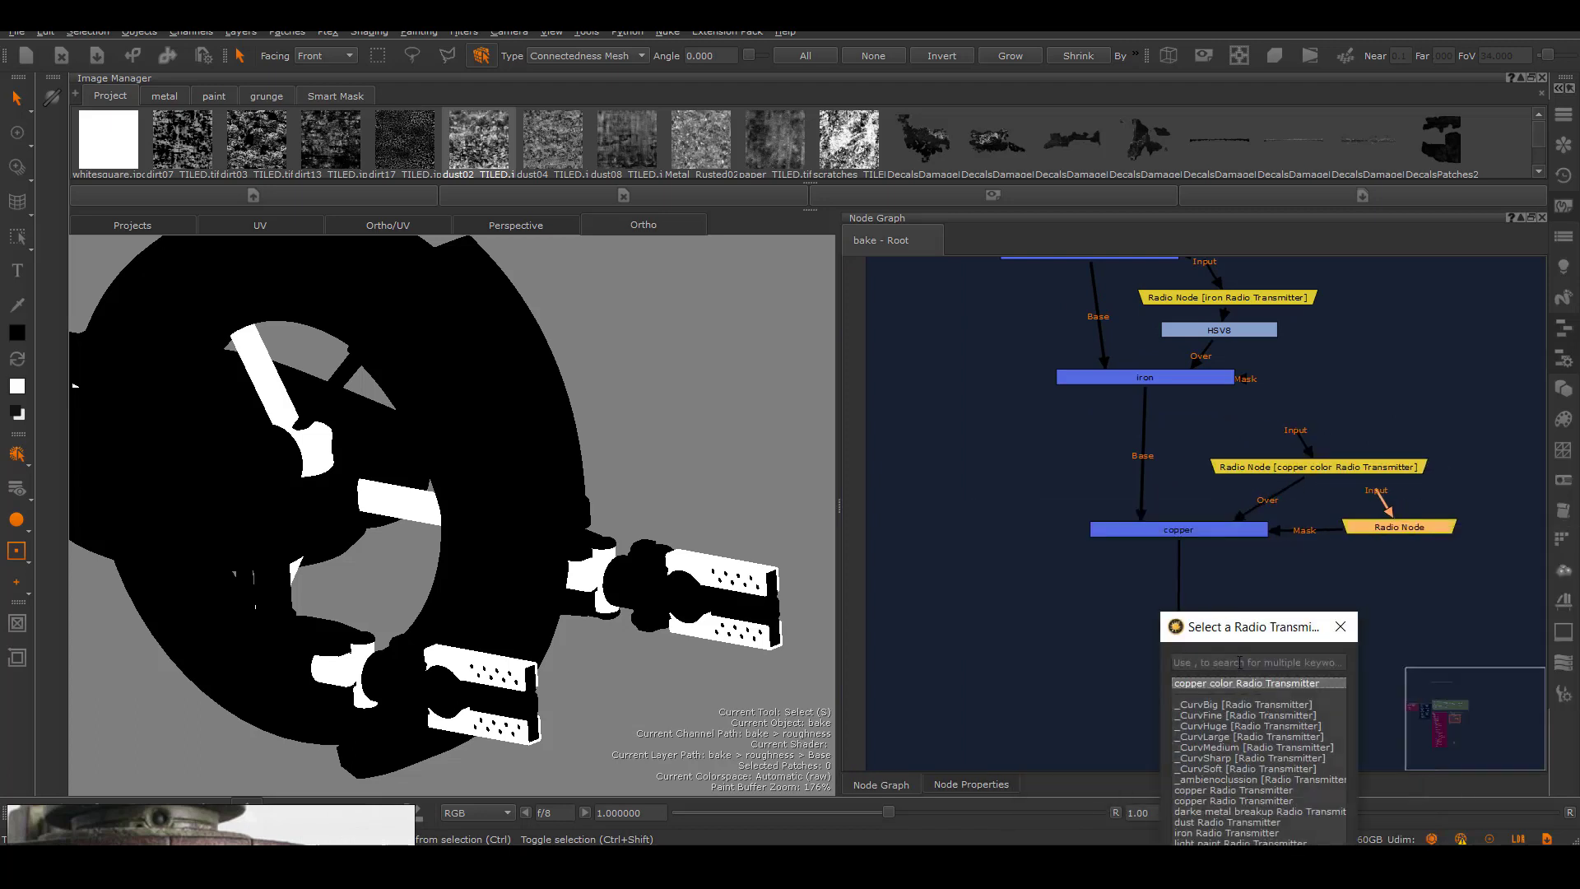
{"action": "left_click", "coordinate": [1227, 799]}
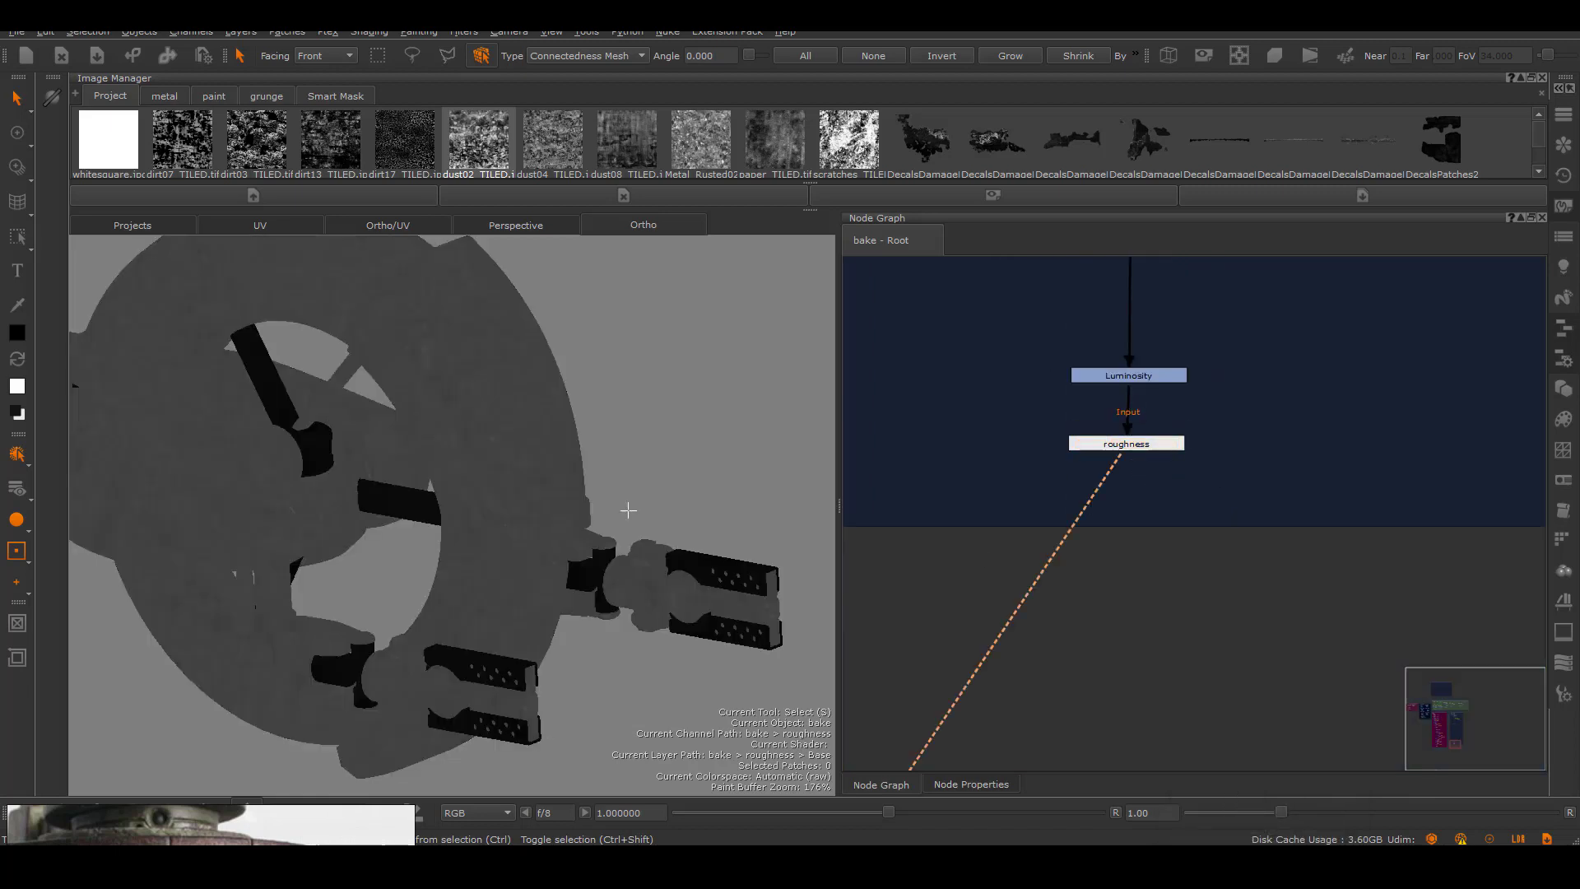
Add HSV9 and raise its Value Scale to brighten the copper tile
{"action": "key", "text": "Tab"}
{"action": "type", "text": "HSV"}
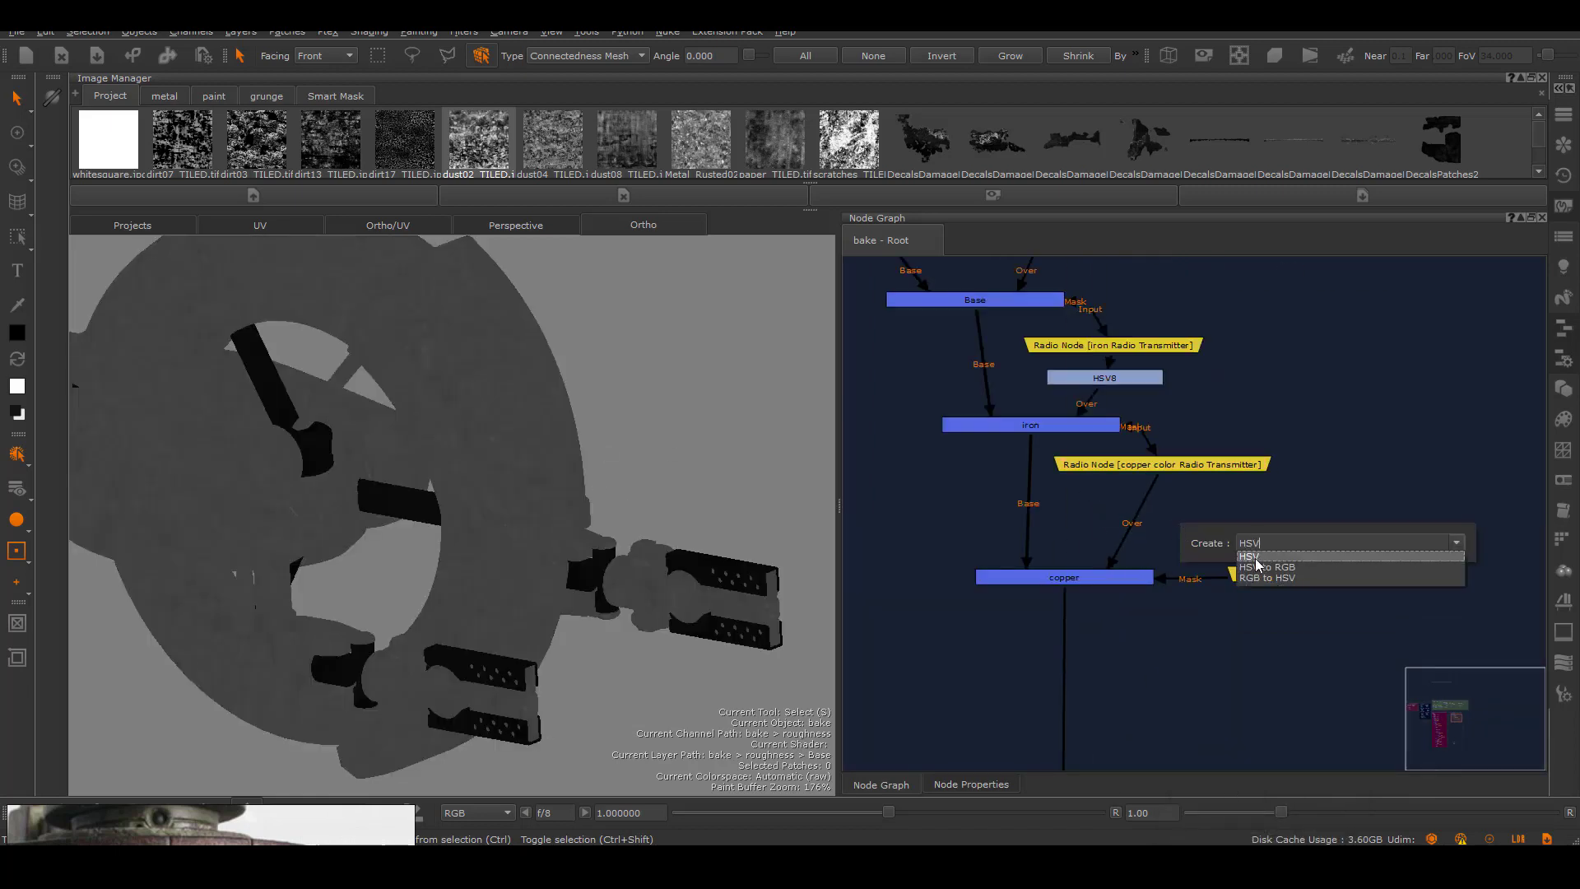
{"action": "key", "text": "Return"}
{"action": "double_click", "coordinate": [1166, 518]}
{"action": "left_click_drag", "start_coordinate": [1044, 348], "coordinate": [1348, 349]}
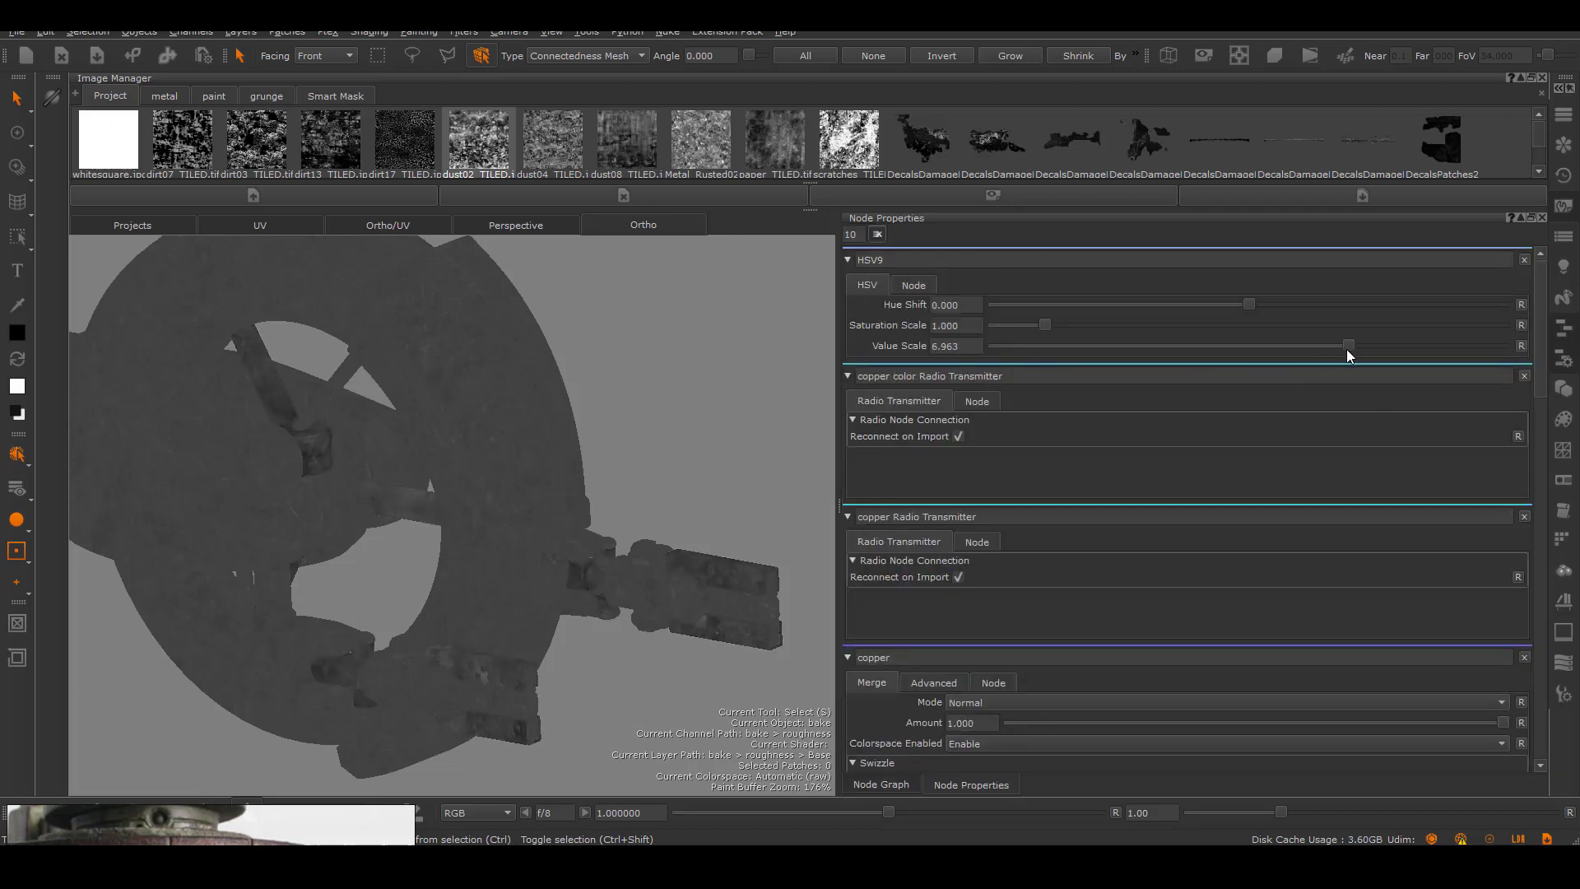
{"action": "left_click", "coordinate": [880, 784]}
Create a 'steel' merge layer and a 'steel' Radio Transmitter
{"action": "key", "text": "m"}
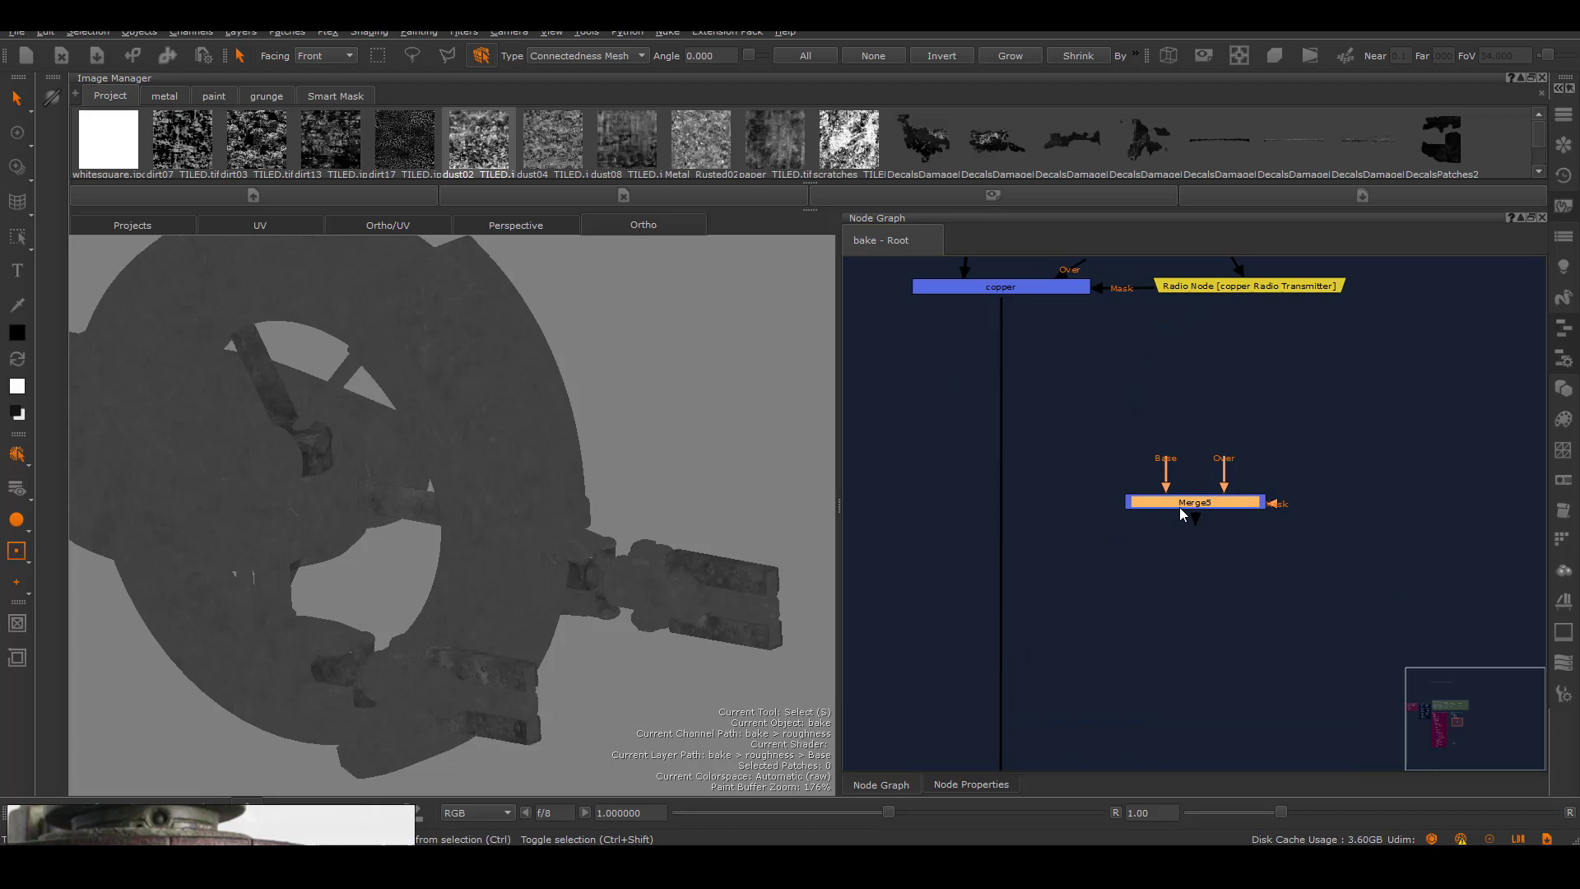
{"action": "double_click", "coordinate": [1038, 477]}
{"action": "key", "text": "Return"}
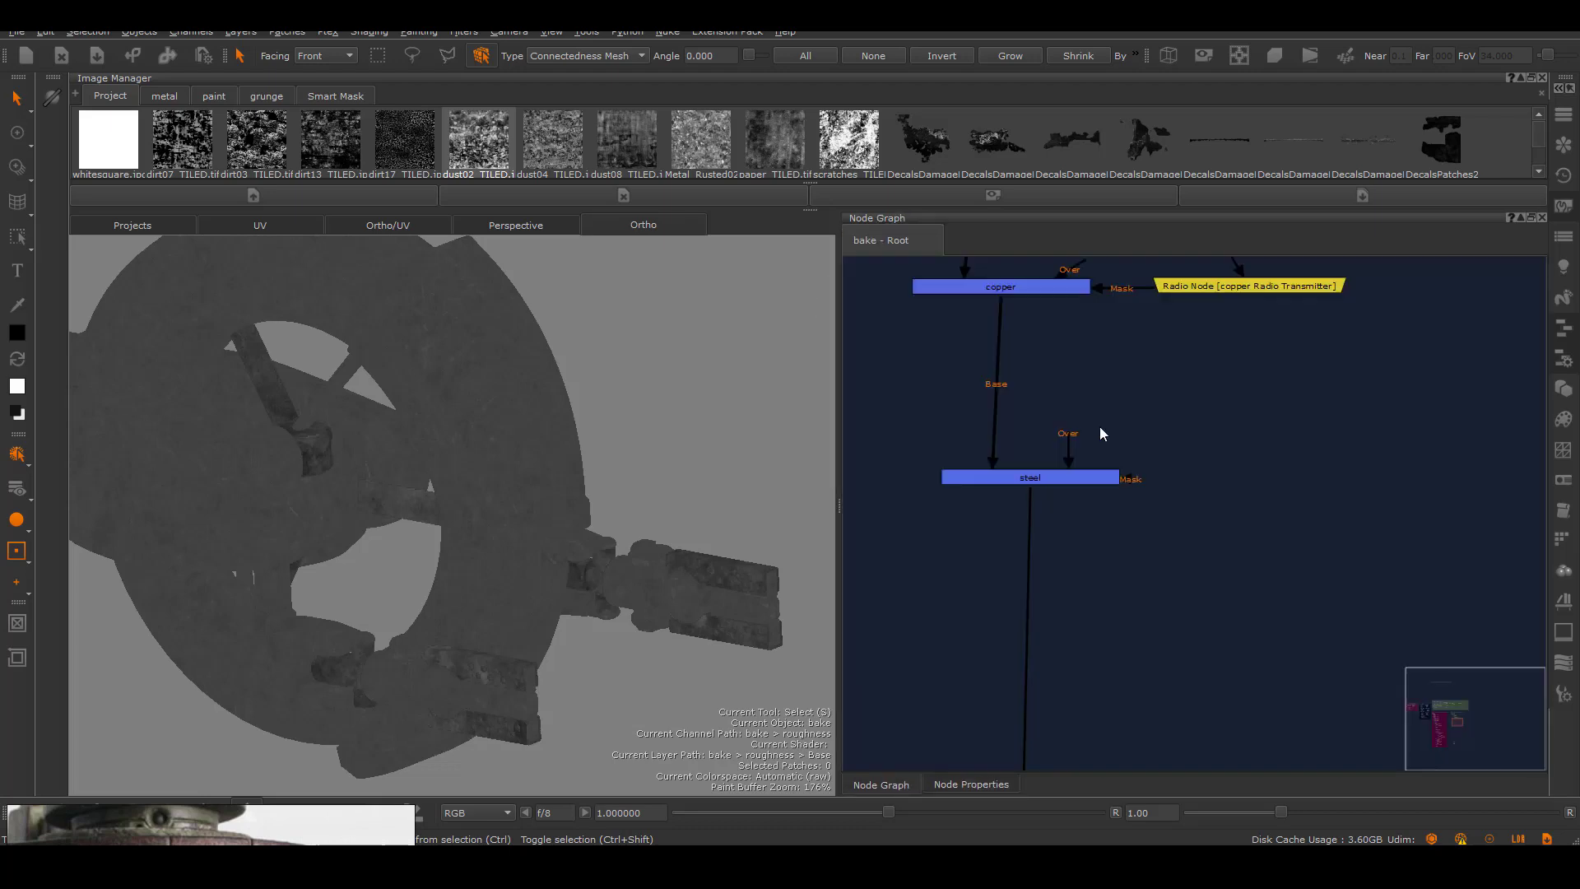
{"action": "scroll", "coordinate": [1284, 525], "scroll_direction": "up", "scroll_amount": 2}
{"action": "scroll", "coordinate": [1302, 507], "scroll_direction": "up", "scroll_amount": 1}
{"action": "key", "text": "Tab"}
{"action": "type", "text": "radio"}
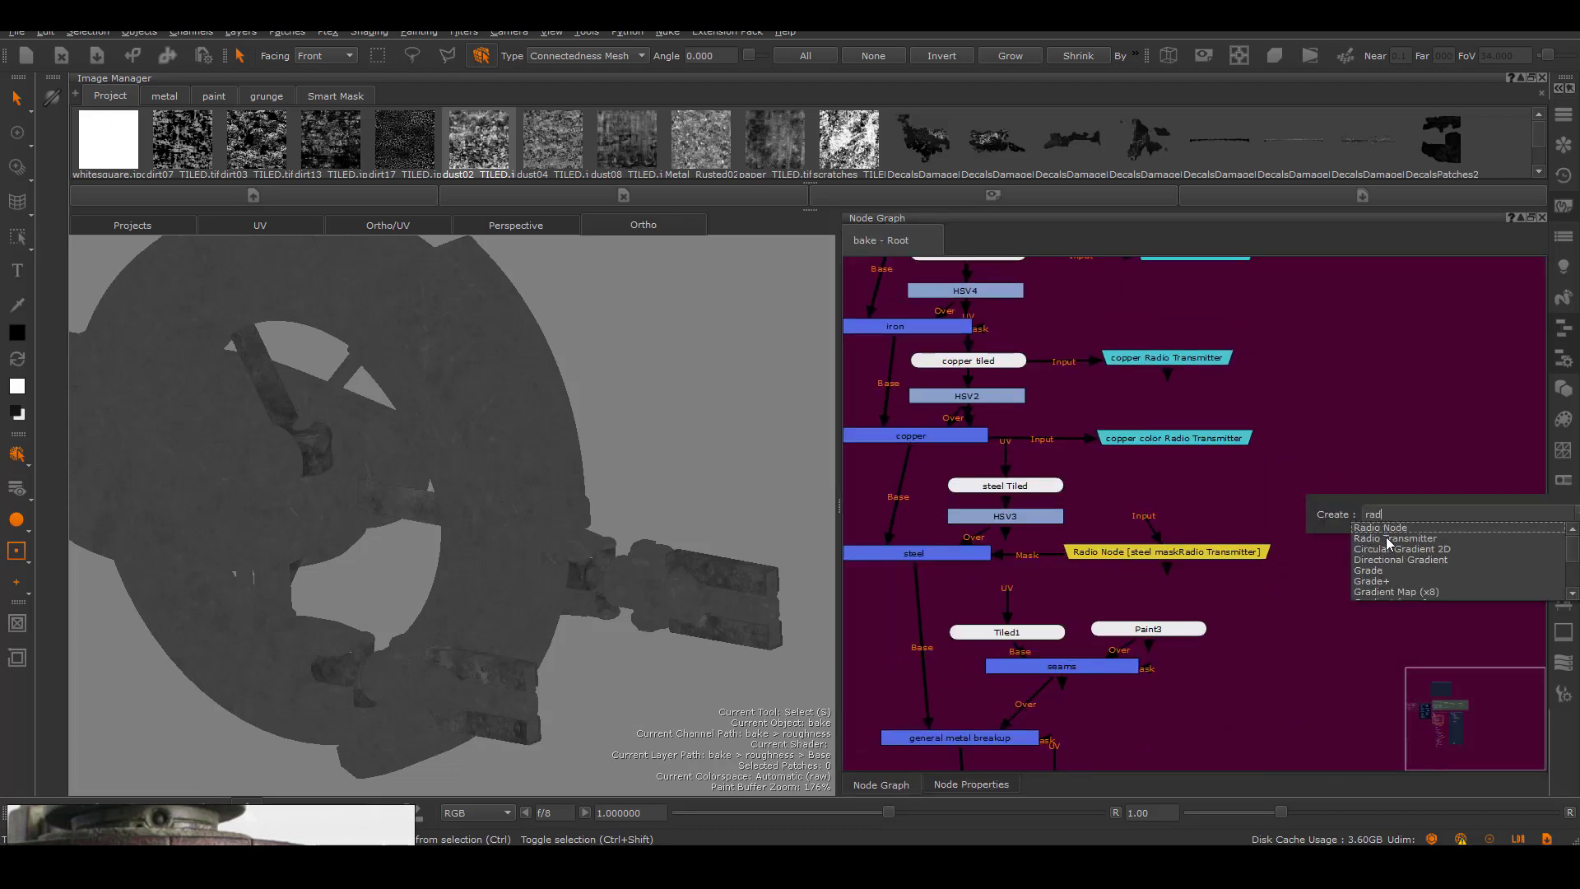
{"action": "key", "text": "Return"}
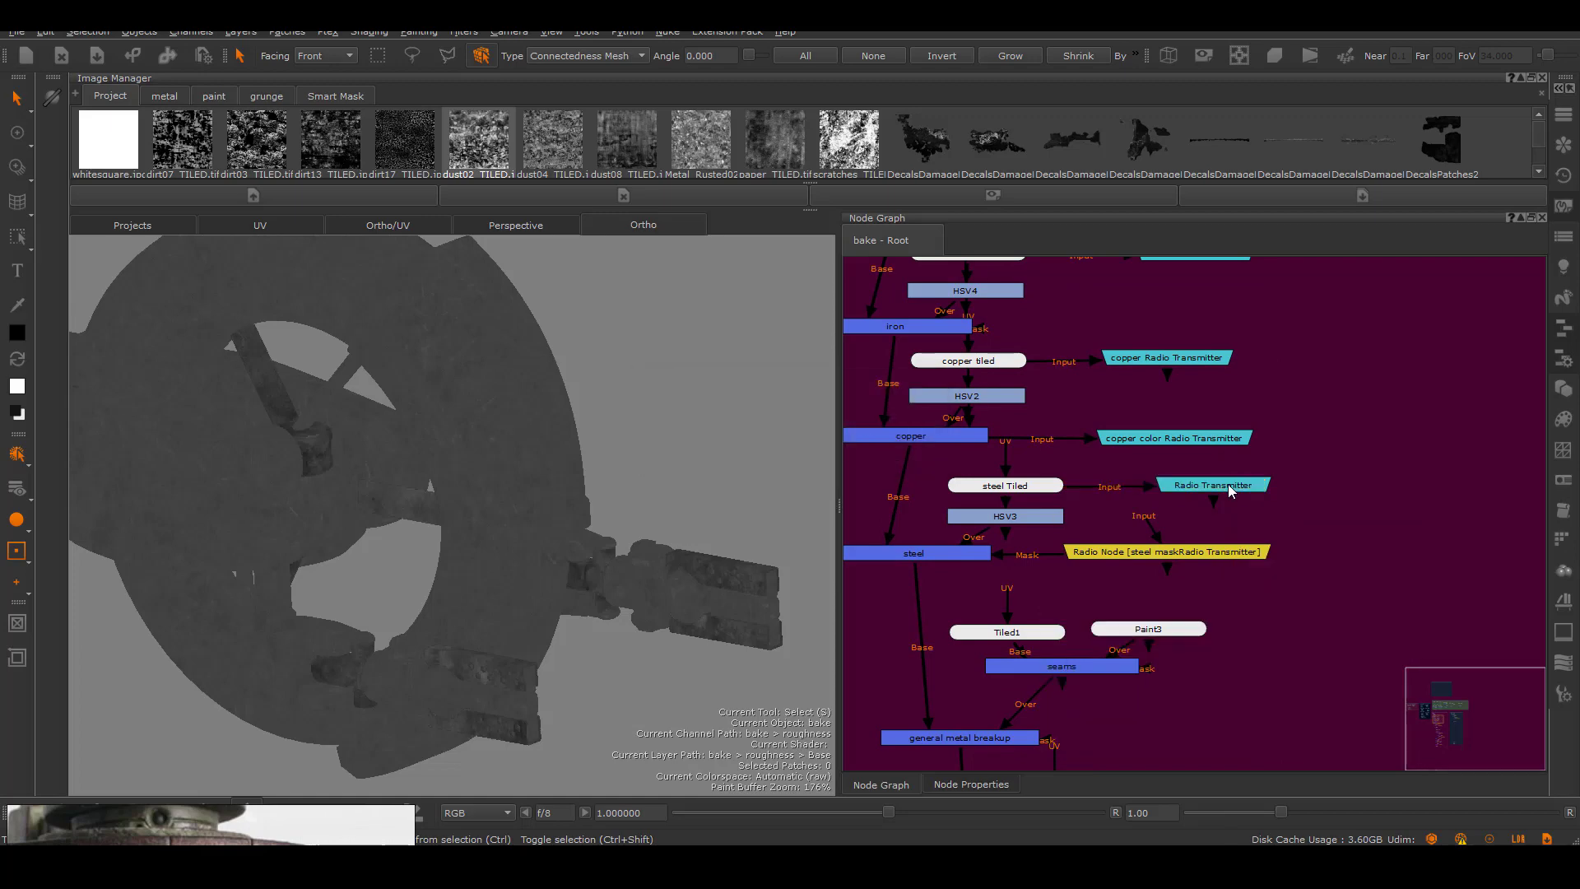
{"action": "double_click", "coordinate": [1227, 489]}
{"action": "type", "text": "steel color Radio Transmitter"}
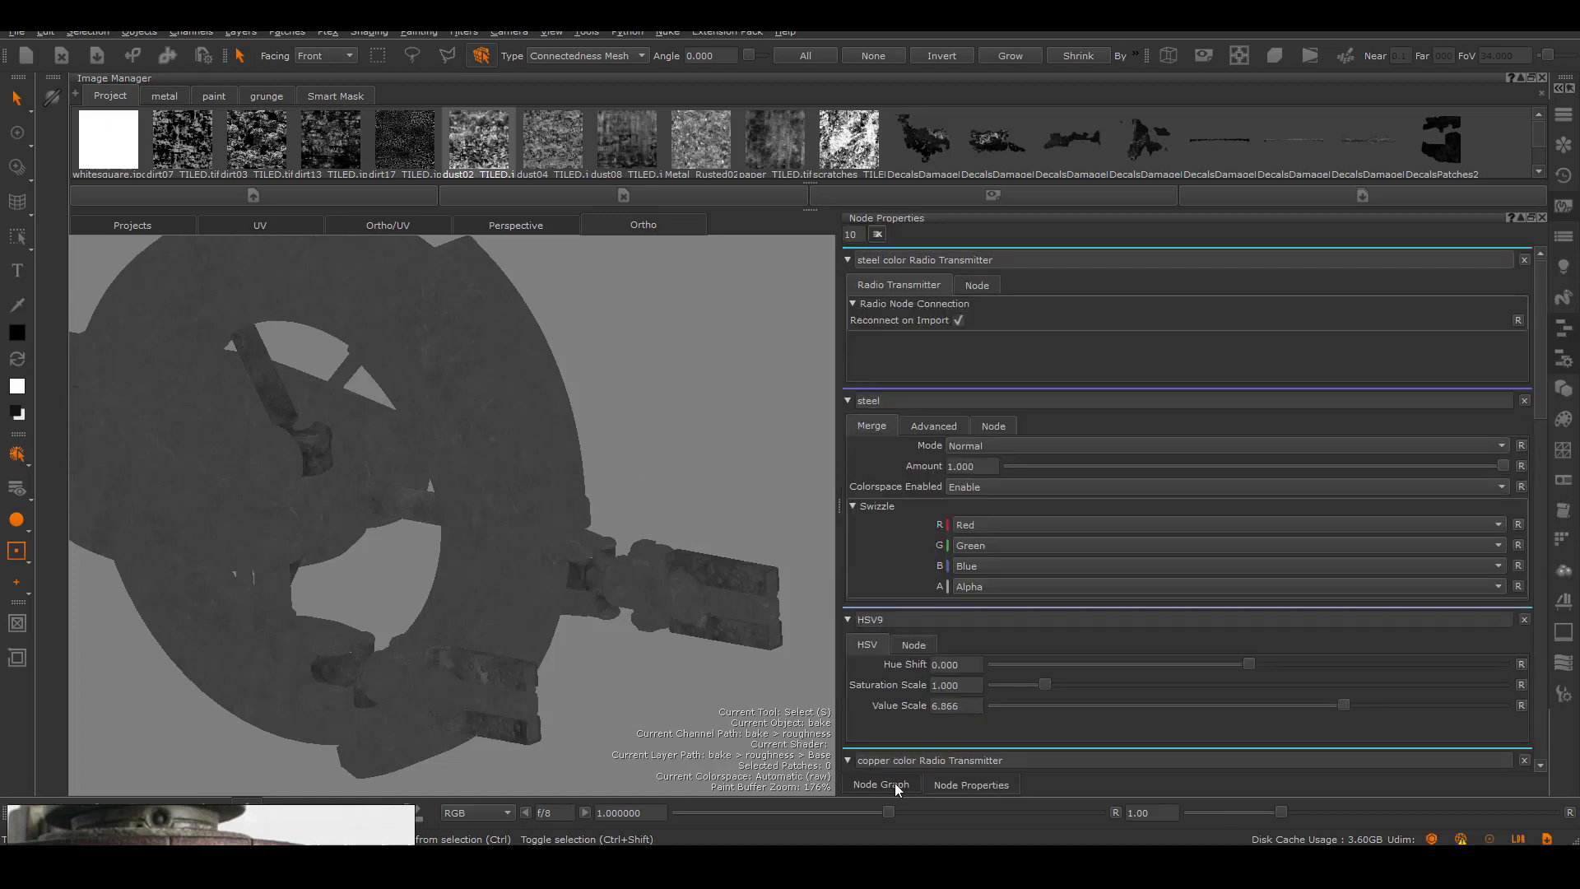
{"action": "left_click", "coordinate": [893, 783]}
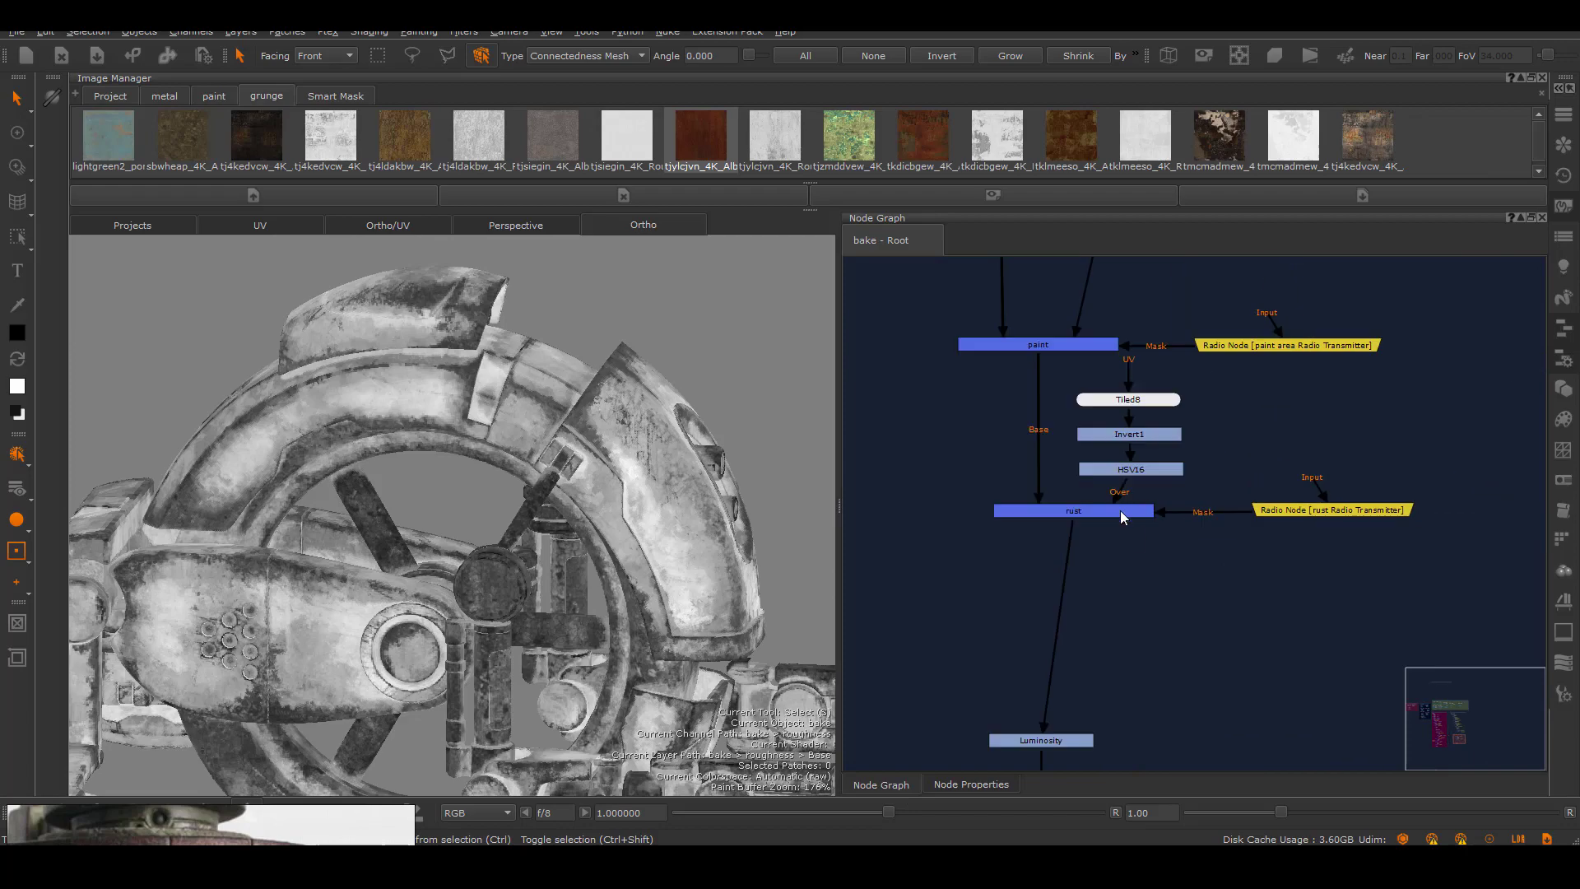
Brighten the rust layer's tile by raising its HSV Value Scale
{"action": "double_click", "coordinate": [1122, 516]}
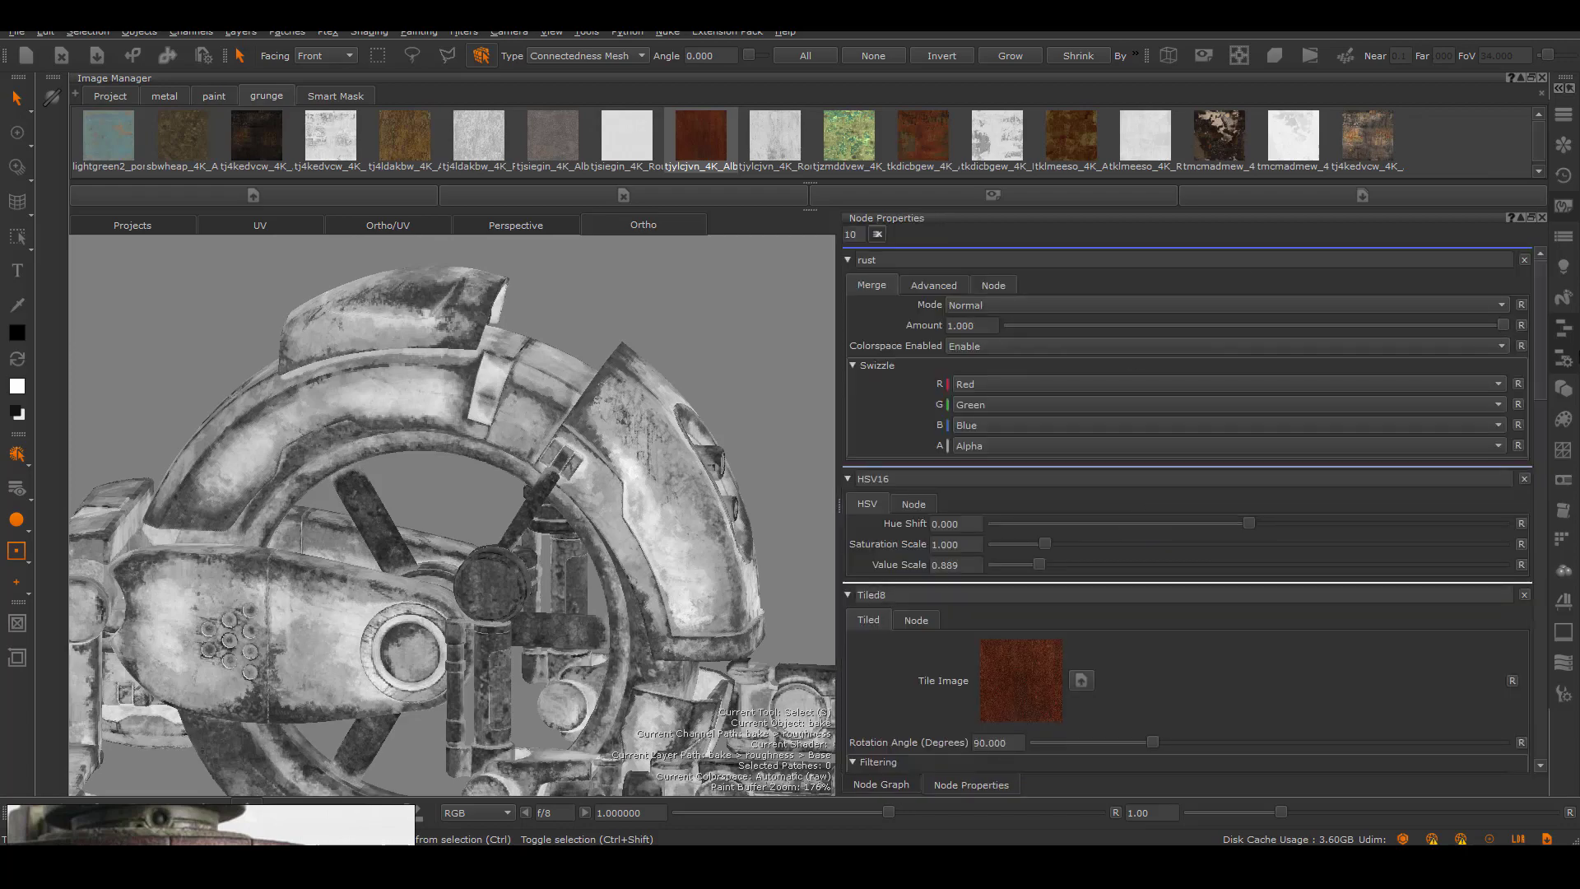
{"action": "left_click", "coordinate": [881, 785]}
{"action": "double_click", "coordinate": [1173, 471]}
{"action": "left_click_drag", "start_coordinate": [1050, 353], "coordinate": [1073, 353]}
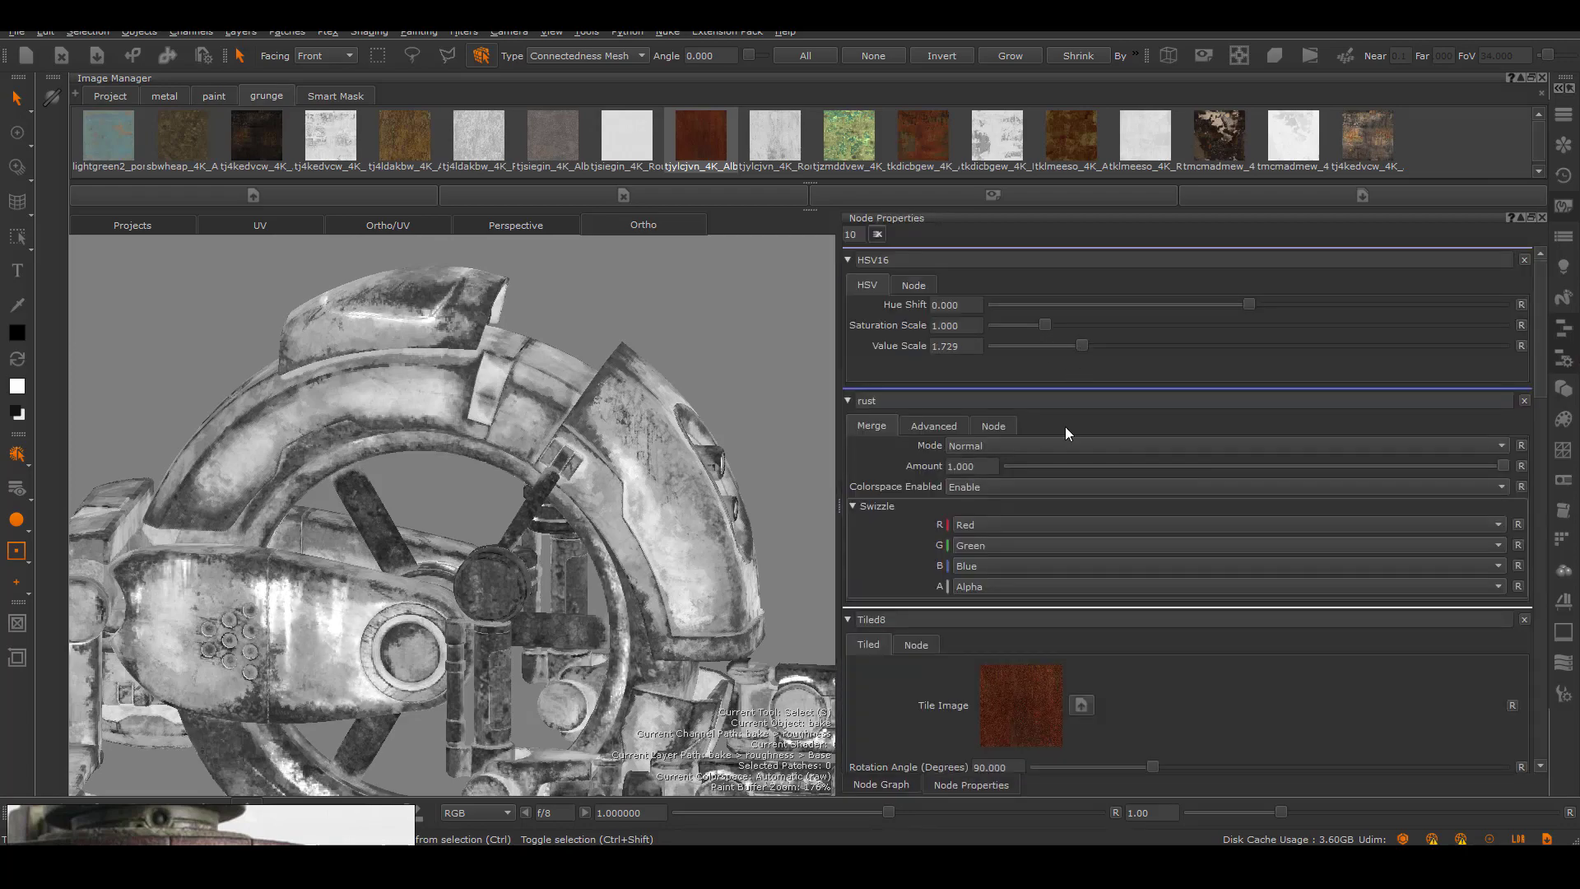
{"action": "middle_click_drag", "start_coordinate": [493, 494], "coordinate": [793, 416]}
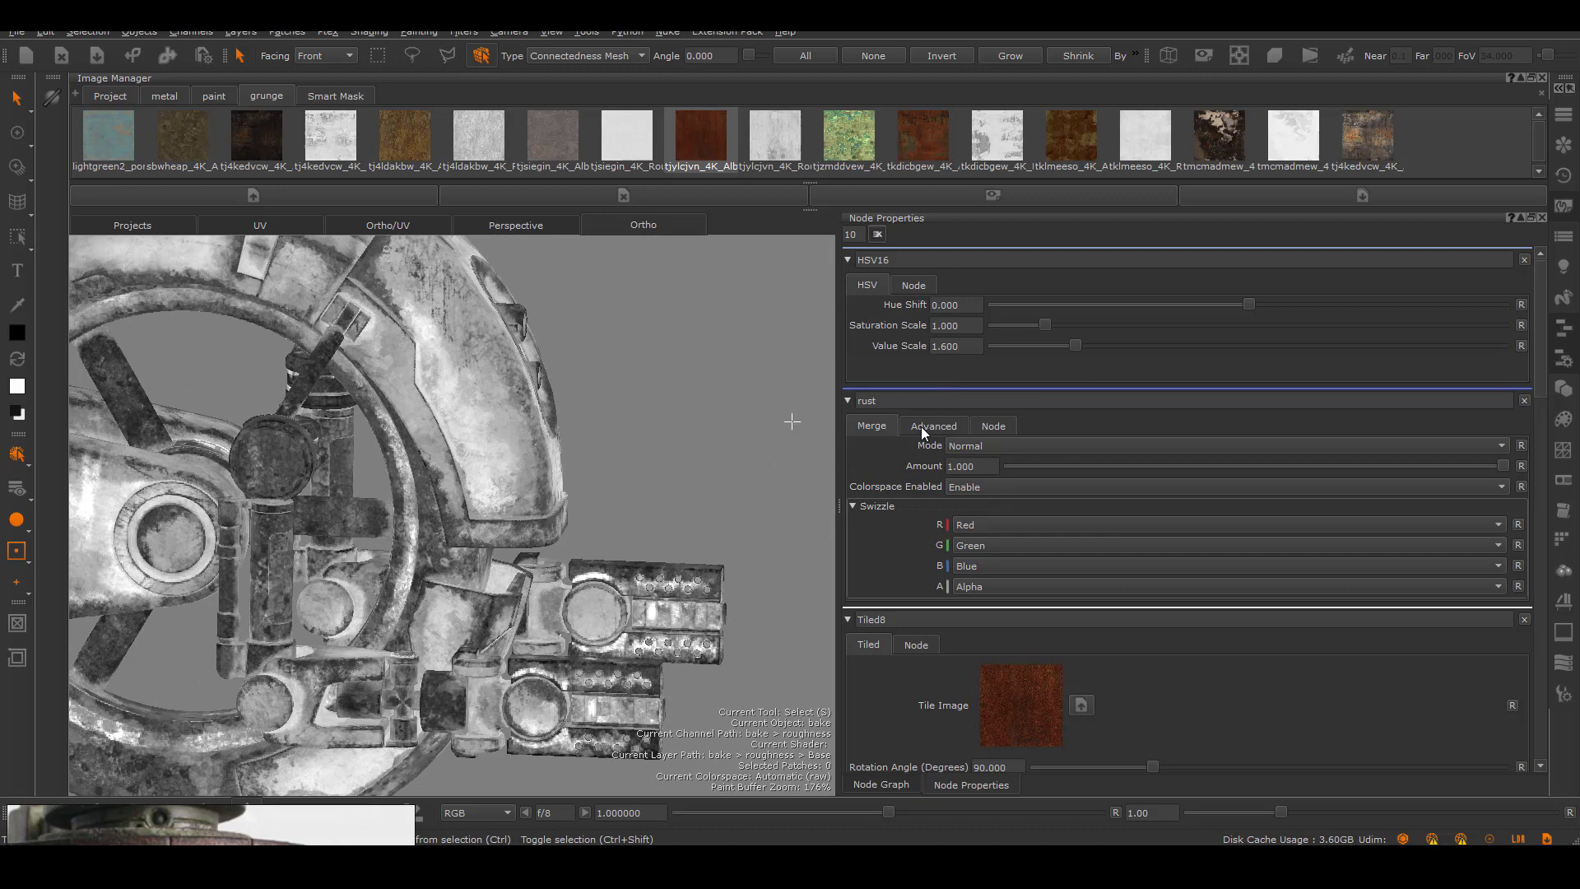
{"action": "left_click", "coordinate": [880, 783]}
{"action": "middle_click_drag", "start_coordinate": [1104, 544], "coordinate": [1104, 422]}
{"action": "scroll", "coordinate": [1171, 530], "scroll_direction": "down", "scroll_amount": 3}
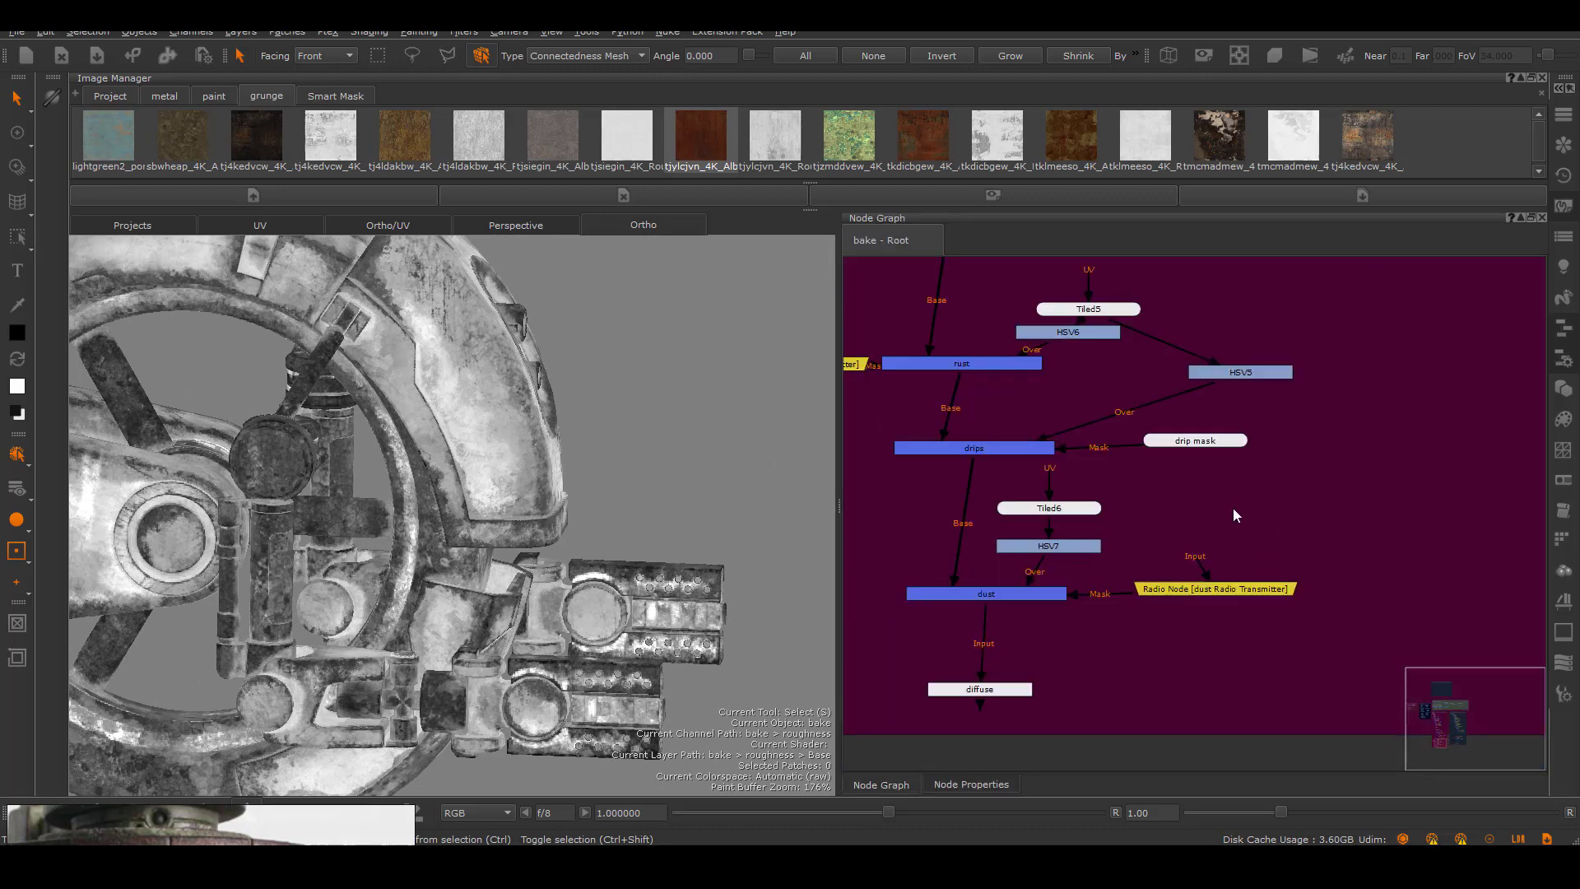
{"action": "scroll", "coordinate": [1235, 518], "scroll_direction": "up", "scroll_amount": 5}
{"action": "scroll", "coordinate": [1259, 562], "scroll_direction": "down", "scroll_amount": 5}
{"action": "scroll", "coordinate": [1330, 441], "scroll_direction": "up", "scroll_amount": 2}
{"action": "scroll", "coordinate": [1407, 459], "scroll_direction": "up", "scroll_amount": 2}
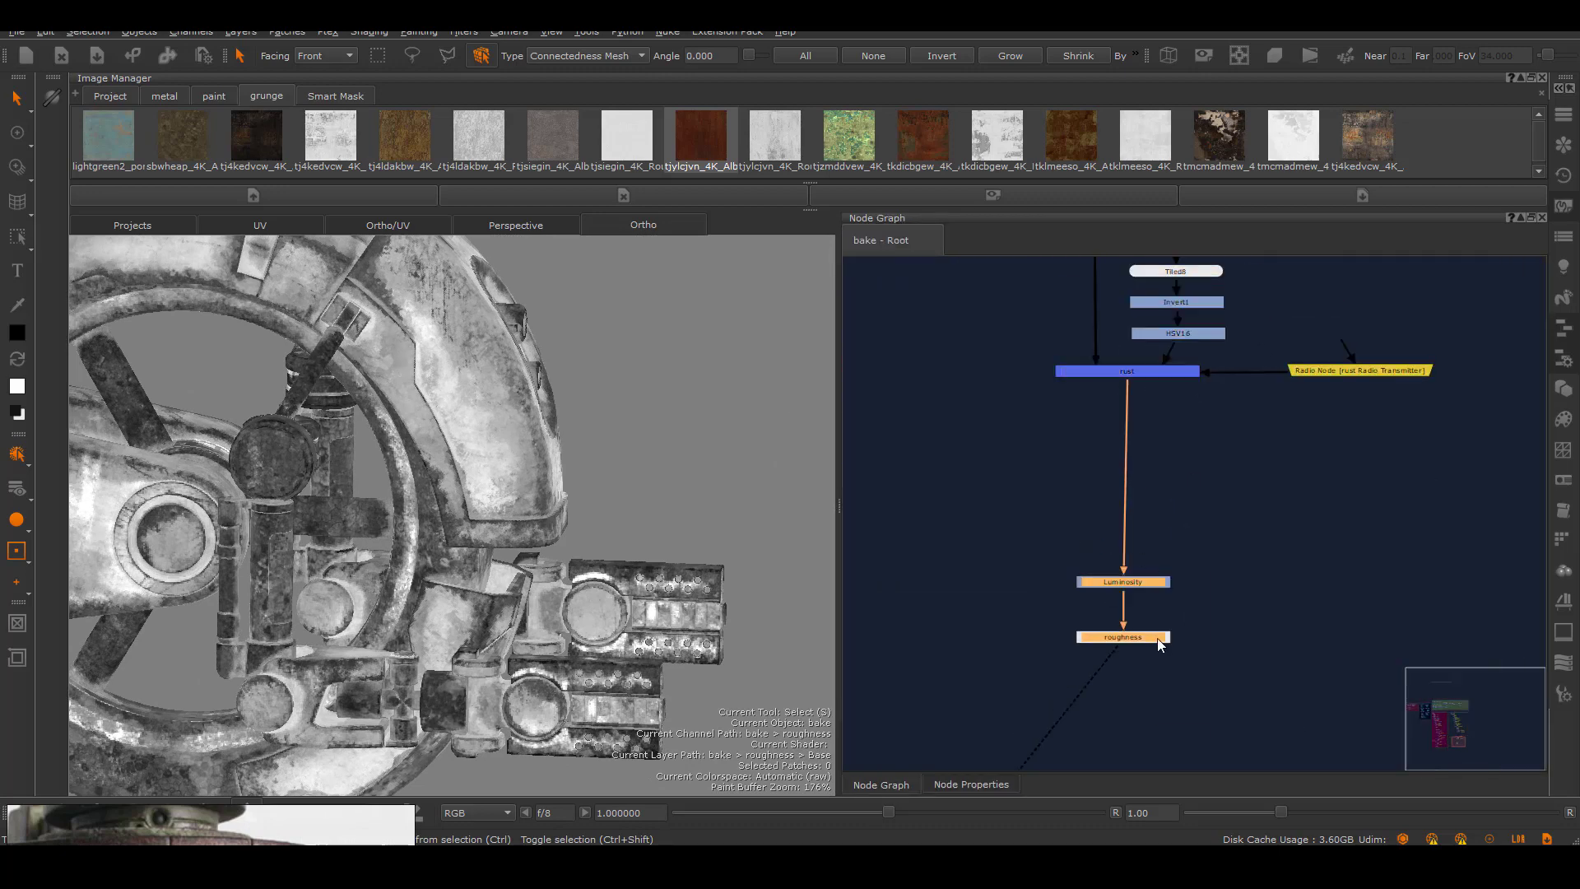
{"action": "scroll", "coordinate": [1281, 529], "scroll_direction": "up", "scroll_amount": 1}
Add drips and dust merge layers below rust, with dust Amount 0.963
{"action": "key", "text": "m"}
{"action": "double_click", "coordinate": [1087, 488]}
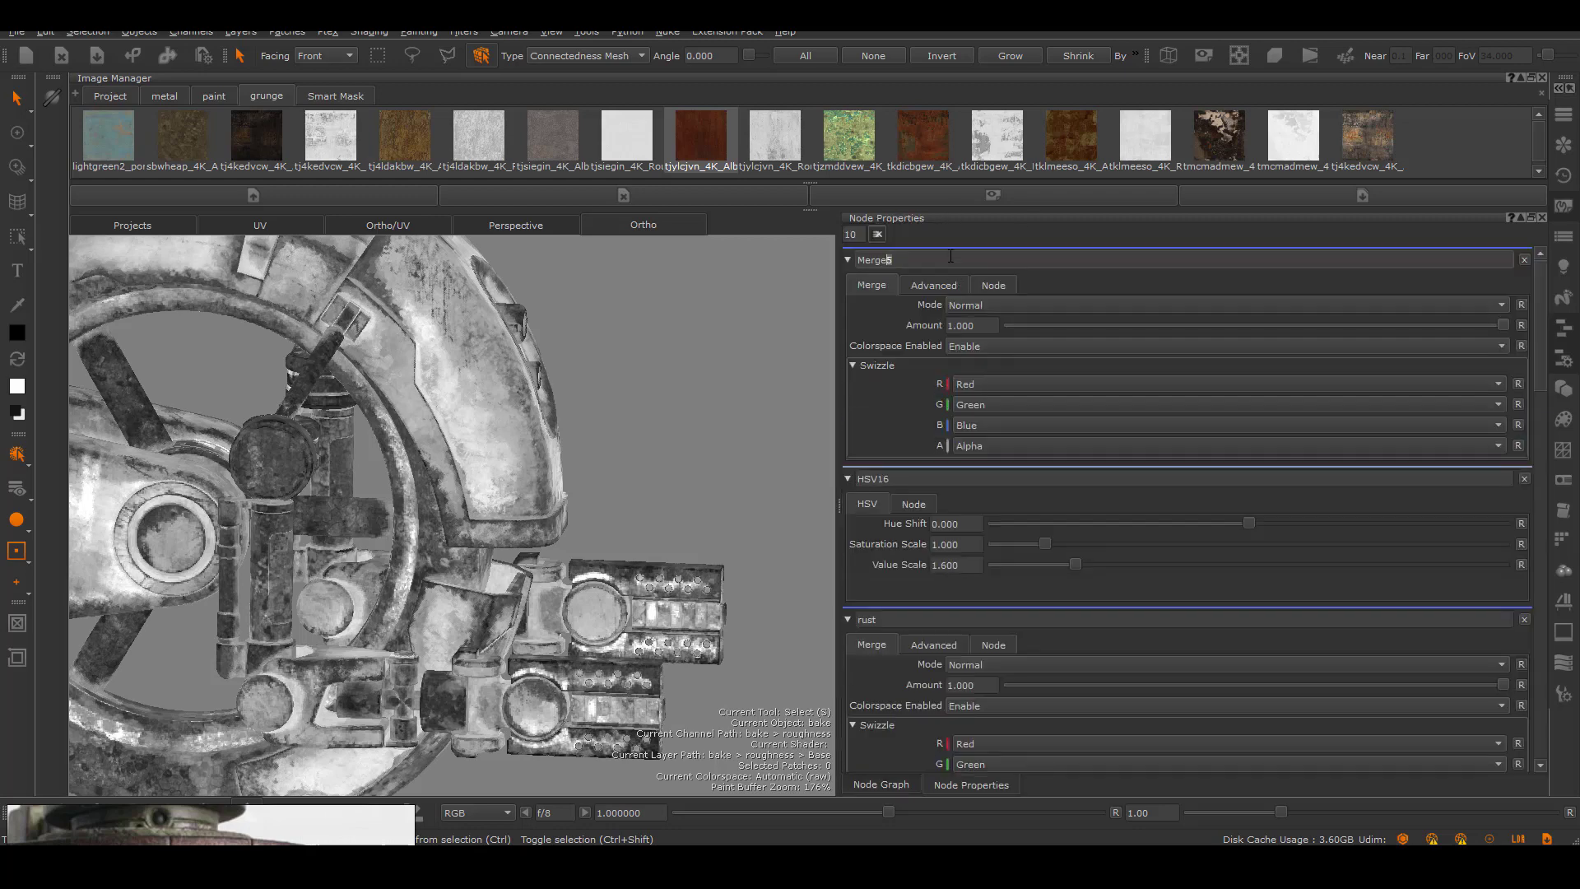
{"action": "left_click", "coordinate": [880, 784]}
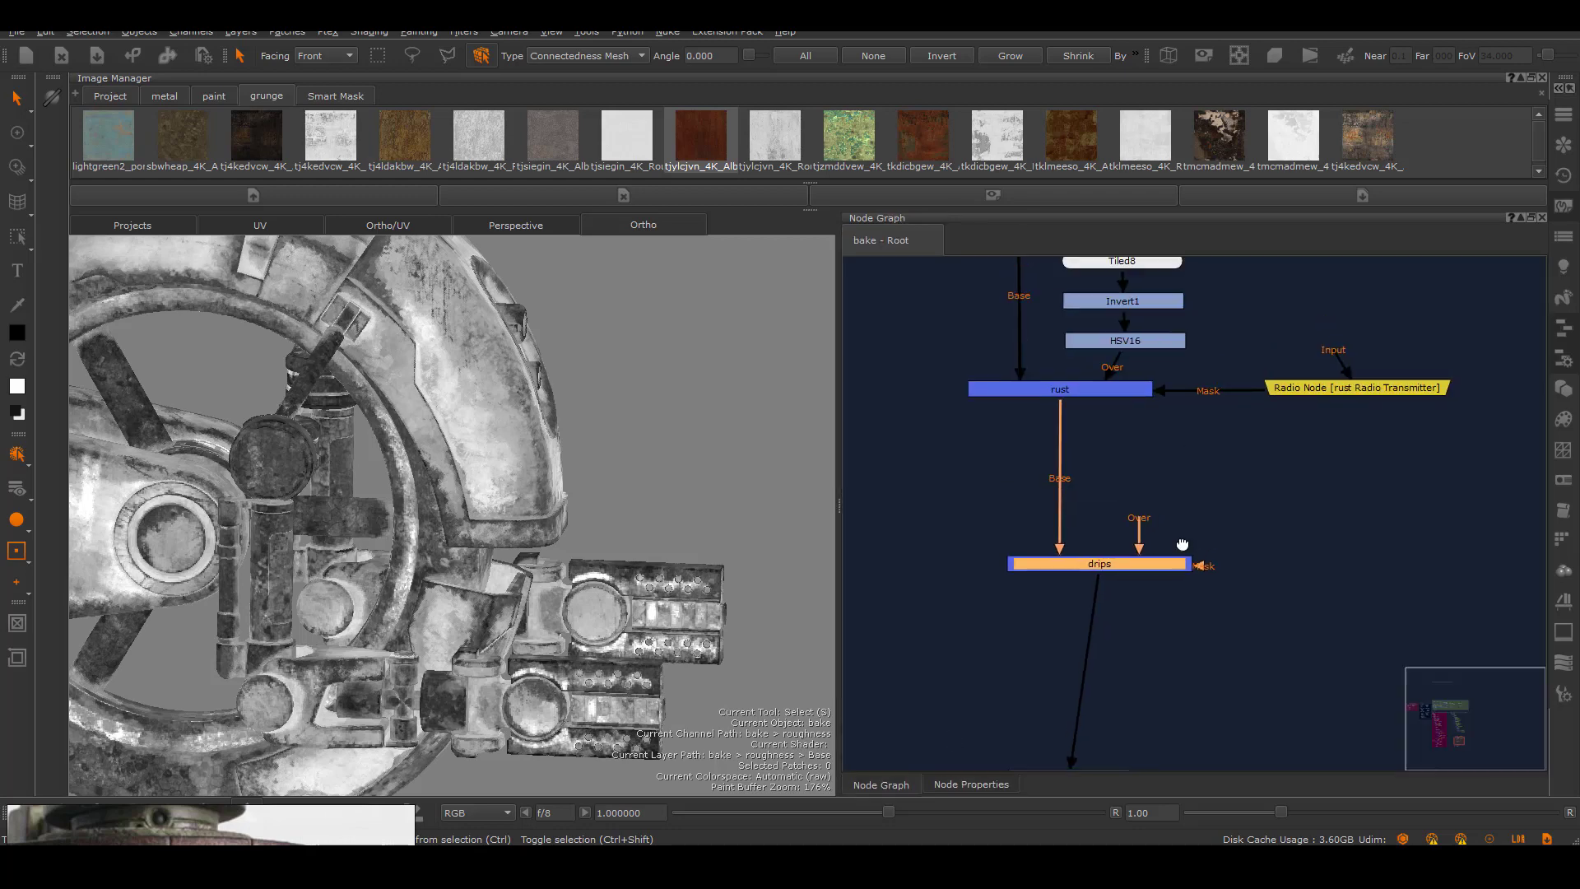
{"action": "scroll", "coordinate": [1167, 483], "scroll_direction": "up", "scroll_amount": 2}
{"action": "scroll", "coordinate": [1182, 443], "scroll_direction": "down", "scroll_amount": 2}
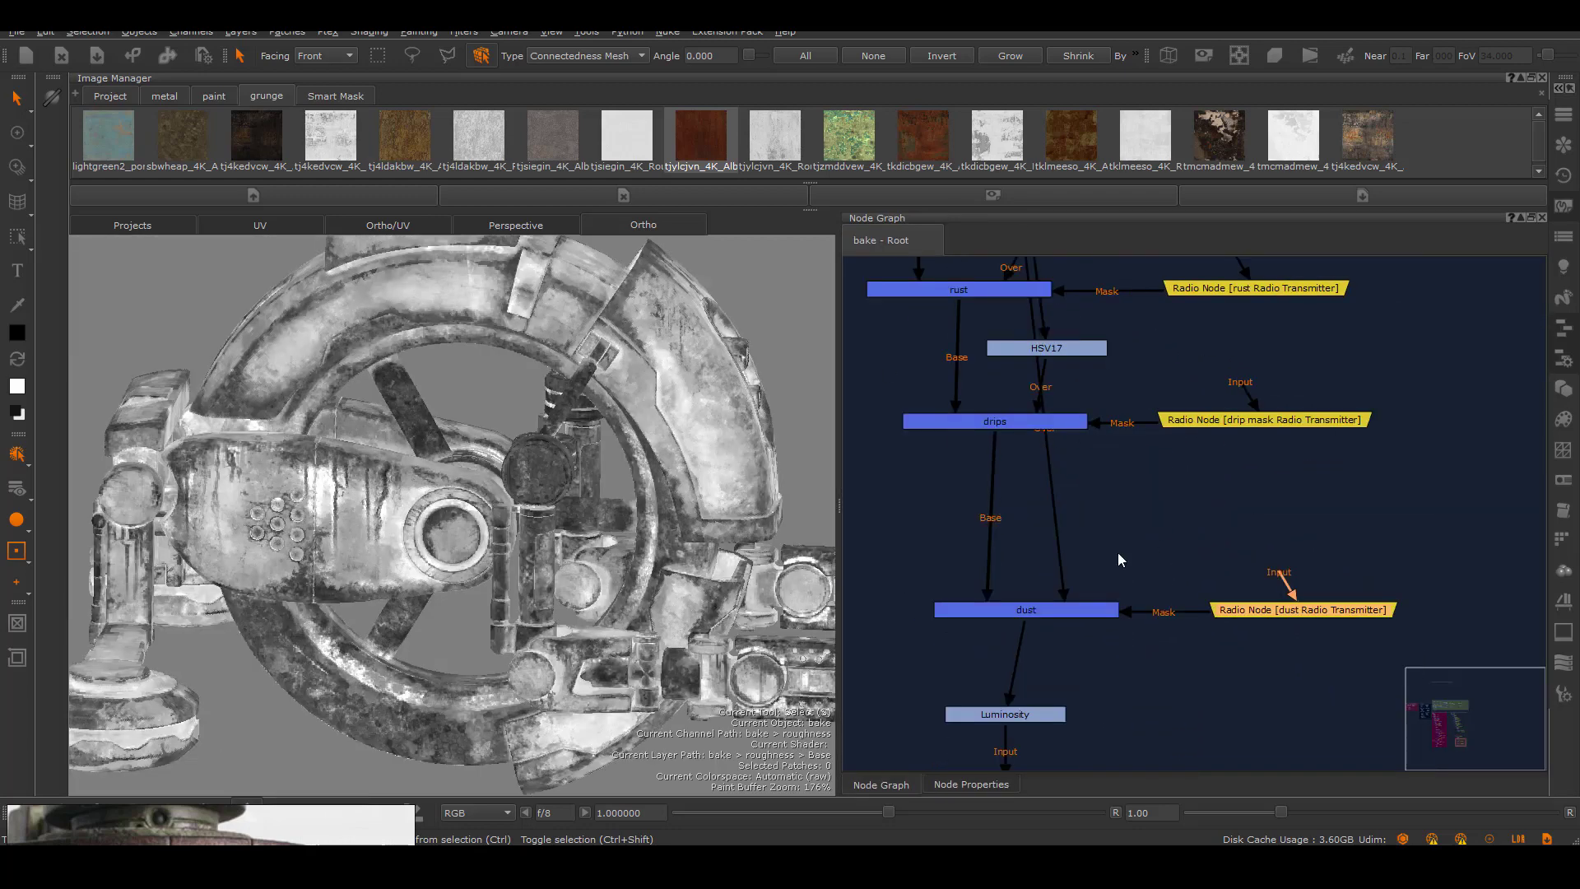
{"action": "double_click", "coordinate": [1122, 555]}
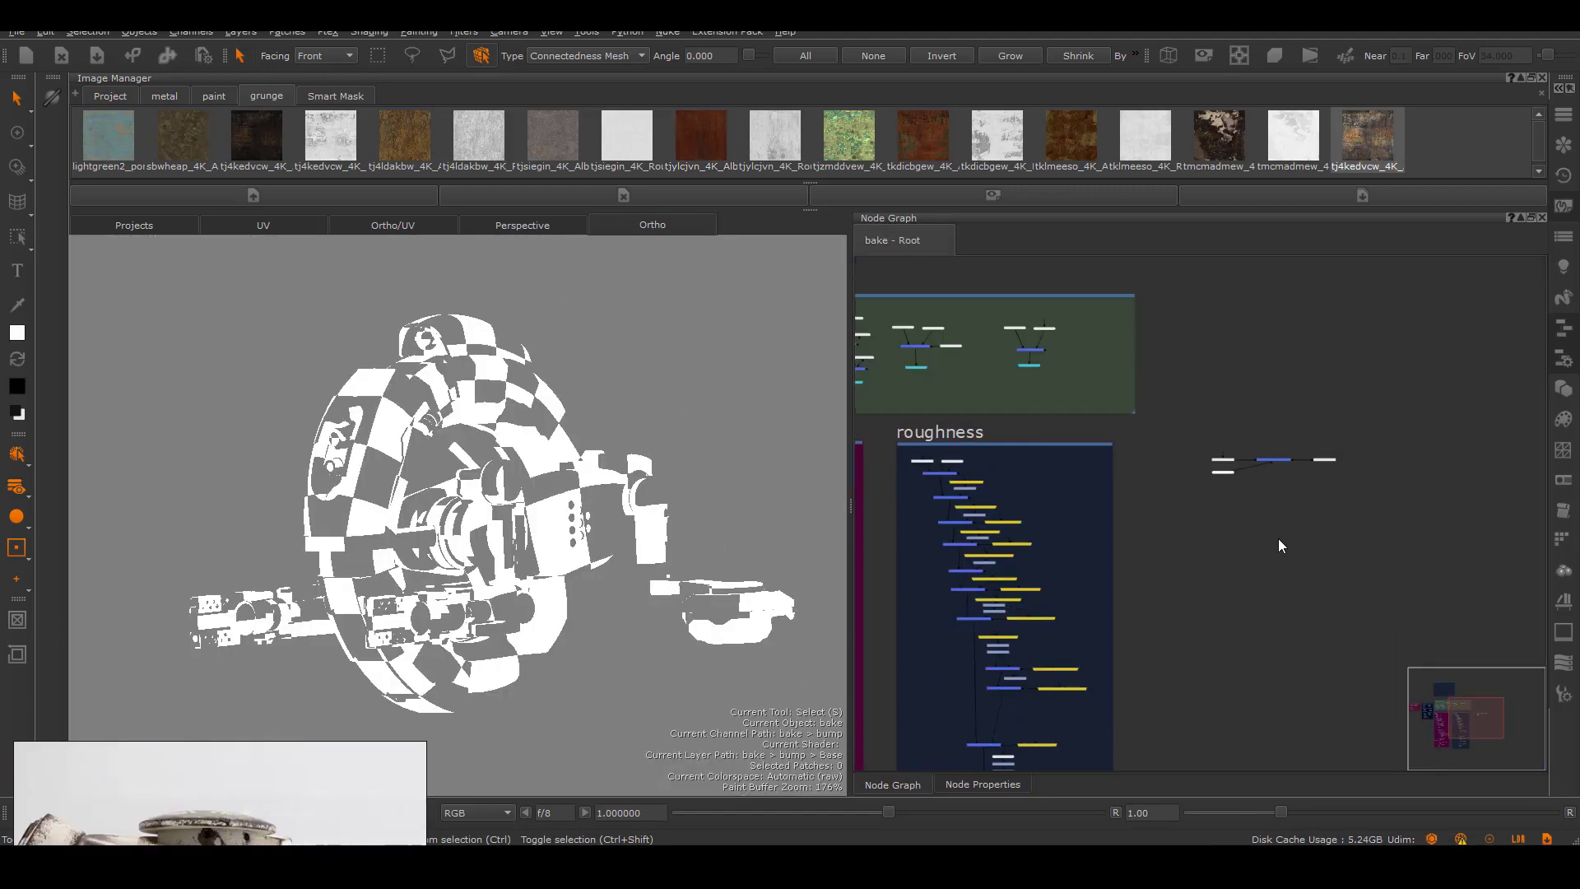
Place a large backdrop around Bottom Transparency and Paint11, moving bump below Base
{"action": "key", "text": "Tab"}
{"action": "type", "text": "back"}
{"action": "left_click", "coordinate": [1336, 564]}
{"action": "left_click_drag", "start_coordinate": [1210, 465], "coordinate": [1353, 595]}
{"action": "scroll", "coordinate": [1241, 453], "scroll_direction": "up", "scroll_amount": 3}
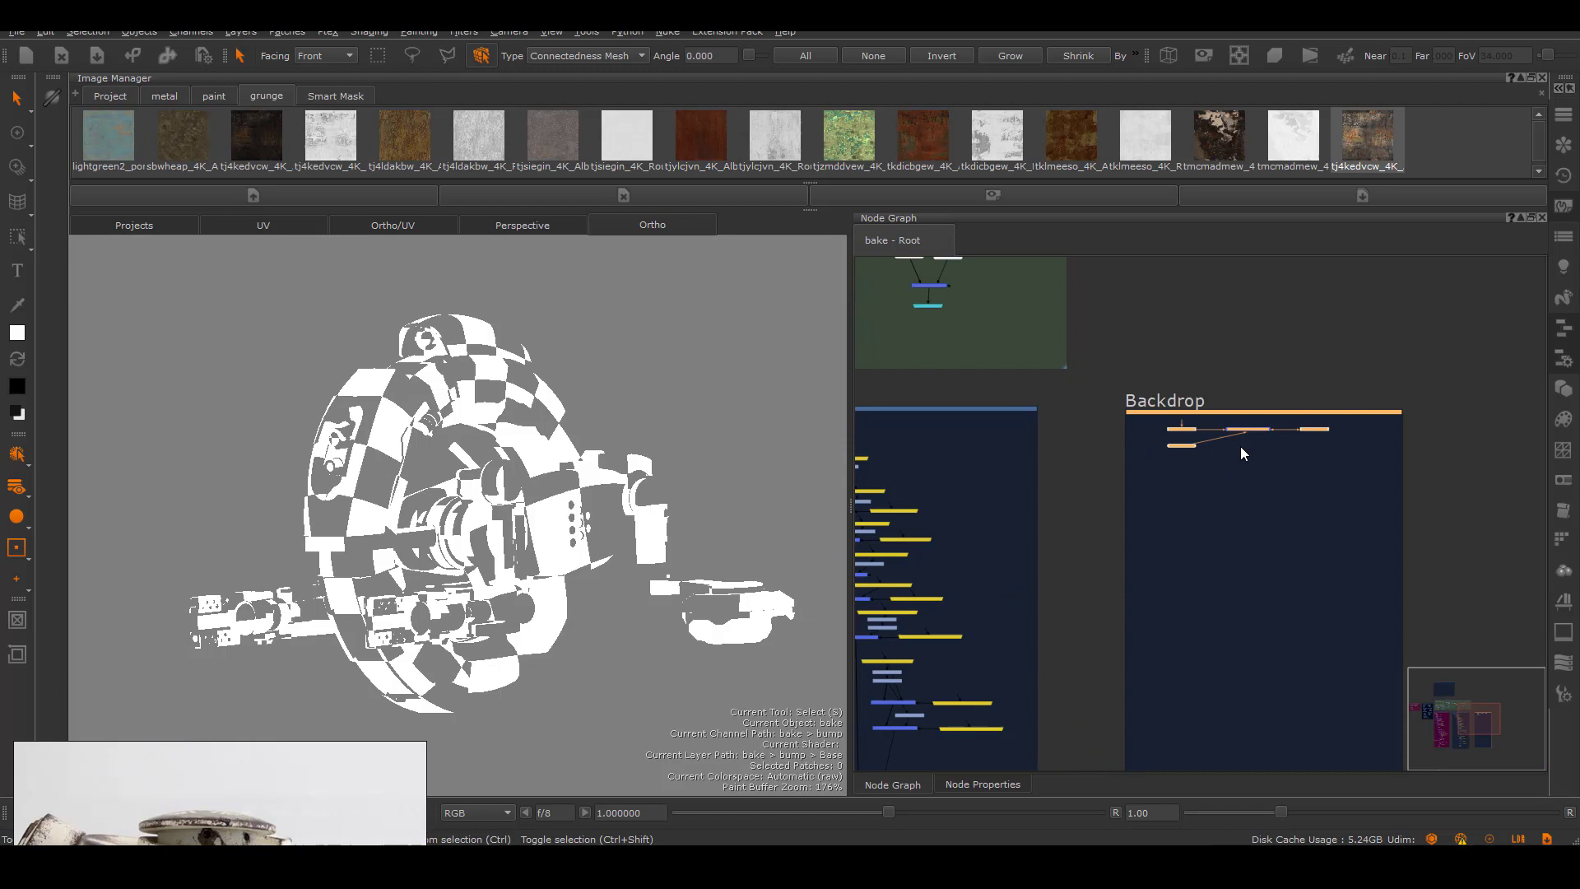
{"action": "scroll", "coordinate": [1124, 448], "scroll_direction": "up", "scroll_amount": 2}
{"action": "left_click_drag", "start_coordinate": [1124, 443], "coordinate": [1282, 395]}
{"action": "left_click_drag", "start_coordinate": [1129, 400], "coordinate": [1194, 395]}
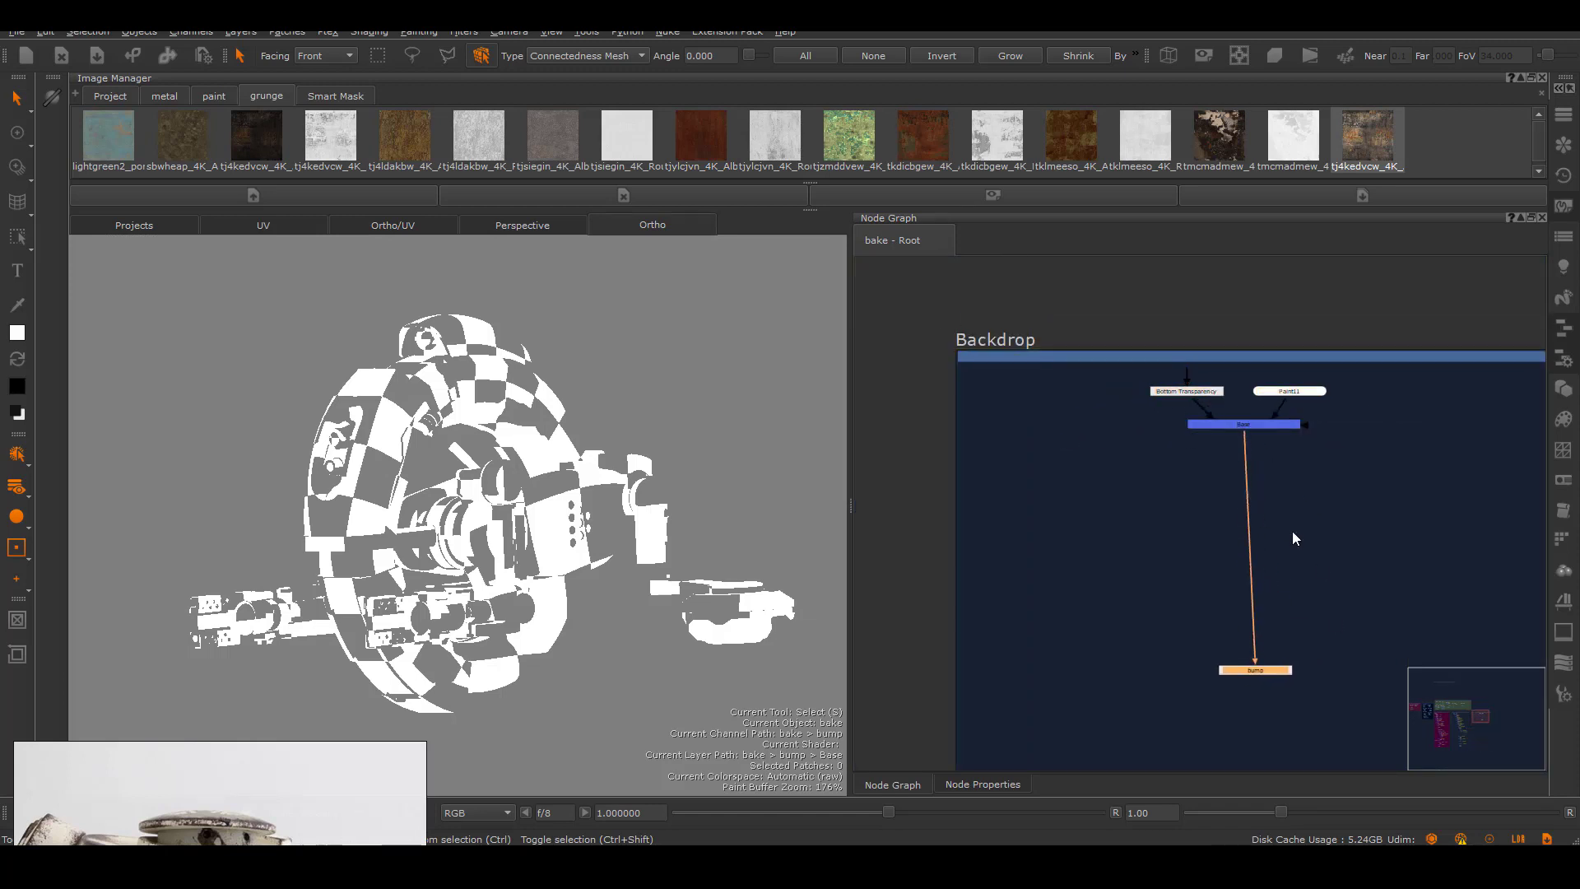
{"action": "left_click_drag", "start_coordinate": [1247, 635], "coordinate": [1199, 617]}
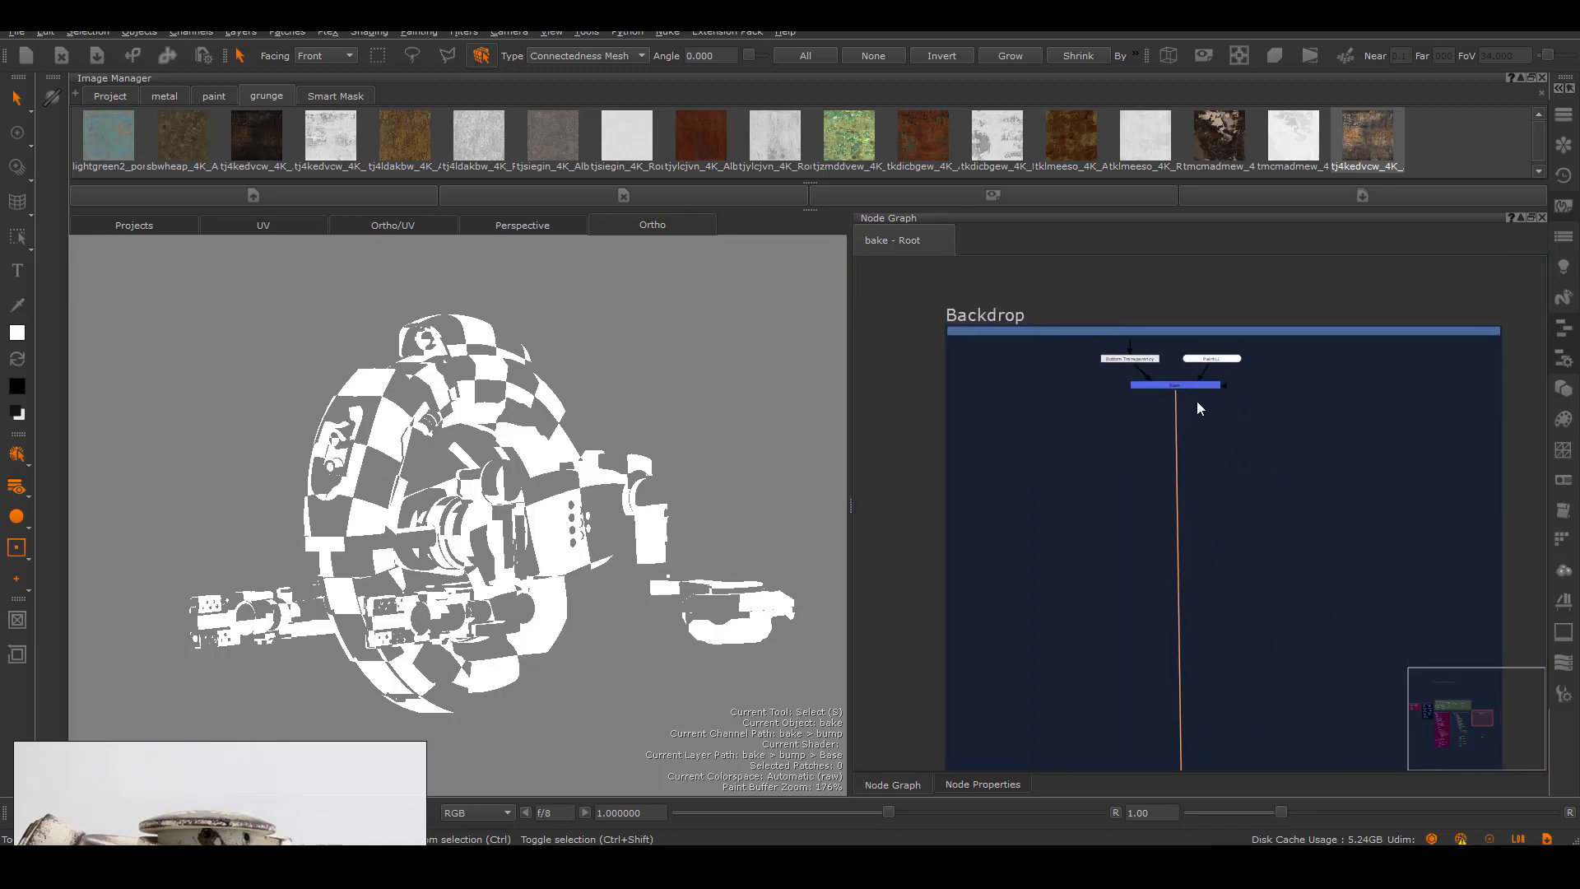
{"action": "scroll", "coordinate": [1196, 402], "scroll_direction": "down", "scroll_amount": 3}
{"action": "scroll", "coordinate": [1174, 609], "scroll_direction": "down", "scroll_amount": 2}
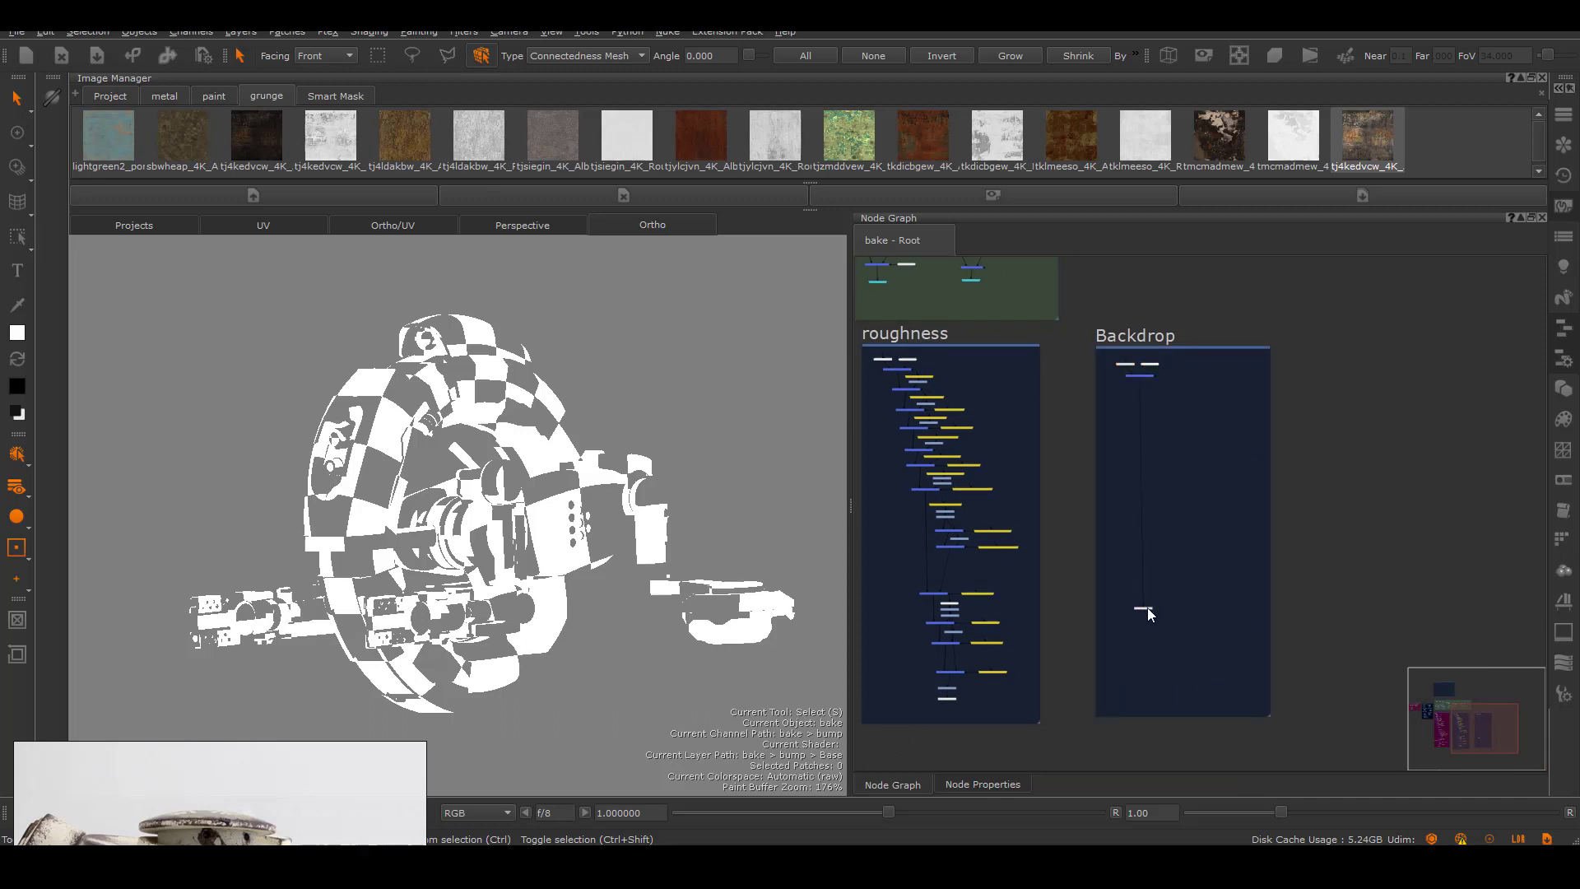
{"action": "scroll", "coordinate": [1330, 491], "scroll_direction": "up", "scroll_amount": 5}
Add a merge node named 'iron' beneath Base in the bump graph
{"action": "key", "text": "Tab"}
{"action": "key", "text": "Return"}
{"action": "left_click", "coordinate": [1144, 577]}
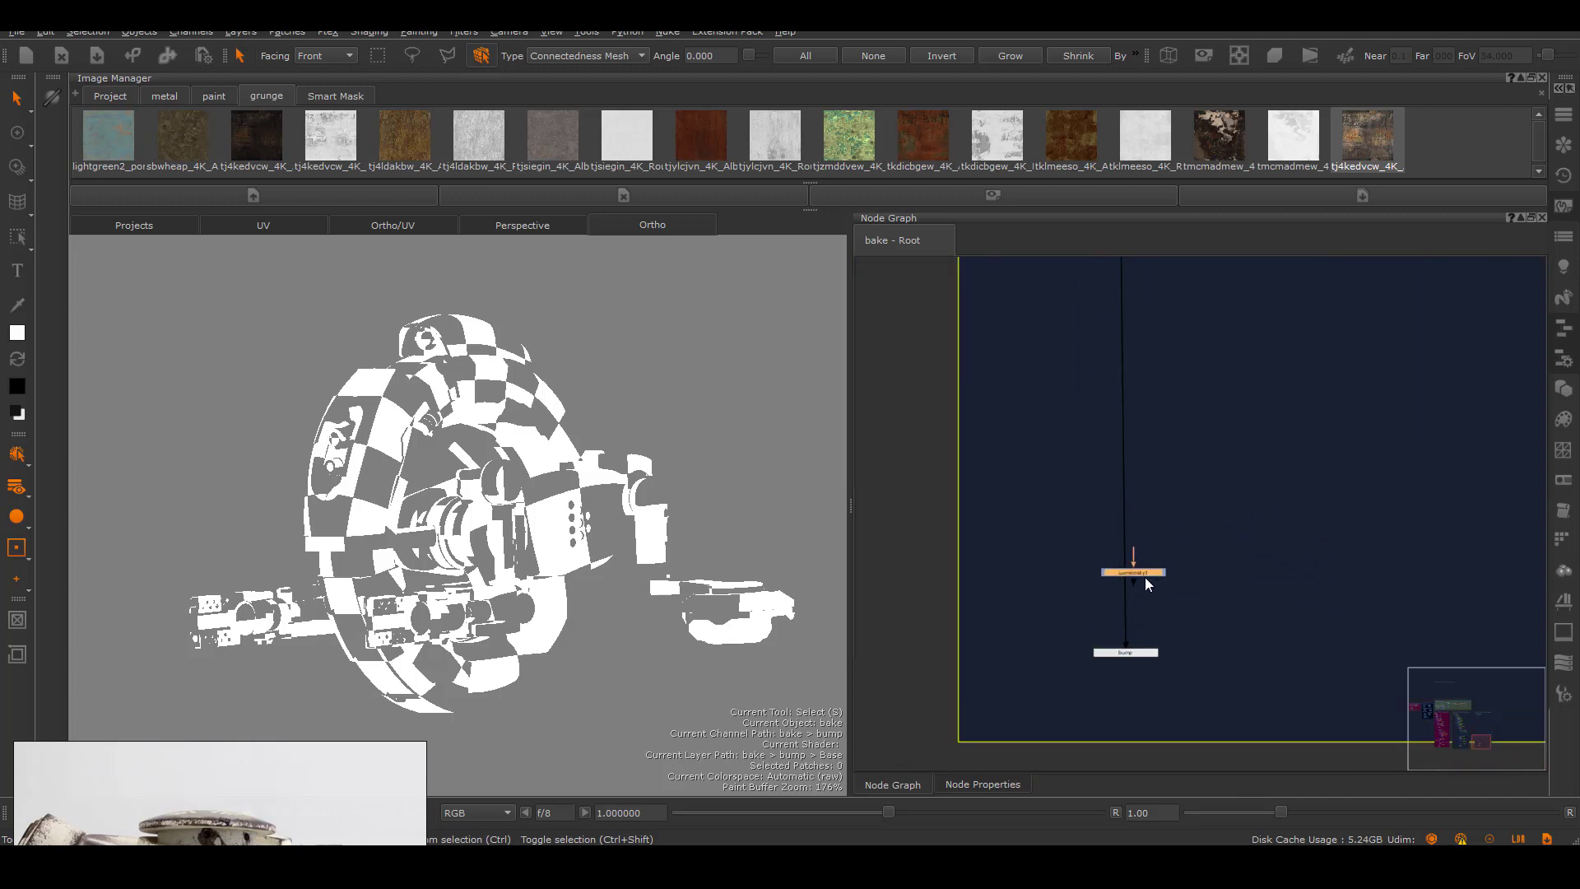
{"action": "mouse_move", "coordinate": [1142, 728]}
{"action": "middle_mouse_down"}
{"action": "mouse_move", "coordinate": [1179, 398]}
{"action": "mouse_move", "coordinate": [1076, 384]}
{"action": "middle_mouse_up"}
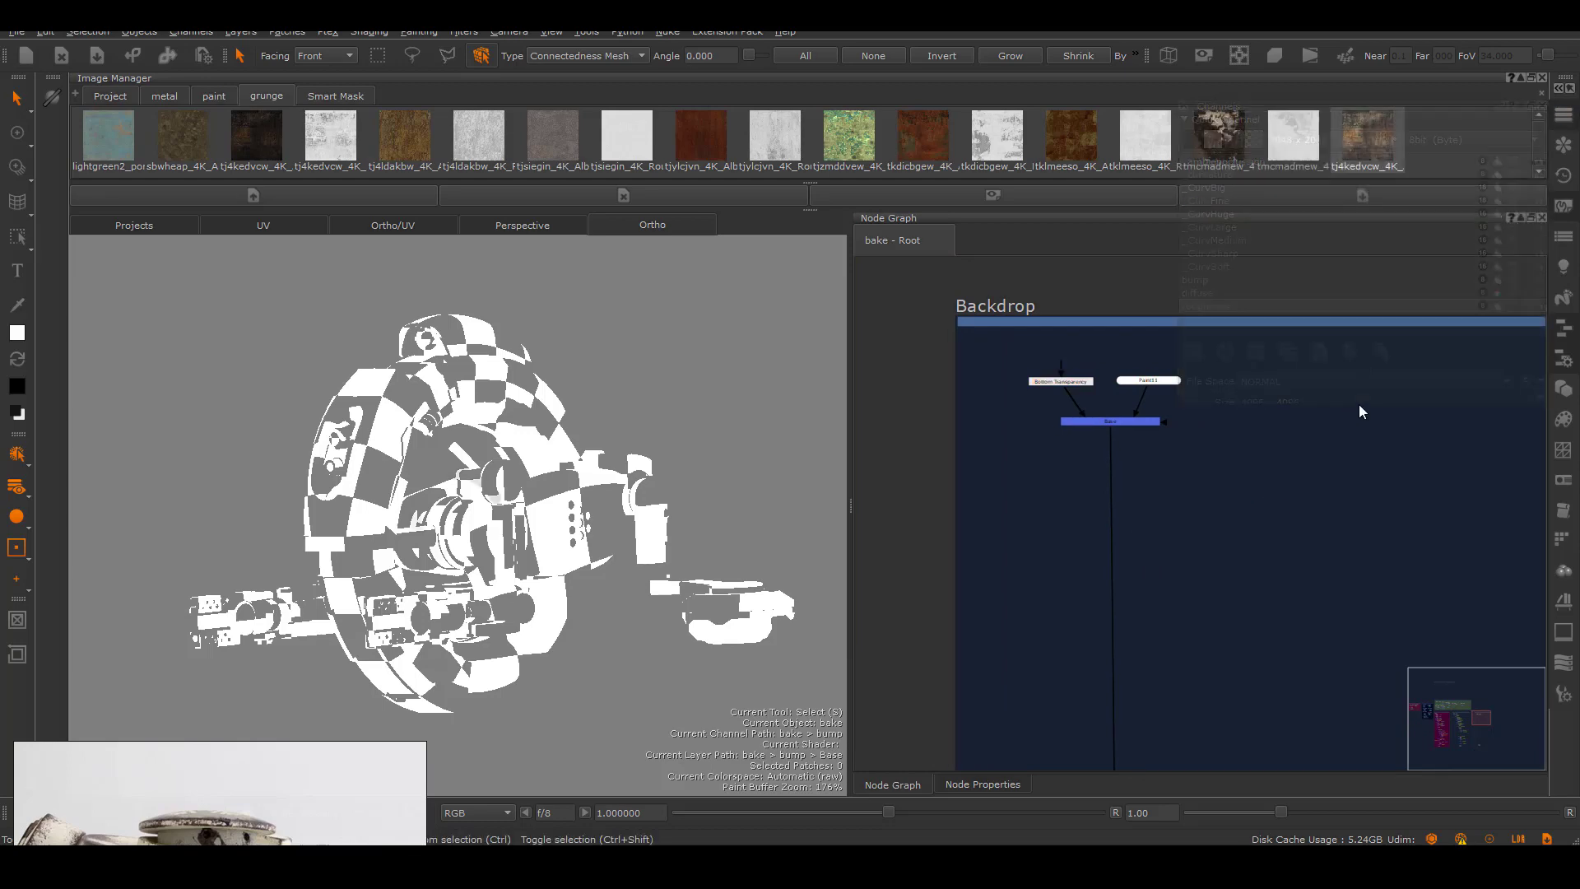
{"action": "left_click", "coordinate": [1365, 307]}
{"action": "left_click_drag", "start_coordinate": [1365, 315], "coordinate": [1367, 241]}
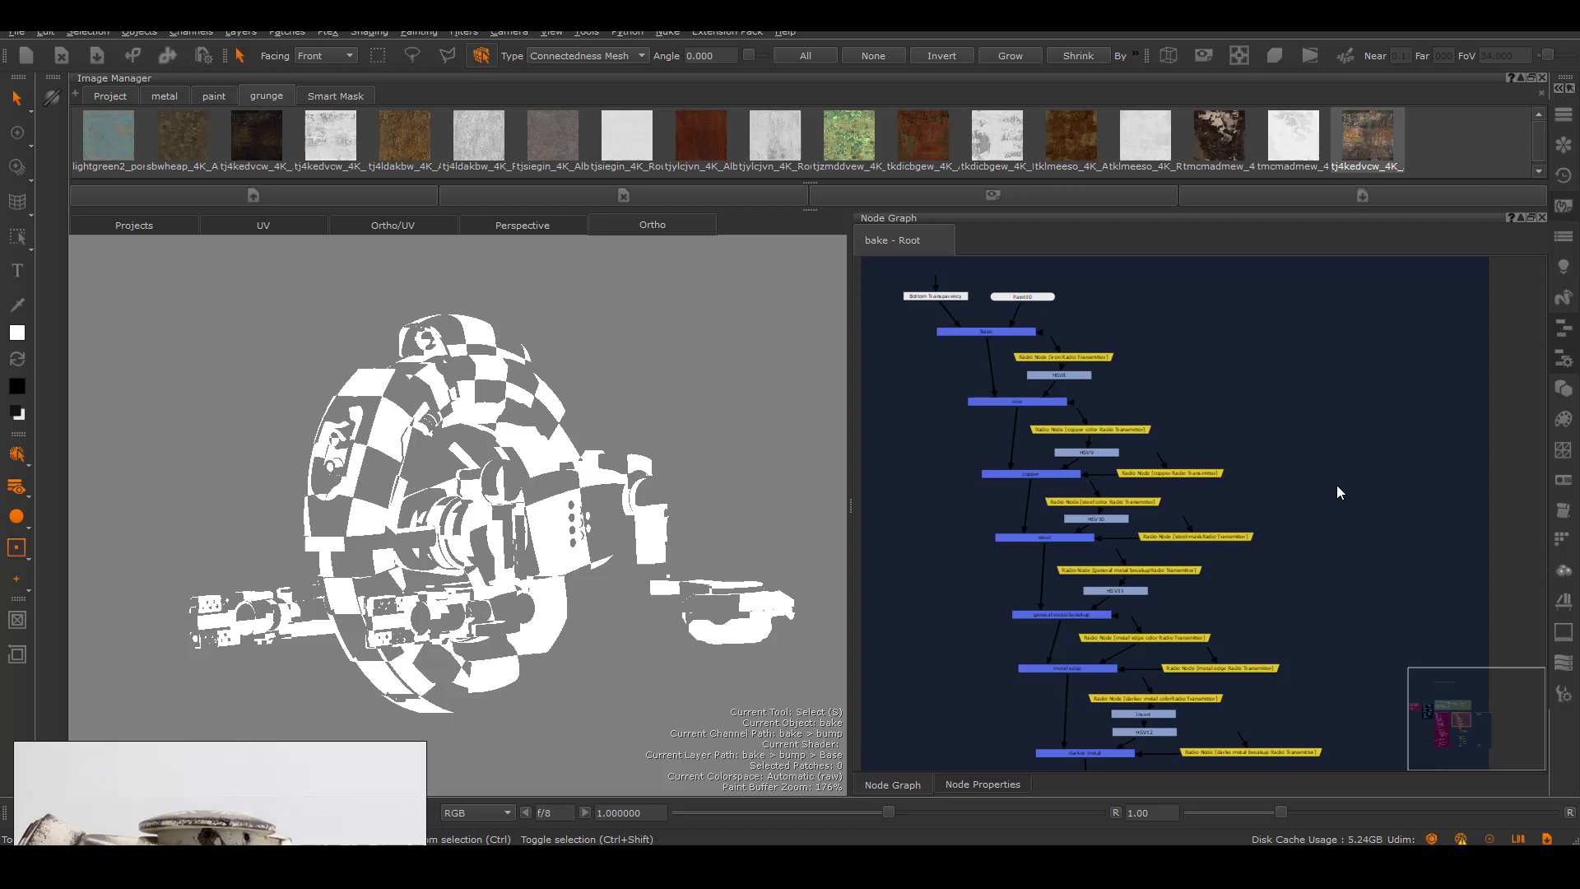
{"action": "left_click_drag", "start_coordinate": [1275, 534], "coordinate": [1202, 522]}
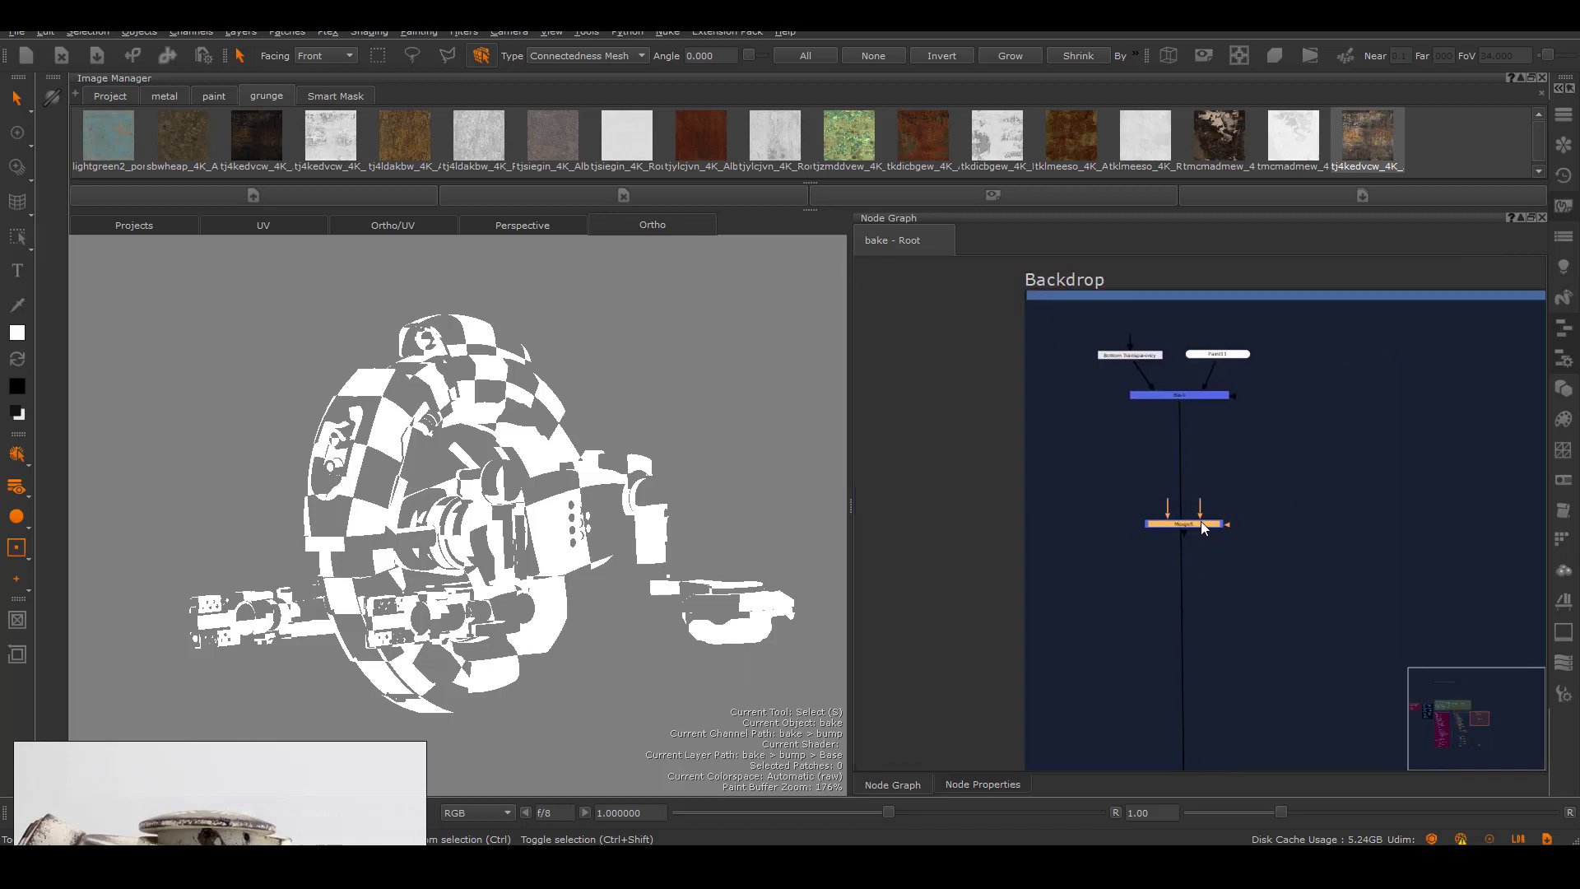
{"action": "double_click", "coordinate": [1201, 521]}
{"action": "left_click", "coordinate": [893, 784]}
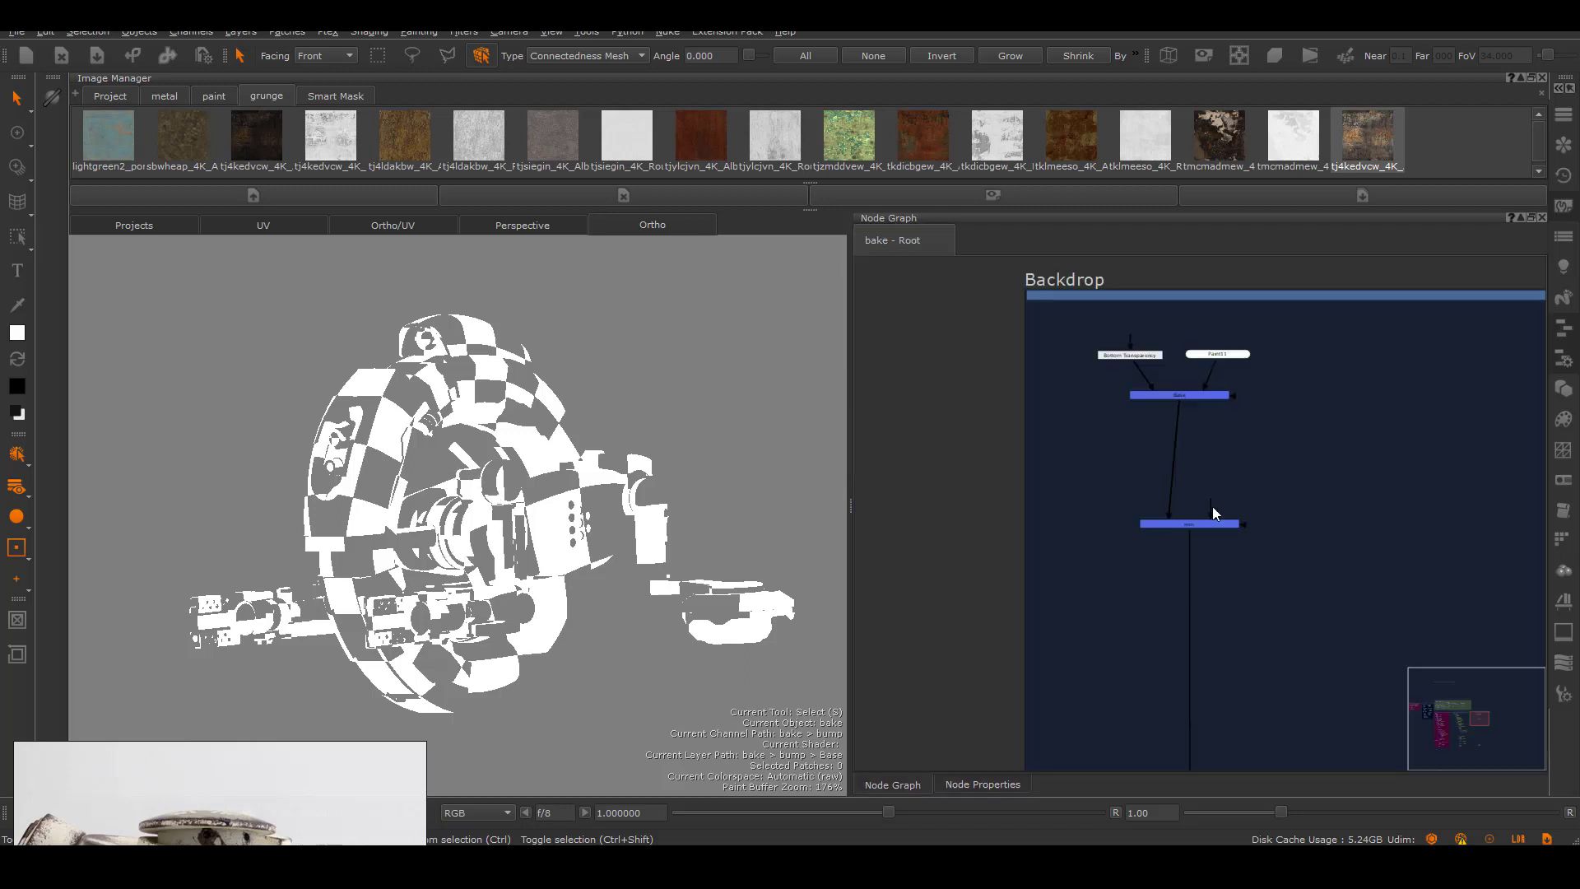
{"action": "scroll", "coordinate": [1272, 500], "scroll_direction": "down", "scroll_amount": 5}
{"action": "scroll", "coordinate": [1167, 455], "scroll_direction": "up", "scroll_amount": 2}
{"action": "scroll", "coordinate": [1266, 470], "scroll_direction": "up", "scroll_amount": 2}
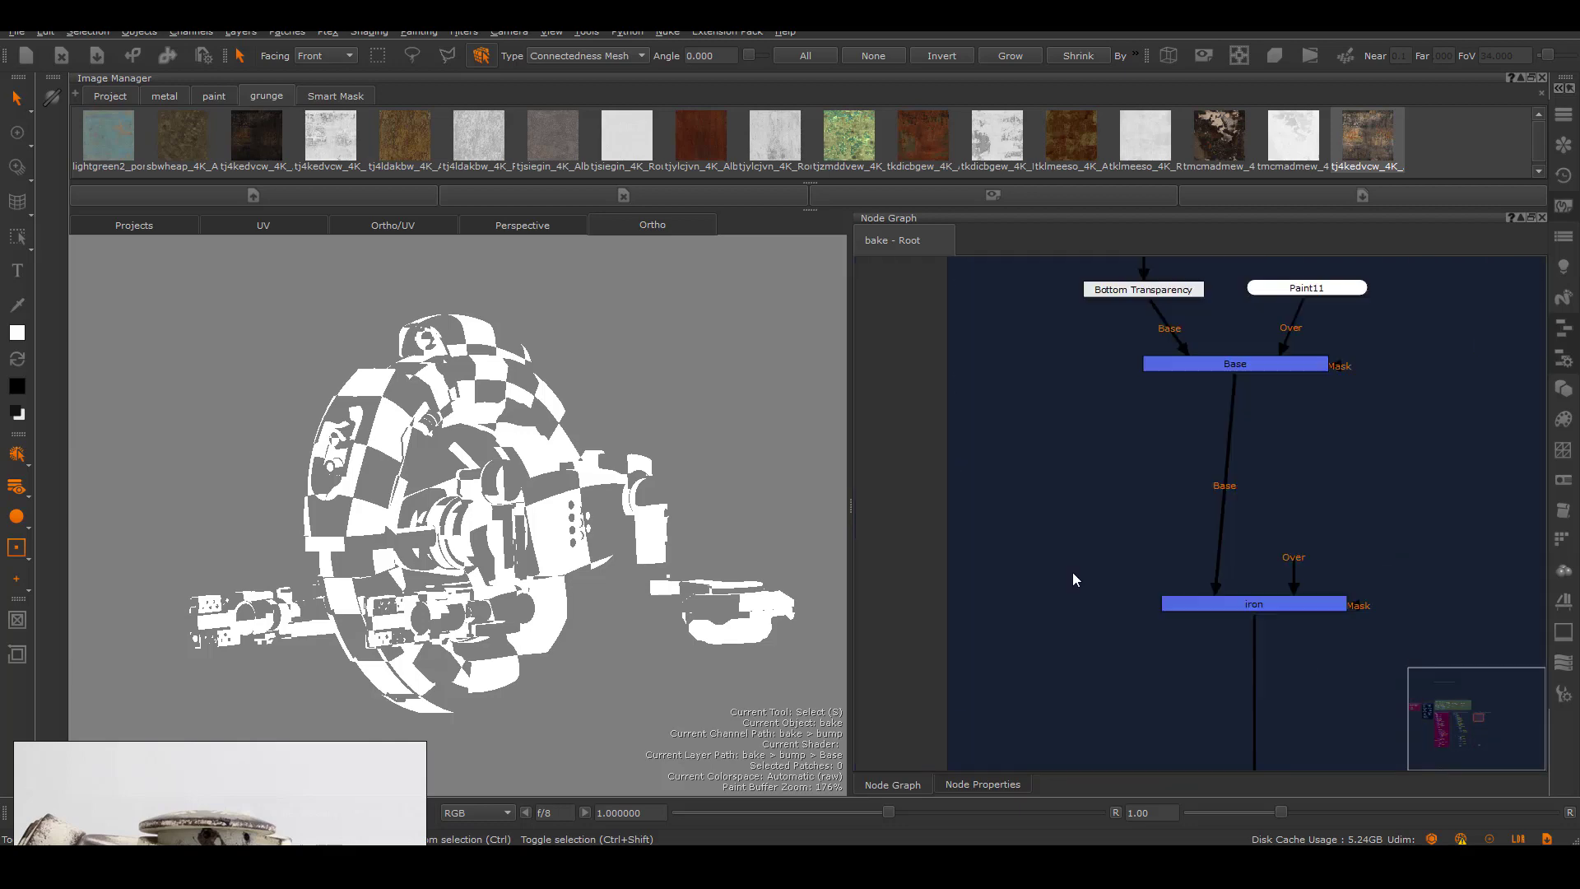
Link the radio node to the iron transmitter and feed it into the iron layer
{"action": "right_click", "coordinate": [1397, 550]}
{"action": "mouse_move", "coordinate": [1324, 683]}
{"action": "left_click", "coordinate": [1280, 677]}
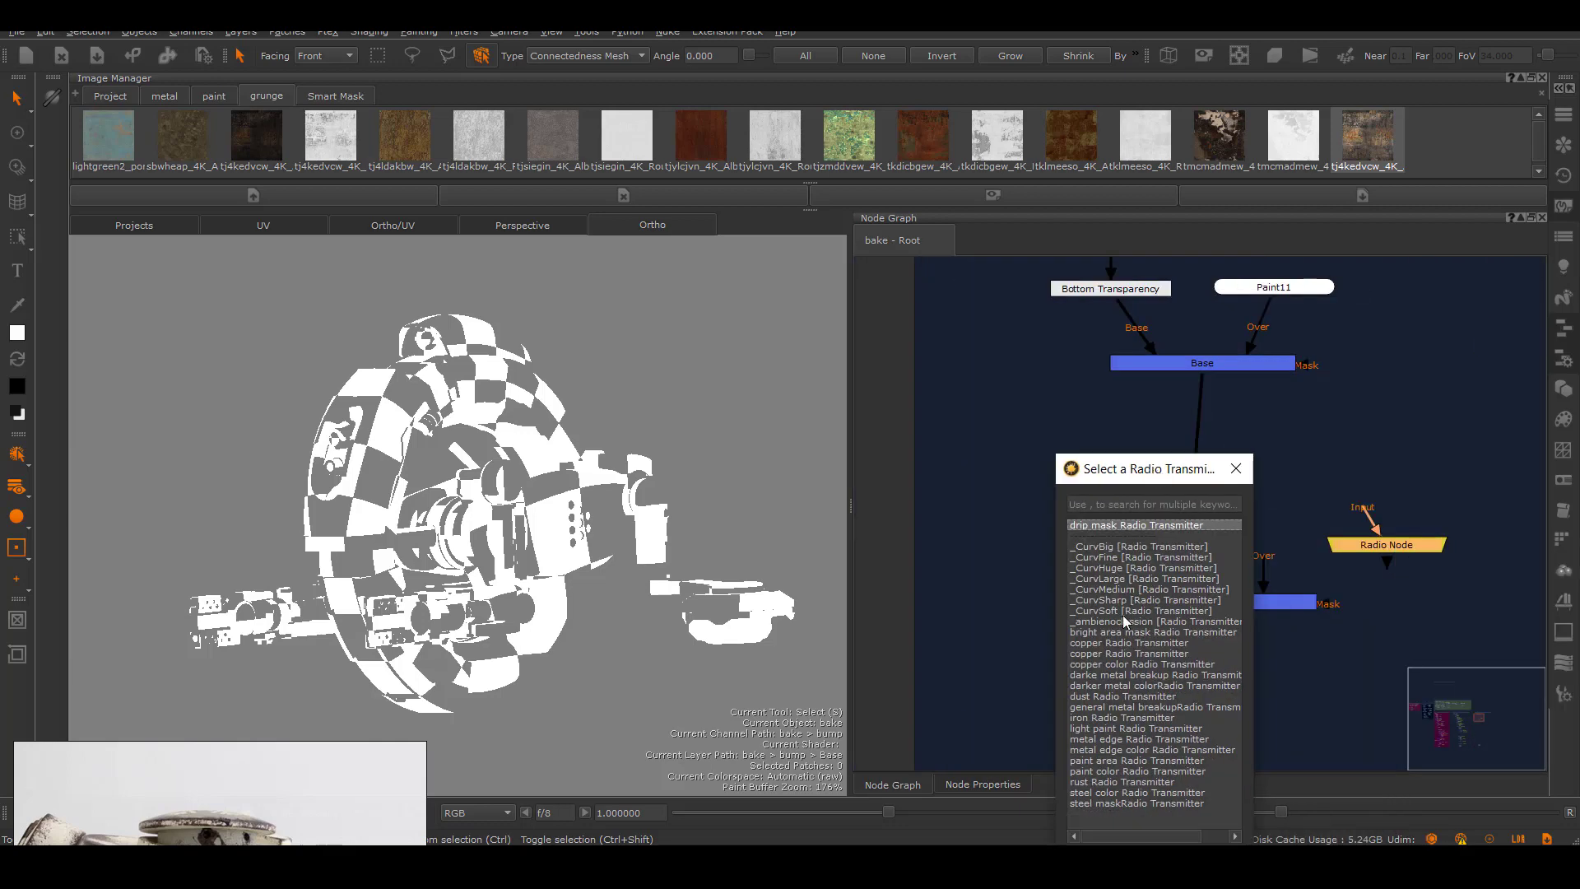
{"action": "left_click", "coordinate": [1117, 719]}
{"action": "left_click_drag", "start_coordinate": [1387, 561], "coordinate": [1331, 606]}
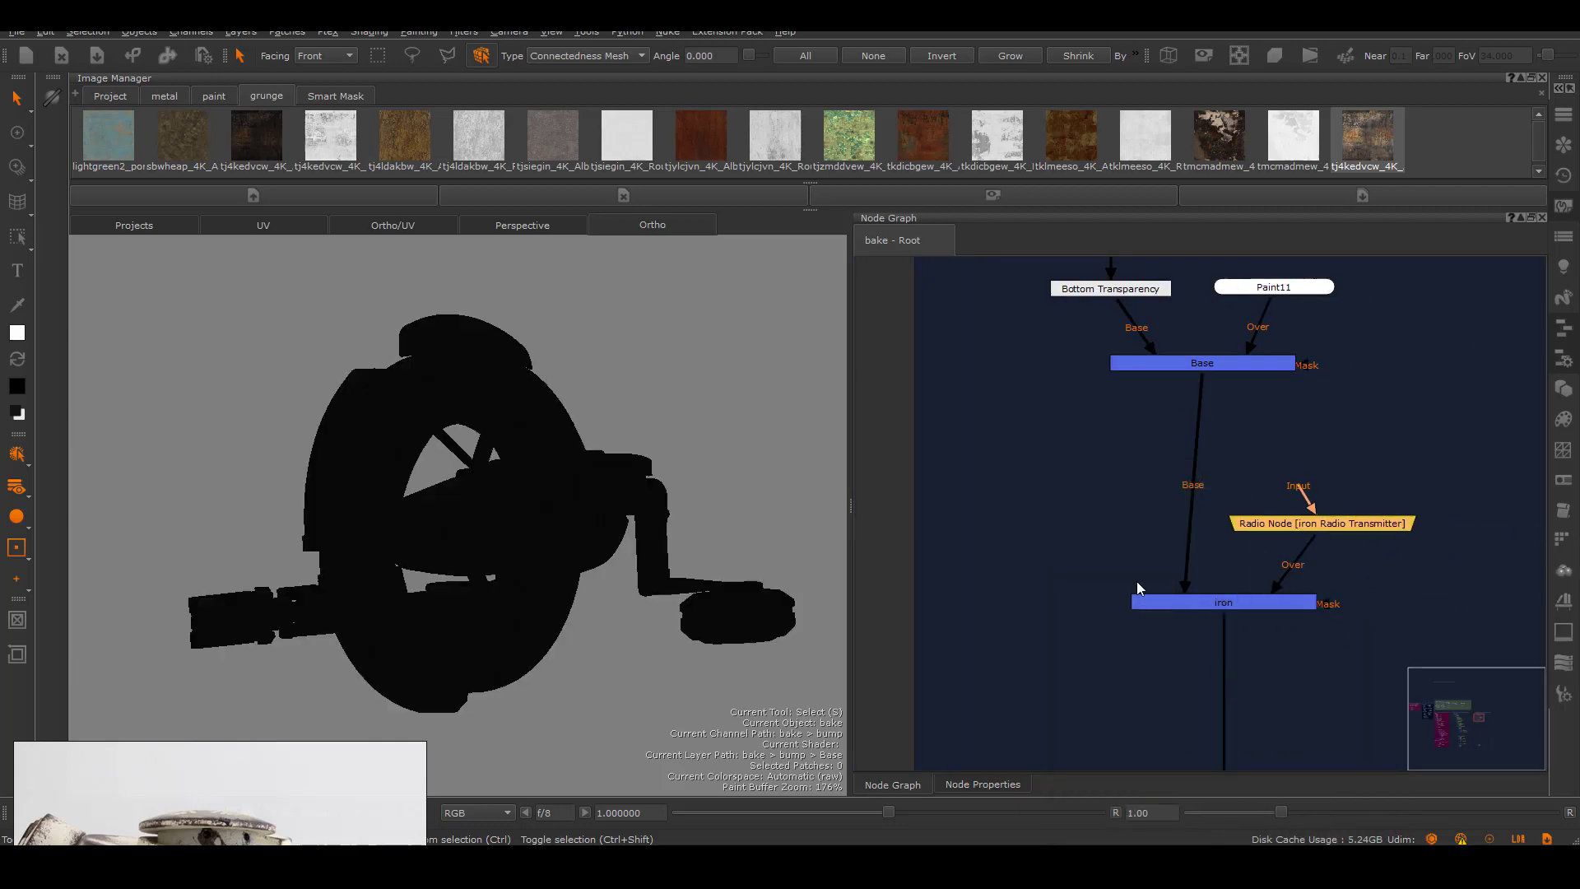
Replace the trial HSV node with Invert2 between the radio node and iron
{"action": "key", "text": "Tab"}
{"action": "type", "text": "hsv"}
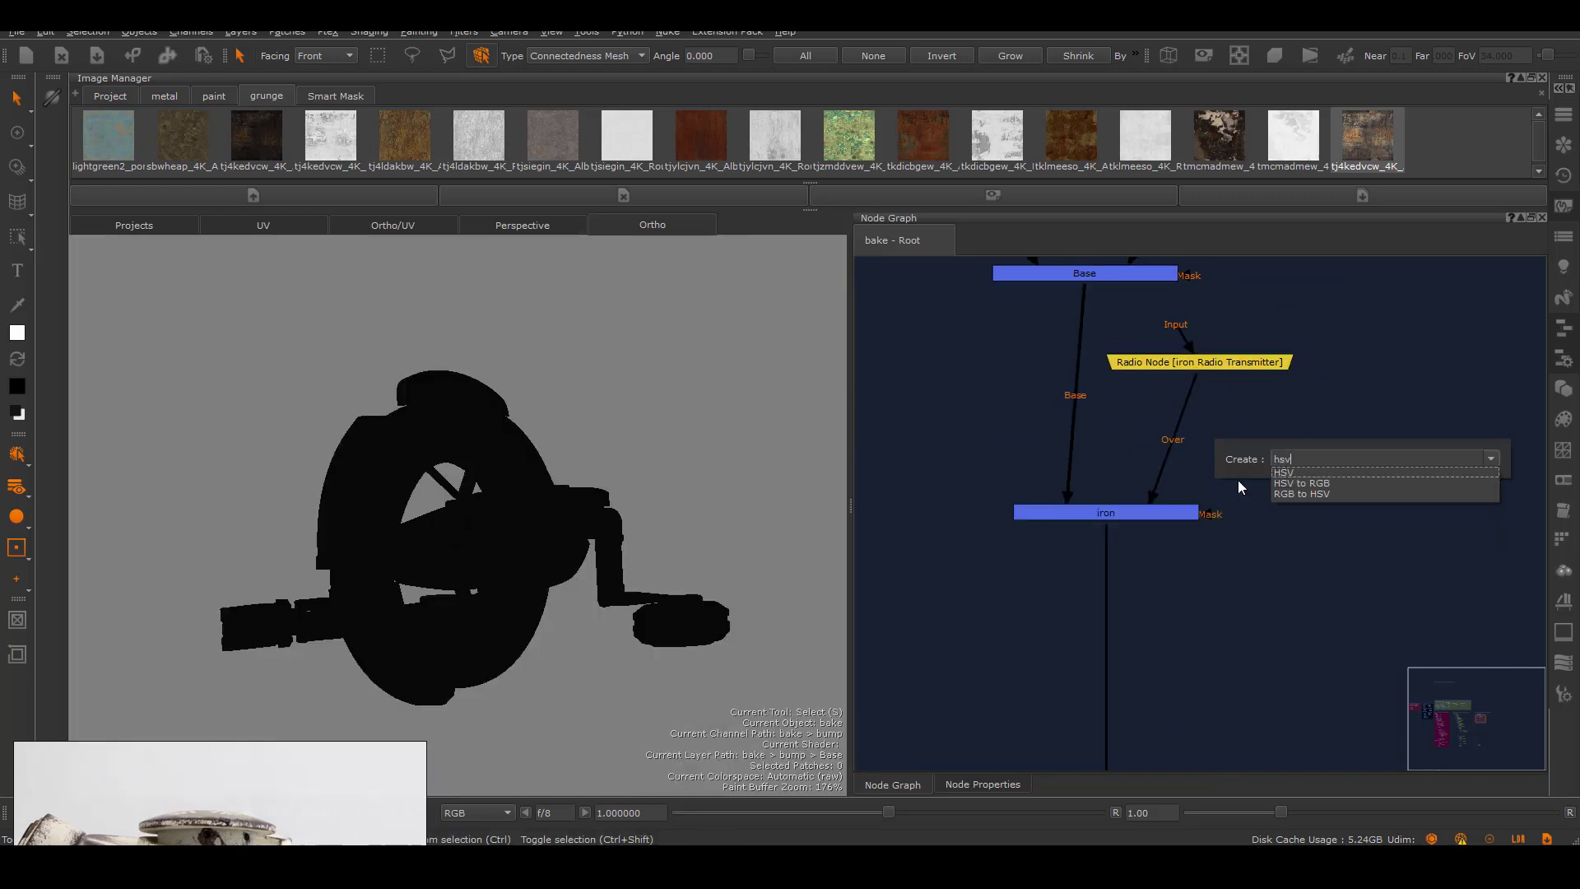
{"action": "key", "text": "Return"}
{"action": "double_click", "coordinate": [1200, 434]}
{"action": "left_click_drag", "start_coordinate": [1415, 362], "coordinate": [1461, 362]}
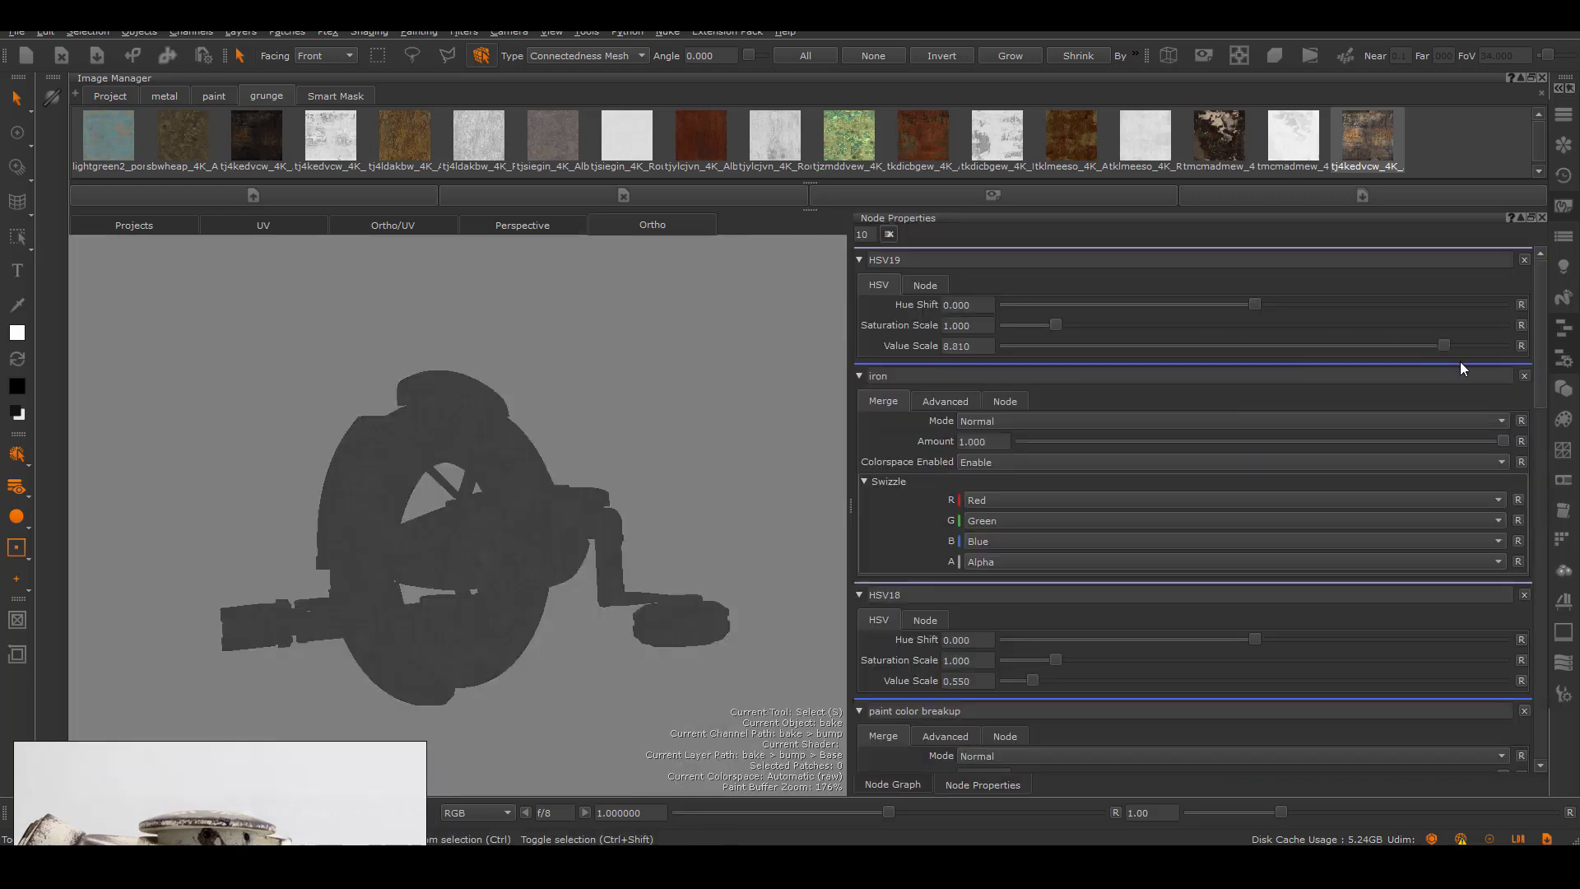
{"action": "scroll", "coordinate": [531, 426], "scroll_direction": "up", "scroll_amount": 5}
{"action": "left_click", "coordinate": [892, 783]}
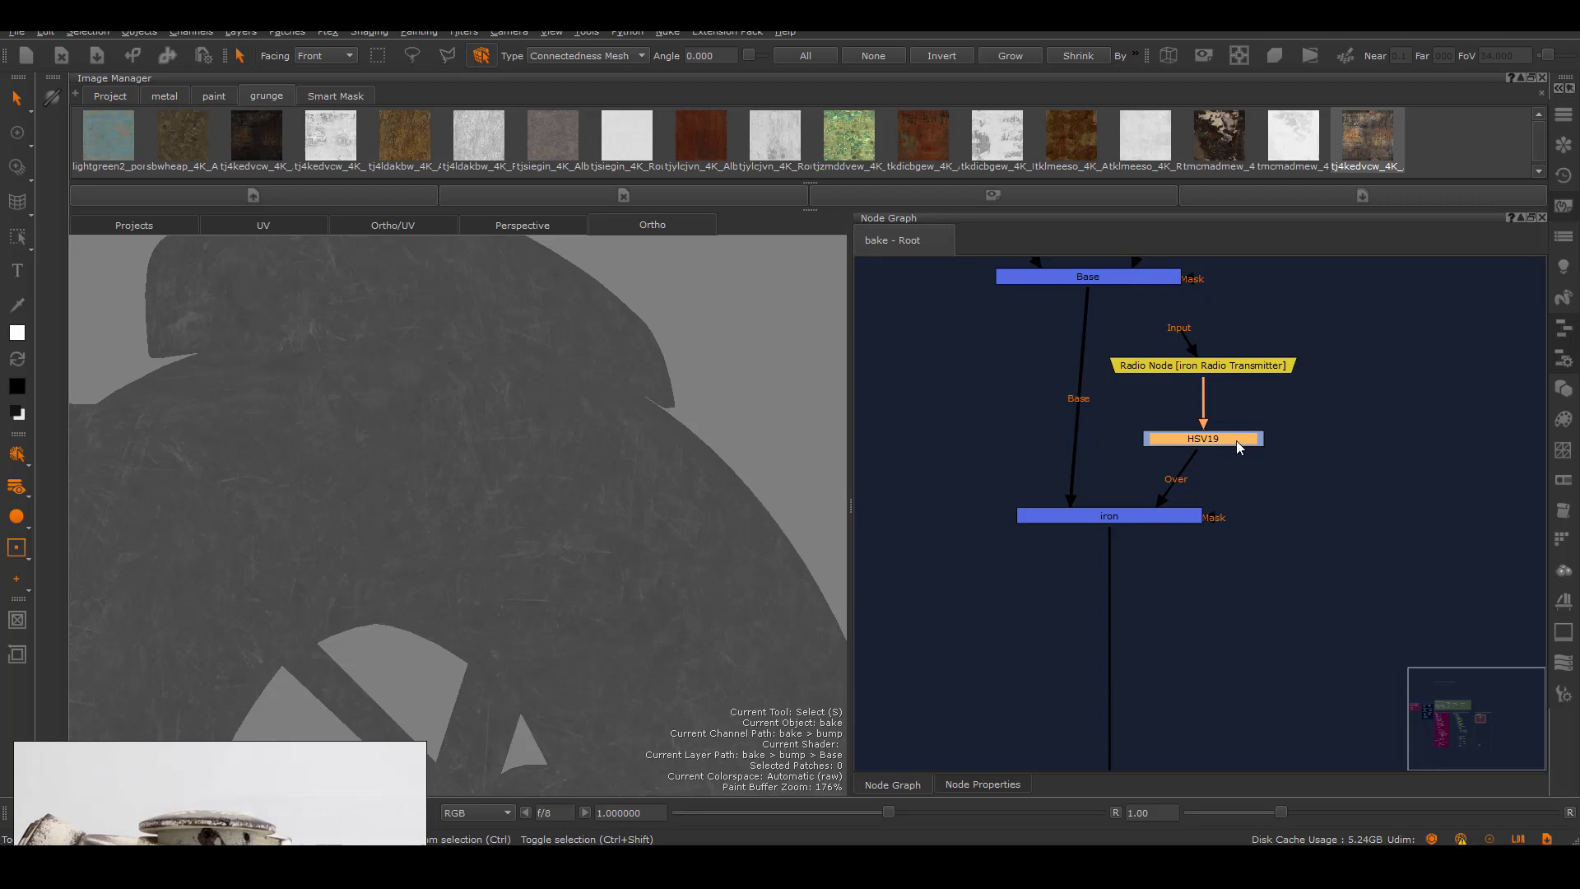
{"action": "key", "text": "Delete"}
{"action": "key", "text": "Tab"}
{"action": "type", "text": "inv"}
{"action": "key", "text": "Return"}
{"action": "left_click_drag", "start_coordinate": [1274, 452], "coordinate": [1198, 429]}
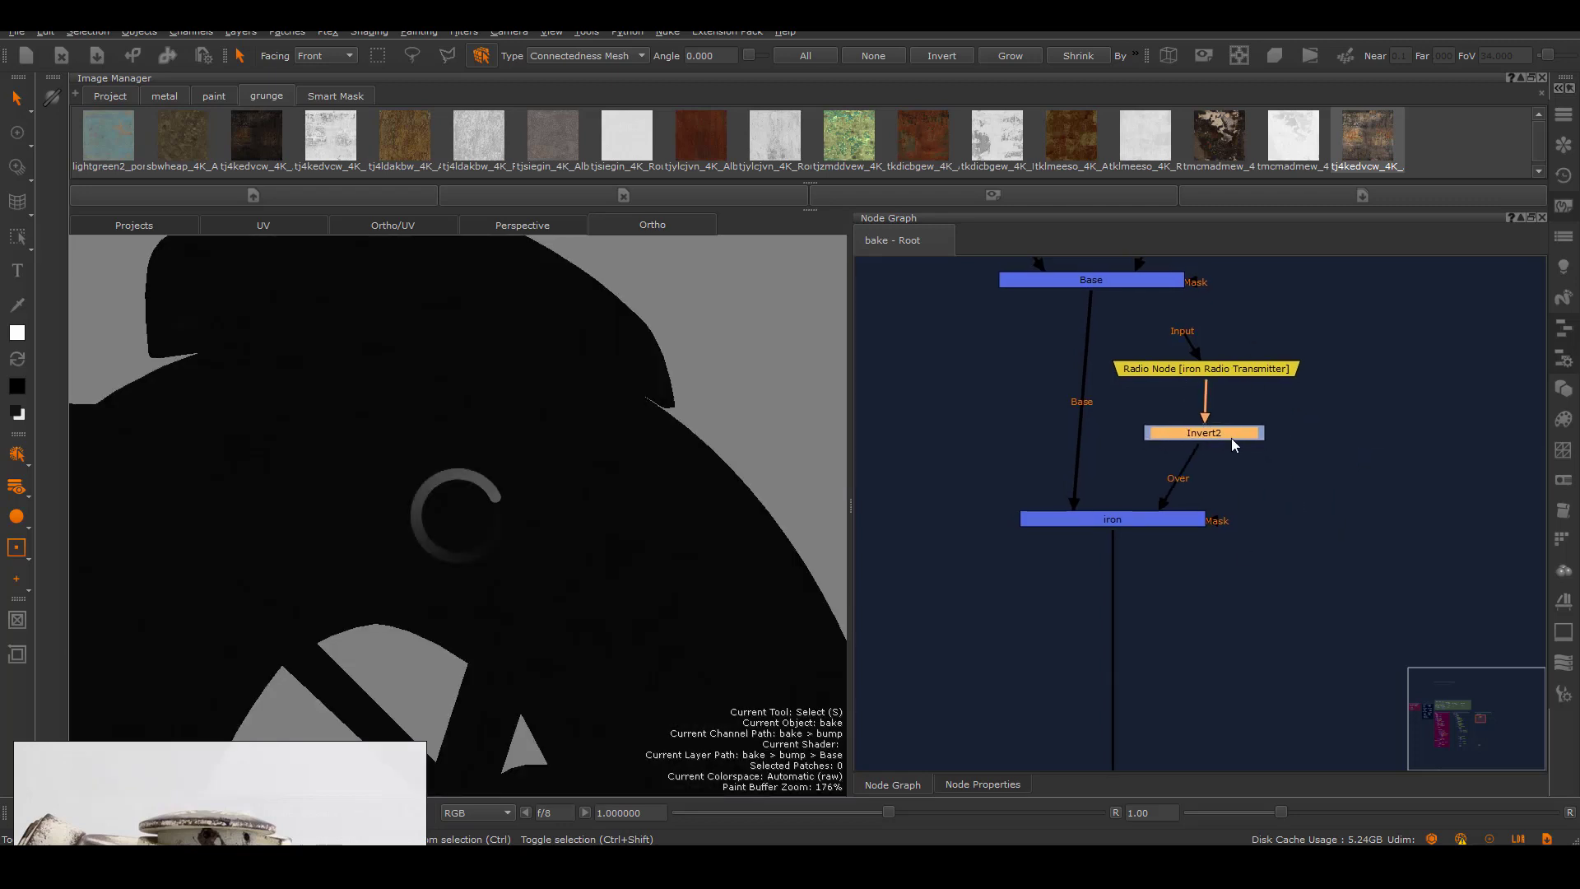
Add HSV19 below Invert2 with a raised Value Scale, then a 'paint' merge layer
{"action": "key", "text": "Tab"}
{"action": "type", "text": "HSV"}
{"action": "key", "text": "Return"}
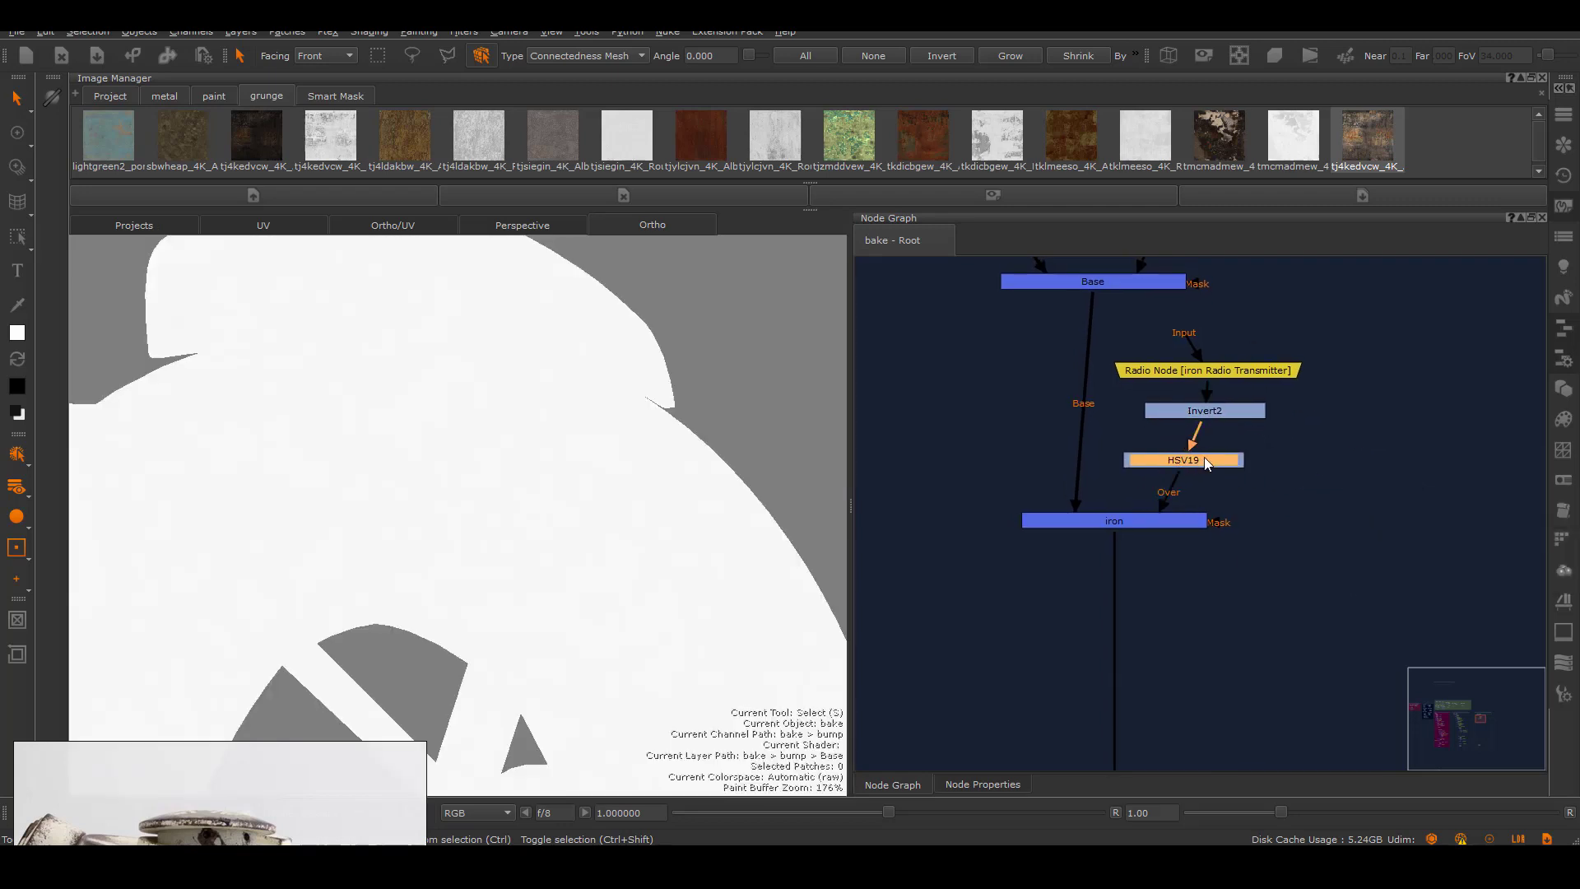
{"action": "double_click", "coordinate": [1204, 458]}
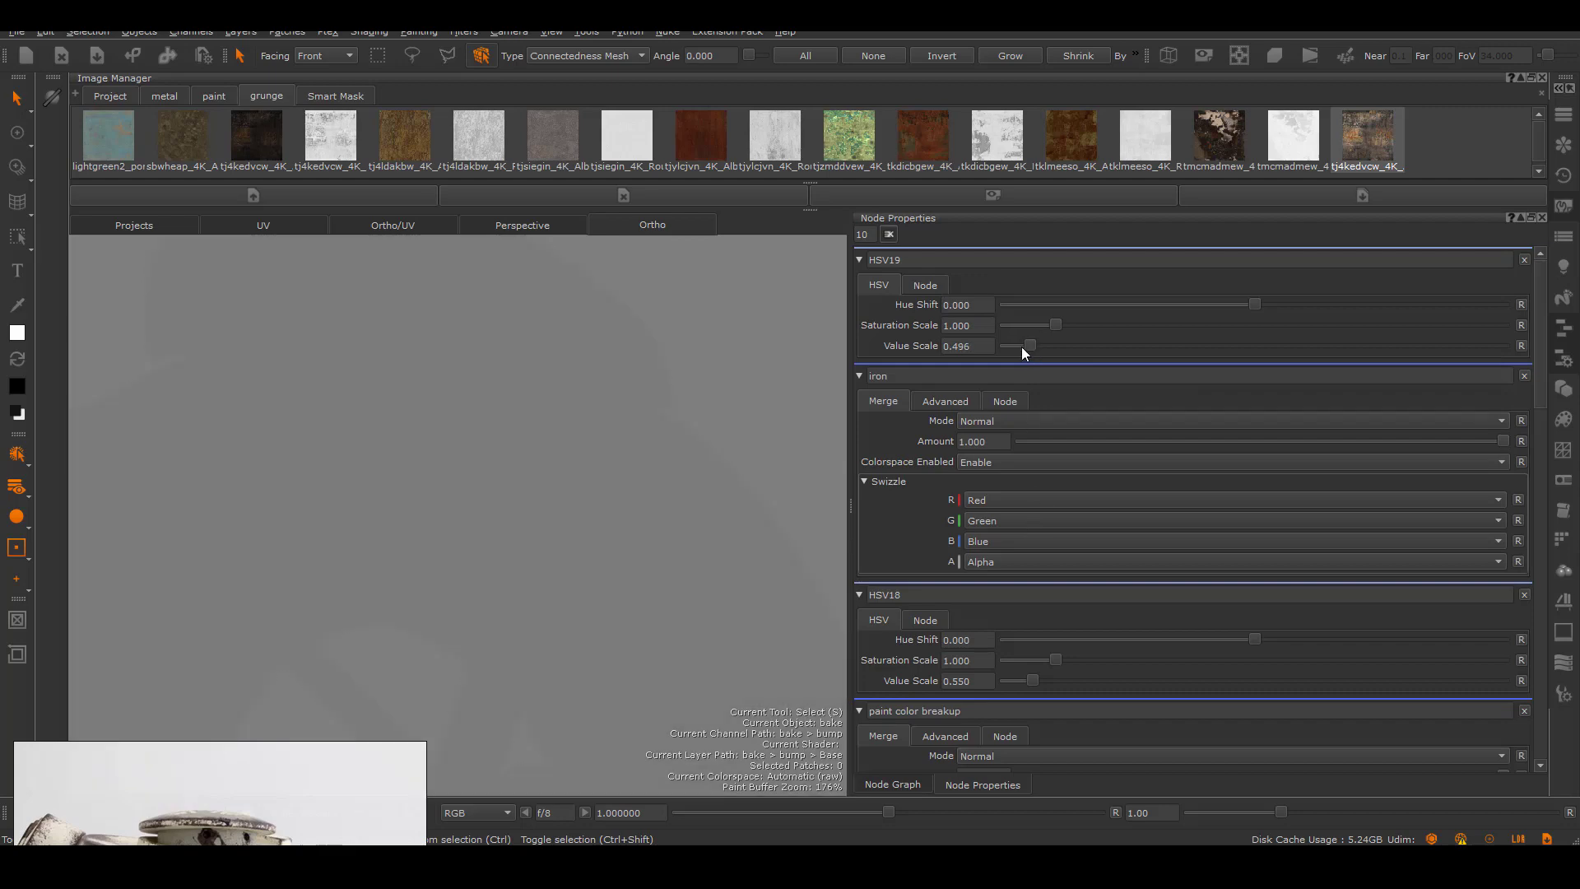
{"action": "left_click_drag", "start_coordinate": [1027, 347], "coordinate": [1087, 346]}
{"action": "middle_click_drag", "start_coordinate": [592, 538], "coordinate": [431, 531], "text": "alt"}
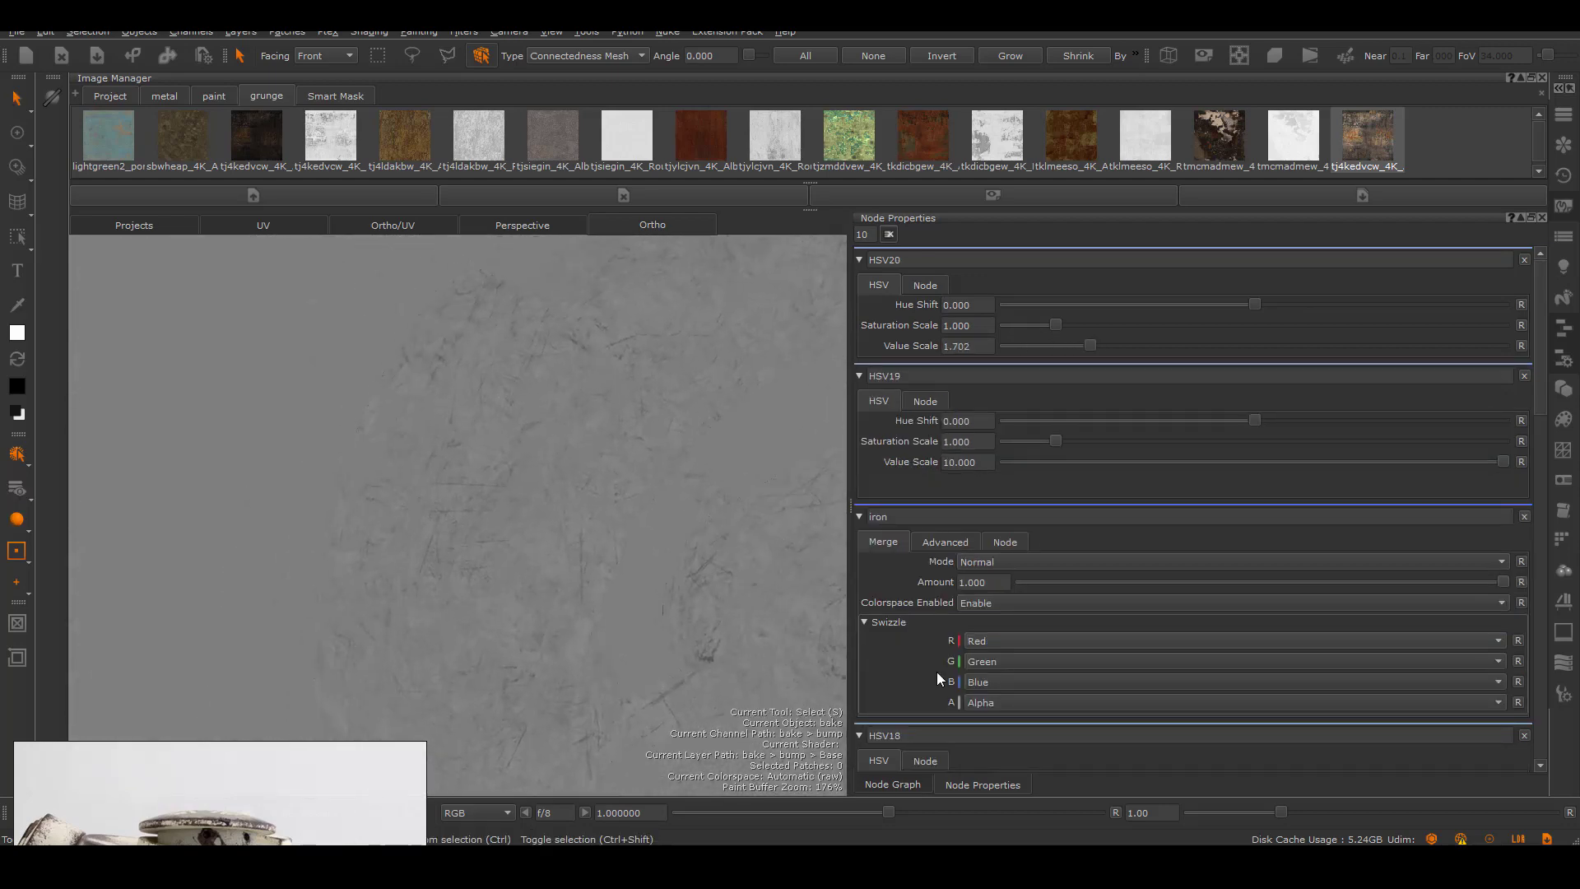
{"action": "left_click", "coordinate": [1041, 646]}
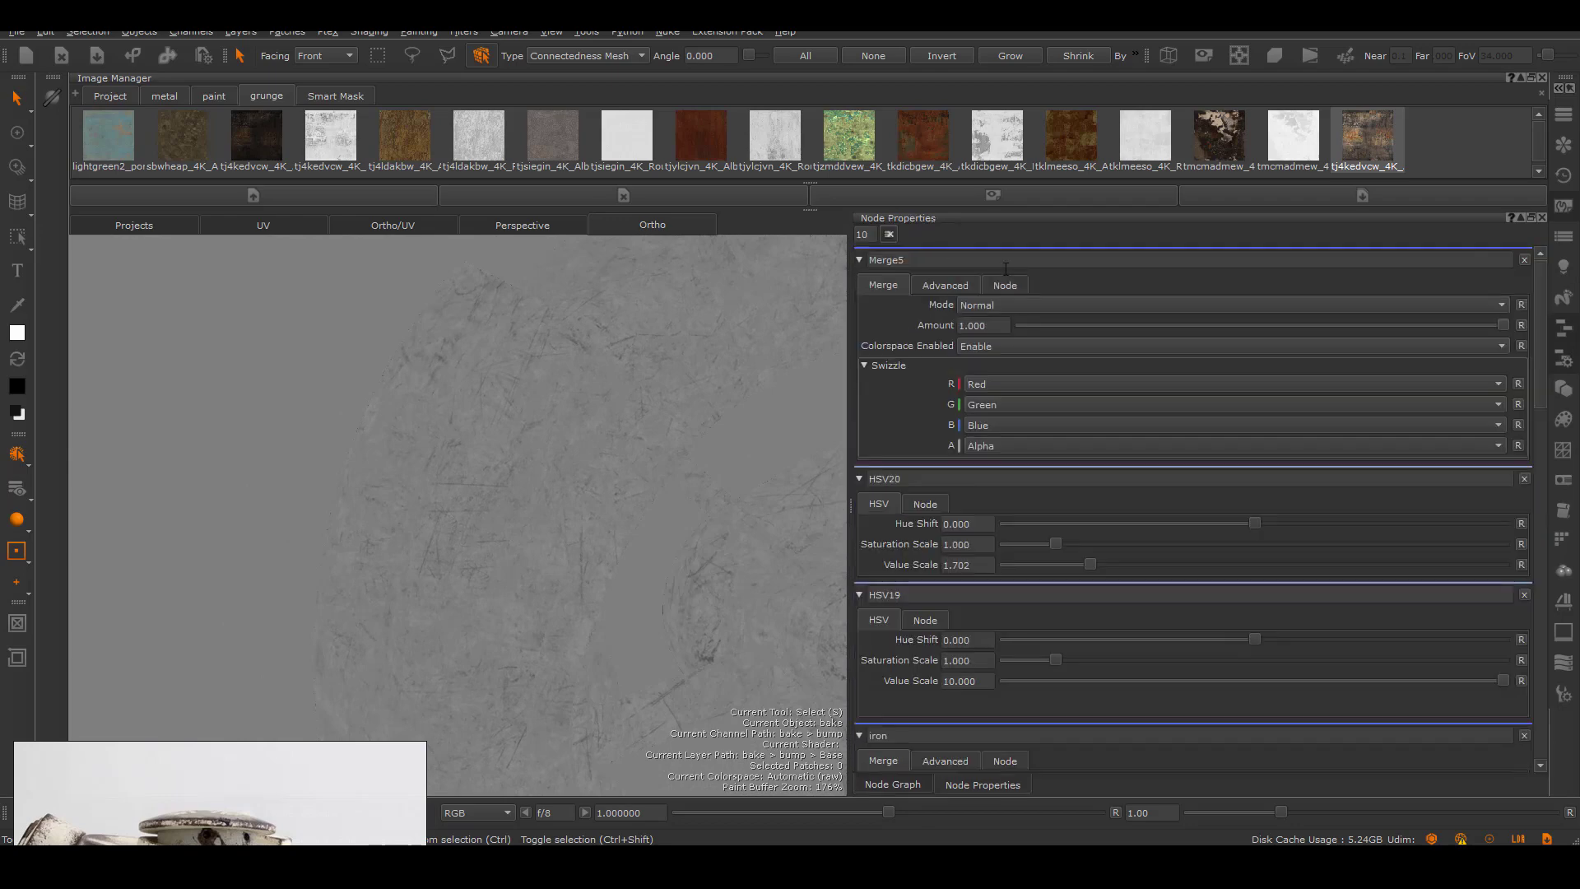
{"action": "type", "text": "nt"}
{"action": "left_click", "coordinate": [892, 785]}
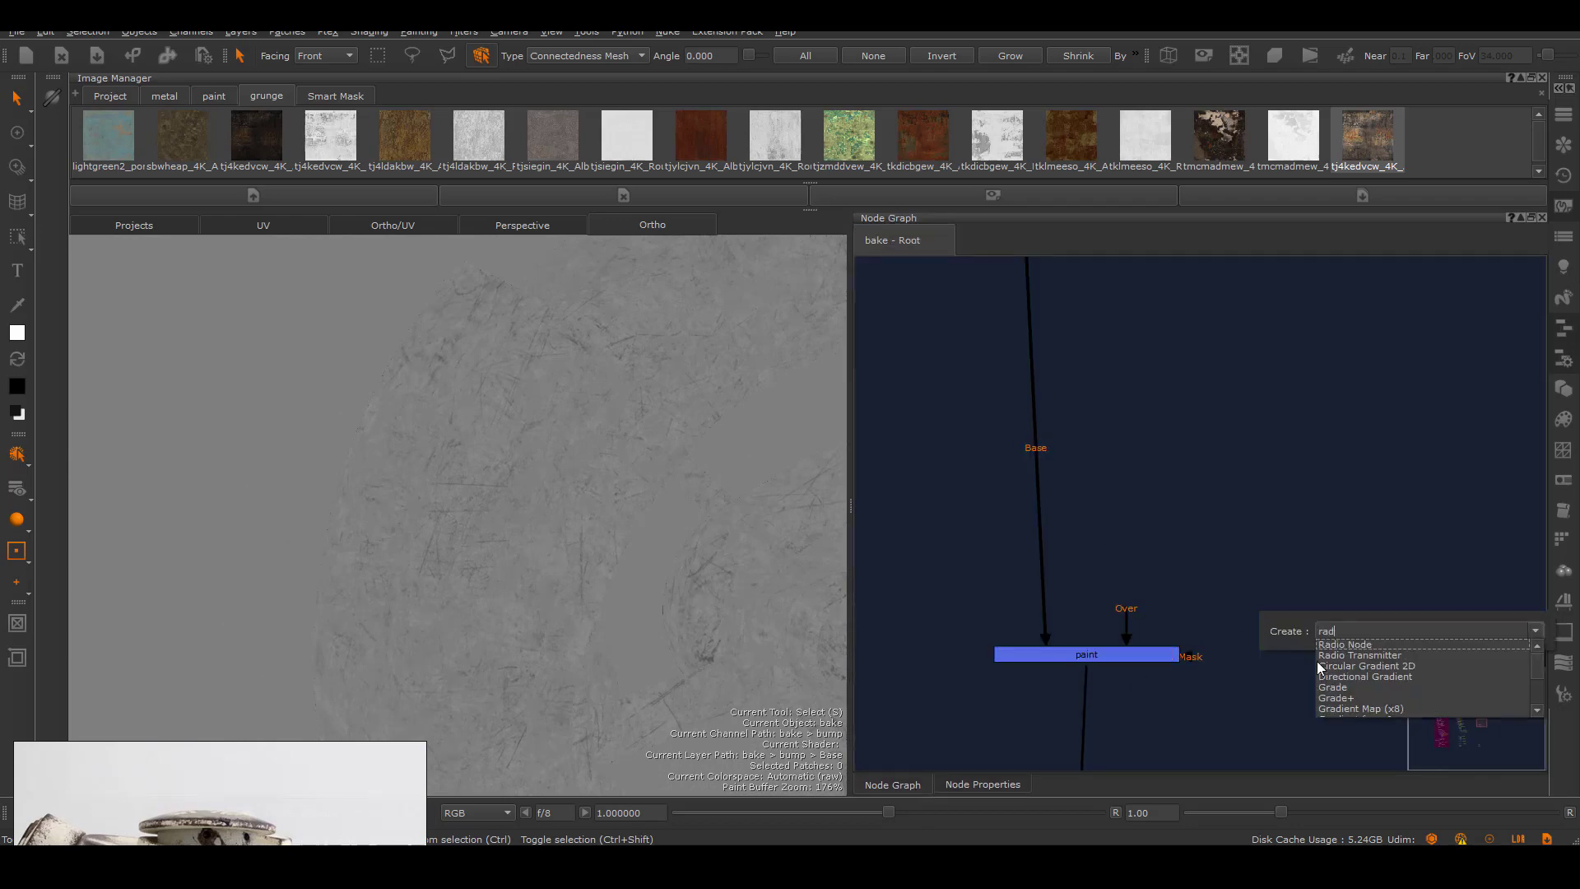
Link the paint mask radio node to the paint area transmitter
{"action": "right_click", "coordinate": [1340, 651]}
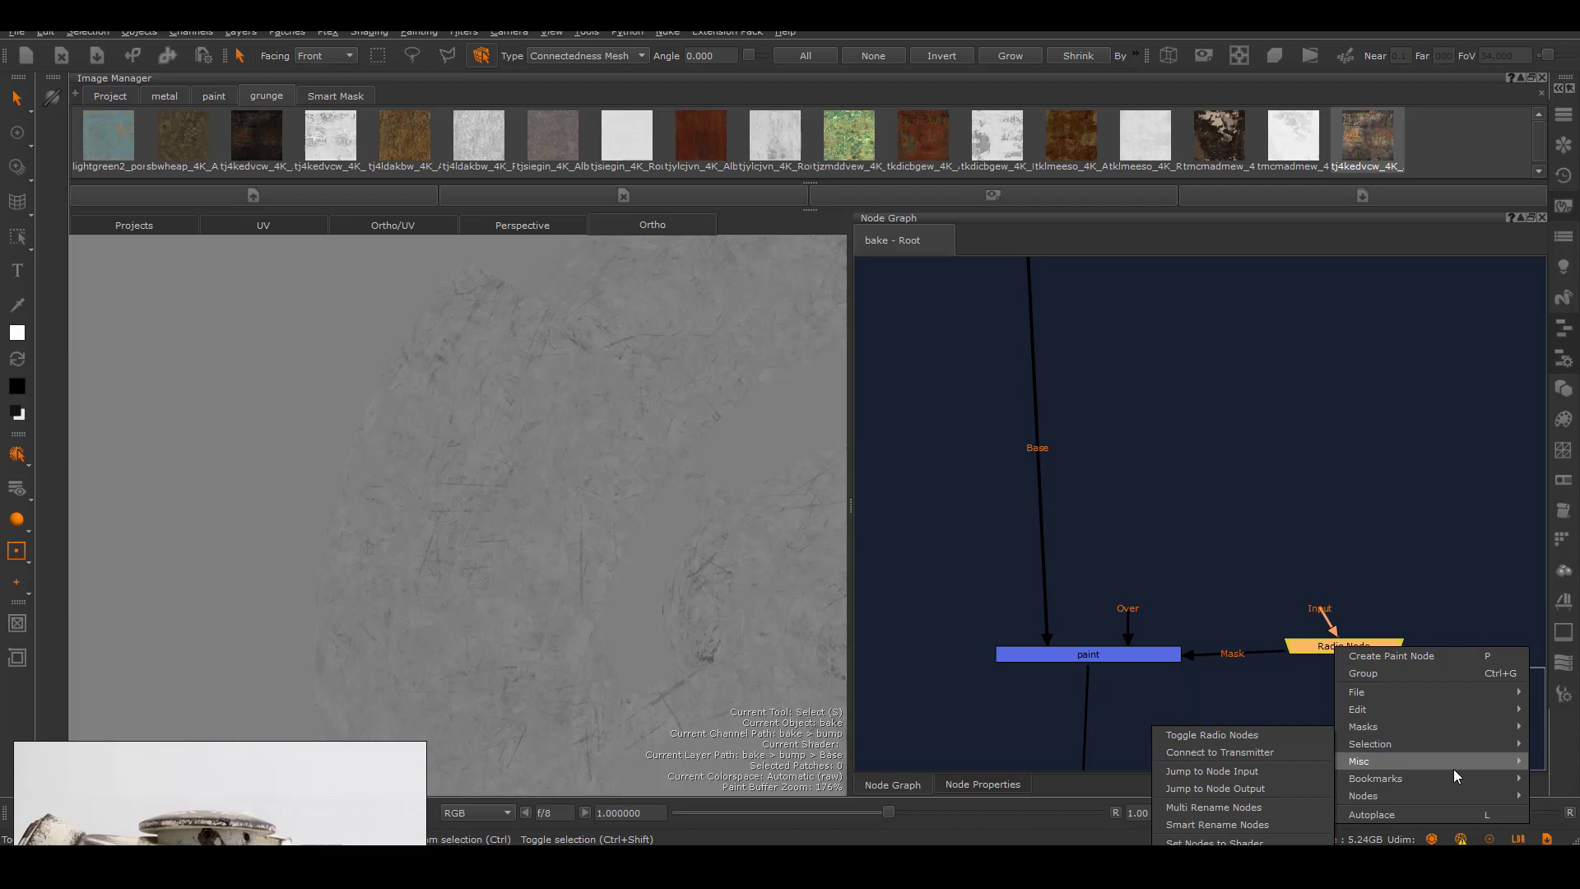
{"action": "left_click", "coordinate": [1454, 772]}
{"action": "key", "text": "Return"}
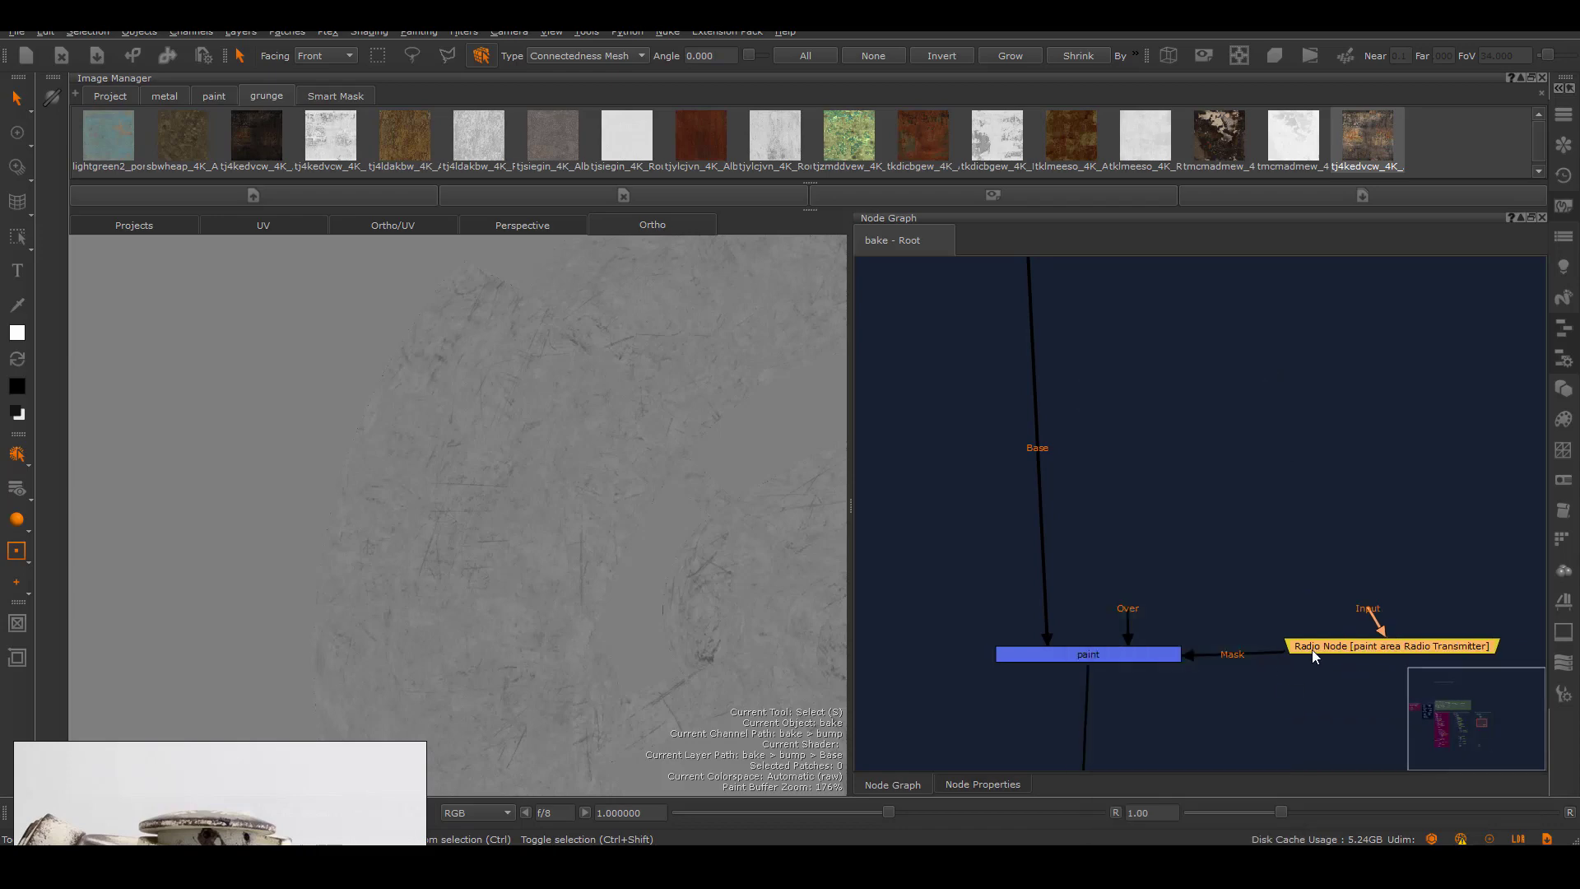
{"action": "scroll", "coordinate": [1142, 477], "scroll_direction": "down", "scroll_amount": 5}
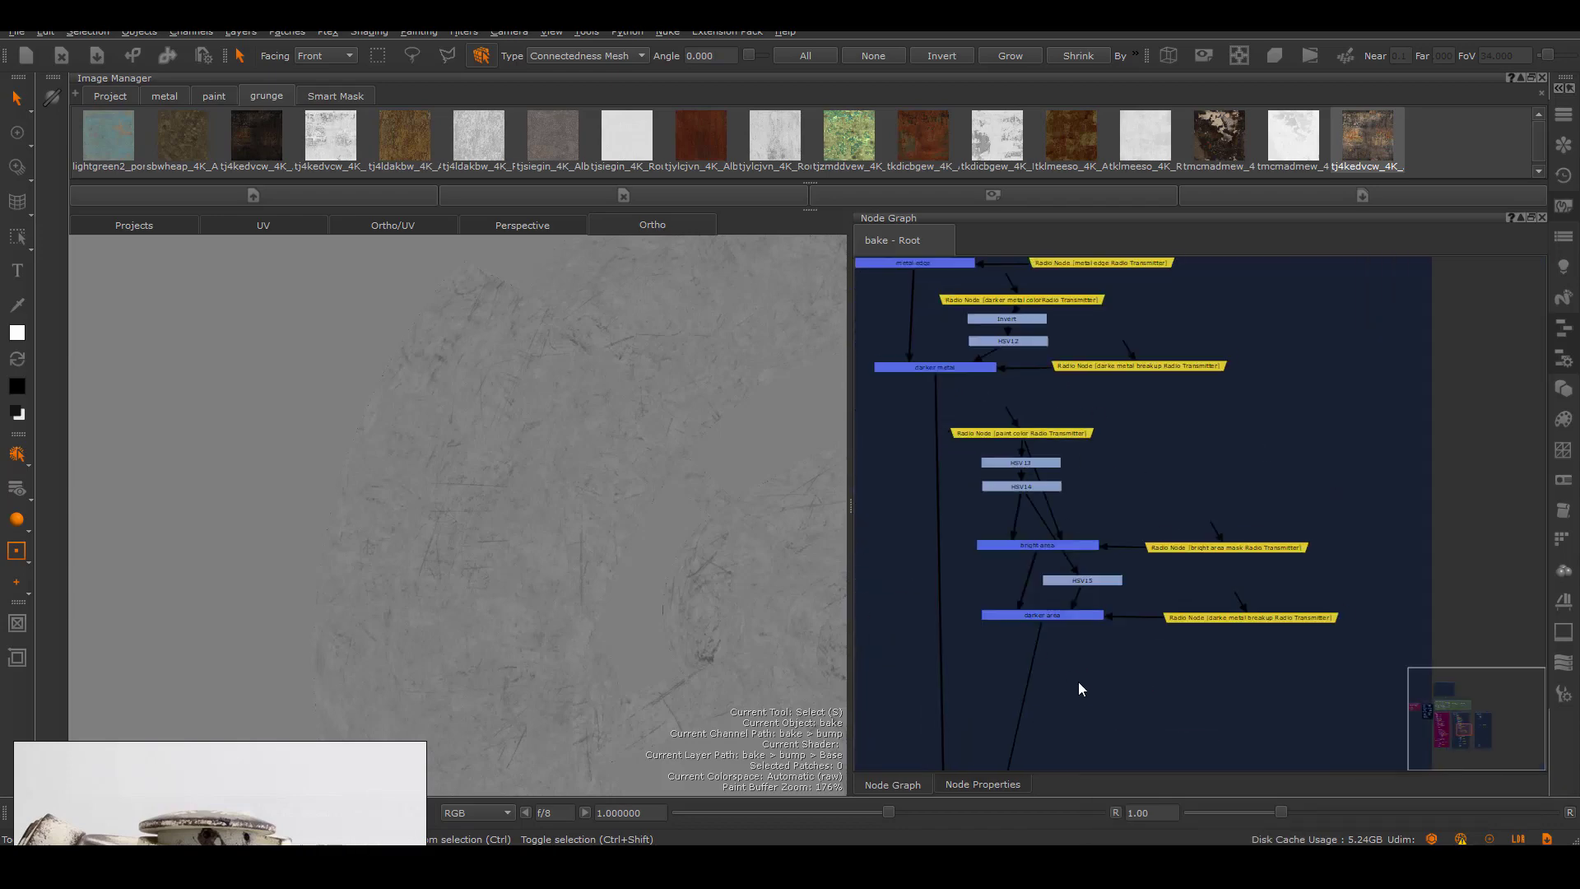
Add an HSV node after Tiled9 with Value Scale 1.25 to brighten the rust
{"action": "middle_click_drag", "start_coordinate": [1078, 690], "coordinate": [1078, 764]}
{"action": "scroll", "coordinate": [1079, 763], "scroll_direction": "down", "scroll_amount": 3}
{"action": "key", "text": "f"}
{"action": "key", "text": "Tab"}
{"action": "type", "text": "rad"}
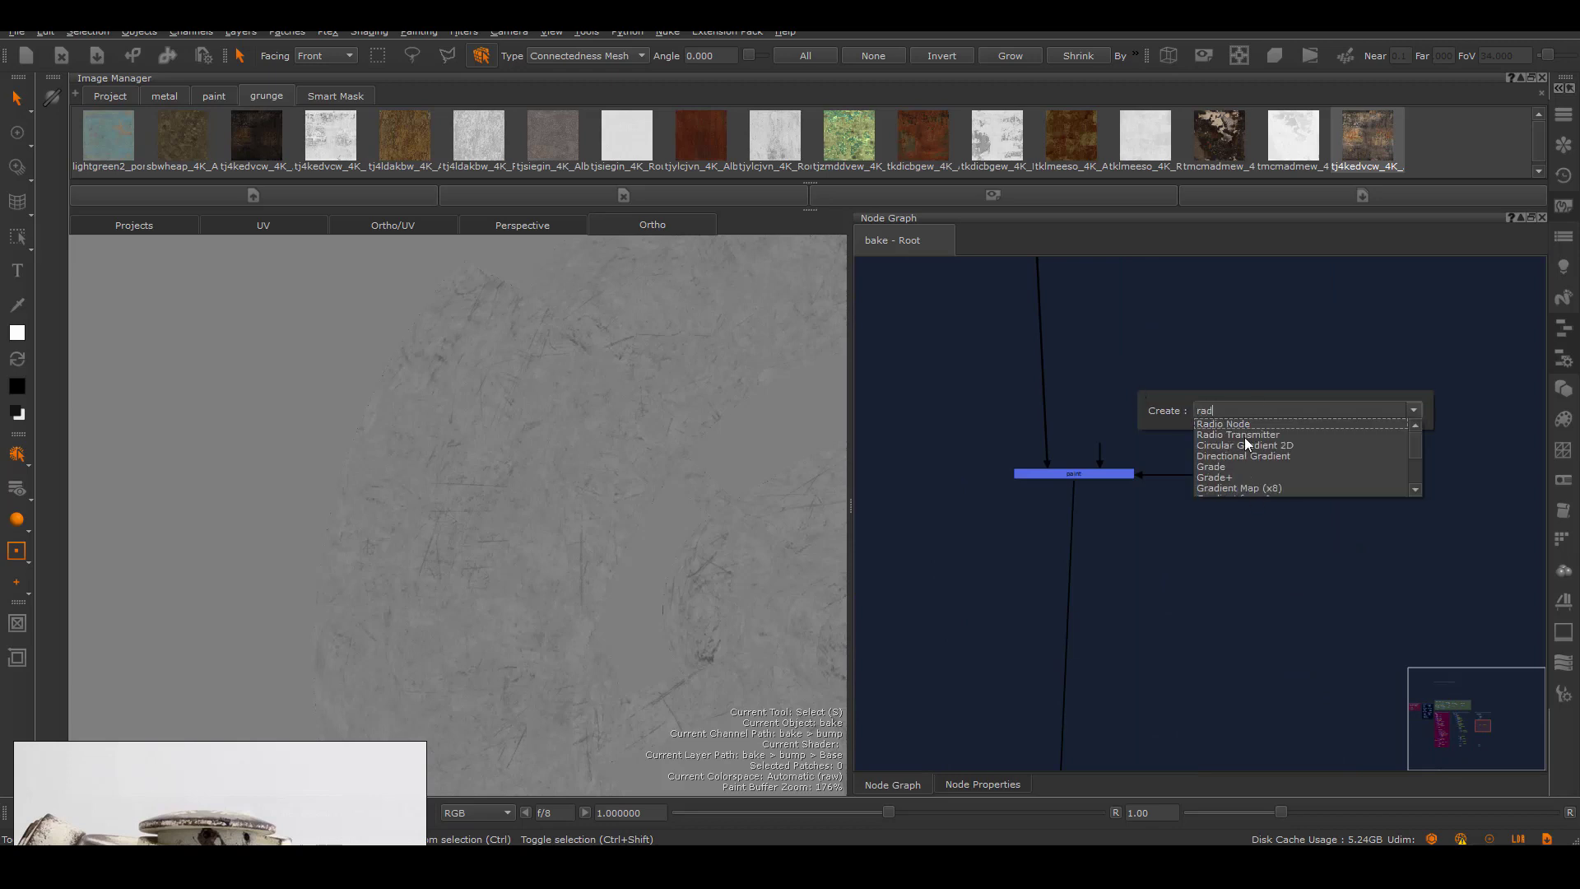
{"action": "key", "text": "Return"}
{"action": "key", "text": "Tab"}
{"action": "type", "text": "hsv"}
{"action": "key", "text": "Return"}
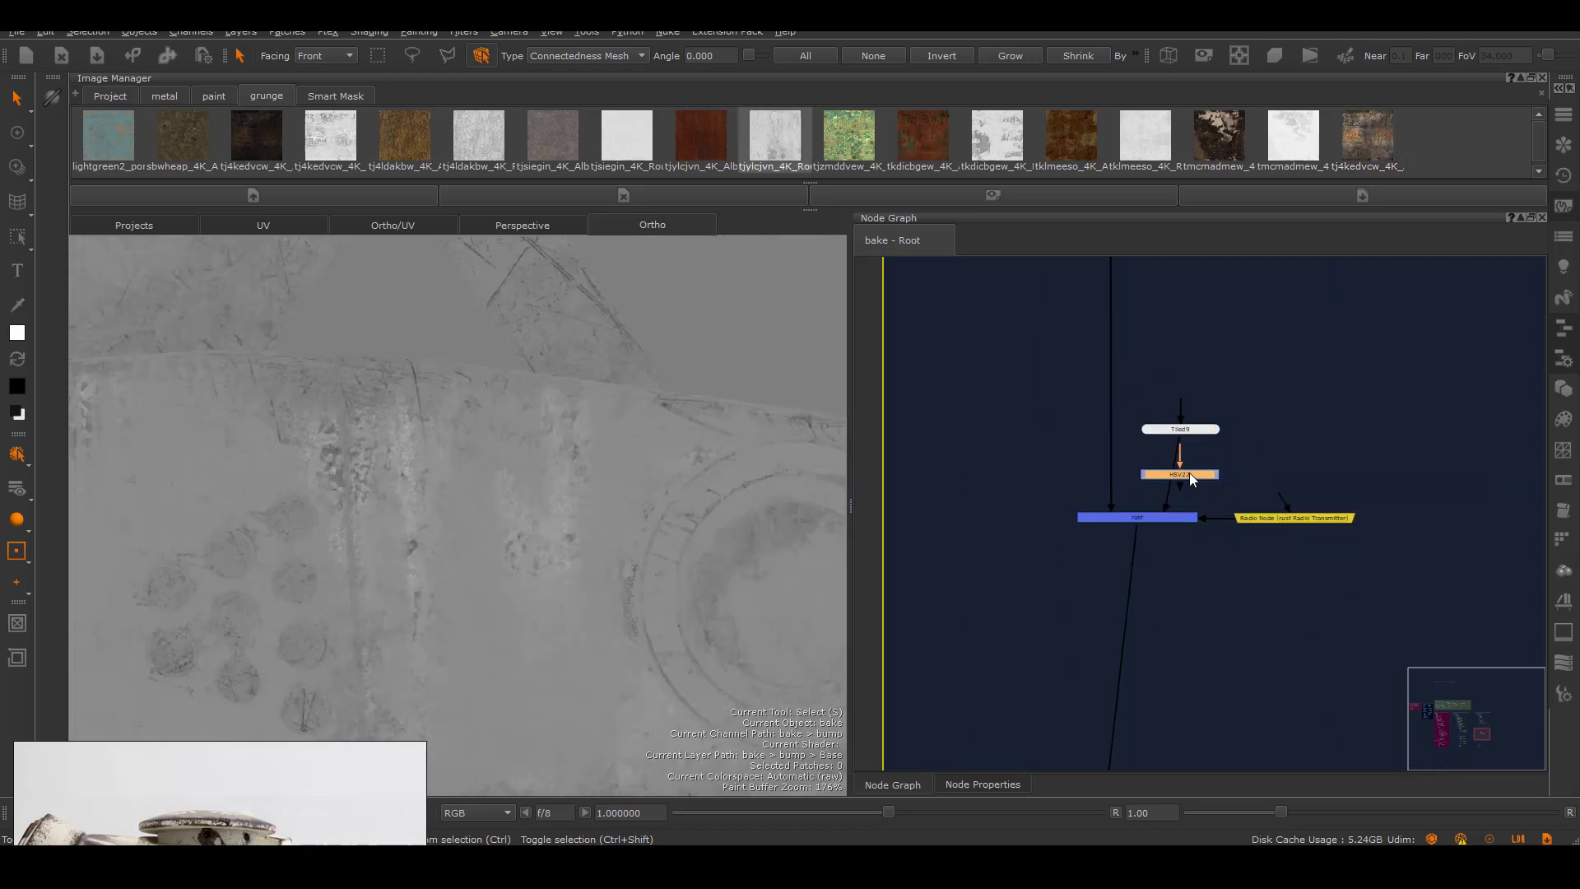
{"action": "double_click", "coordinate": [1188, 472]}
{"action": "type", "text": "250"}
{"action": "key", "text": "Return"}
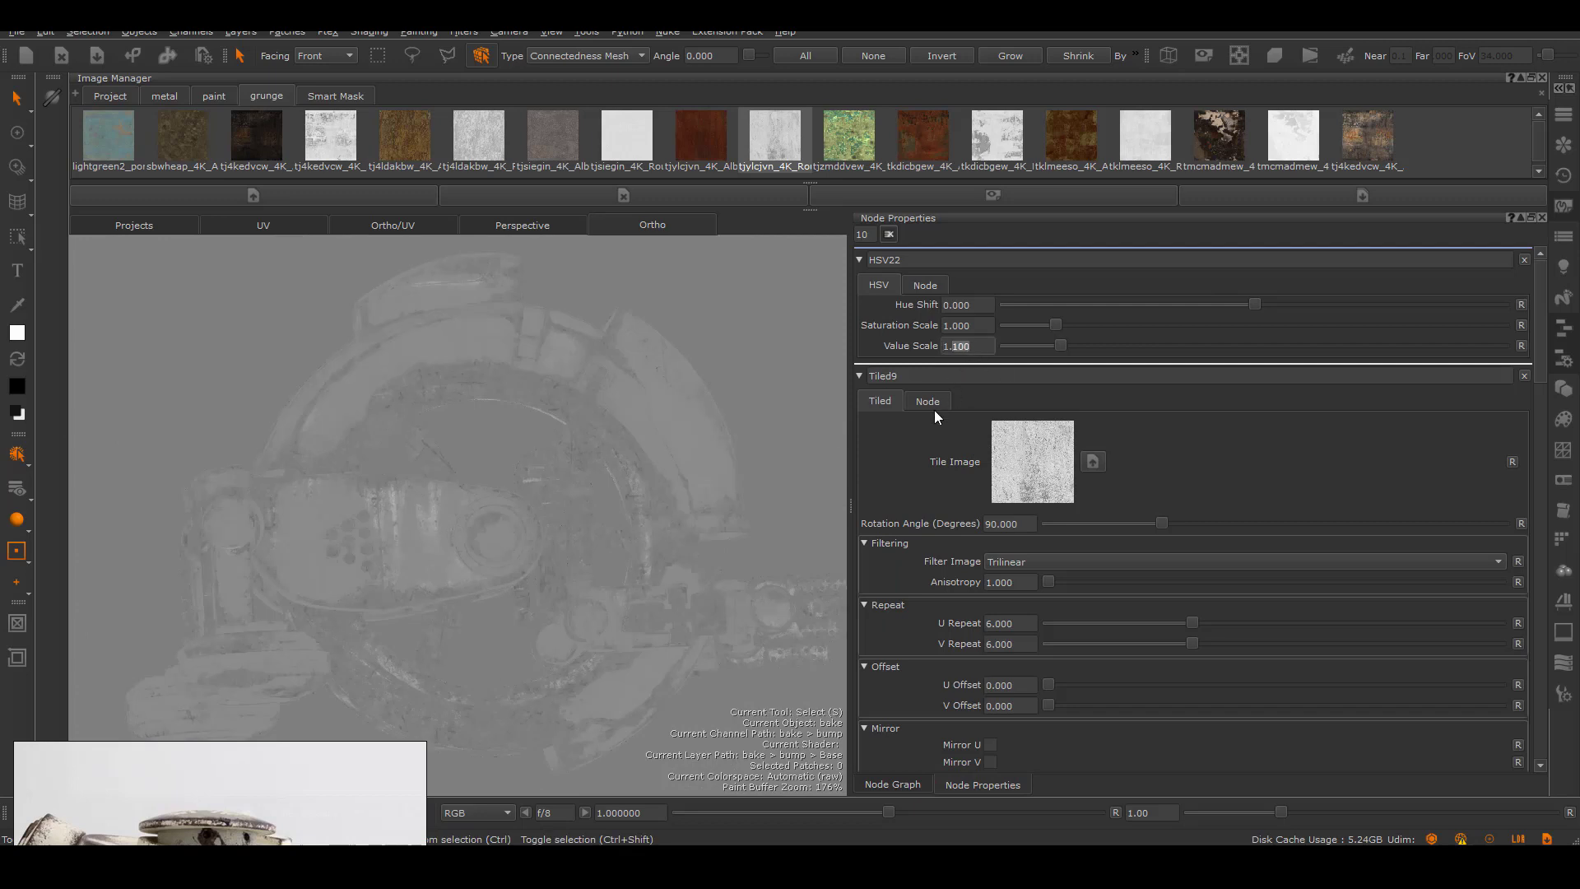
Inspect the brighter rust and display the bump channel on the drone
{"action": "left_click_drag", "start_coordinate": [512, 547], "coordinate": [642, 580], "text": "alt"}
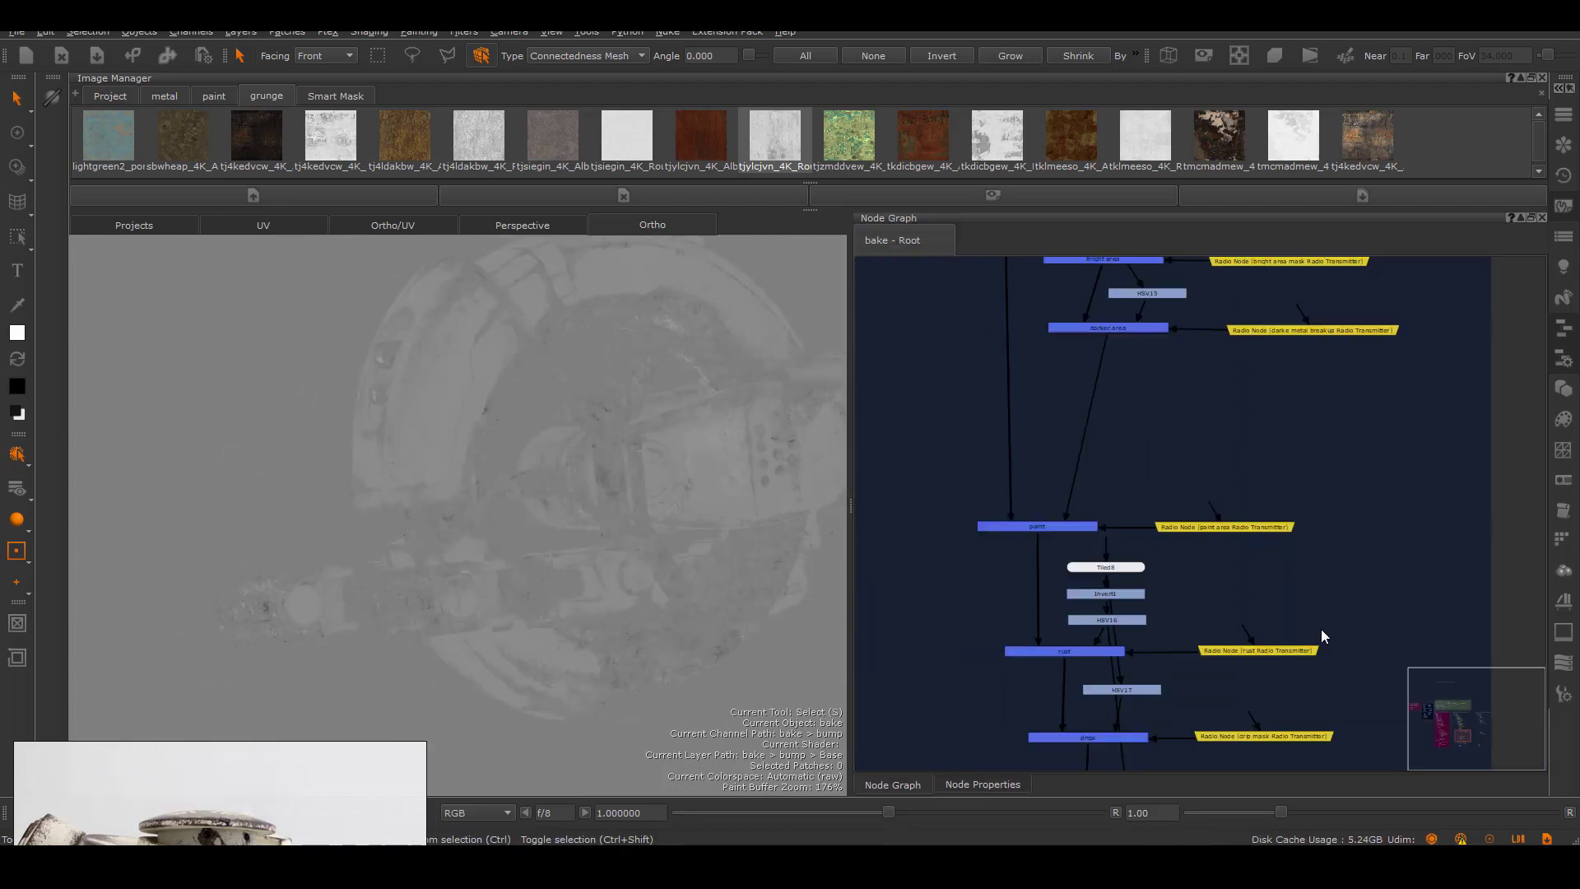
{"action": "mouse_move", "coordinate": [1321, 636]}
{"action": "middle_mouse_down"}
{"action": "mouse_move", "coordinate": [1180, 715]}
{"action": "mouse_move", "coordinate": [1208, 383]}
{"action": "middle_mouse_up"}
{"action": "scroll", "coordinate": [1208, 382], "scroll_direction": "down", "scroll_amount": 3}
{"action": "scroll", "coordinate": [1200, 603], "scroll_direction": "down", "scroll_amount": 3}
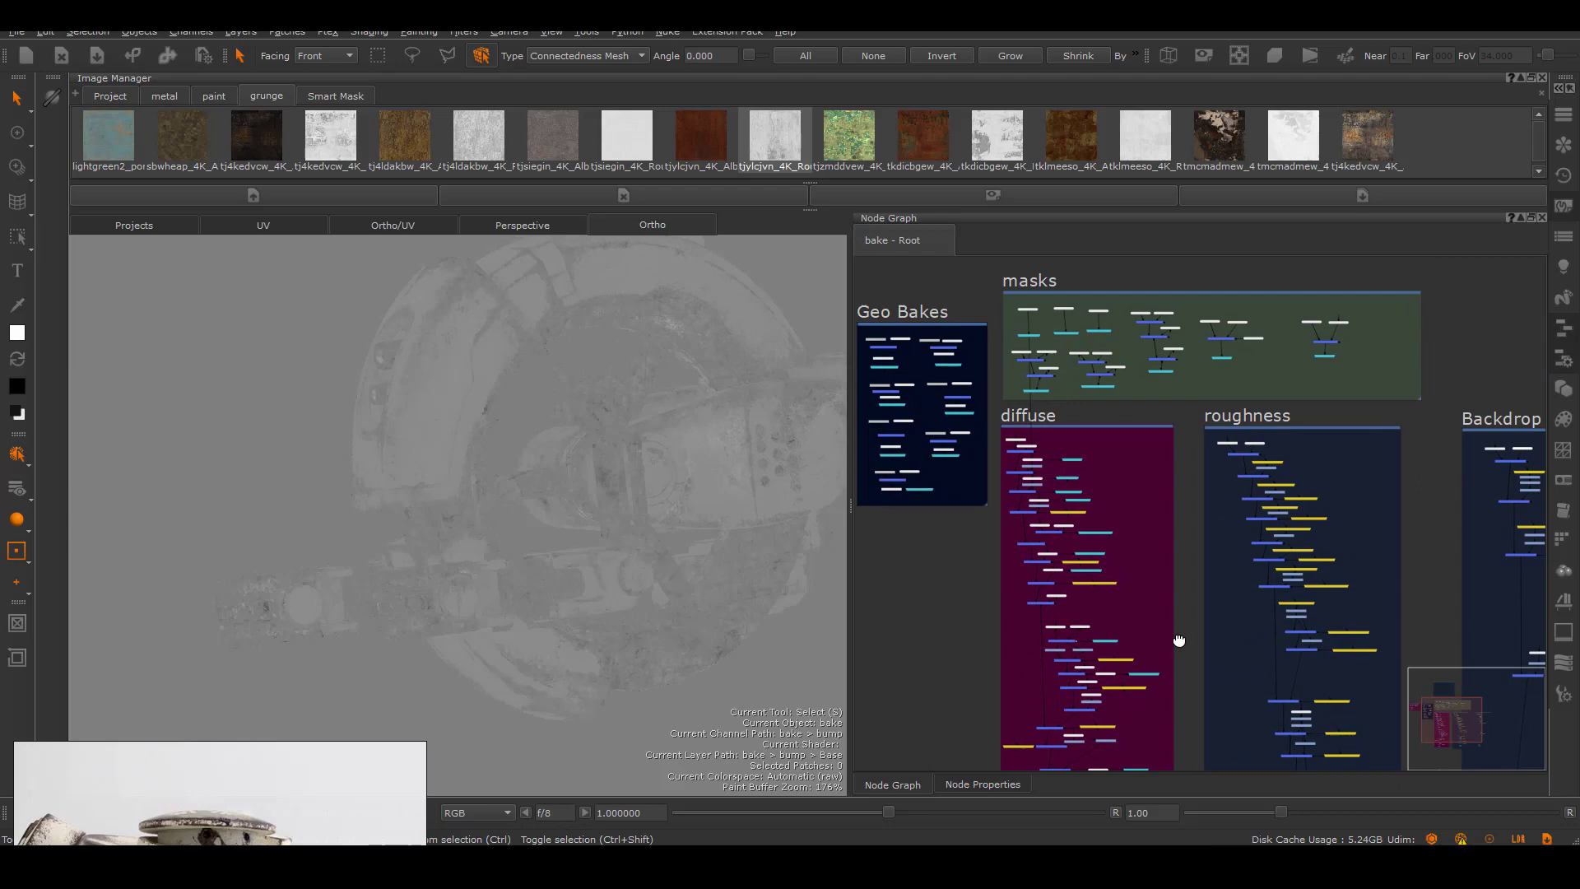
{"action": "middle_click_drag", "start_coordinate": [1180, 640], "coordinate": [1226, 592]}
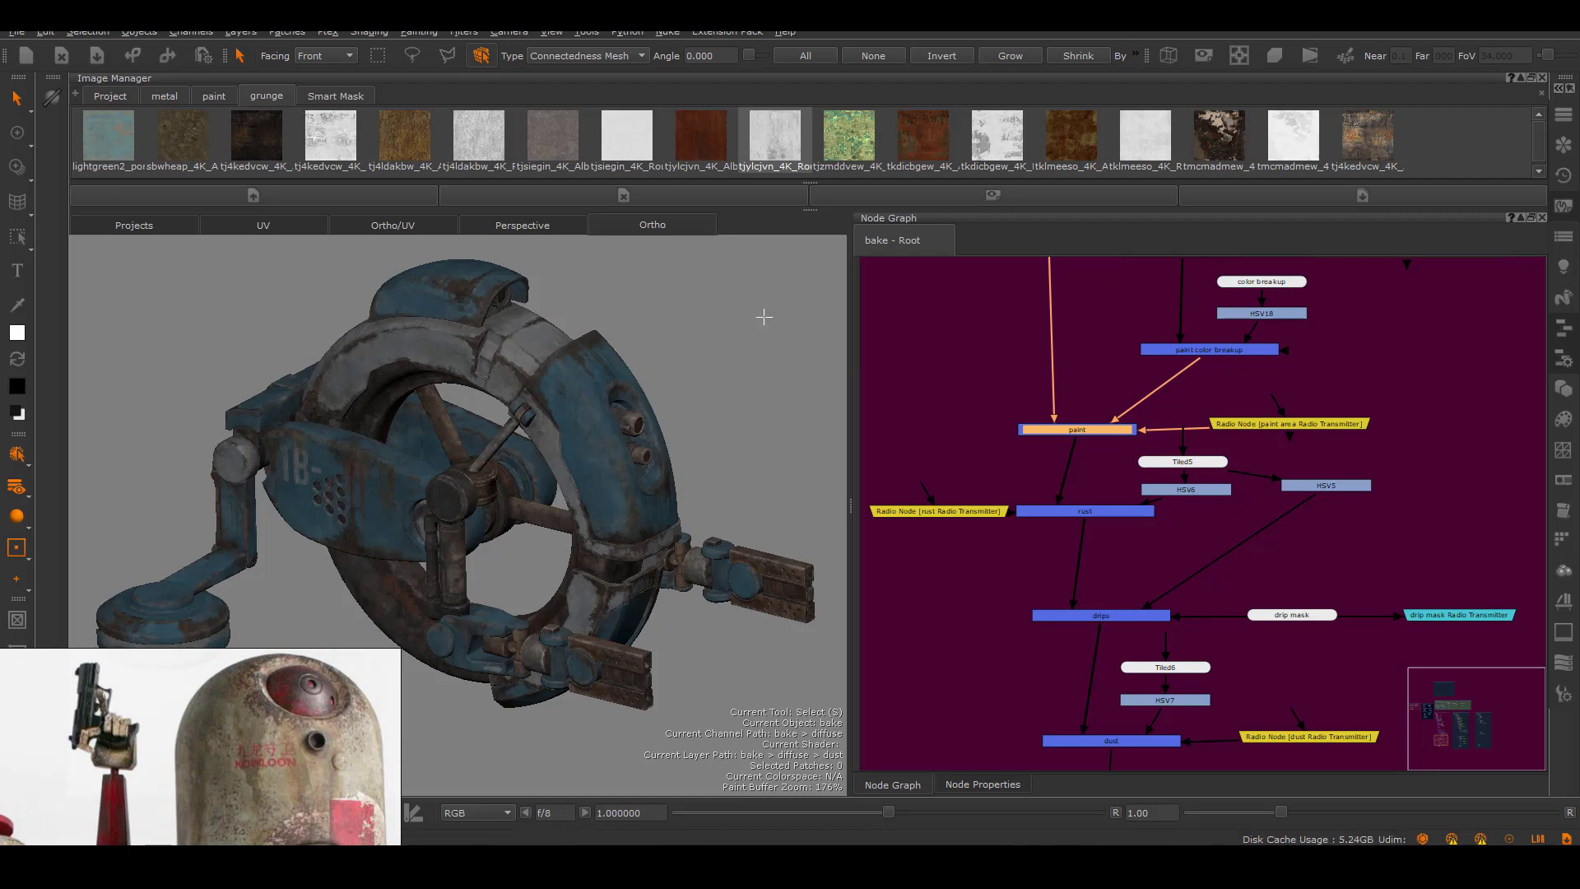
{"action": "left_click", "coordinate": [1565, 202]}
{"action": "left_click", "coordinate": [1370, 380]}
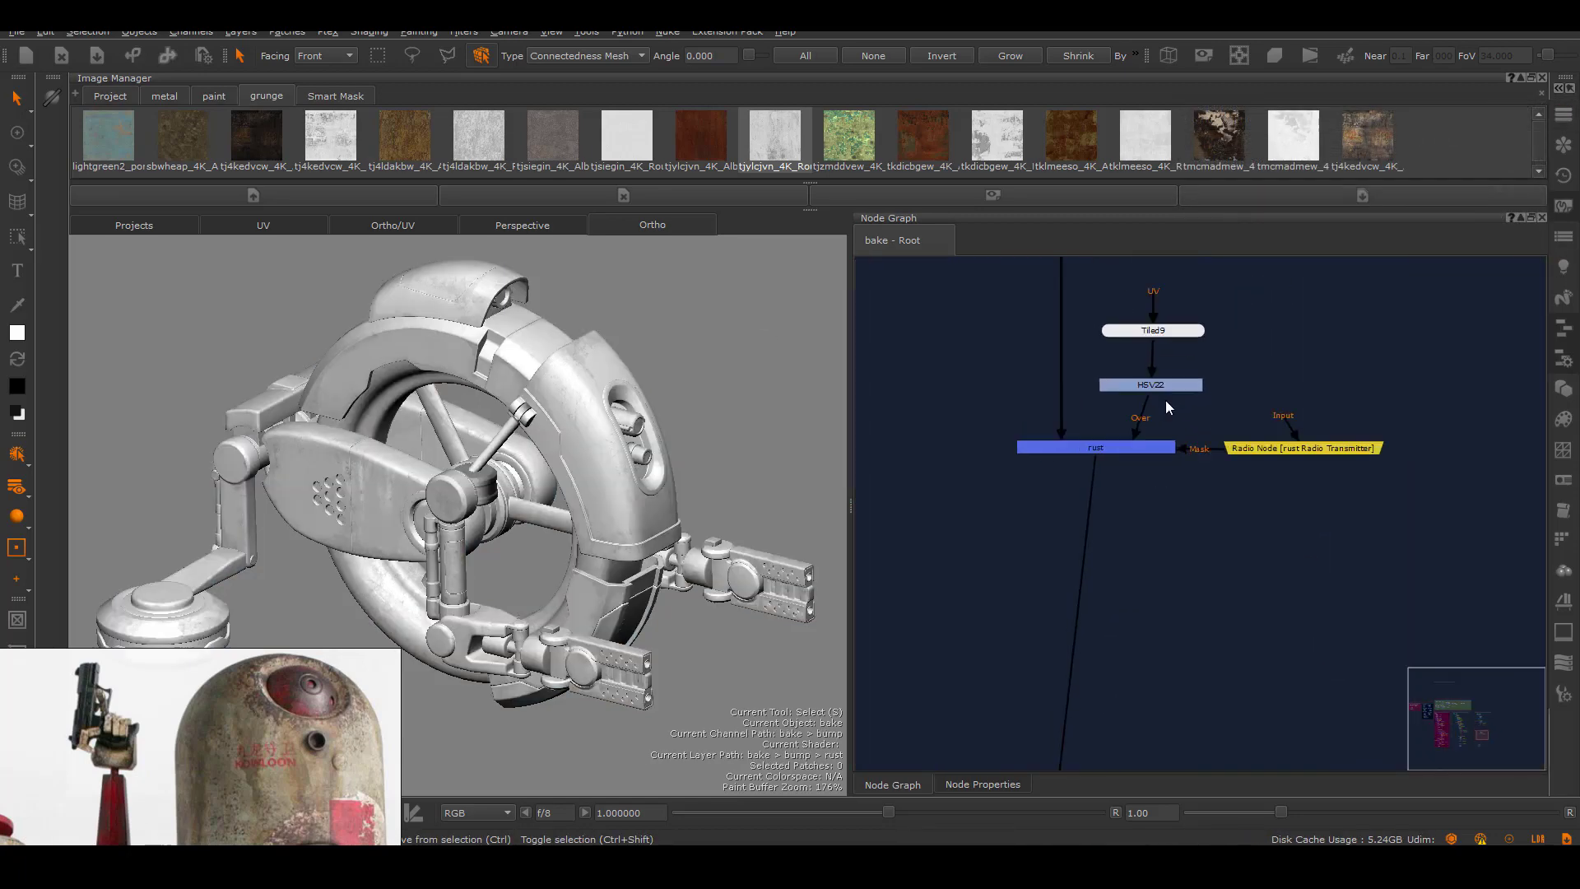
{"action": "key", "text": "d"}
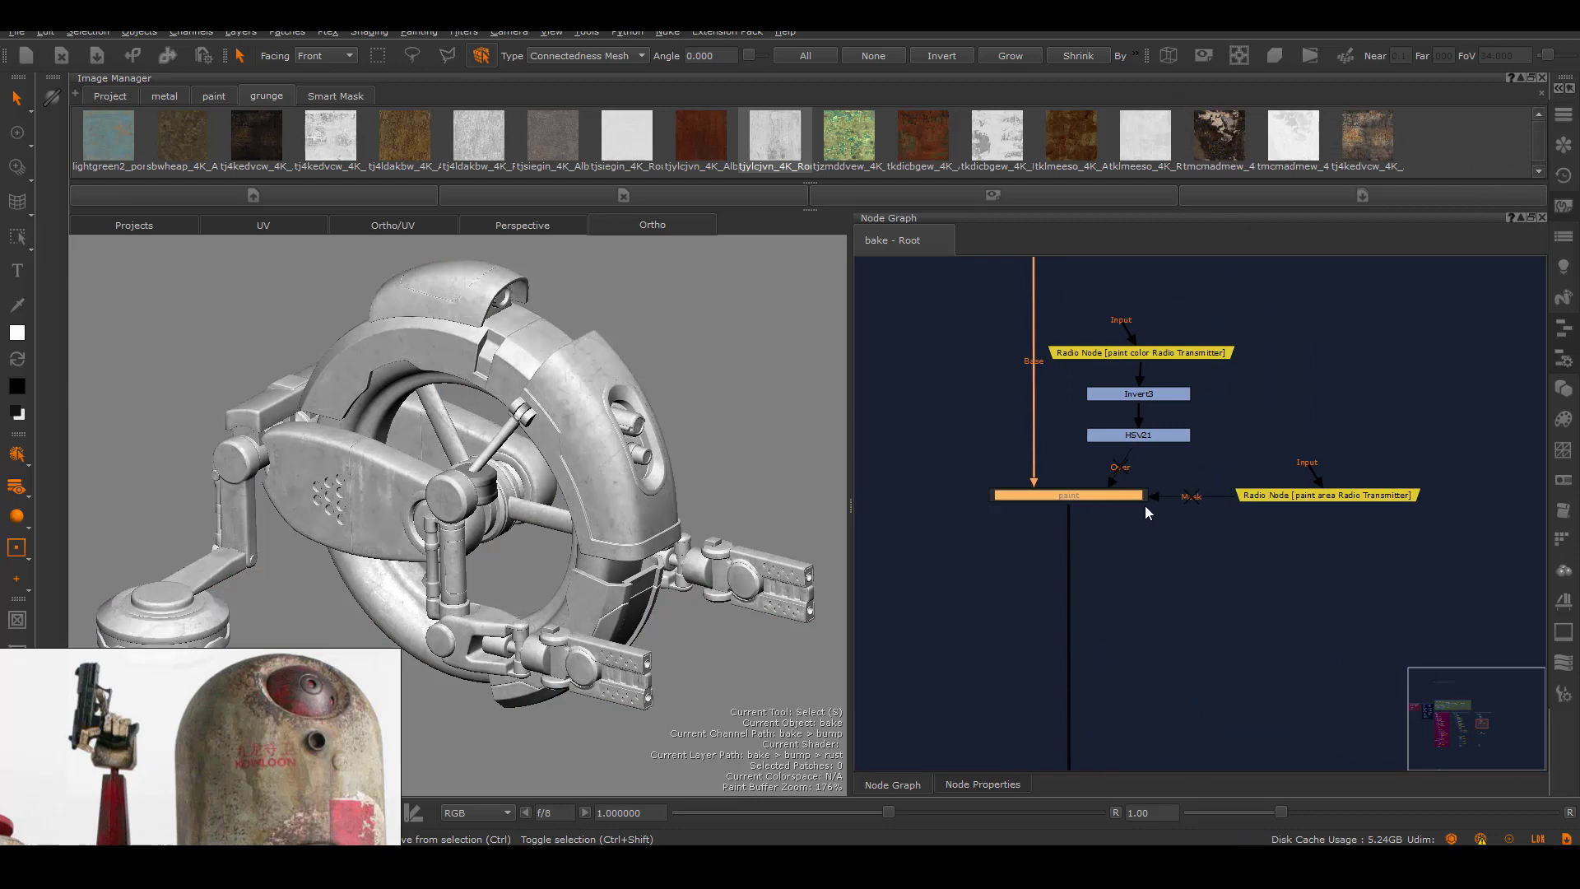
Export the flattened bump channel as UDIM tifs using an edited template and Export All Patches
{"action": "left_click", "coordinate": [1565, 202]}
{"action": "right_click", "coordinate": [1241, 281]}
{"action": "left_click", "coordinate": [1101, 641]}
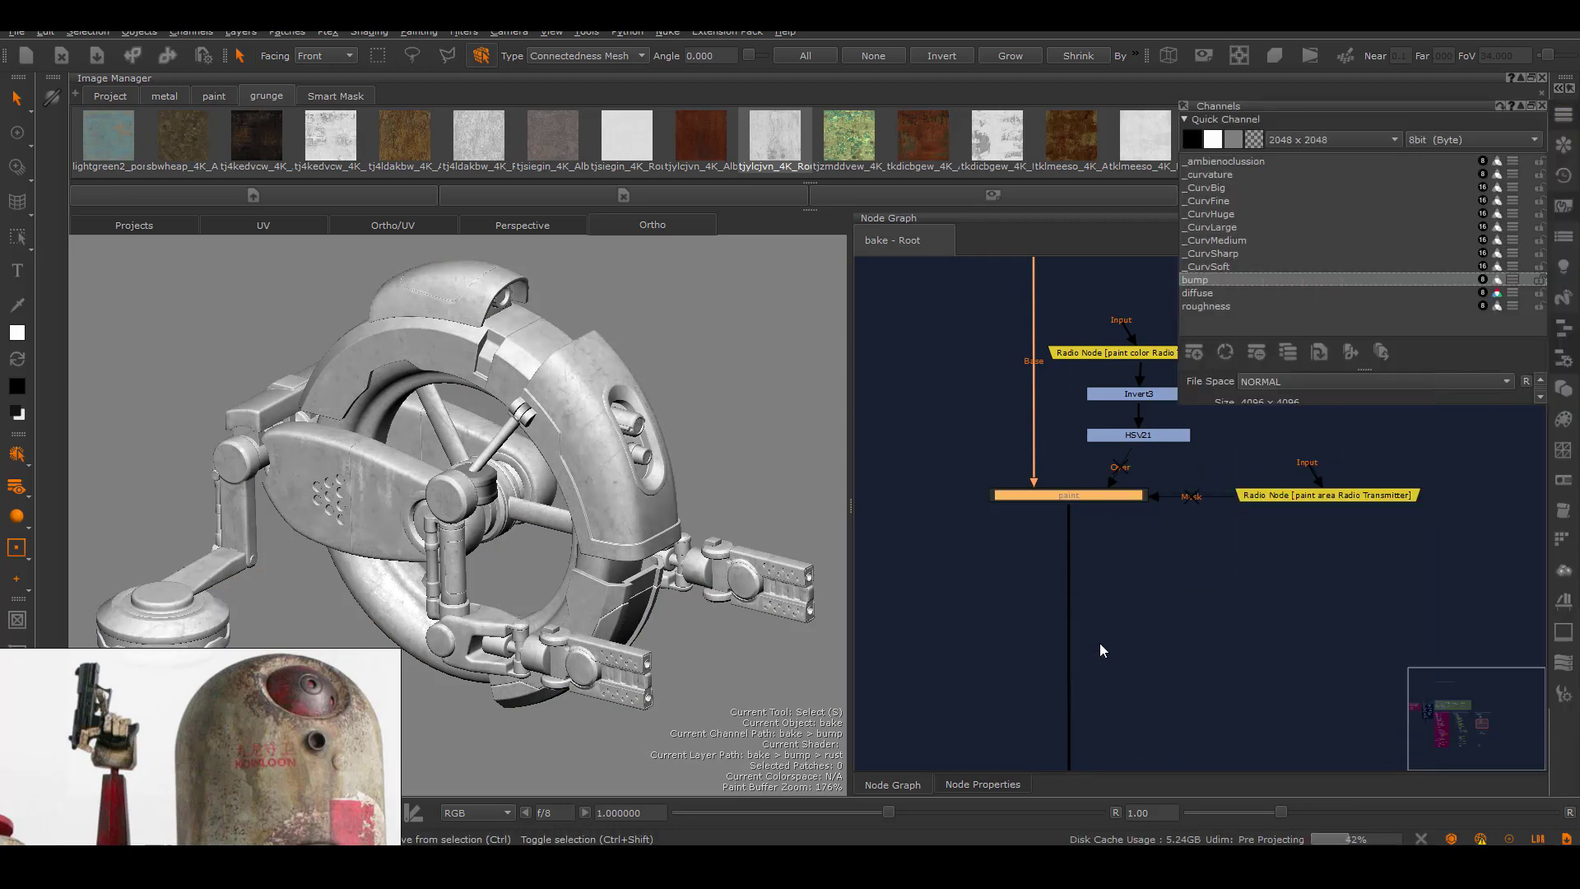
{"action": "left_click", "coordinate": [732, 342]}
{"action": "left_click", "coordinate": [600, 499]}
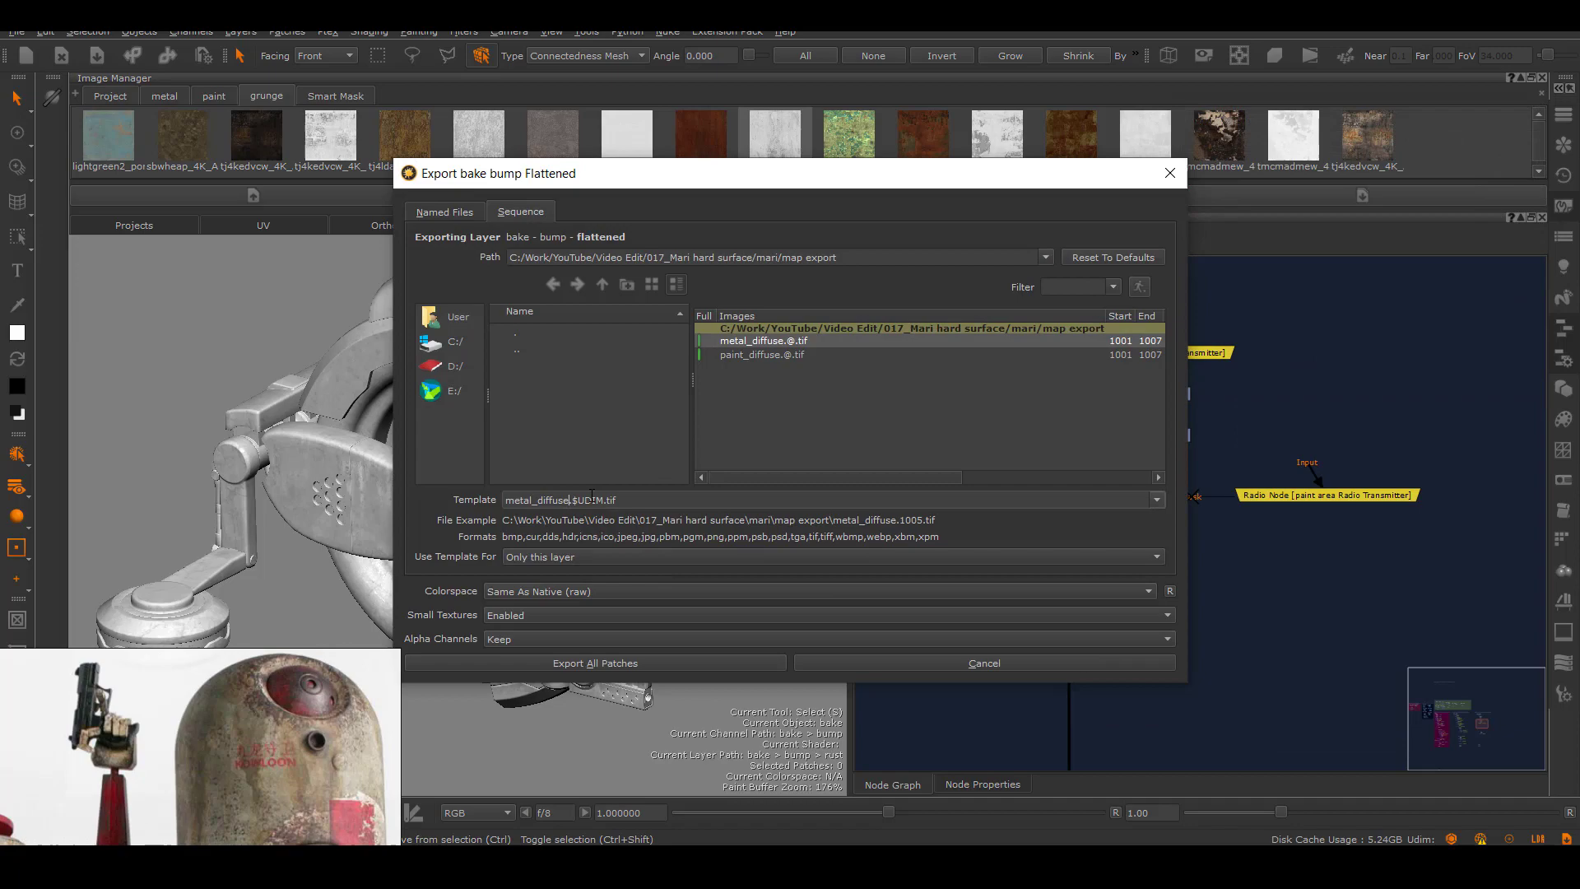
{"action": "key", "text": "BackSpace"}
{"action": "key", "text": "BackSpace"}
{"action": "key", "text": "BackSpace"}
{"action": "left_click", "coordinate": [688, 662]}
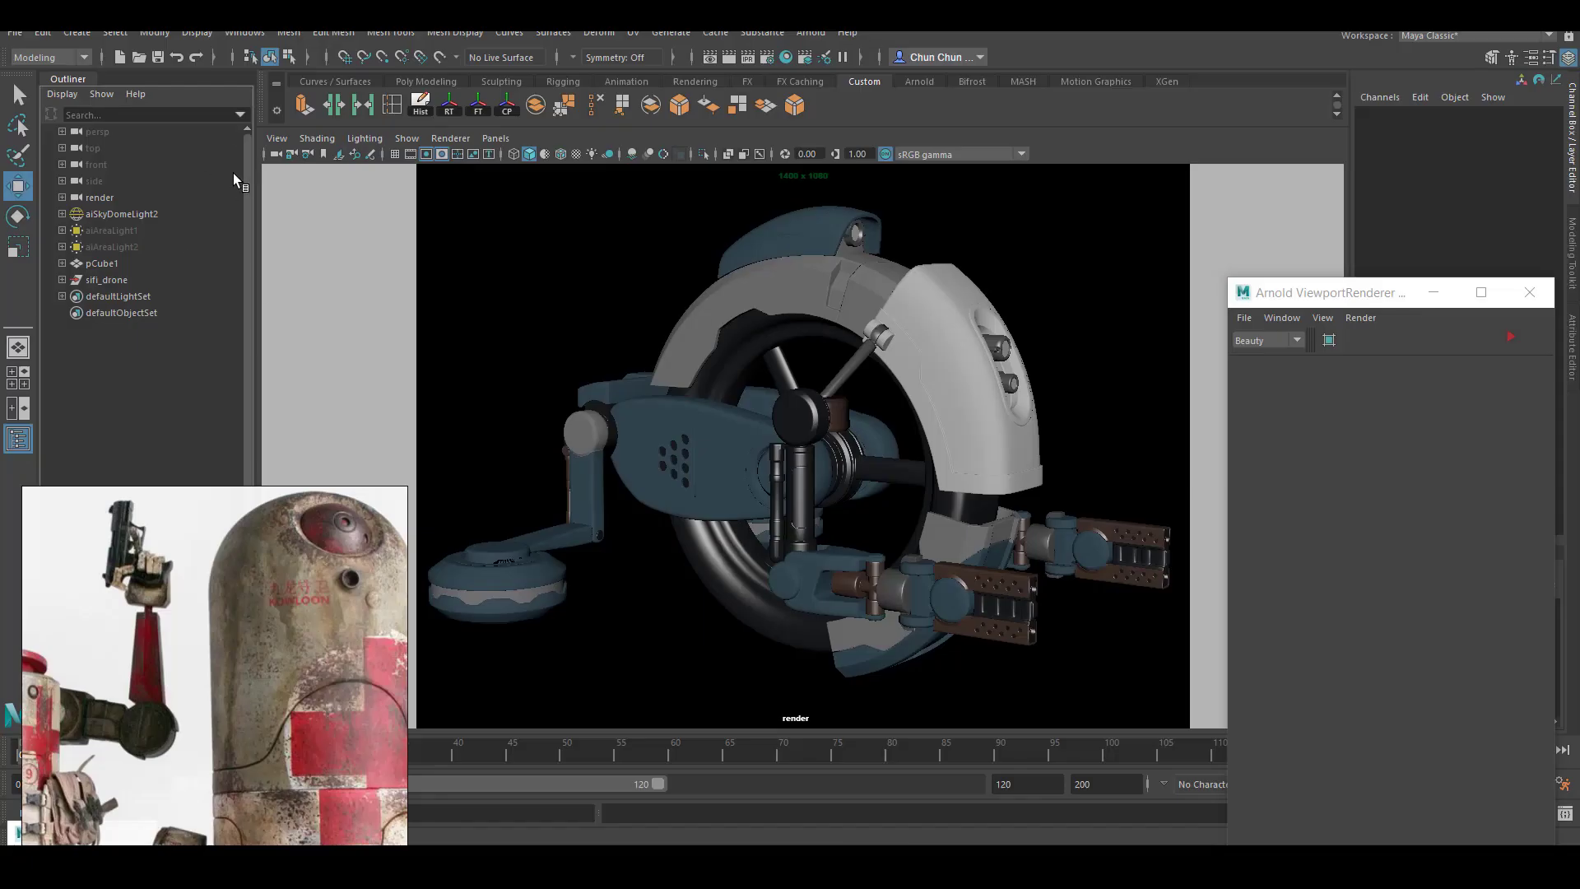
Dolly the camera out and select the skydome light aiSkyDomeLight2
{"action": "right_click_drag", "start_coordinate": [1078, 431], "coordinate": [847, 574], "text": "alt"}
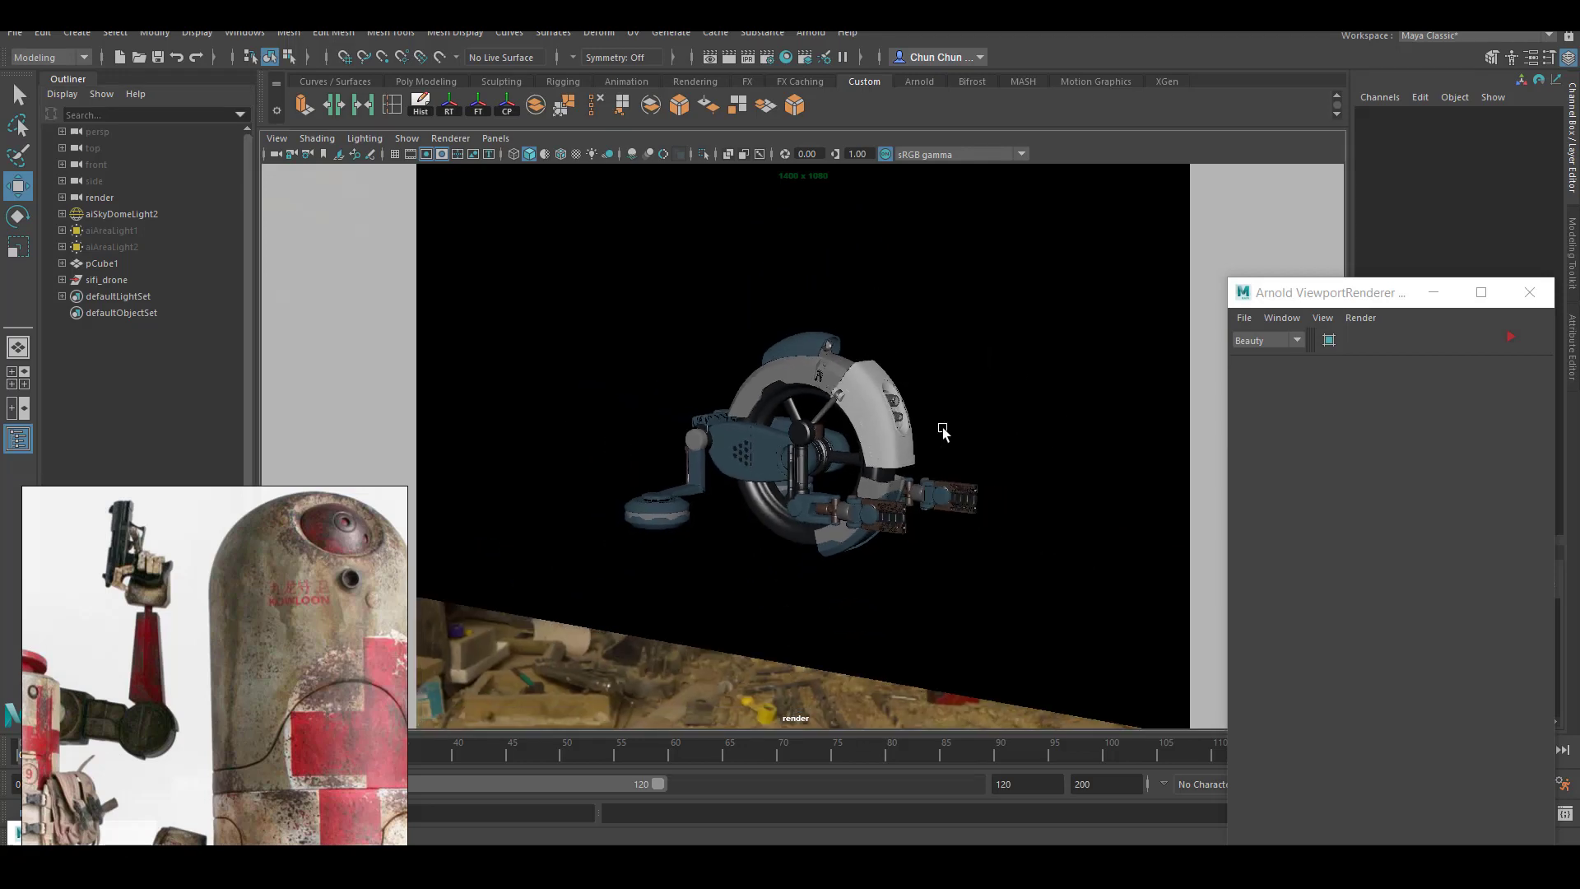
{"action": "left_click", "coordinate": [846, 573]}
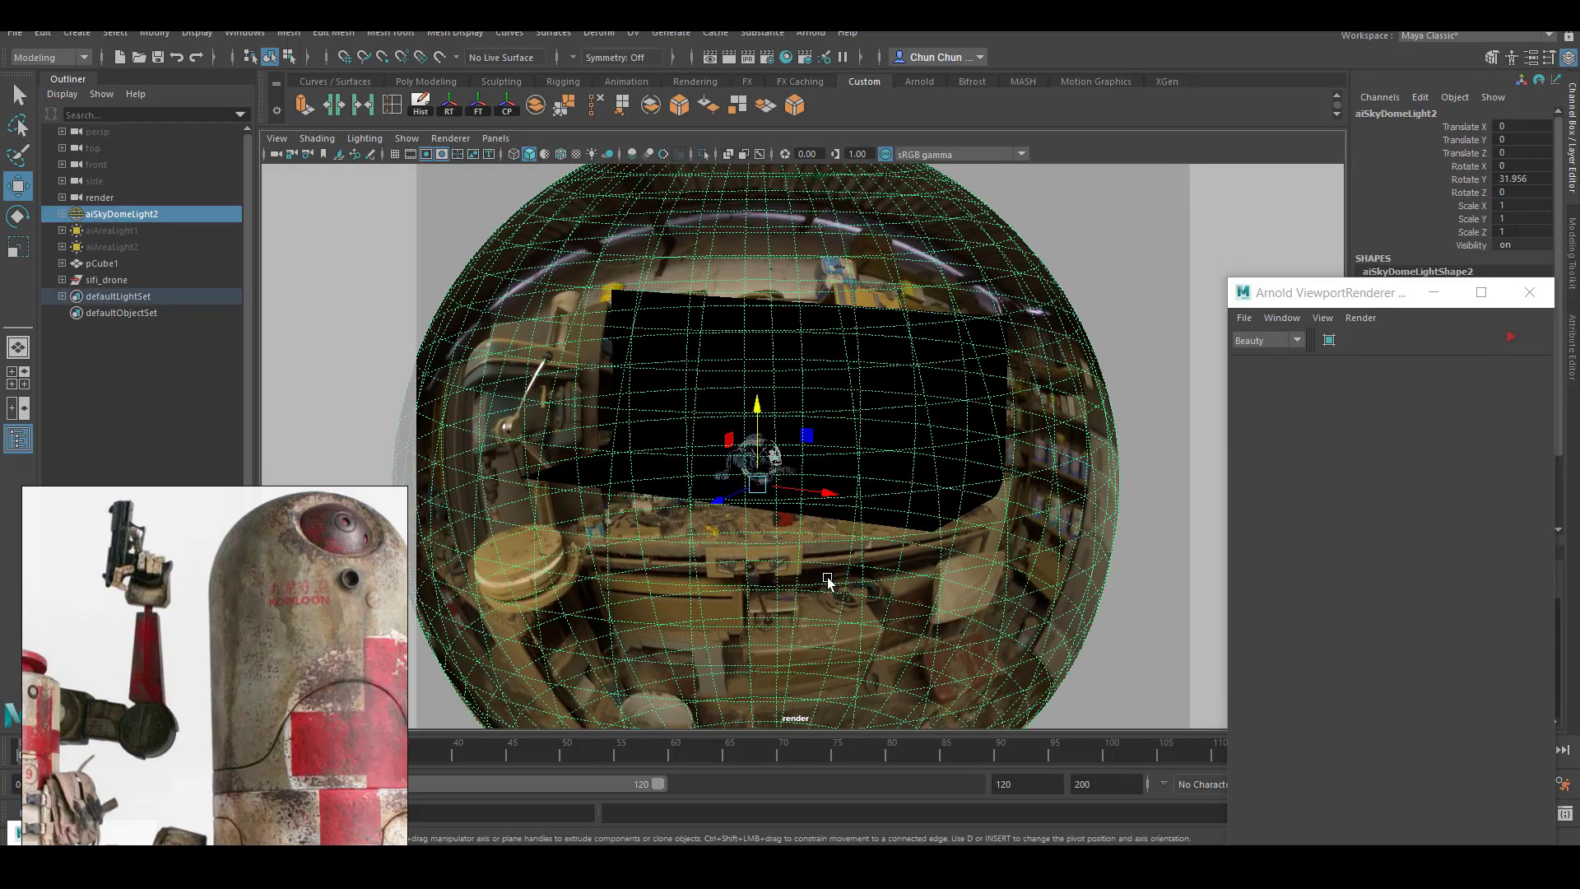
{"action": "left_click_drag", "start_coordinate": [1367, 296], "coordinate": [1269, 607]}
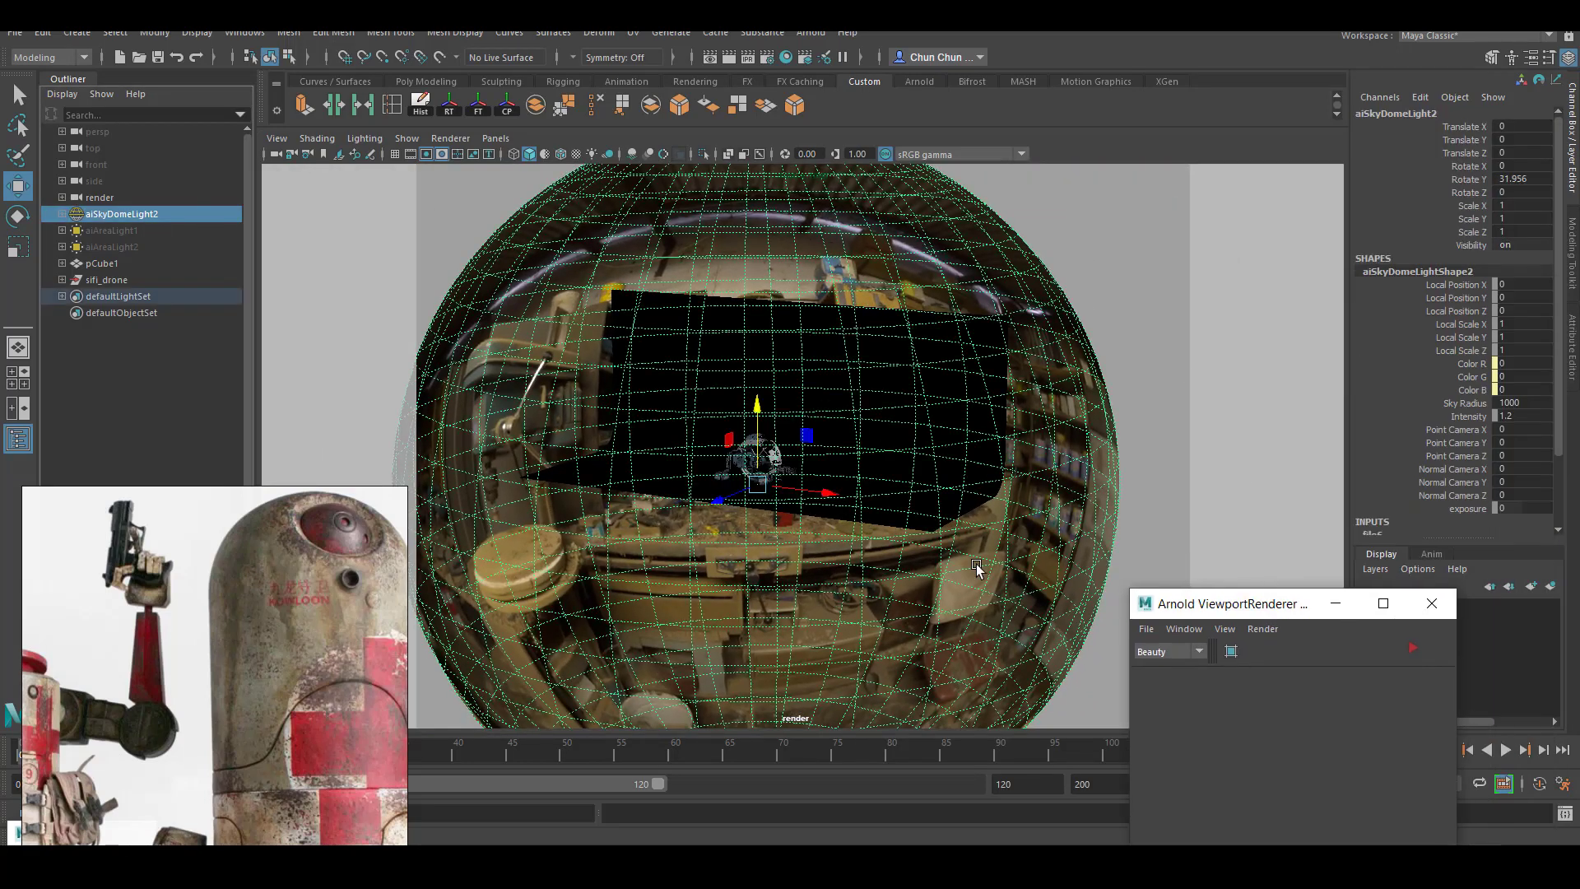
Check backdrop pCube1's material in Hypershade, then render the current frame
{"action": "left_click", "coordinate": [102, 263]}
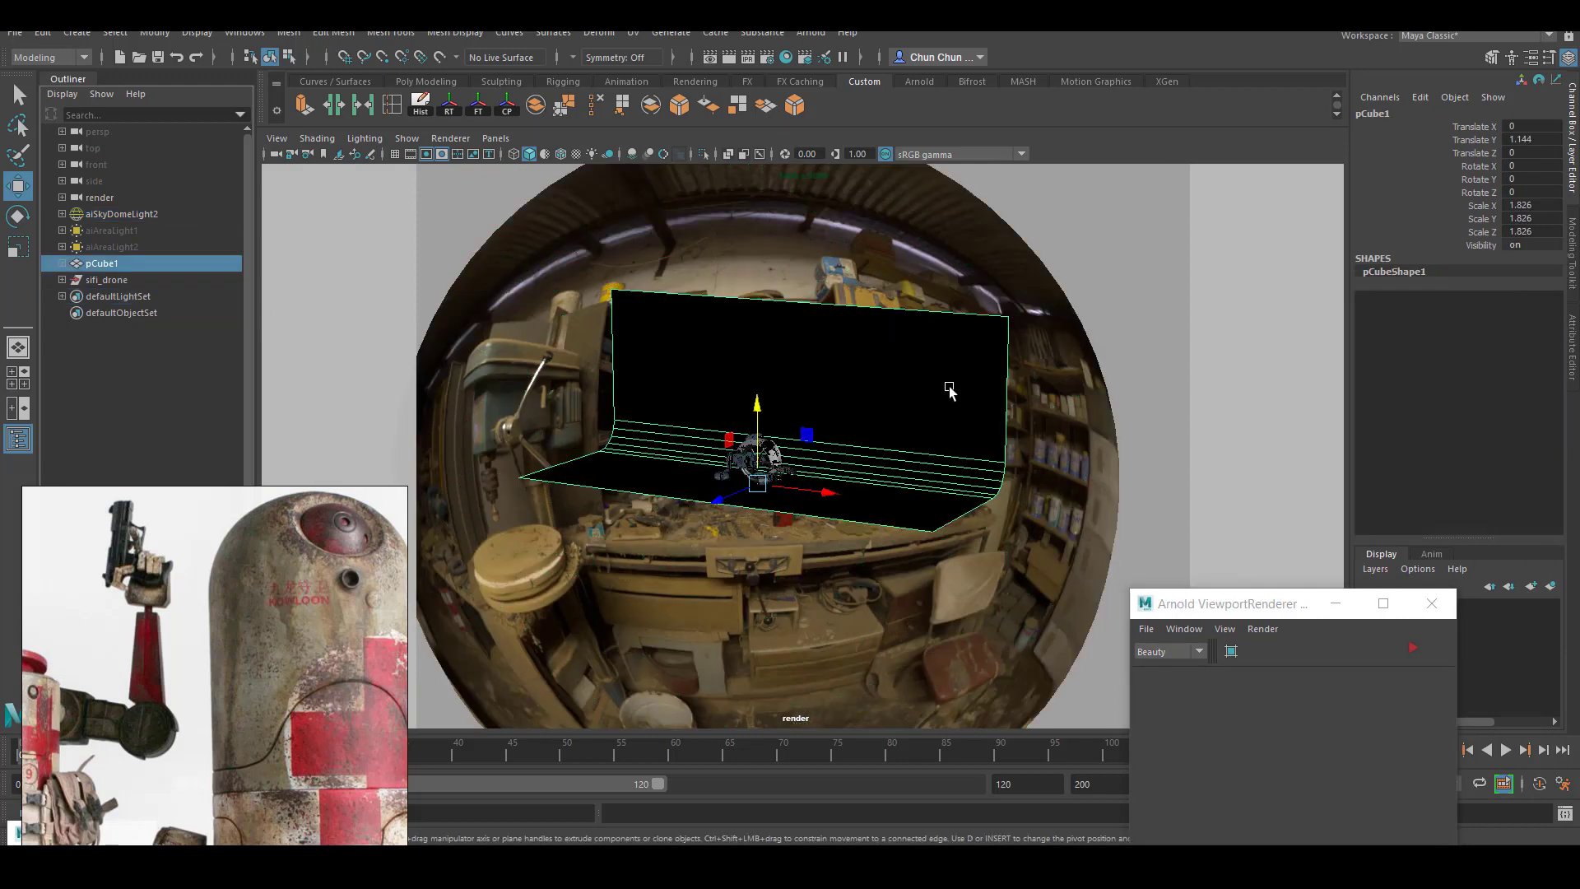
{"action": "left_click_drag", "start_coordinate": [846, 348], "coordinate": [876, 421], "text": "alt"}
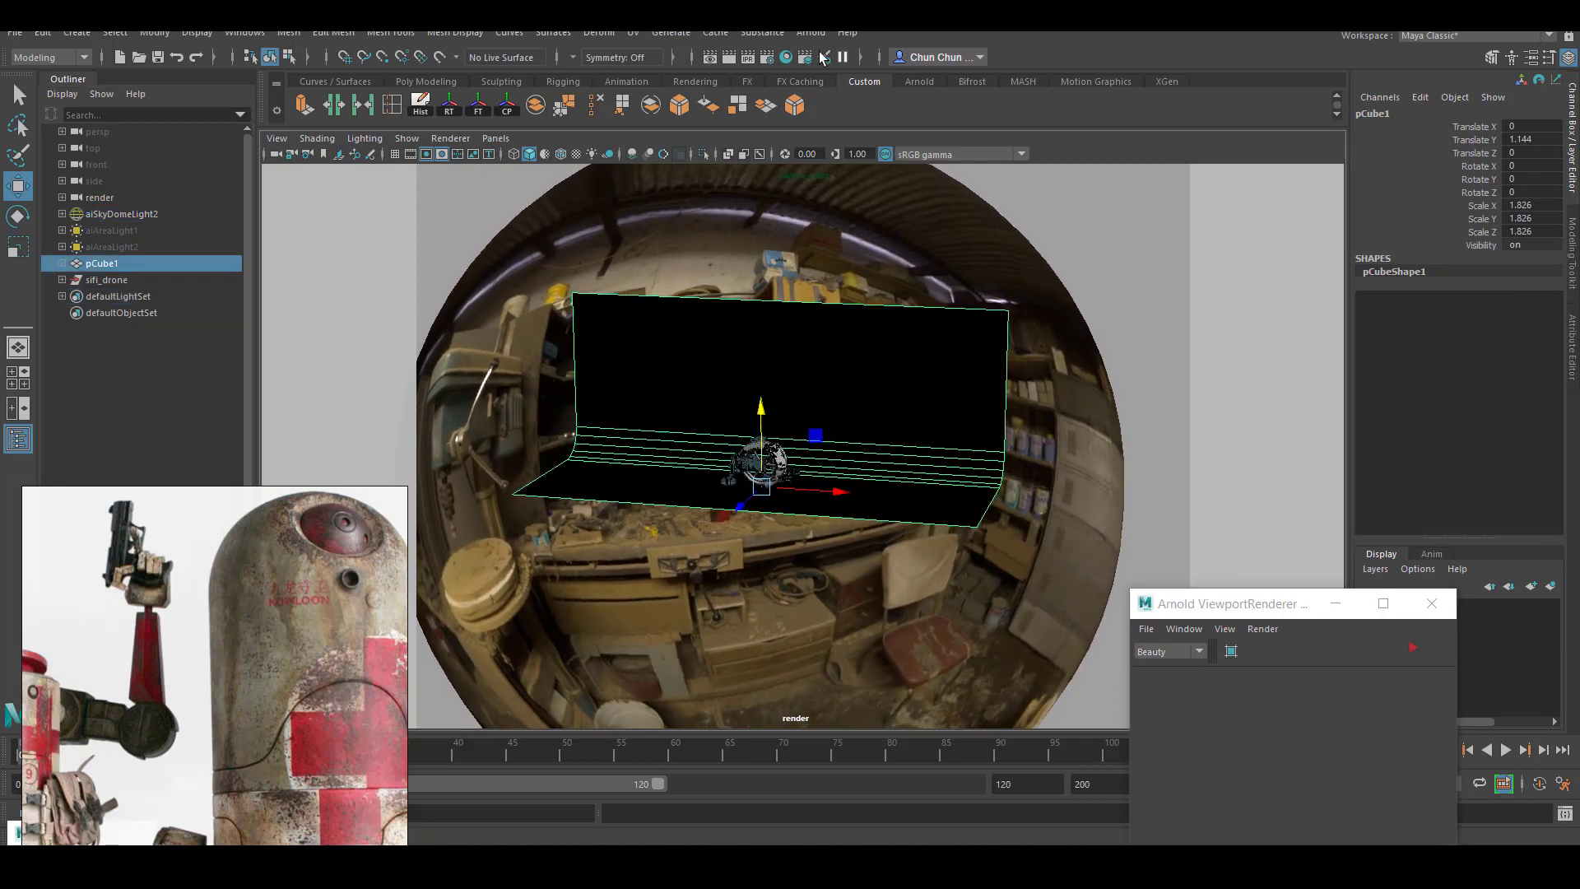
{"action": "left_click", "coordinate": [822, 57]}
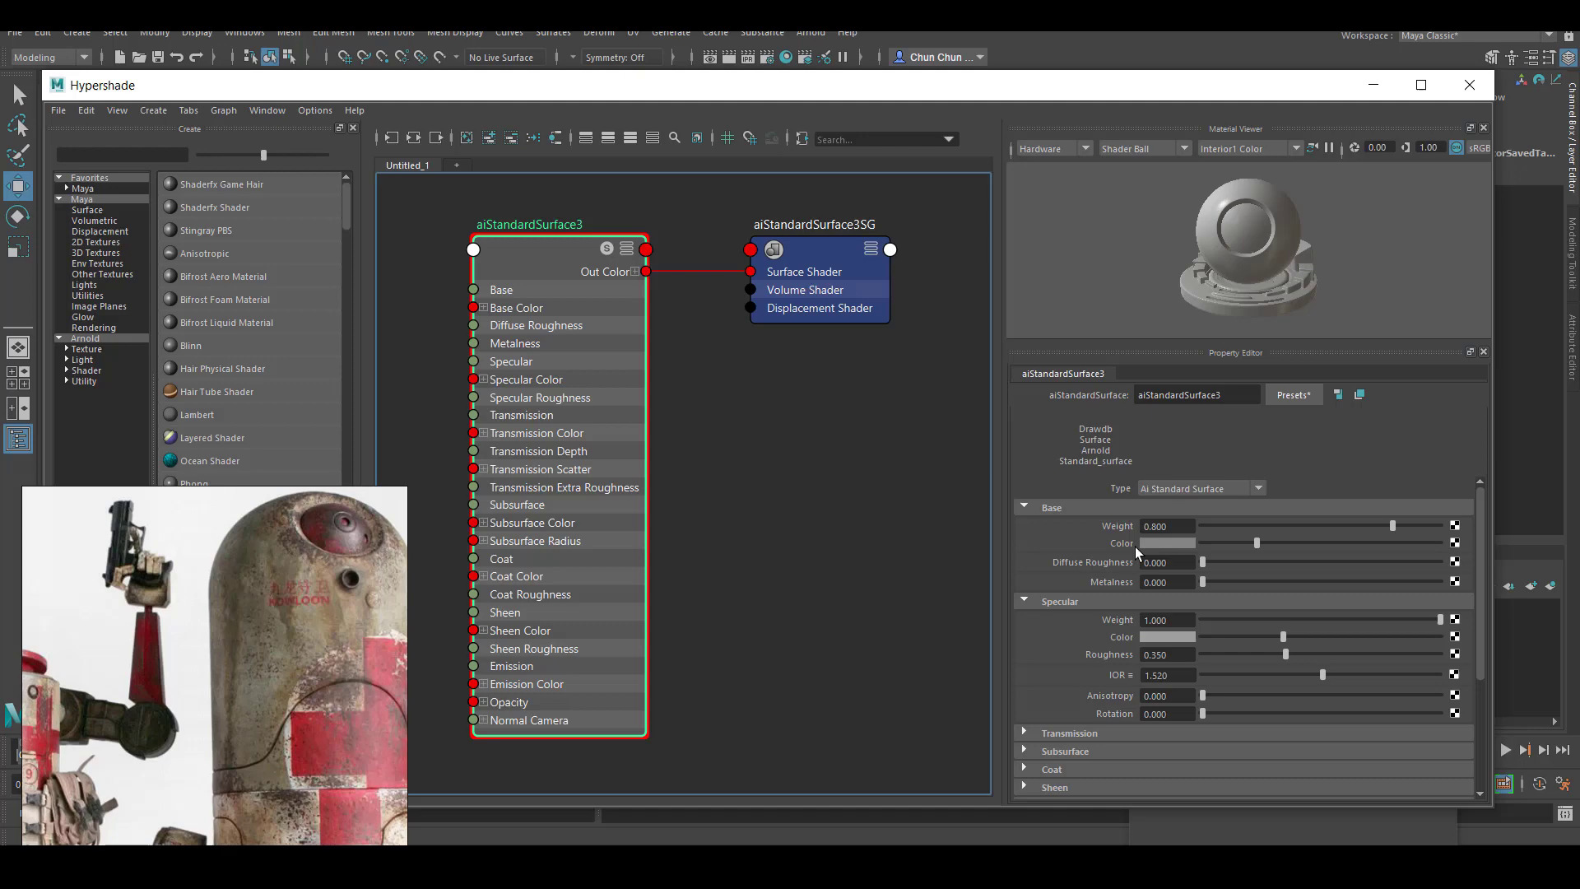
{"action": "left_click", "coordinate": [1470, 85]}
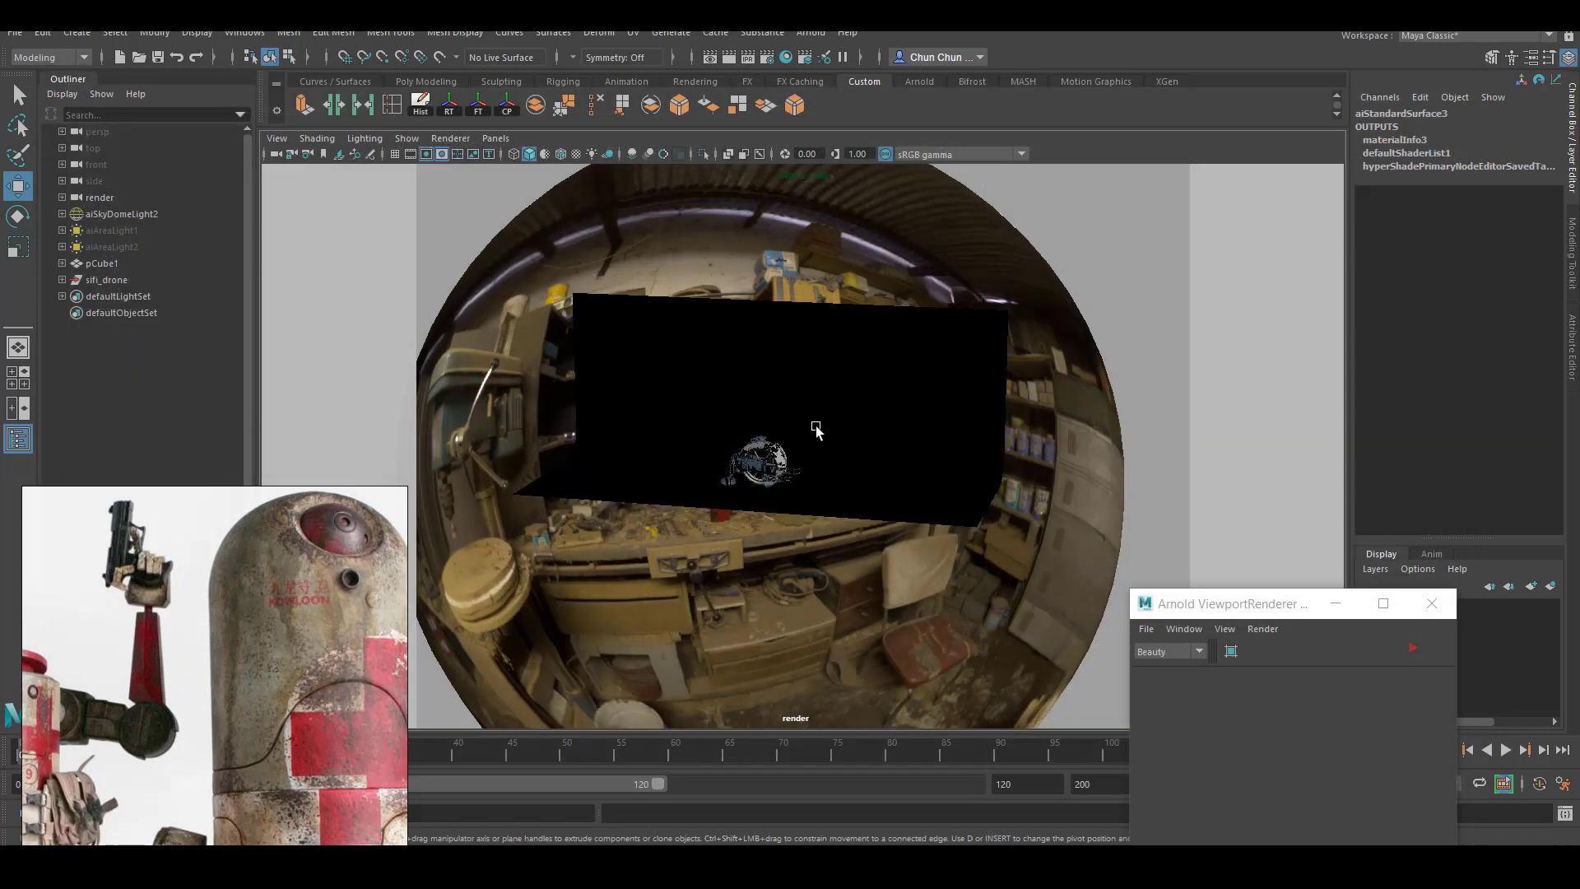
{"action": "scroll", "coordinate": [909, 484], "scroll_direction": "up", "scroll_amount": 3}
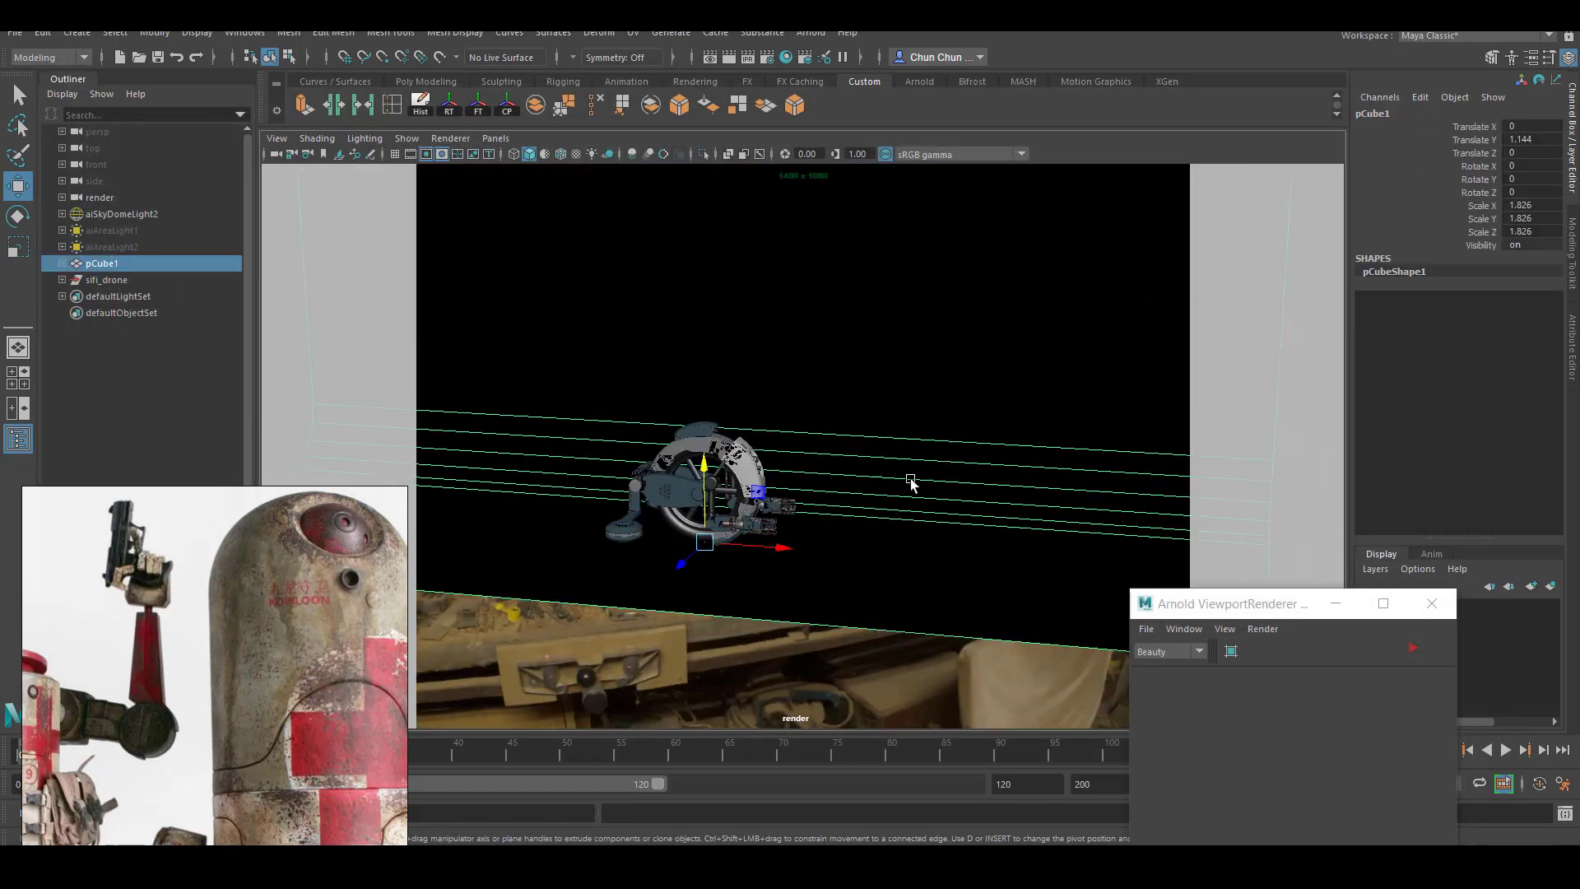
{"action": "scroll", "coordinate": [902, 481], "scroll_direction": "up", "scroll_amount": 2}
{"action": "scroll", "coordinate": [902, 479], "scroll_direction": "up", "scroll_amount": 3}
{"action": "left_click", "coordinate": [767, 57]}
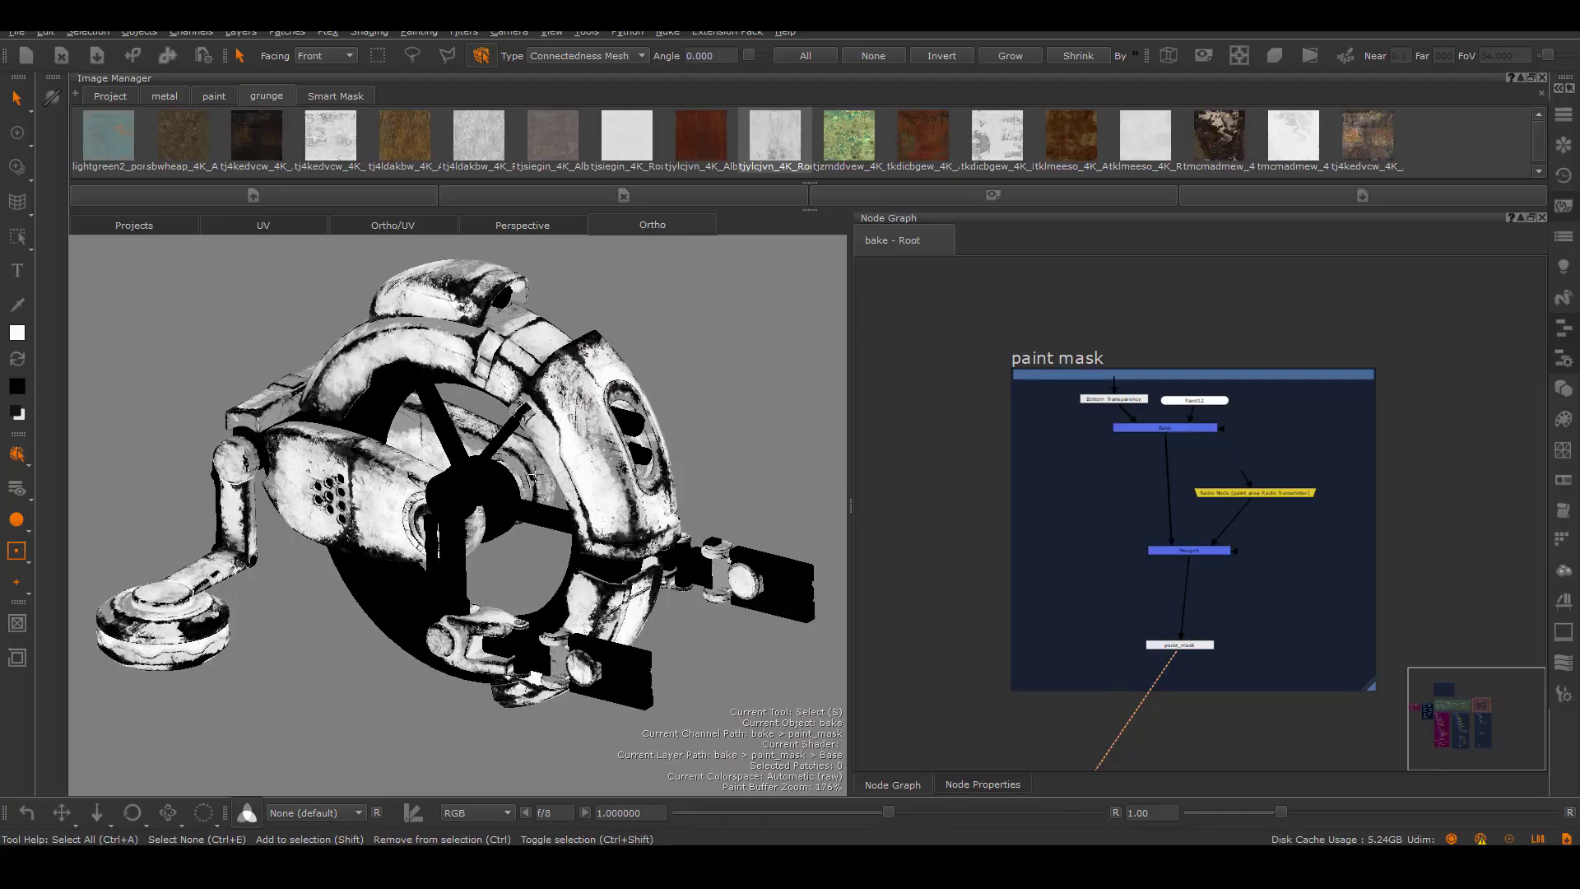
Orbit and zoom around the drone to inspect it up close
{"action": "right_click_drag", "start_coordinate": [510, 479], "coordinate": [502, 580], "text": "alt"}
{"action": "left_click_drag", "start_coordinate": [501, 580], "coordinate": [563, 520], "text": "alt"}
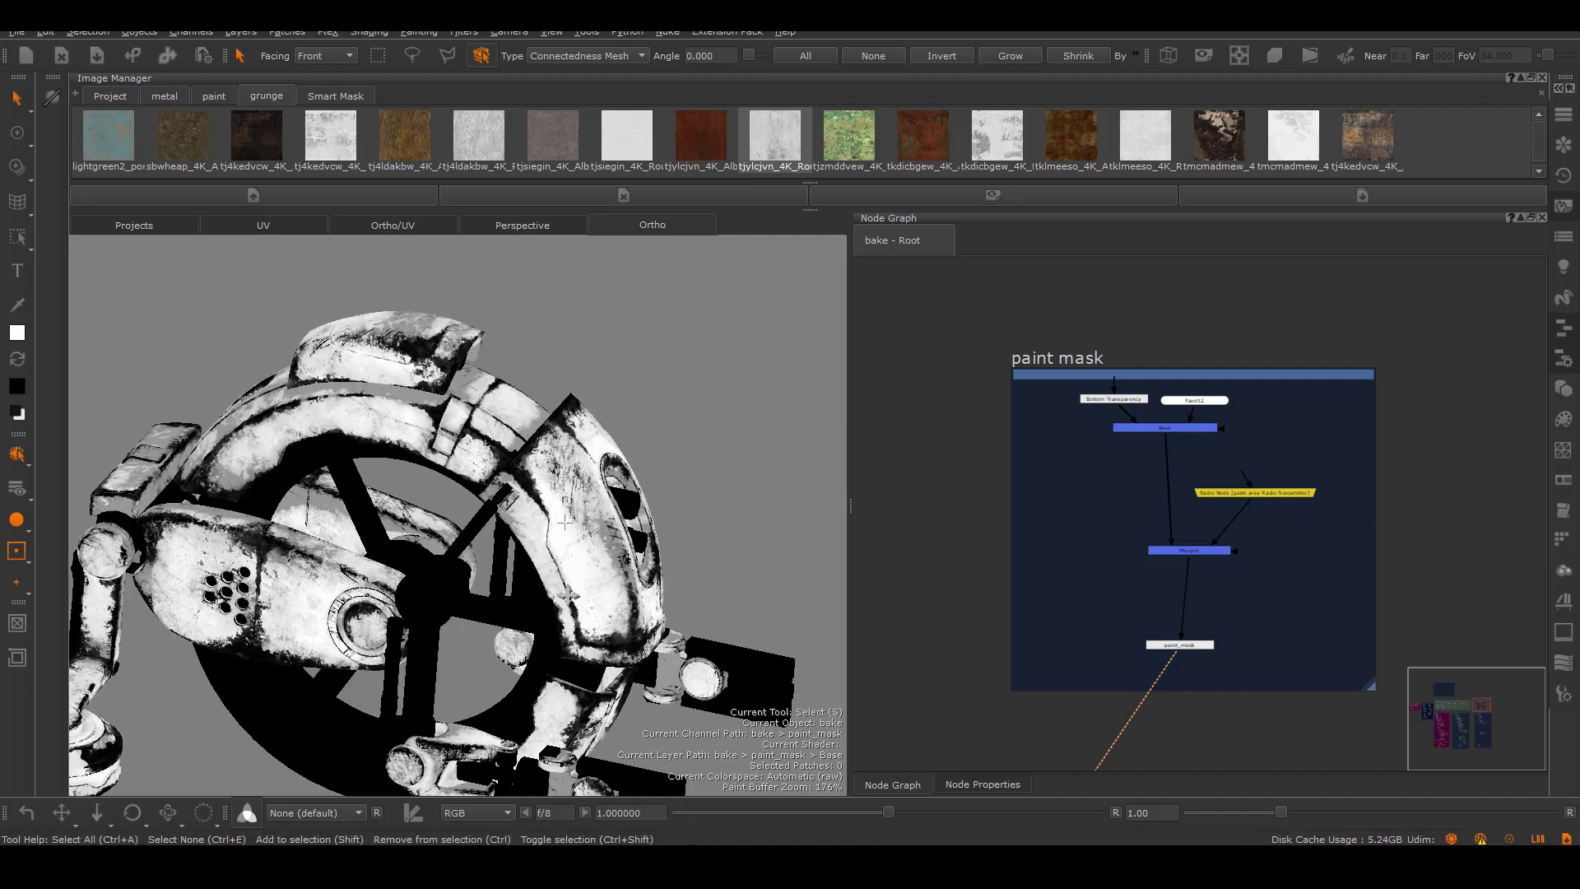
{"action": "right_click_drag", "start_coordinate": [563, 521], "coordinate": [565, 549], "text": "alt"}
{"action": "left_click_drag", "start_coordinate": [565, 549], "coordinate": [592, 544], "text": "alt"}
{"action": "right_click_drag", "start_coordinate": [593, 544], "coordinate": [592, 494], "text": "alt"}
{"action": "middle_click_drag", "start_coordinate": [592, 494], "coordinate": [575, 509], "text": "alt"}
{"action": "left_click_drag", "start_coordinate": [576, 509], "coordinate": [618, 532], "text": "alt"}
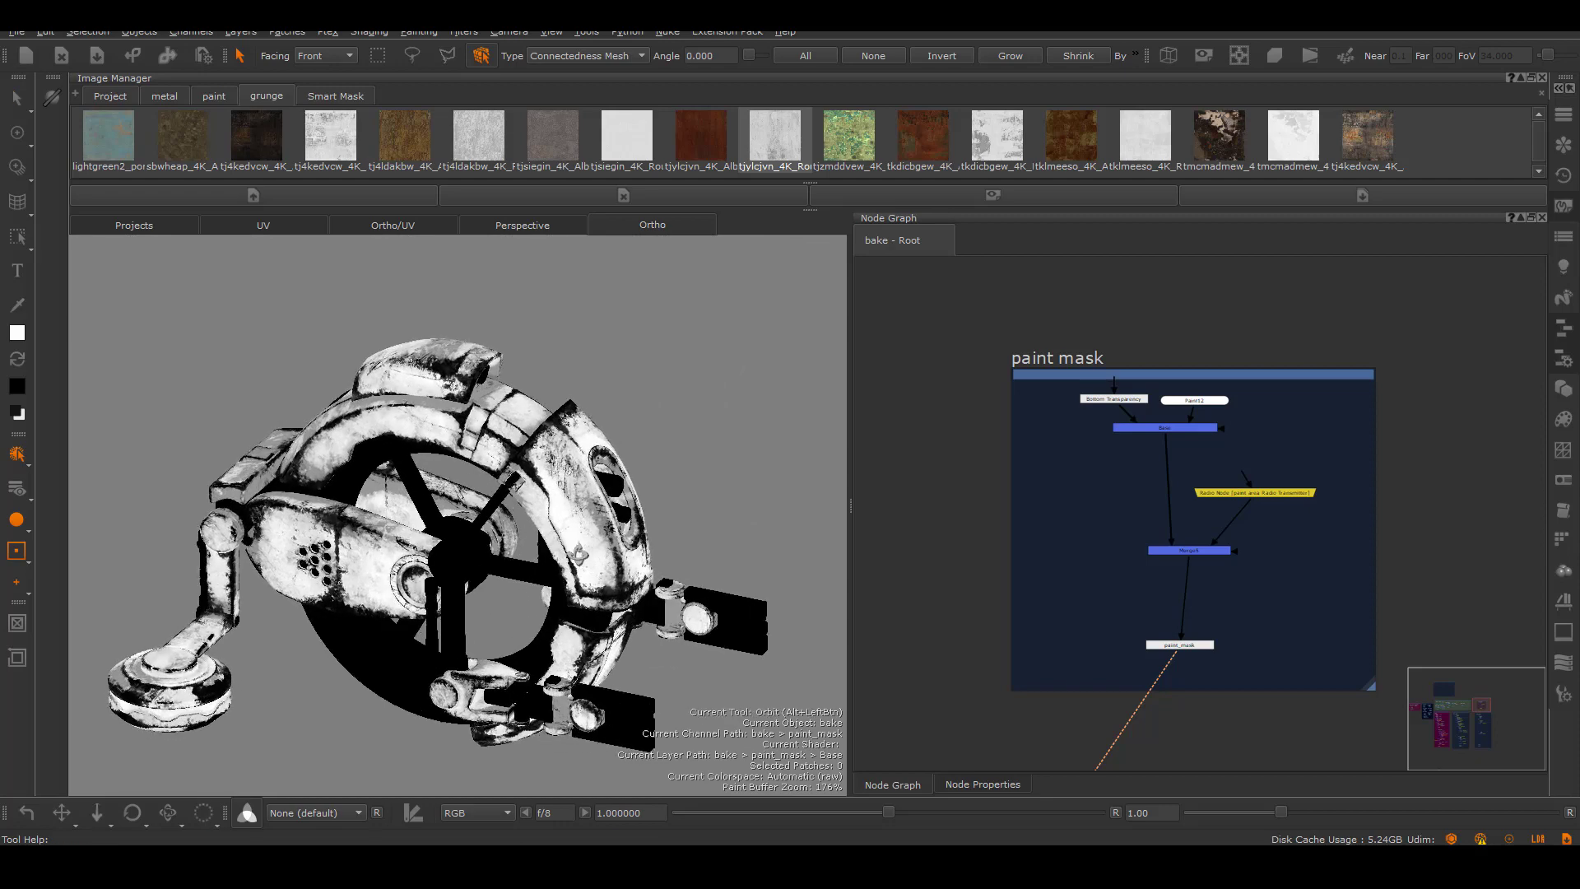
Export the flattened paint_mask channel with template paint_mask.$UDIM.tif, all patches
{"action": "left_click", "coordinate": [1183, 645]}
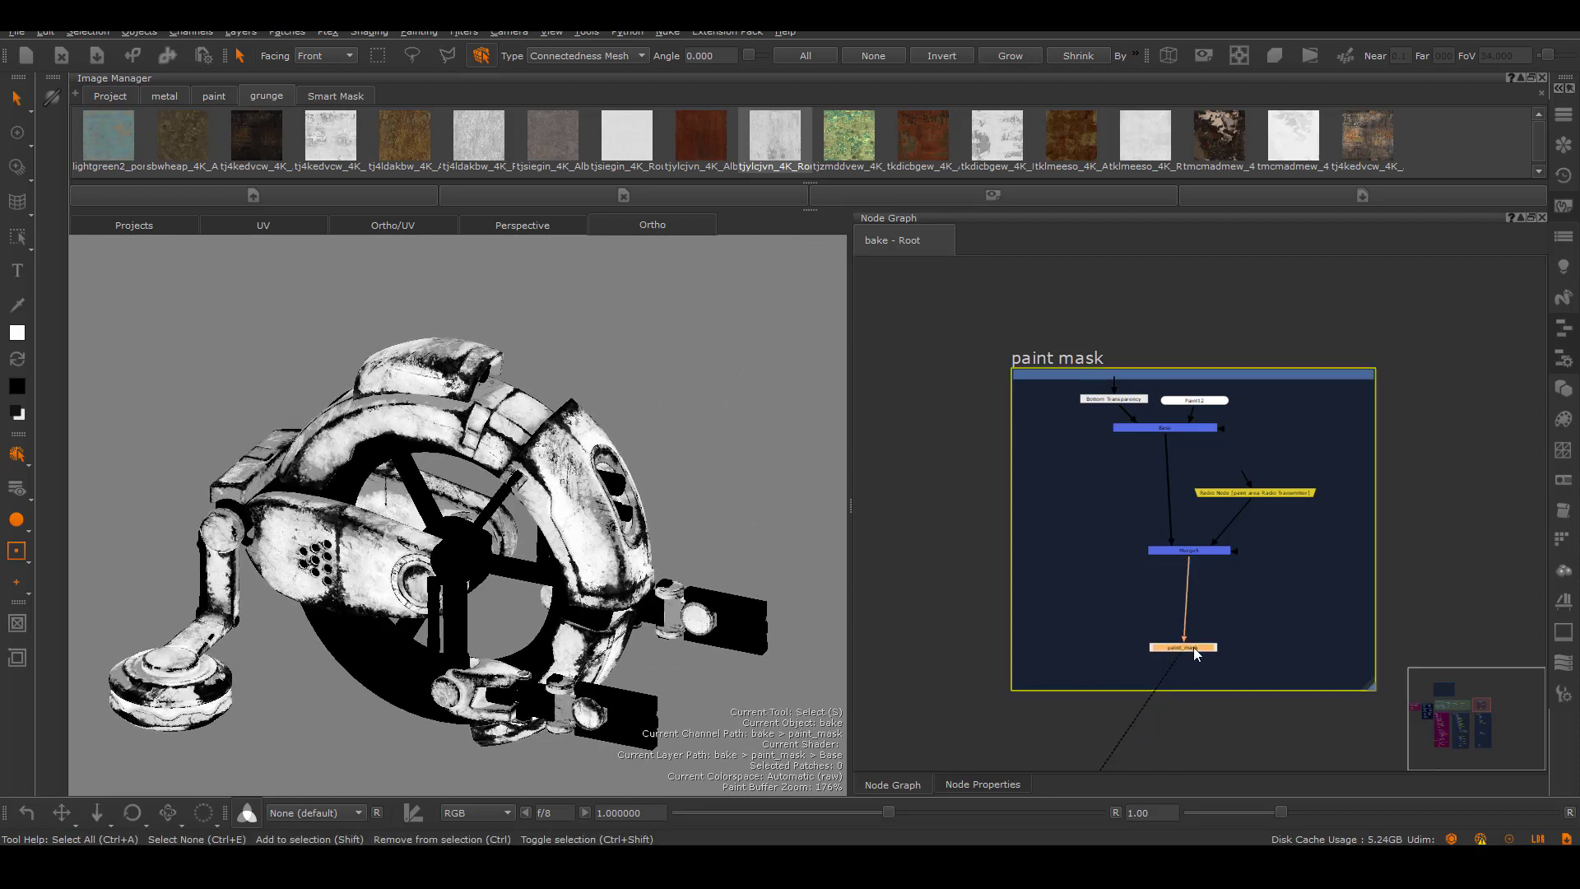
{"action": "left_click", "coordinate": [1563, 119]}
{"action": "right_click", "coordinate": [1228, 307]}
{"action": "mouse_move", "coordinate": [1289, 647]}
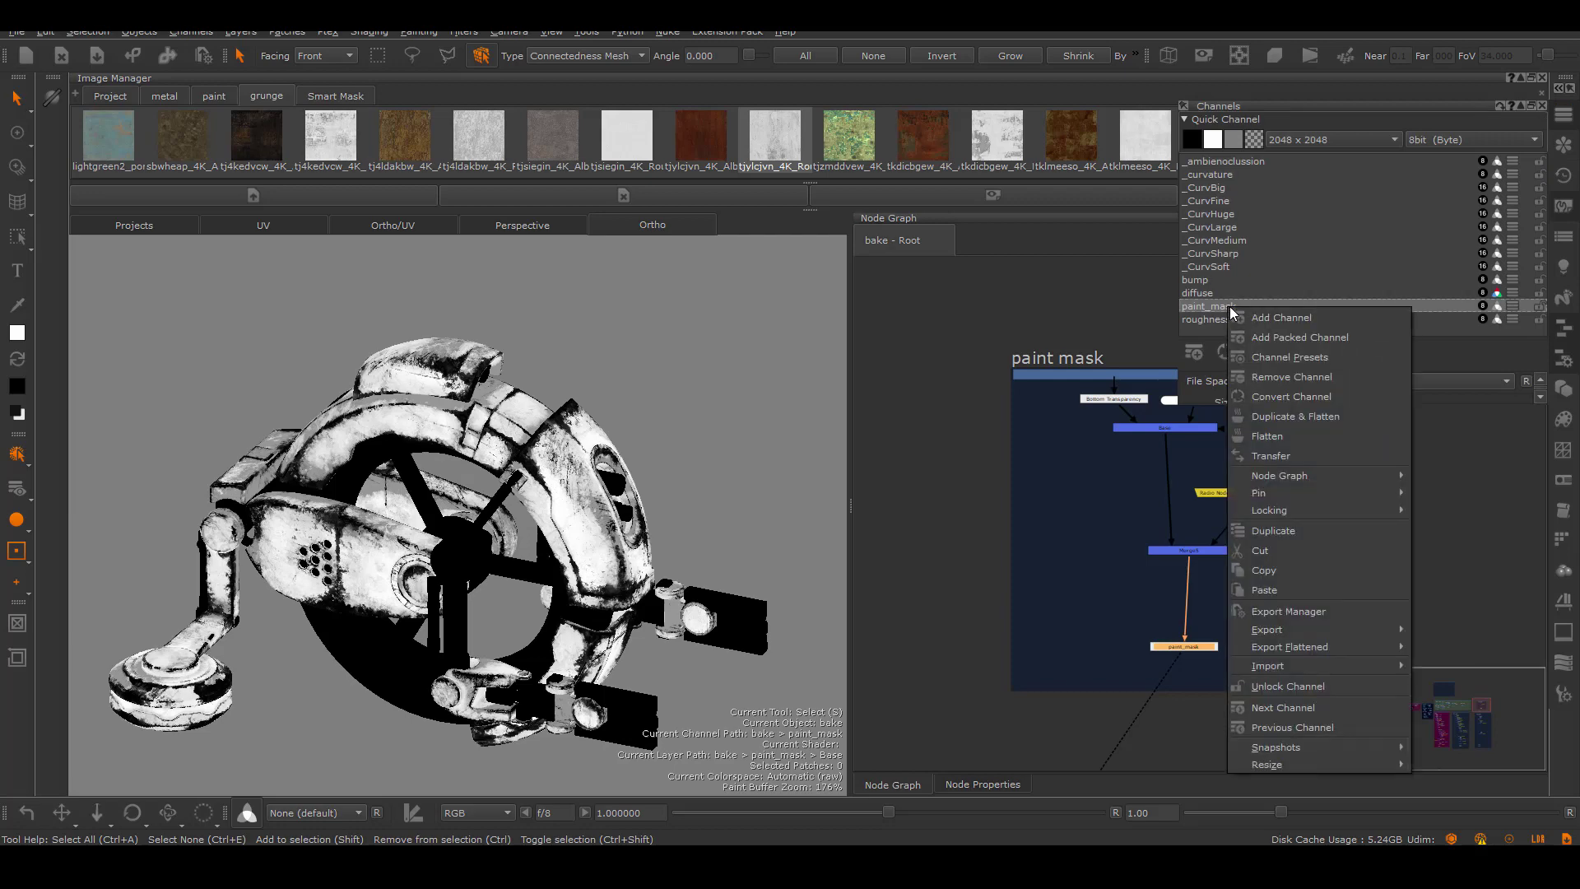
{"action": "left_click", "coordinate": [1084, 666]}
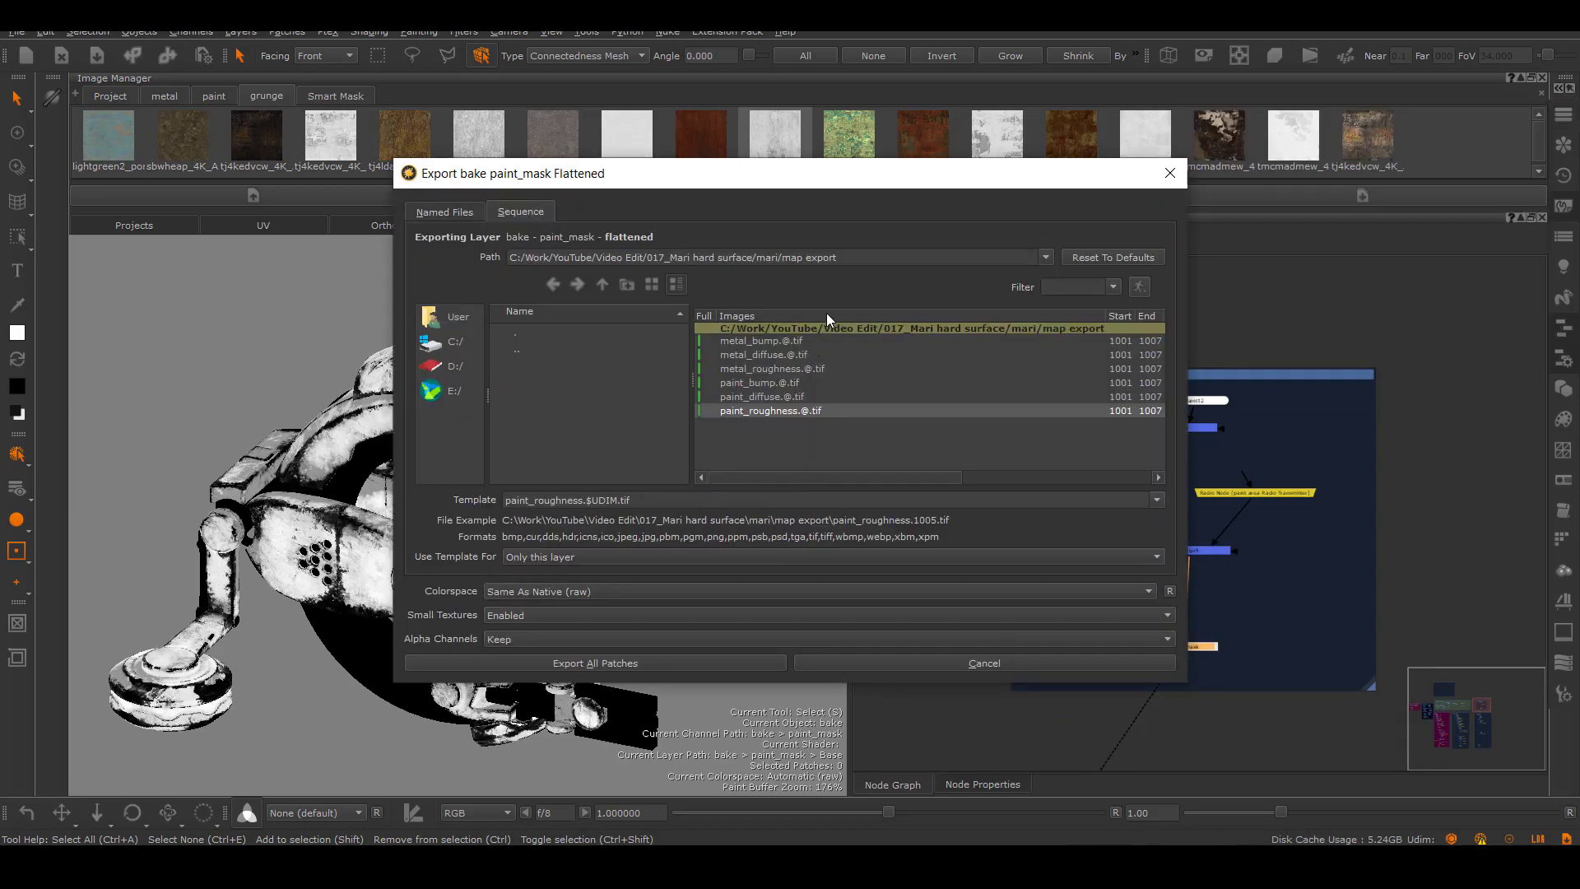
{"action": "left_click", "coordinate": [581, 500]}
{"action": "key", "text": "BackSpace"}
{"action": "key", "text": "BackSpace"}
{"action": "key", "text": "BackSpace"}
{"action": "key", "text": "BackSpace"}
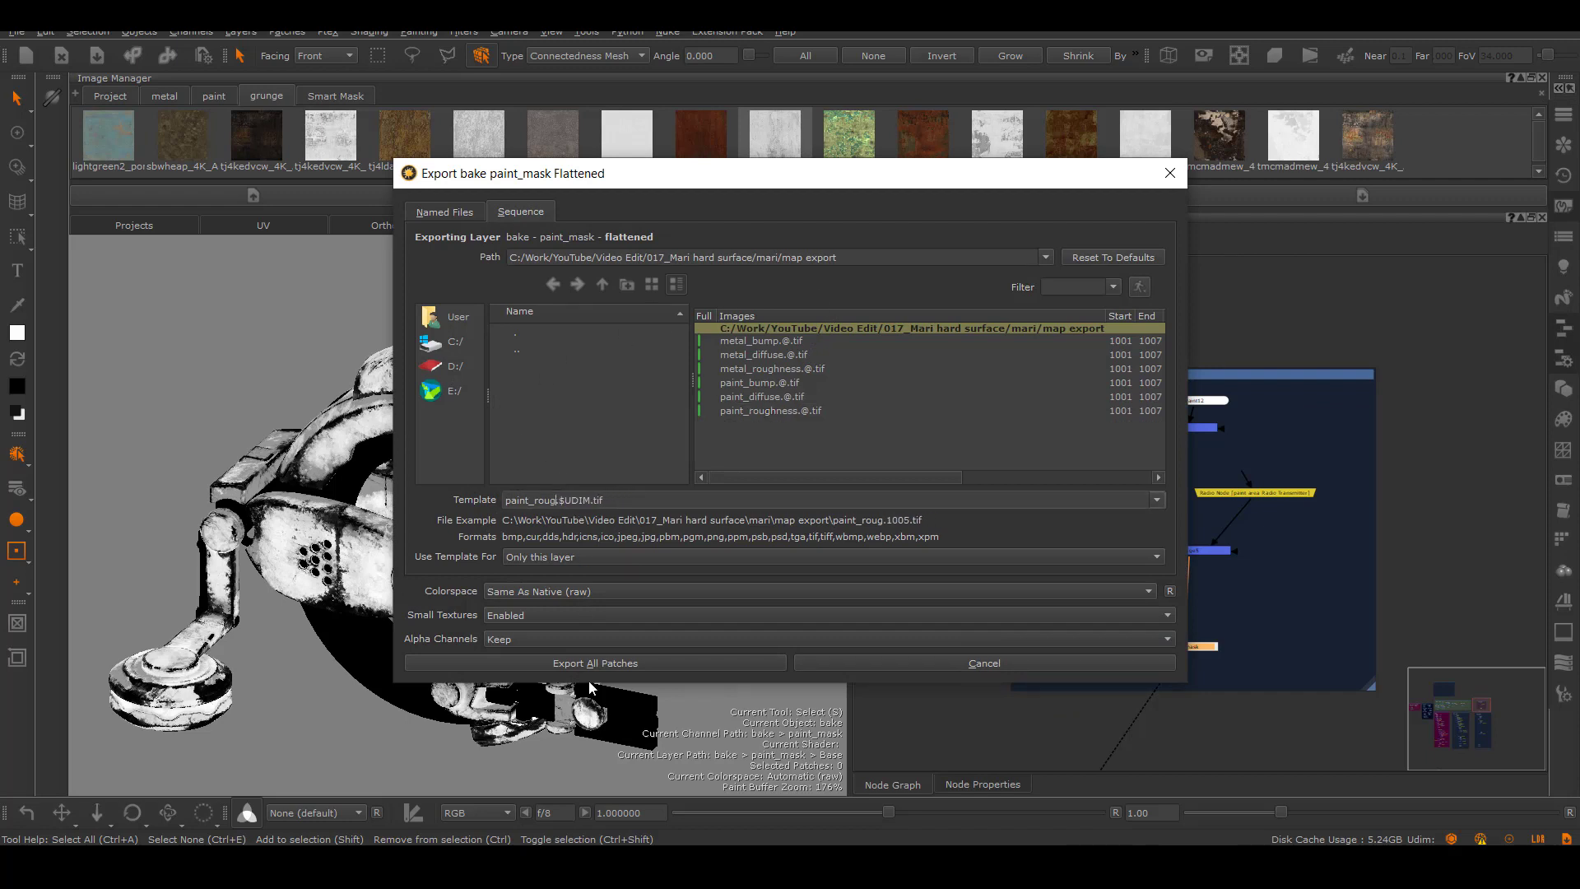
{"action": "key", "text": "BackSpace"}
{"action": "key", "text": "BackSpace"}
{"action": "key", "text": "BackSpace"}
{"action": "key", "text": "BackSpace"}
{"action": "key", "text": "BackSpace"}
{"action": "type", "text": "mas"}
{"action": "type", "text": "k"}
{"action": "left_click", "coordinate": [640, 663]}
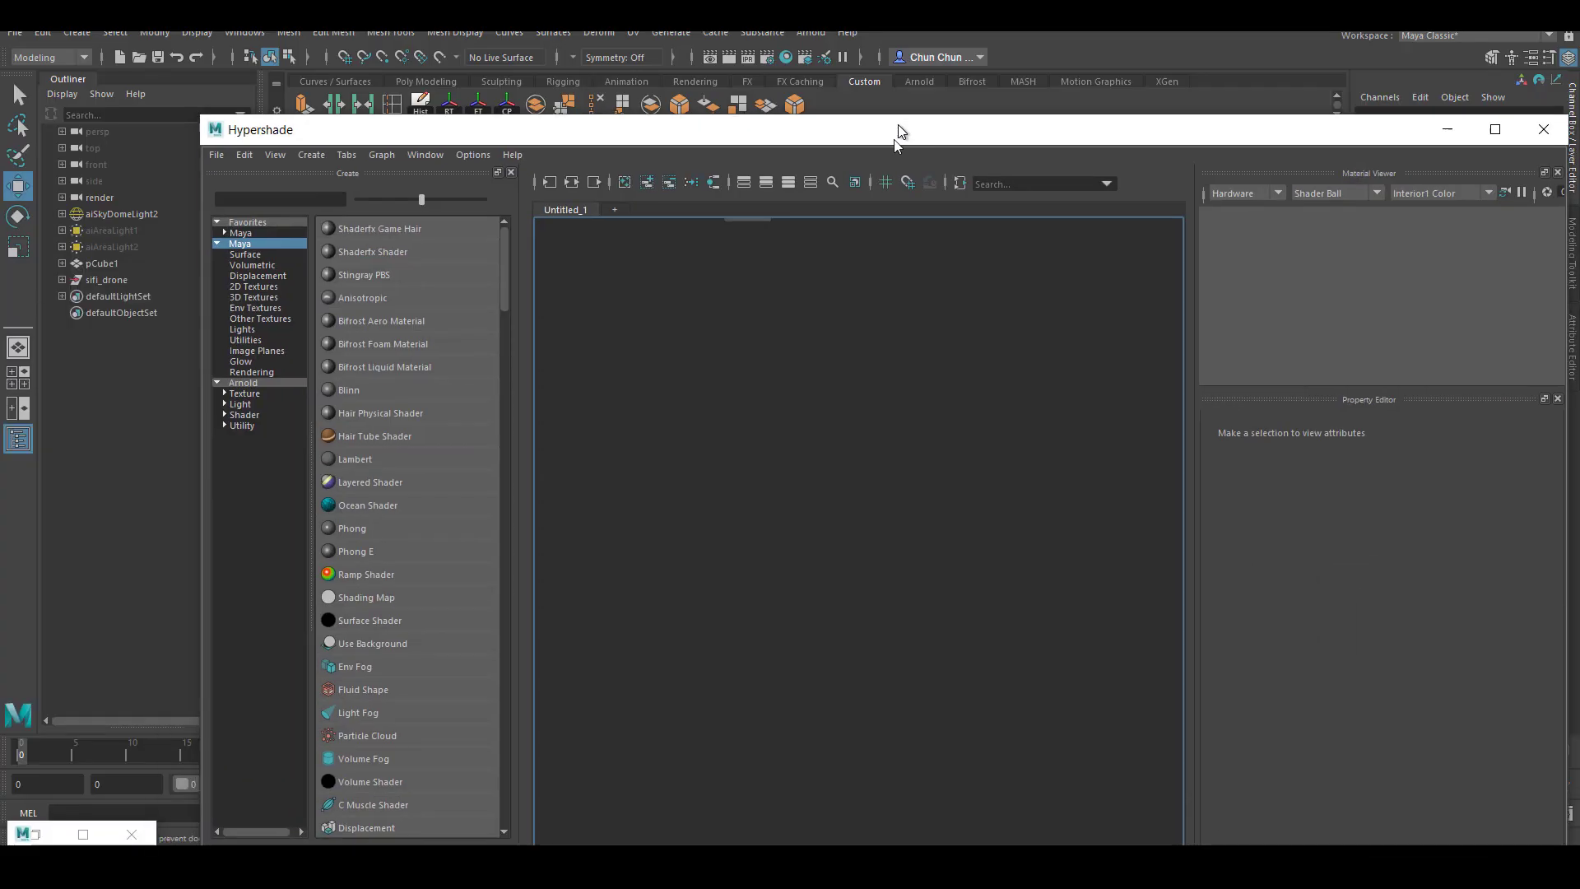
Create an Arnold layer shader named sifi_drone1 with its first layer named metal
{"action": "left_click_drag", "start_coordinate": [897, 134], "coordinate": [897, 174]}
{"action": "left_click", "coordinate": [244, 455]}
{"action": "left_click", "coordinate": [361, 344]}
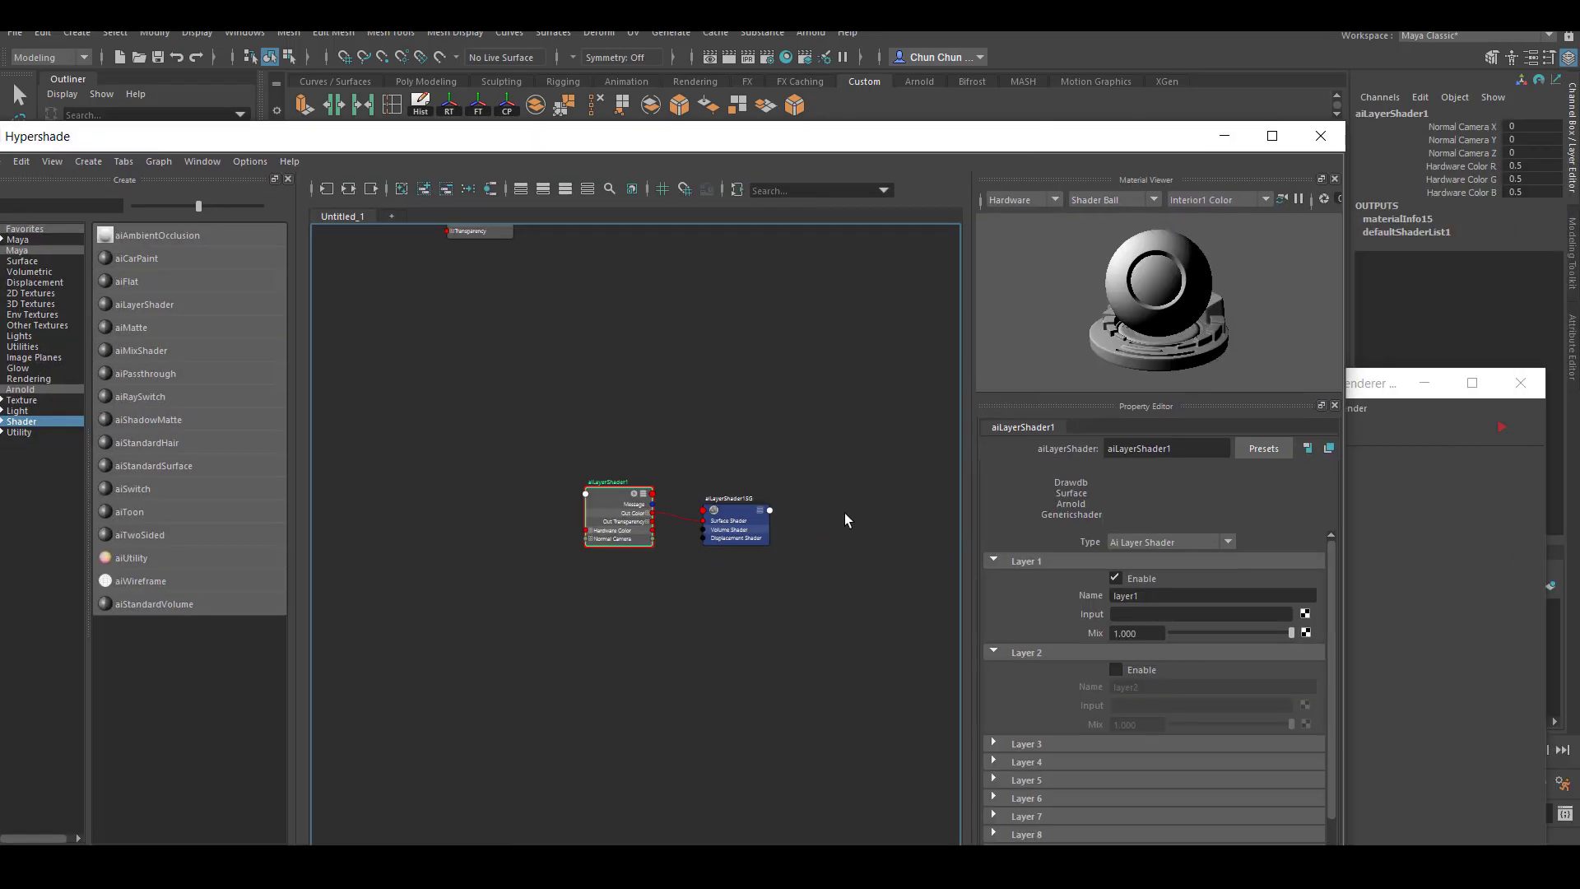
{"action": "left_click", "coordinate": [1137, 449]}
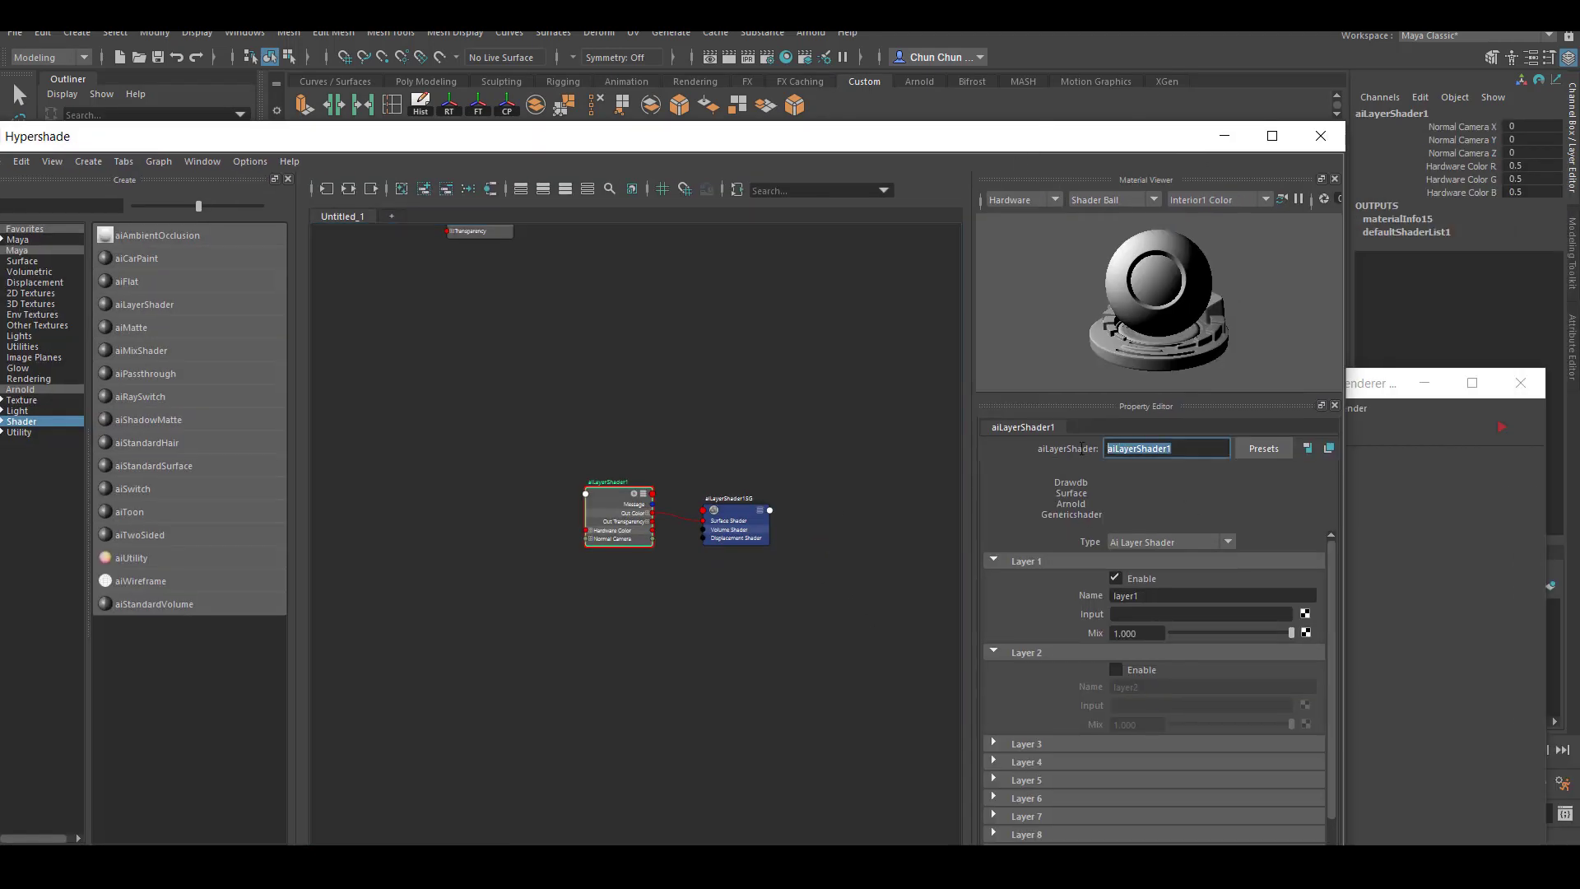
{"action": "type", "text": "sifi_drone1"}
{"action": "key", "text": "Return"}
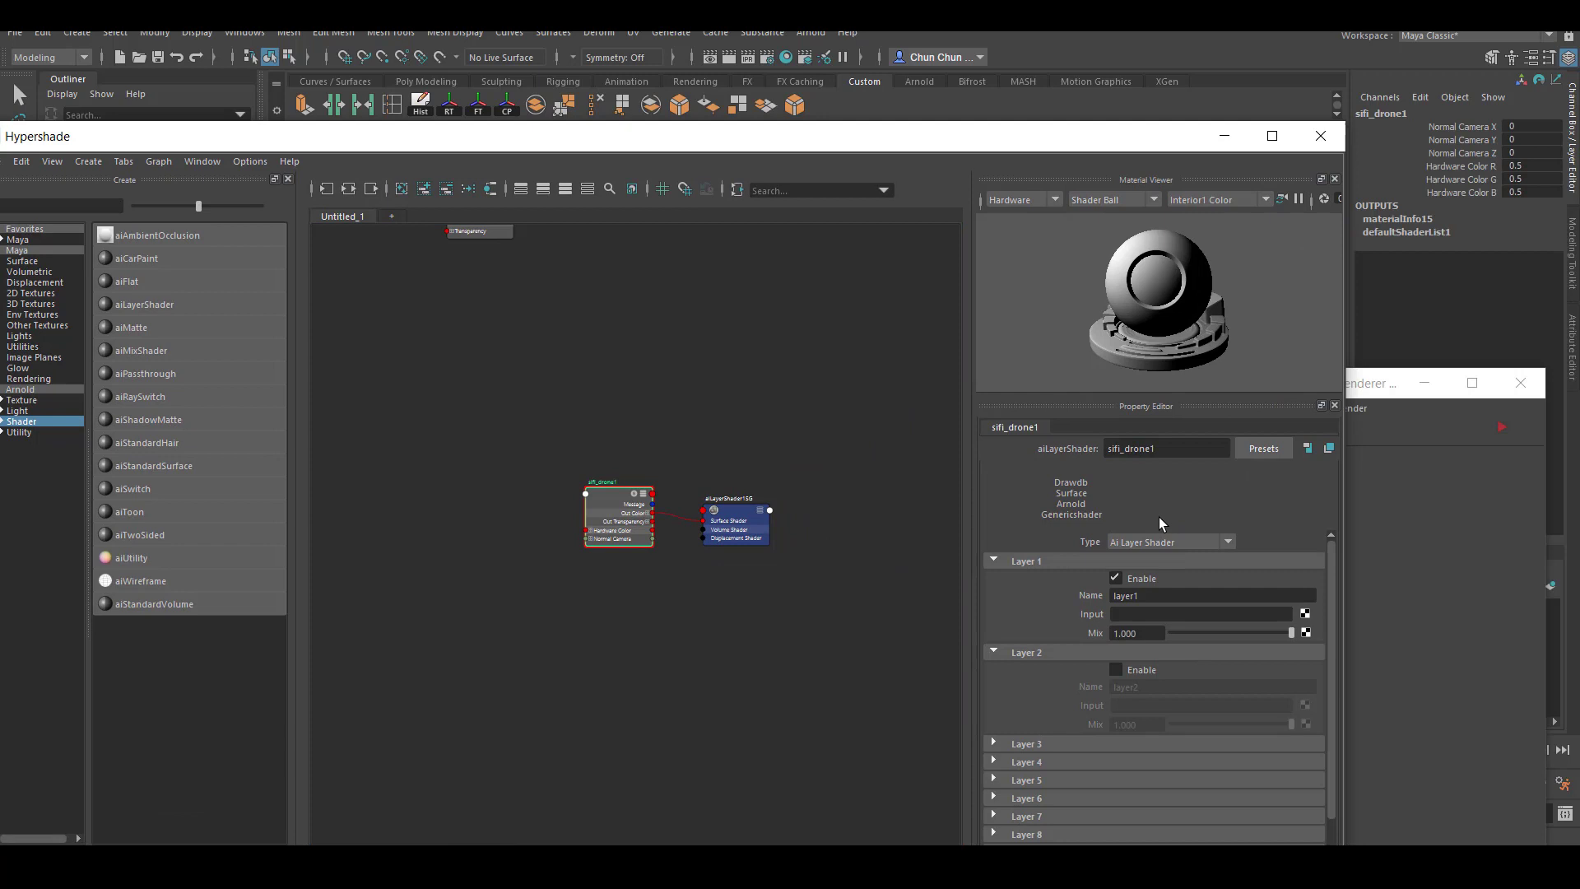
{"action": "double_click", "coordinate": [1167, 595]}
{"action": "type", "text": "metal"}
{"action": "key", "text": "Return"}
Feed the metal layer with a new aiStandardSurface named metal
{"action": "left_click", "coordinate": [1305, 613]}
{"action": "left_click_drag", "start_coordinate": [656, 302], "coordinate": [558, 258]}
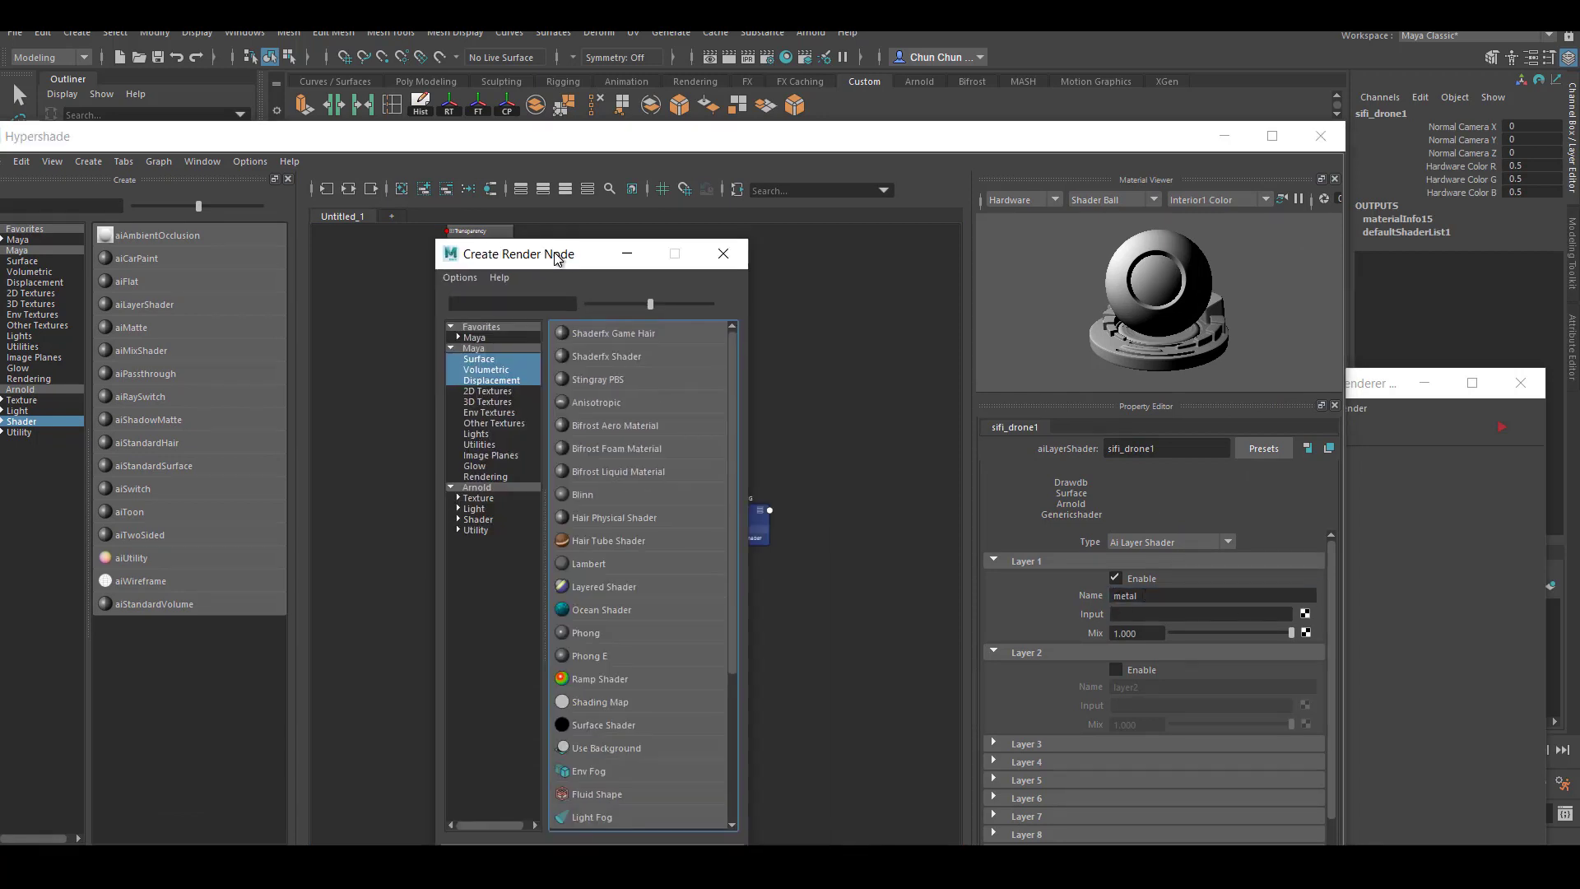
{"action": "left_click", "coordinate": [477, 520]}
{"action": "left_click", "coordinate": [629, 562]}
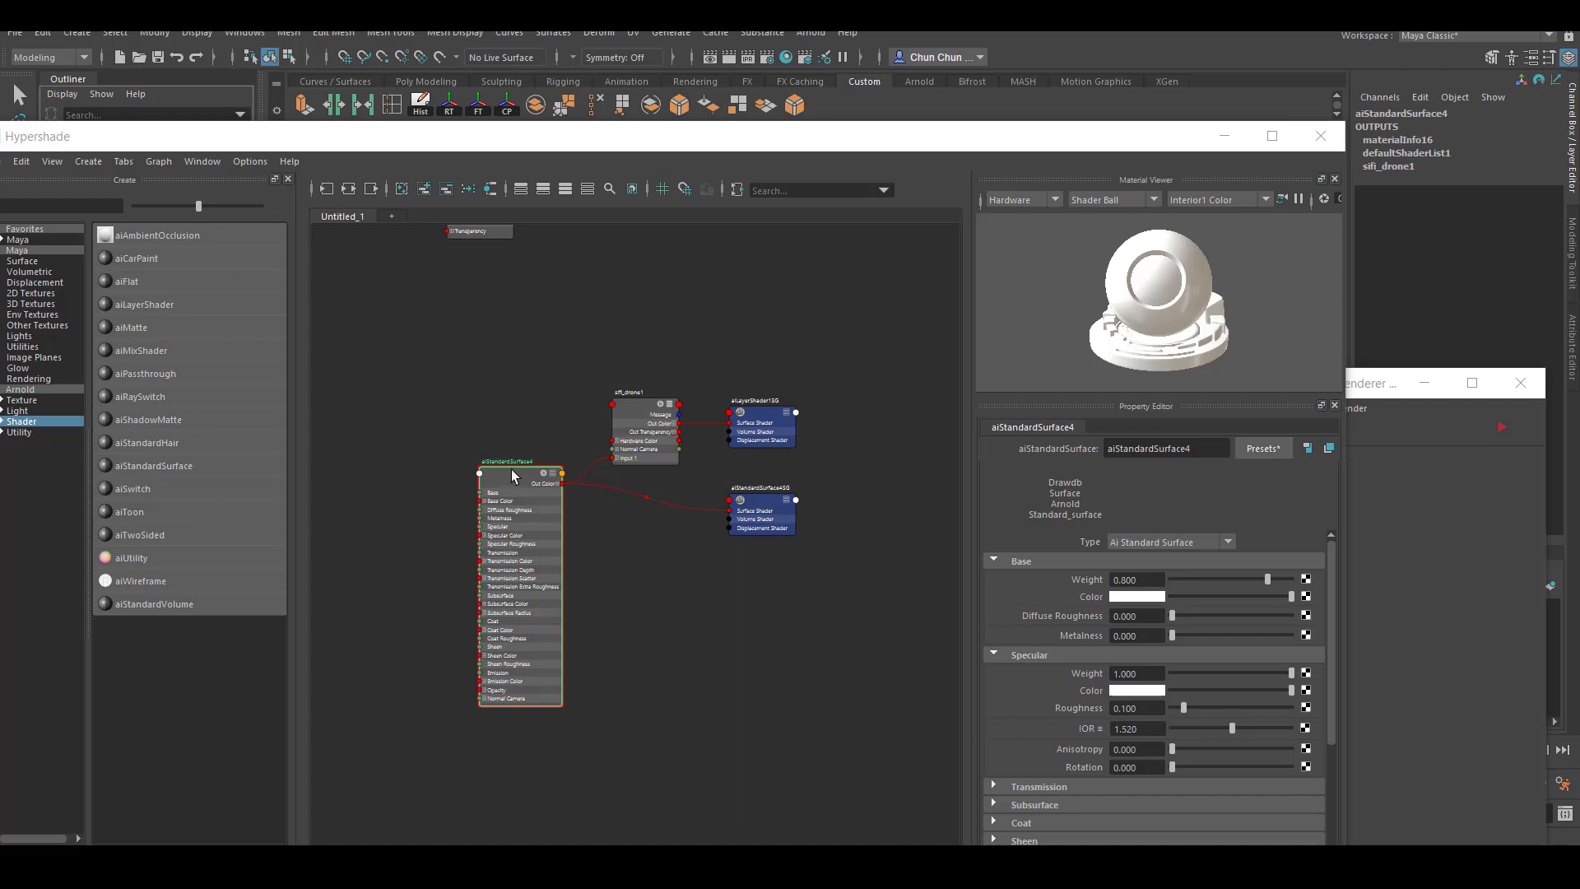
{"action": "double_click", "coordinate": [1166, 449]}
{"action": "type", "text": "metal"}
{"action": "key", "text": "Return"}
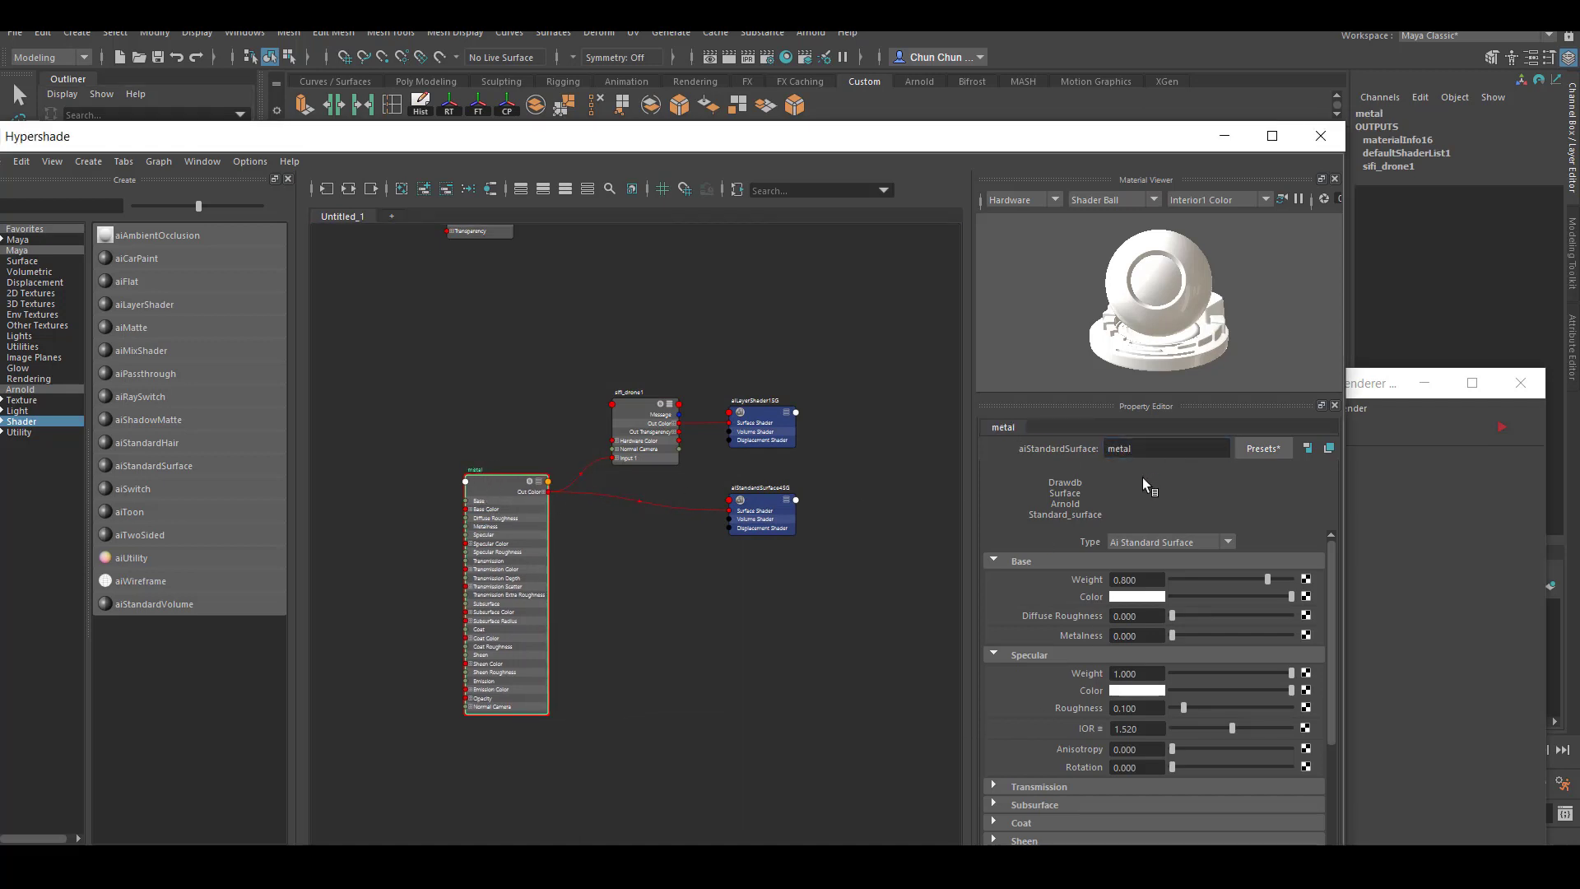
{"action": "left_click_drag", "start_coordinate": [500, 556], "coordinate": [456, 547]}
{"action": "left_click", "coordinate": [637, 421]}
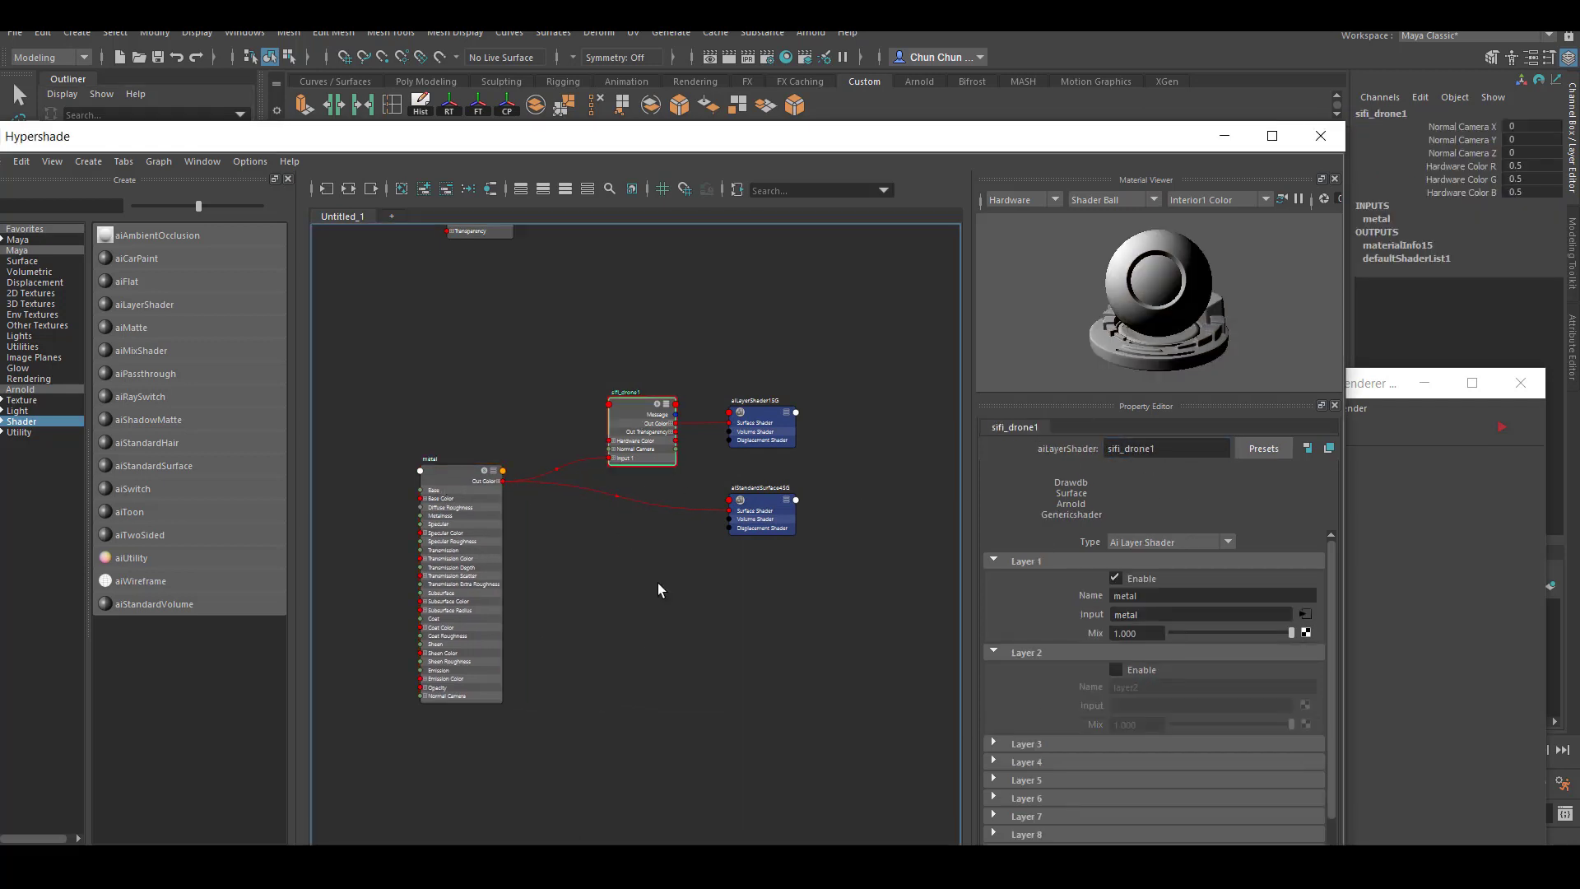
{"action": "left_click", "coordinate": [447, 480]}
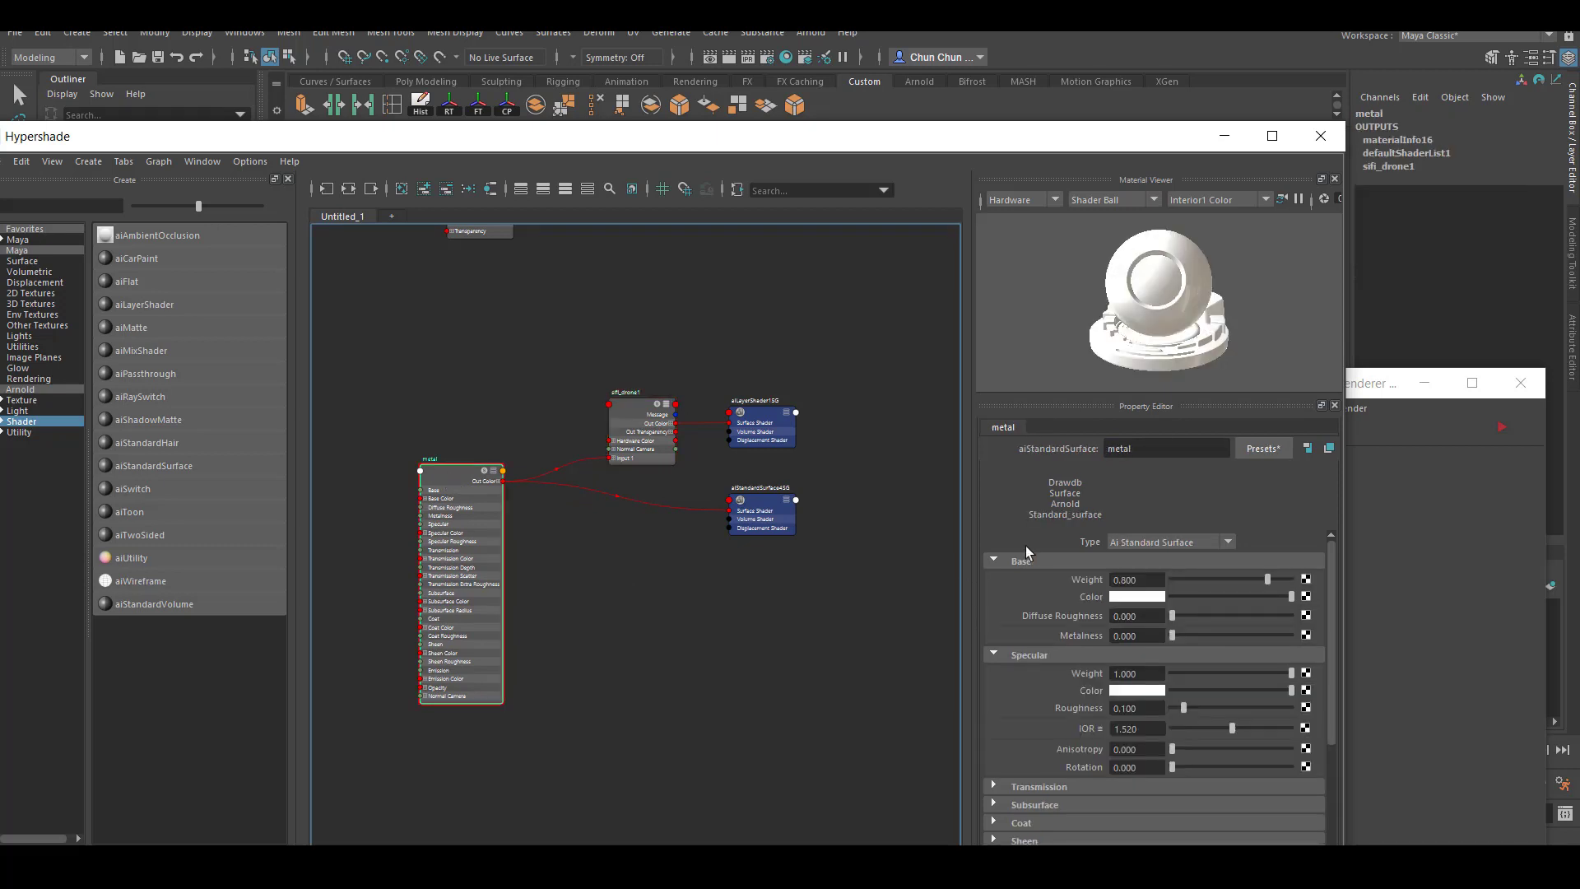
Map metal's Base Color to a new file texture with Filter Type Off
{"action": "left_click", "coordinate": [1305, 597]}
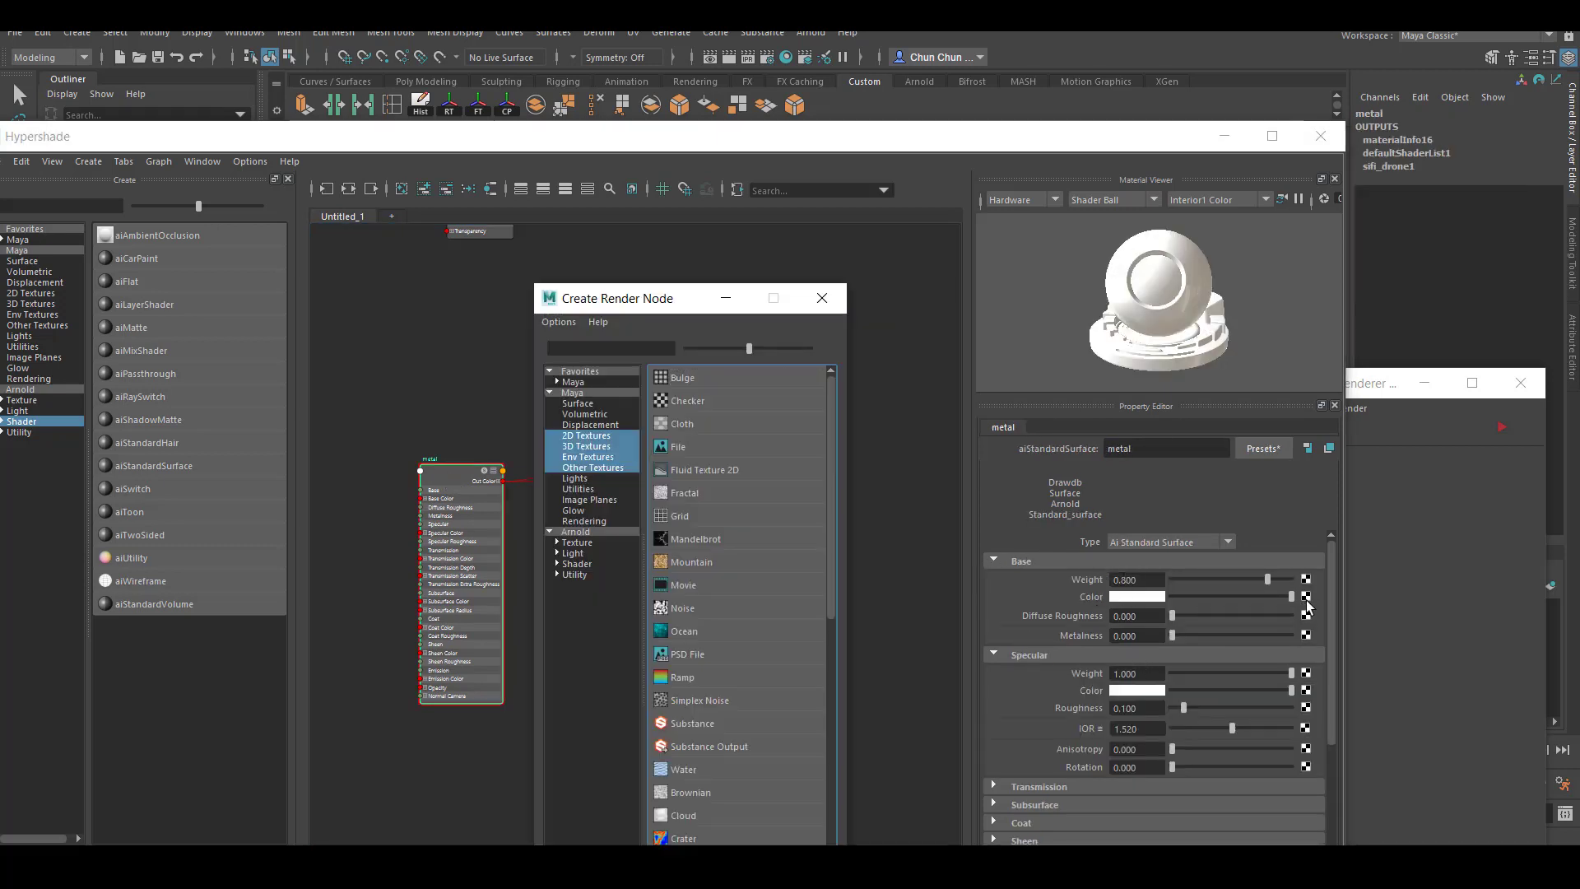
{"action": "left_click", "coordinate": [730, 453]}
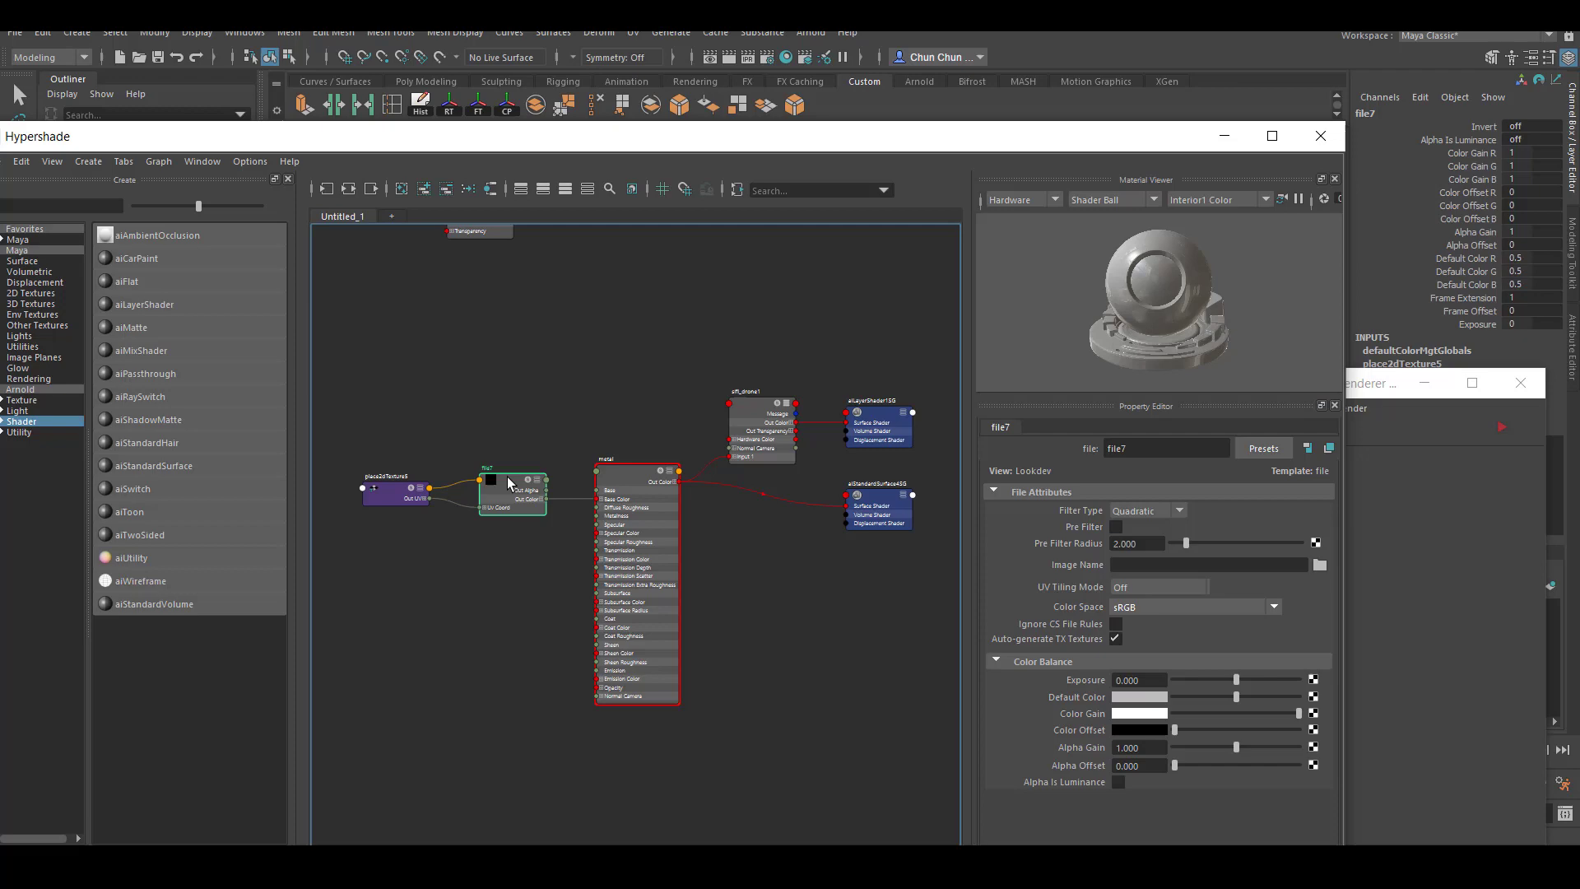
{"action": "left_click", "coordinate": [1125, 511]}
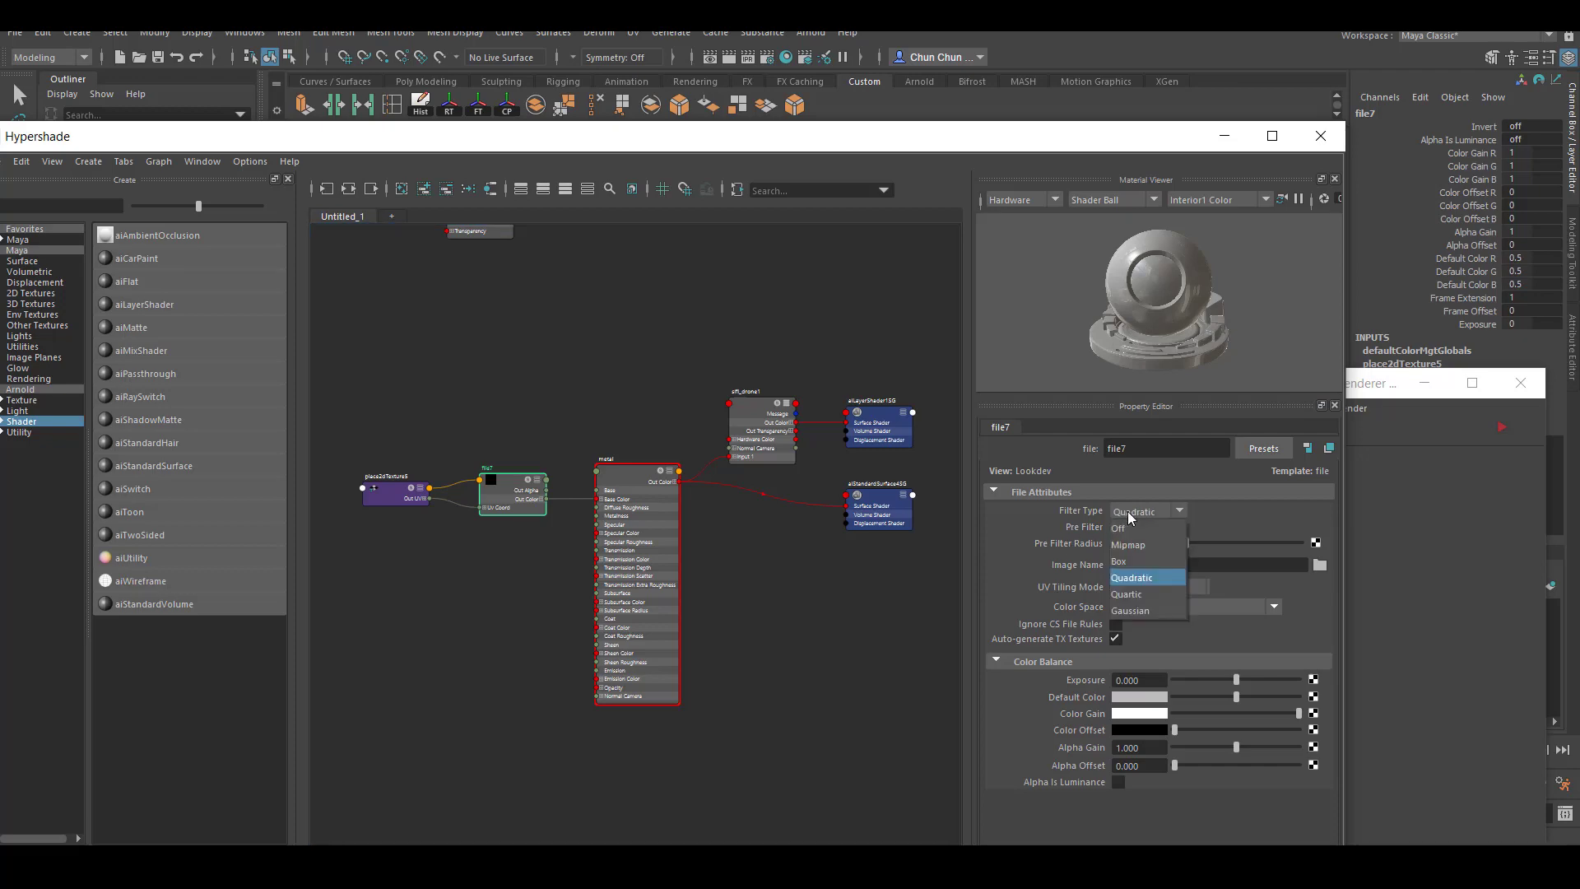
{"action": "left_click", "coordinate": [1138, 527]}
Load metal_diffuse.1001.tif from the Mari export folder with UV Tiling Mode UDIM (Mari)
{"action": "left_click", "coordinate": [1321, 564]}
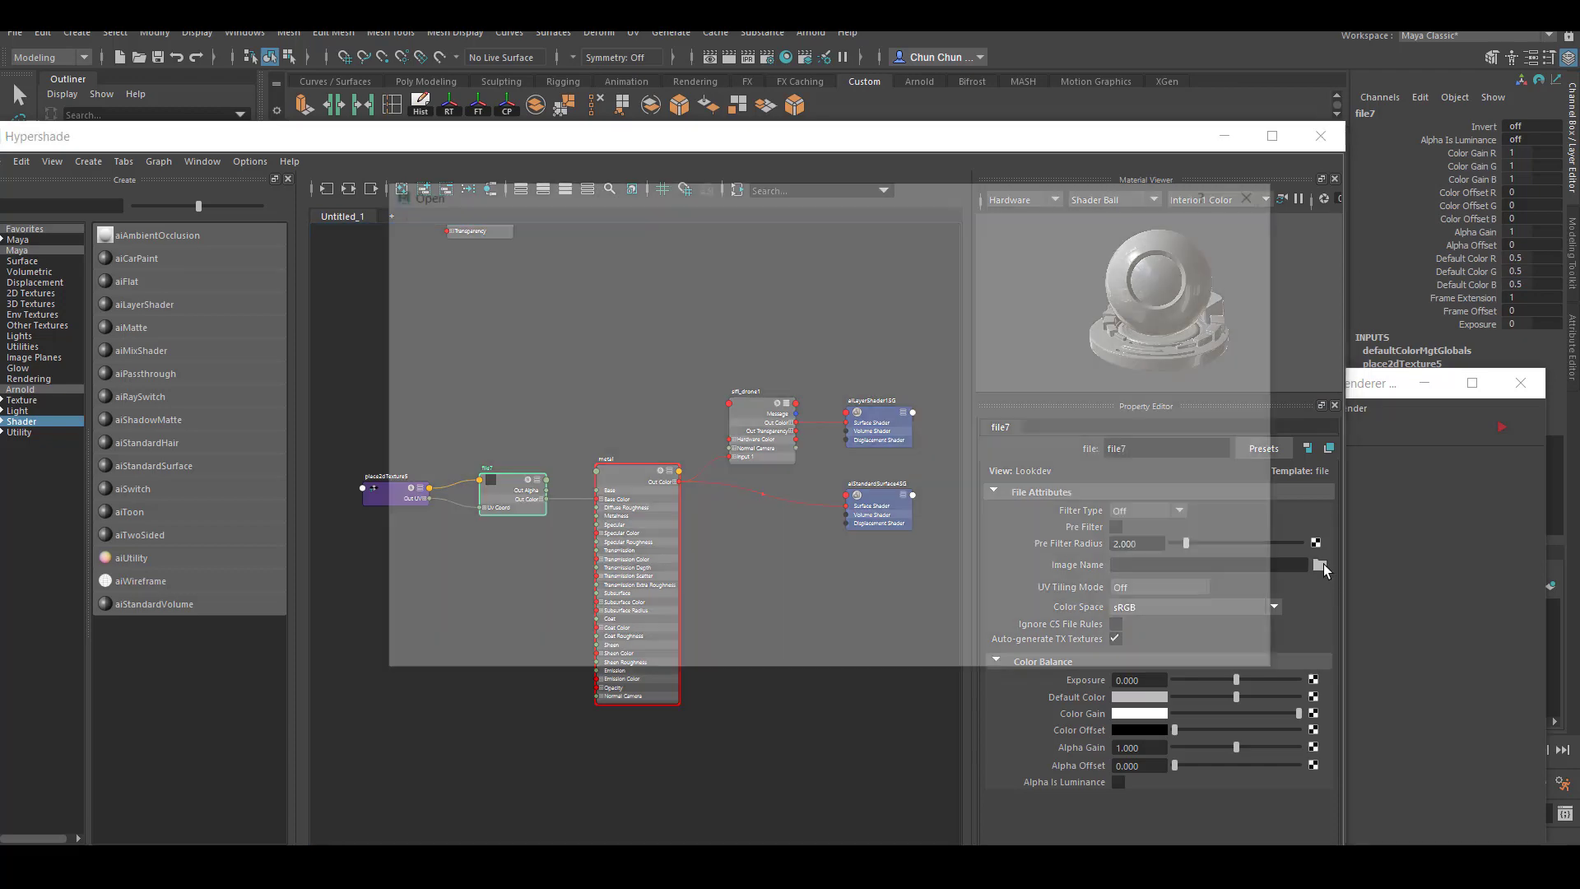
{"action": "mouse_move", "coordinate": [1156, 204]}
{"action": "left_mouse_down"}
{"action": "mouse_move", "coordinate": [1041, 212]}
{"action": "mouse_move", "coordinate": [1060, 208]}
{"action": "left_mouse_up"}
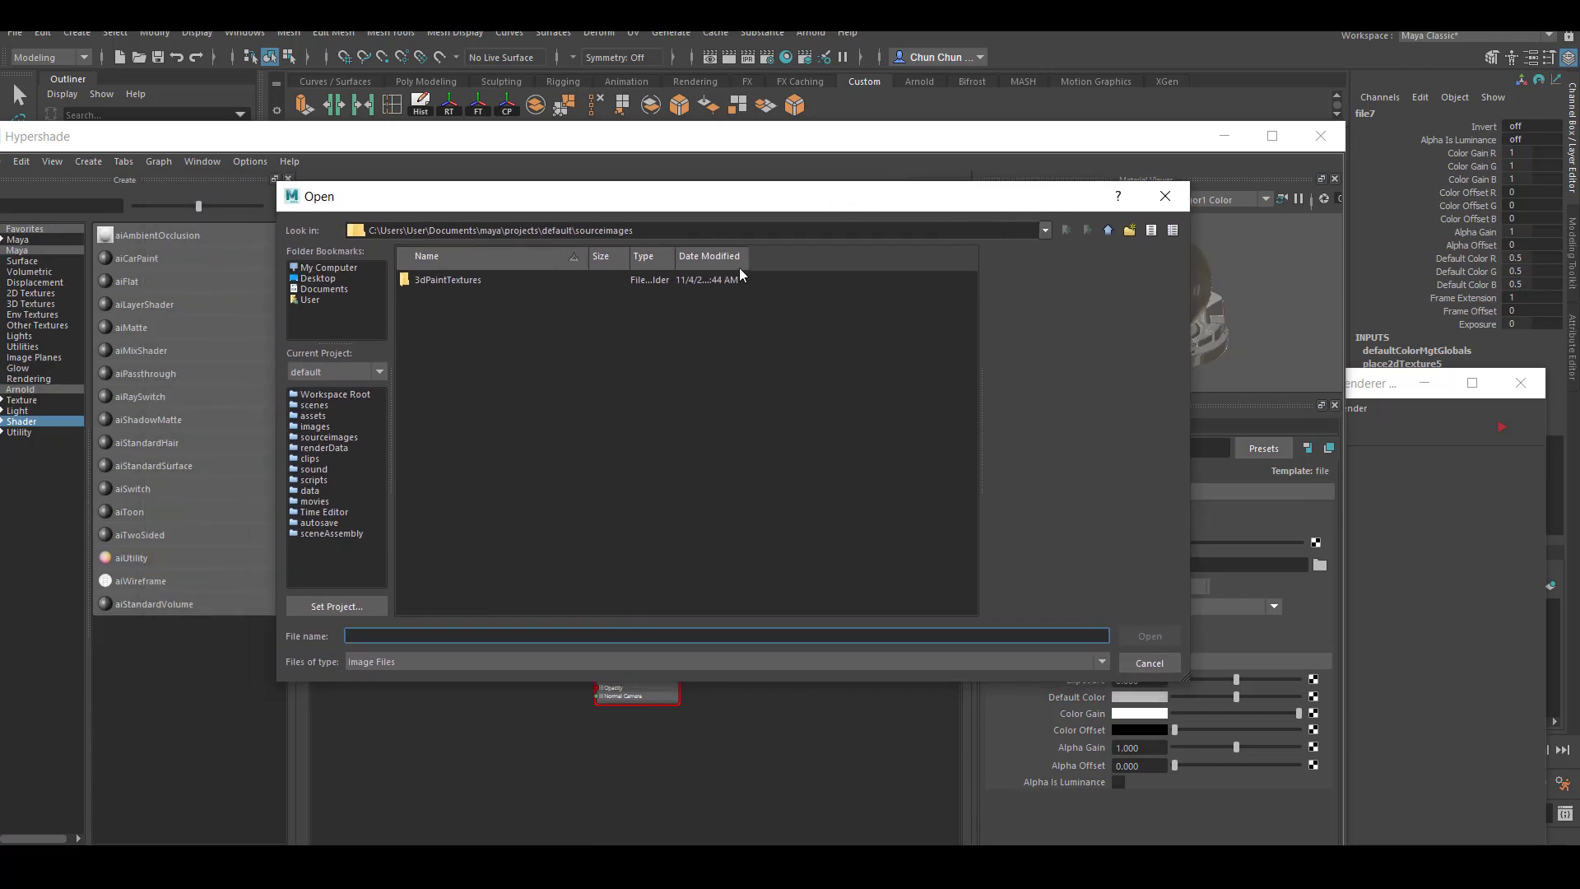
{"action": "type", "text": "C:\\Work\\YouTube\\Video Edit\\017_Mari hard surface\\mari\\map export"}
{"action": "key", "text": "Return"}
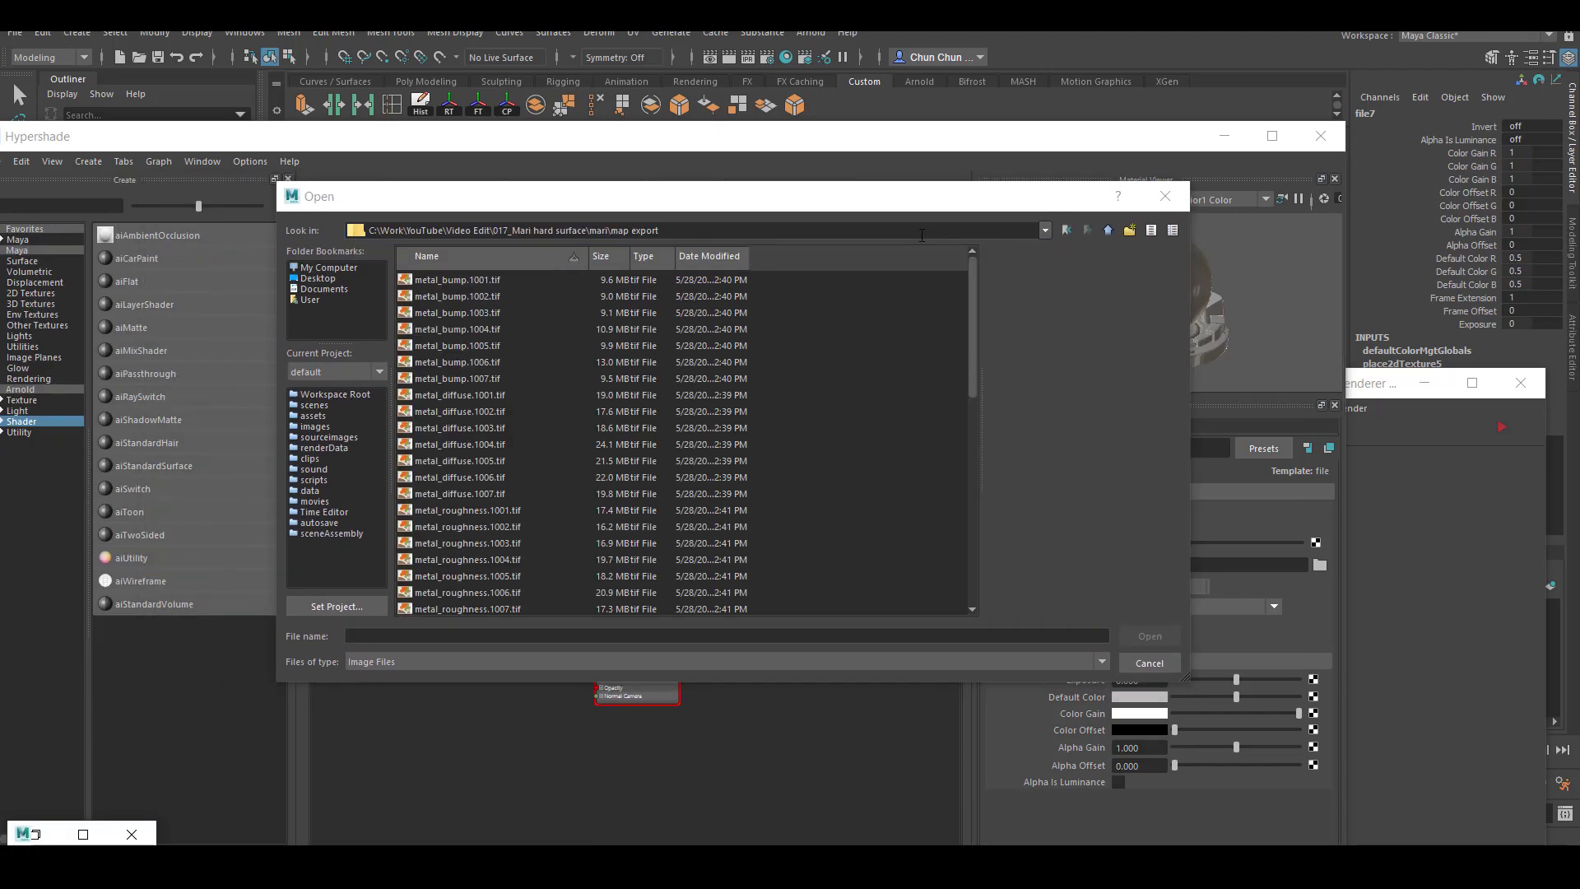
{"action": "left_click", "coordinate": [1149, 642]}
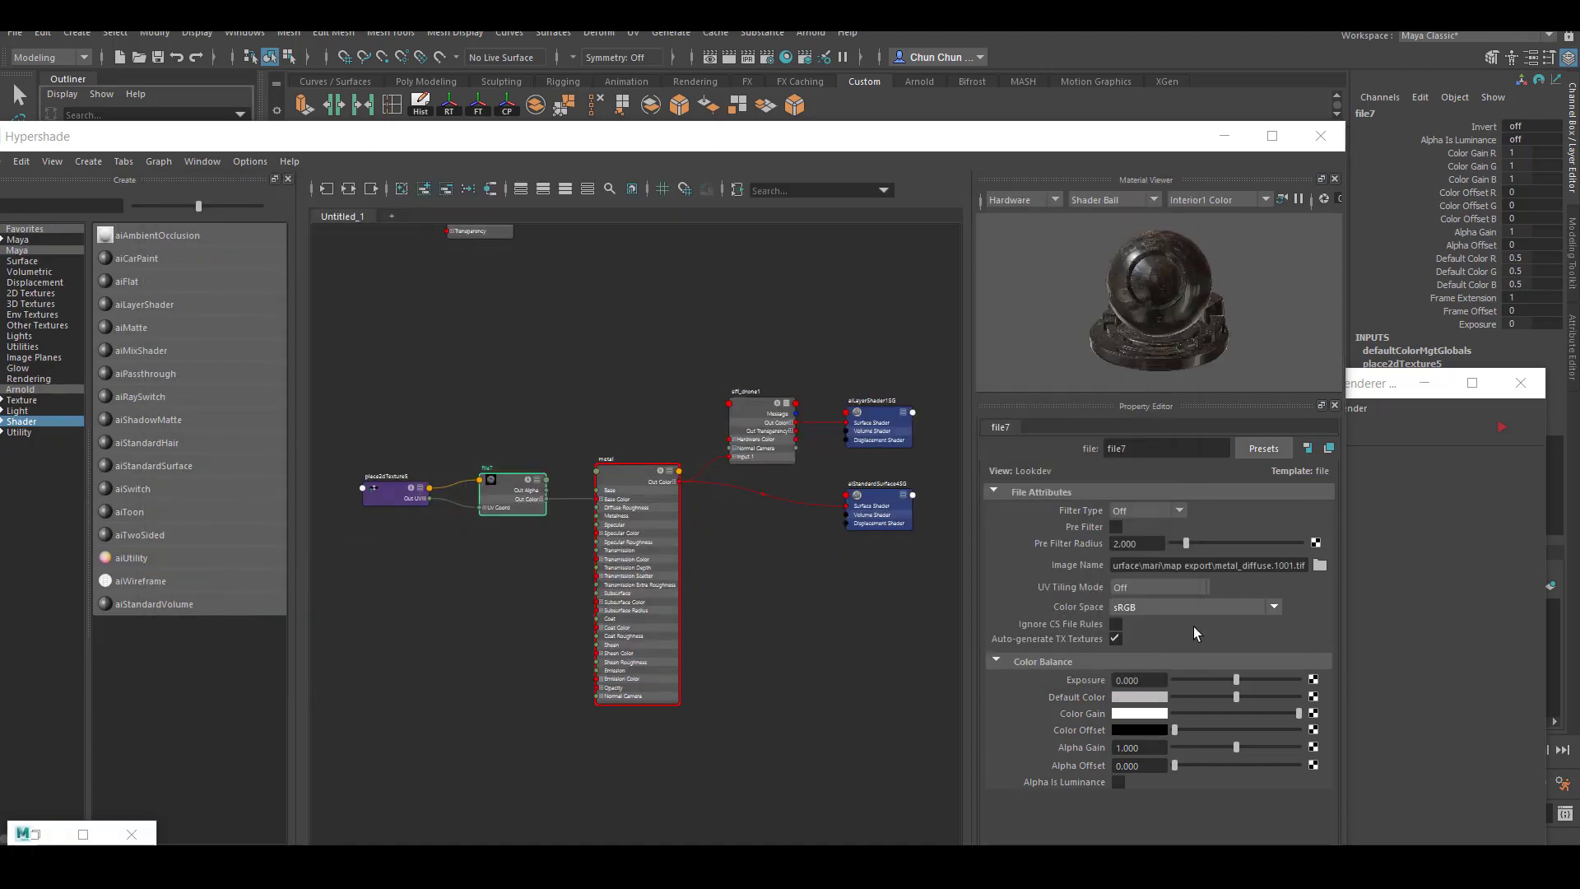
{"action": "left_click", "coordinate": [1186, 586]}
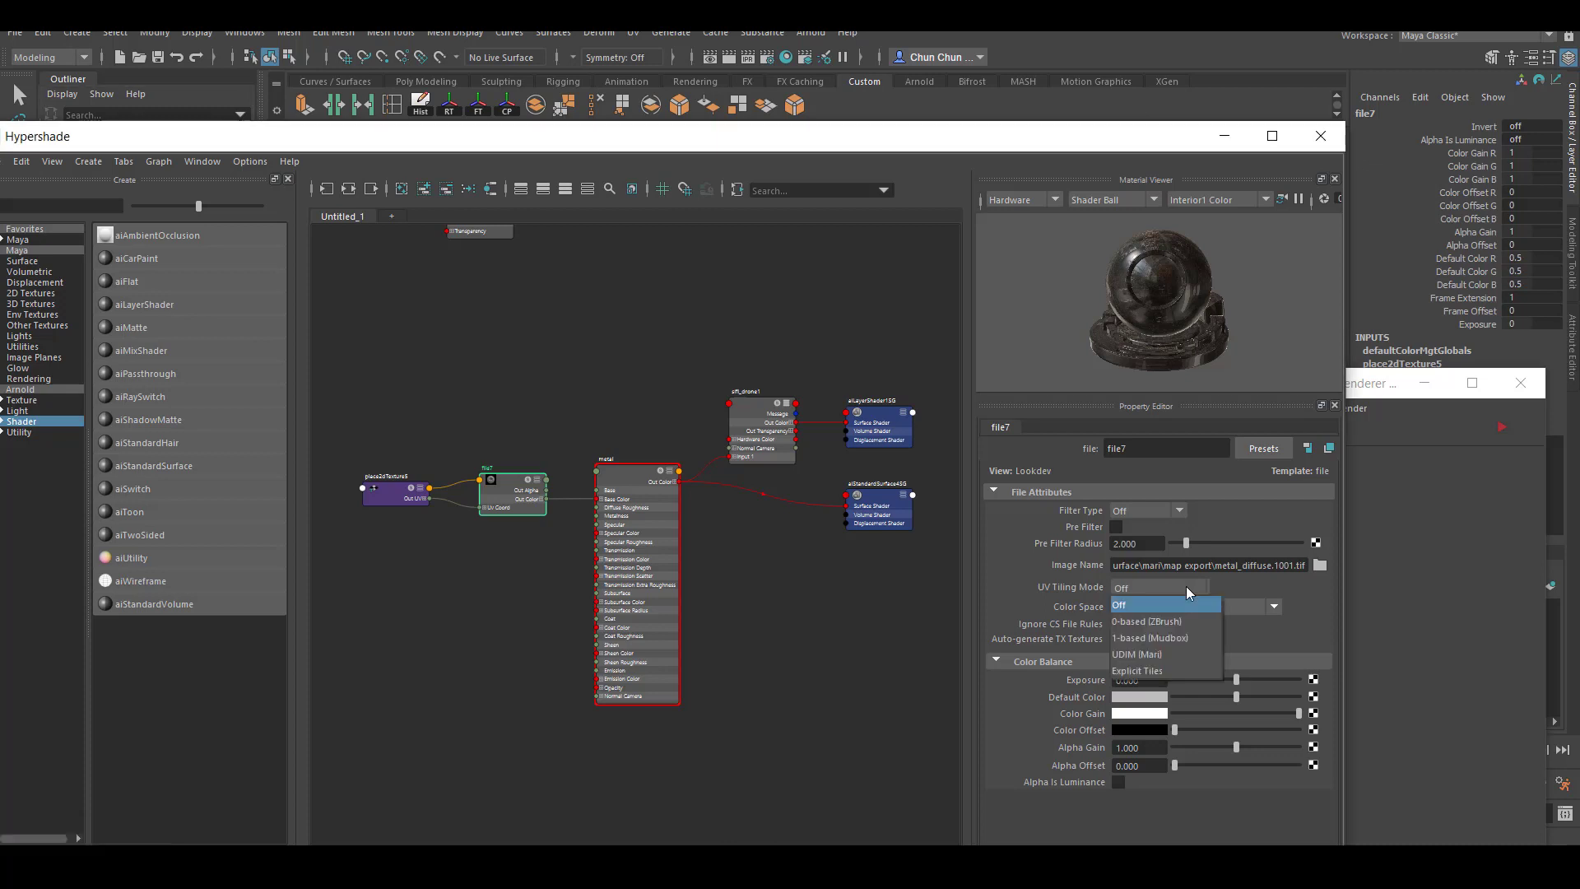
{"action": "left_click", "coordinate": [1138, 653]}
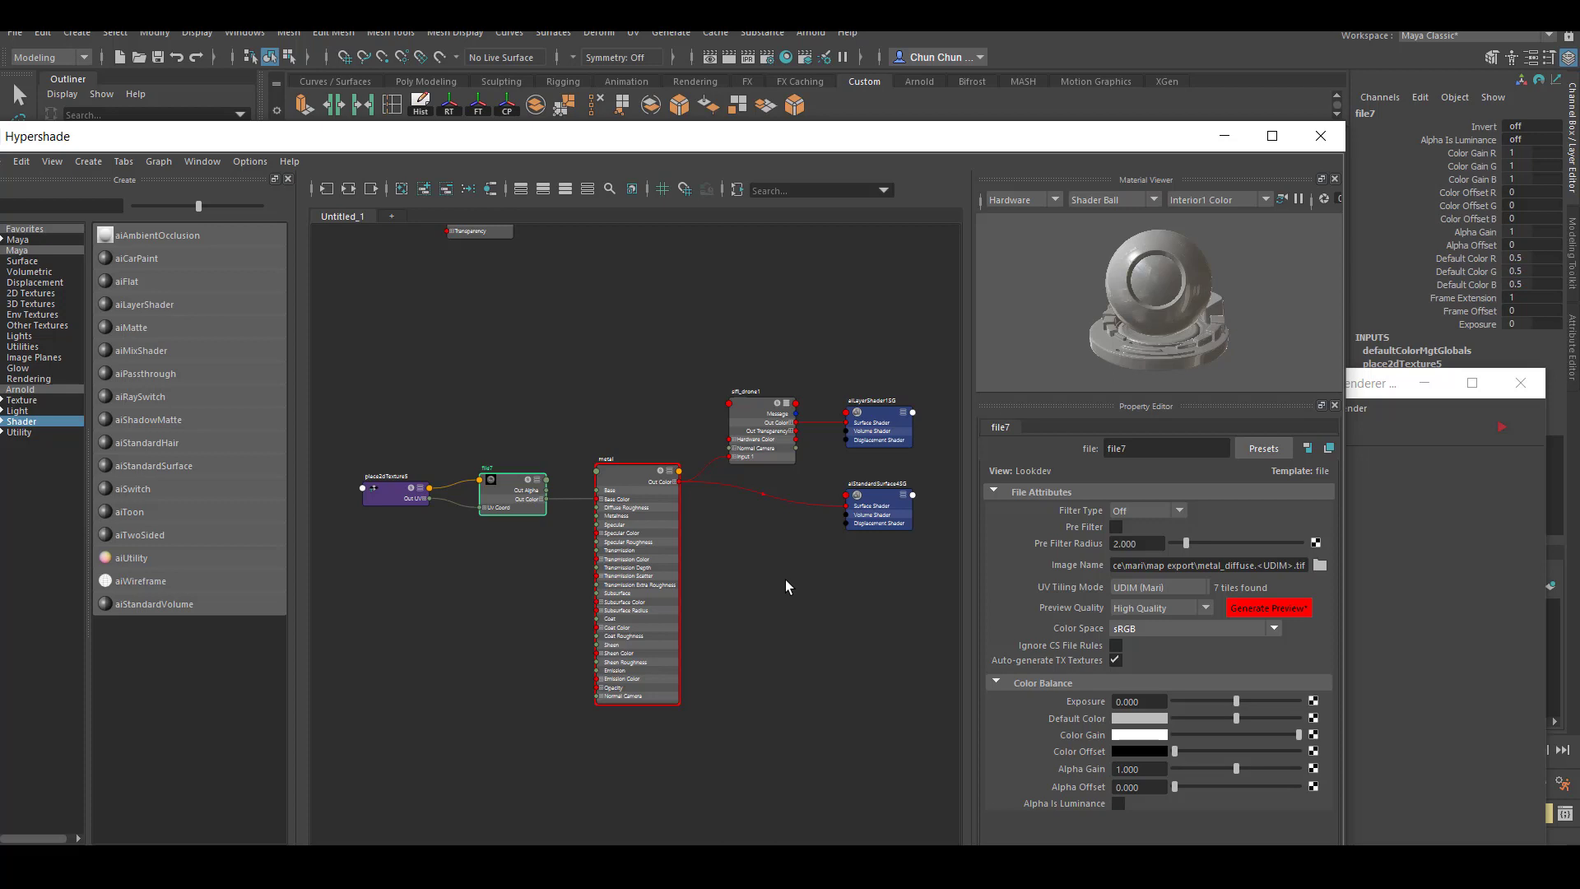
{"action": "left_click", "coordinate": [747, 413]}
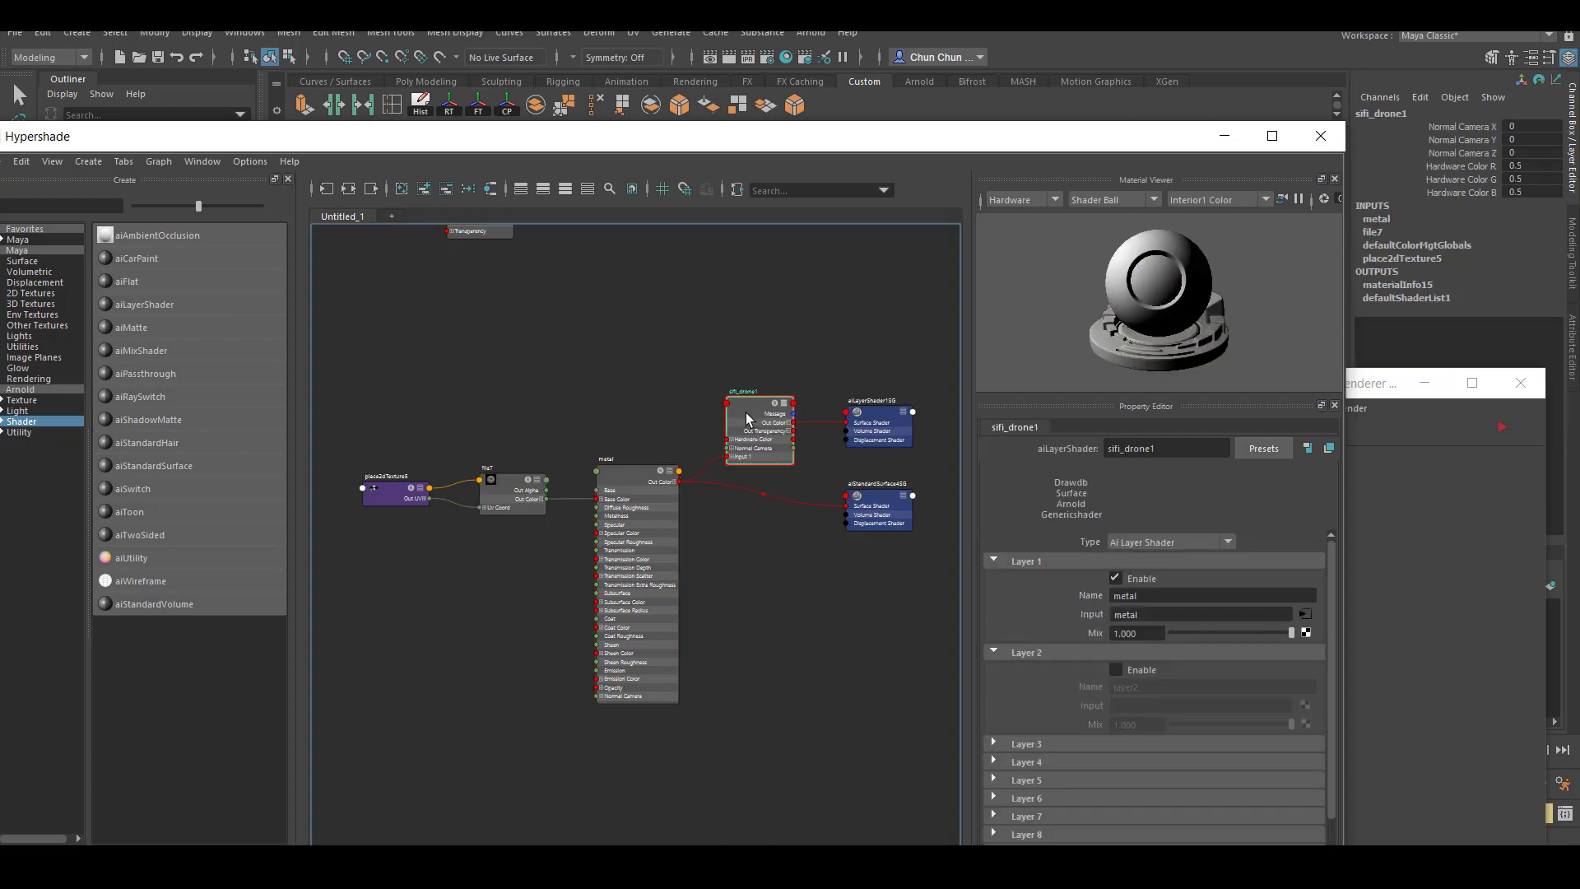
Enable sifi_drone1's Layer 2 and name it paint
{"action": "left_click", "coordinate": [1116, 670]}
{"action": "double_click", "coordinate": [1151, 686]}
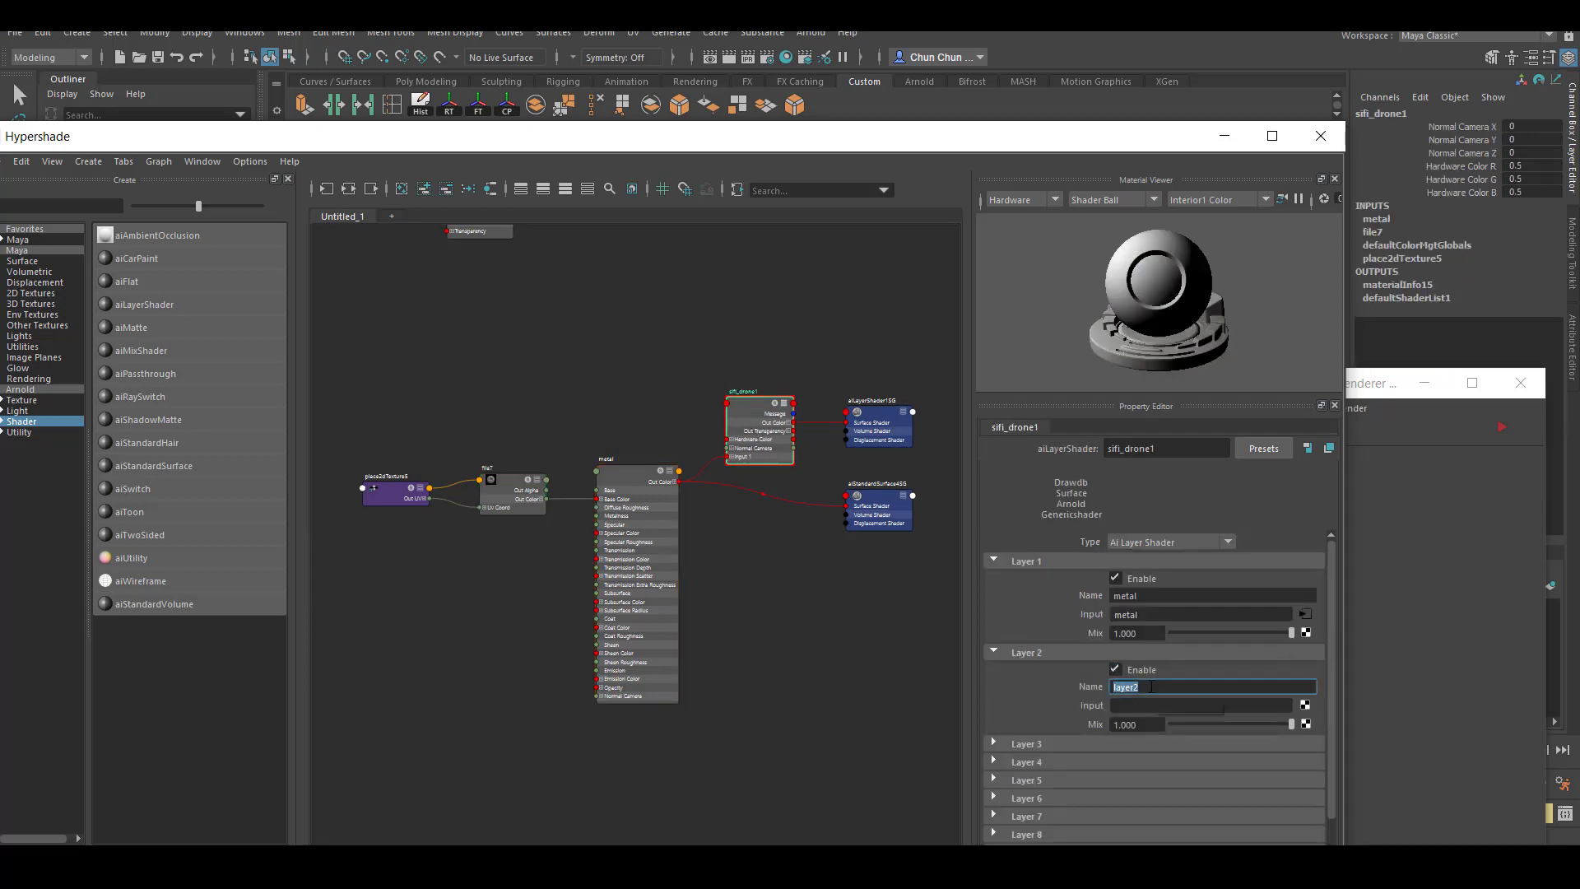
{"action": "type", "text": "paint"}
{"action": "key", "text": "Return"}
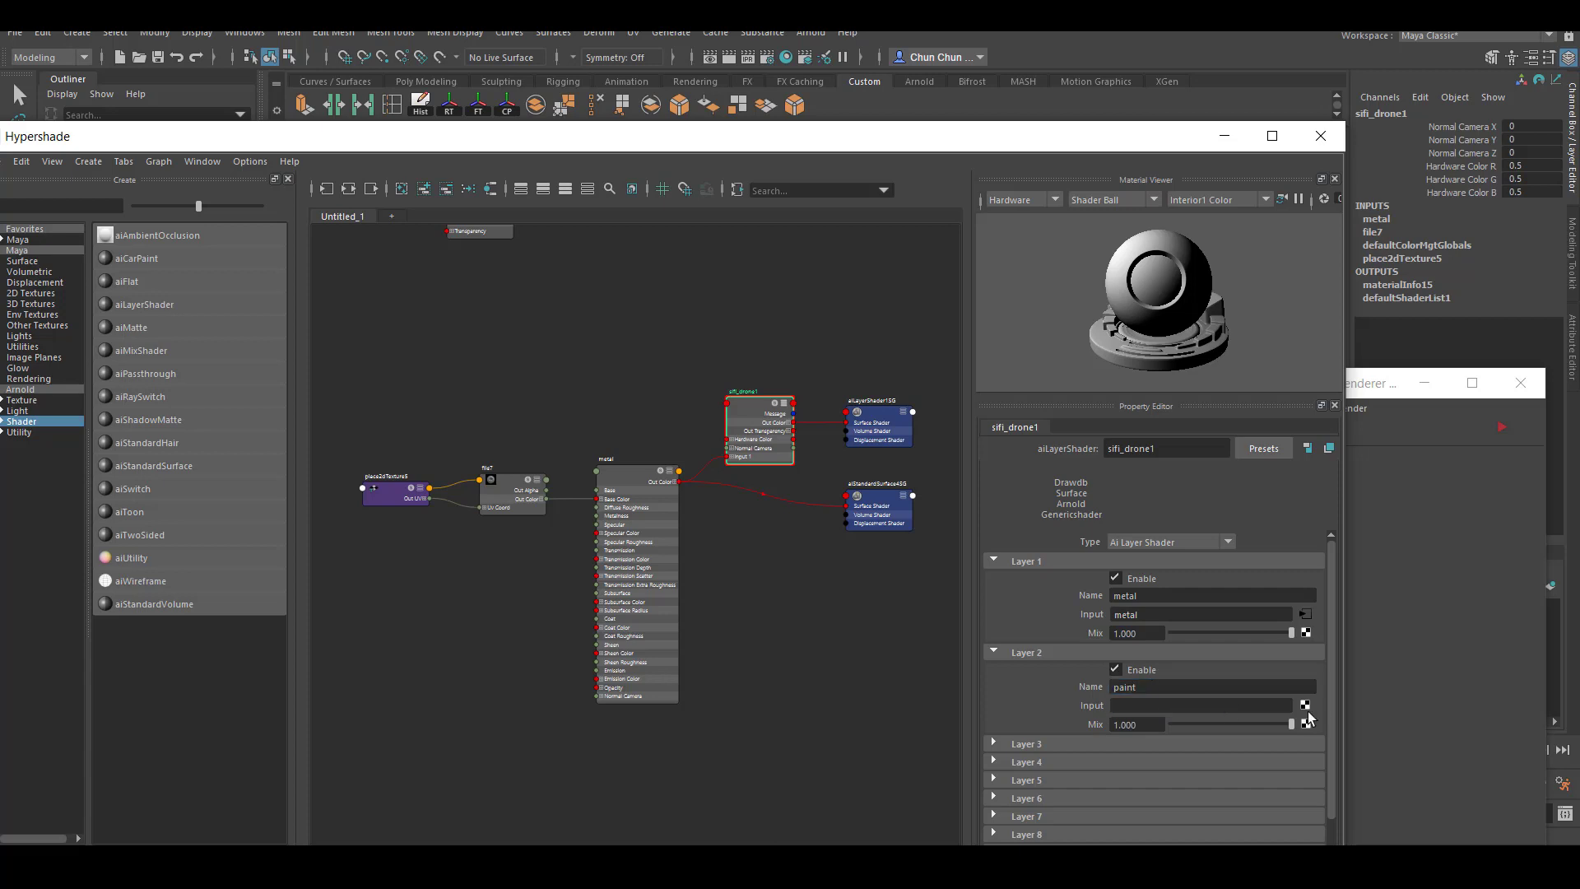
Feed Layer 2 with a new aiStandardSurface named paint whose colour takes a file texture
{"action": "left_click", "coordinate": [1305, 704]}
{"action": "left_click", "coordinate": [577, 564]}
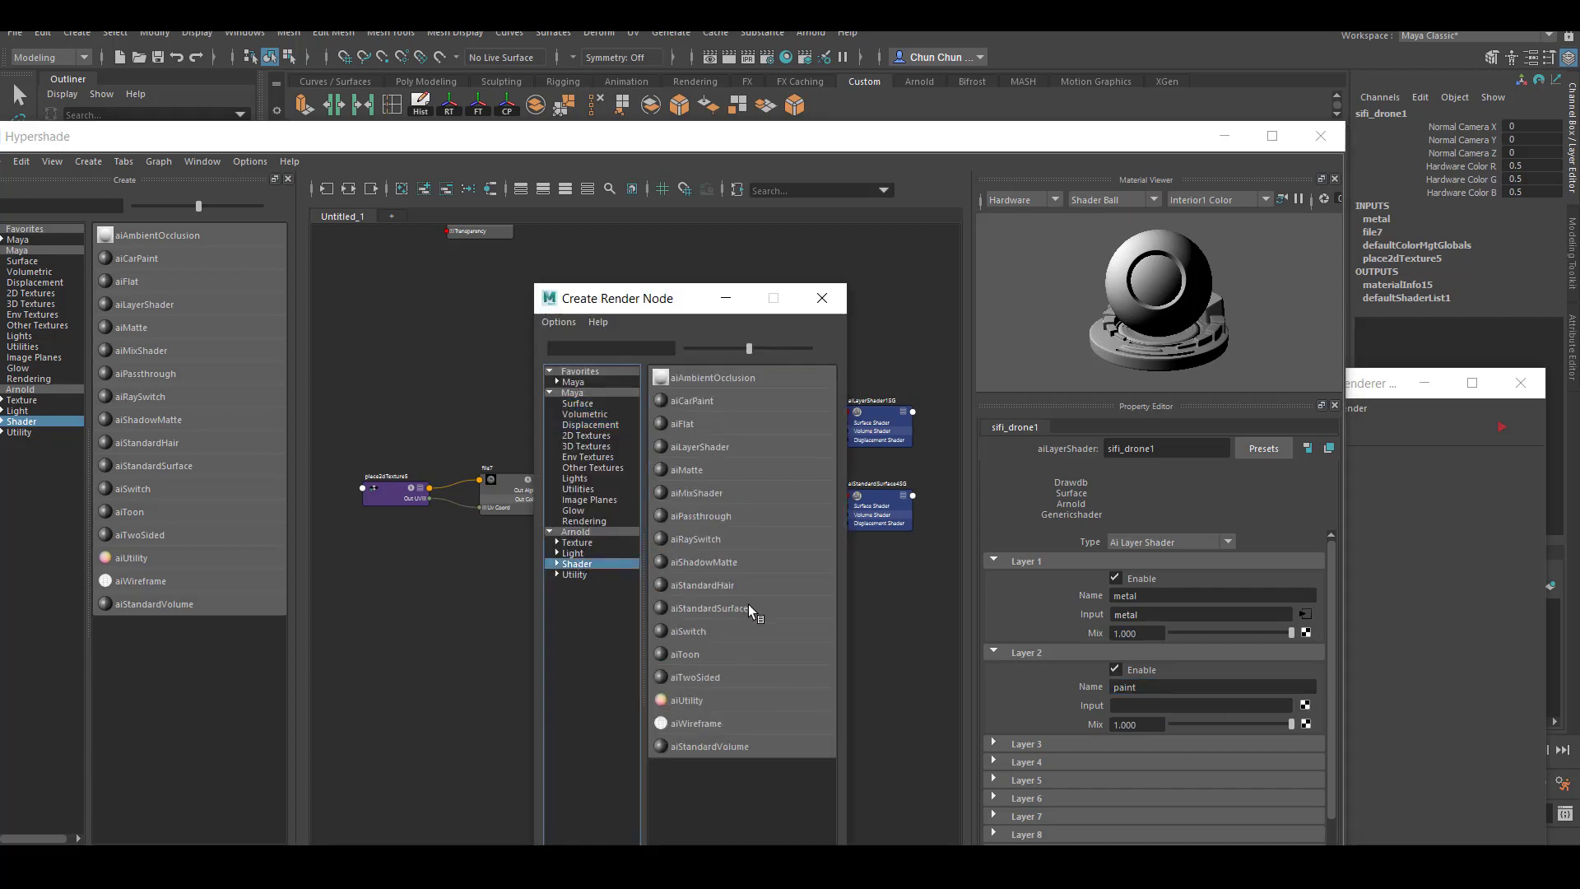
{"action": "left_click", "coordinate": [717, 612]}
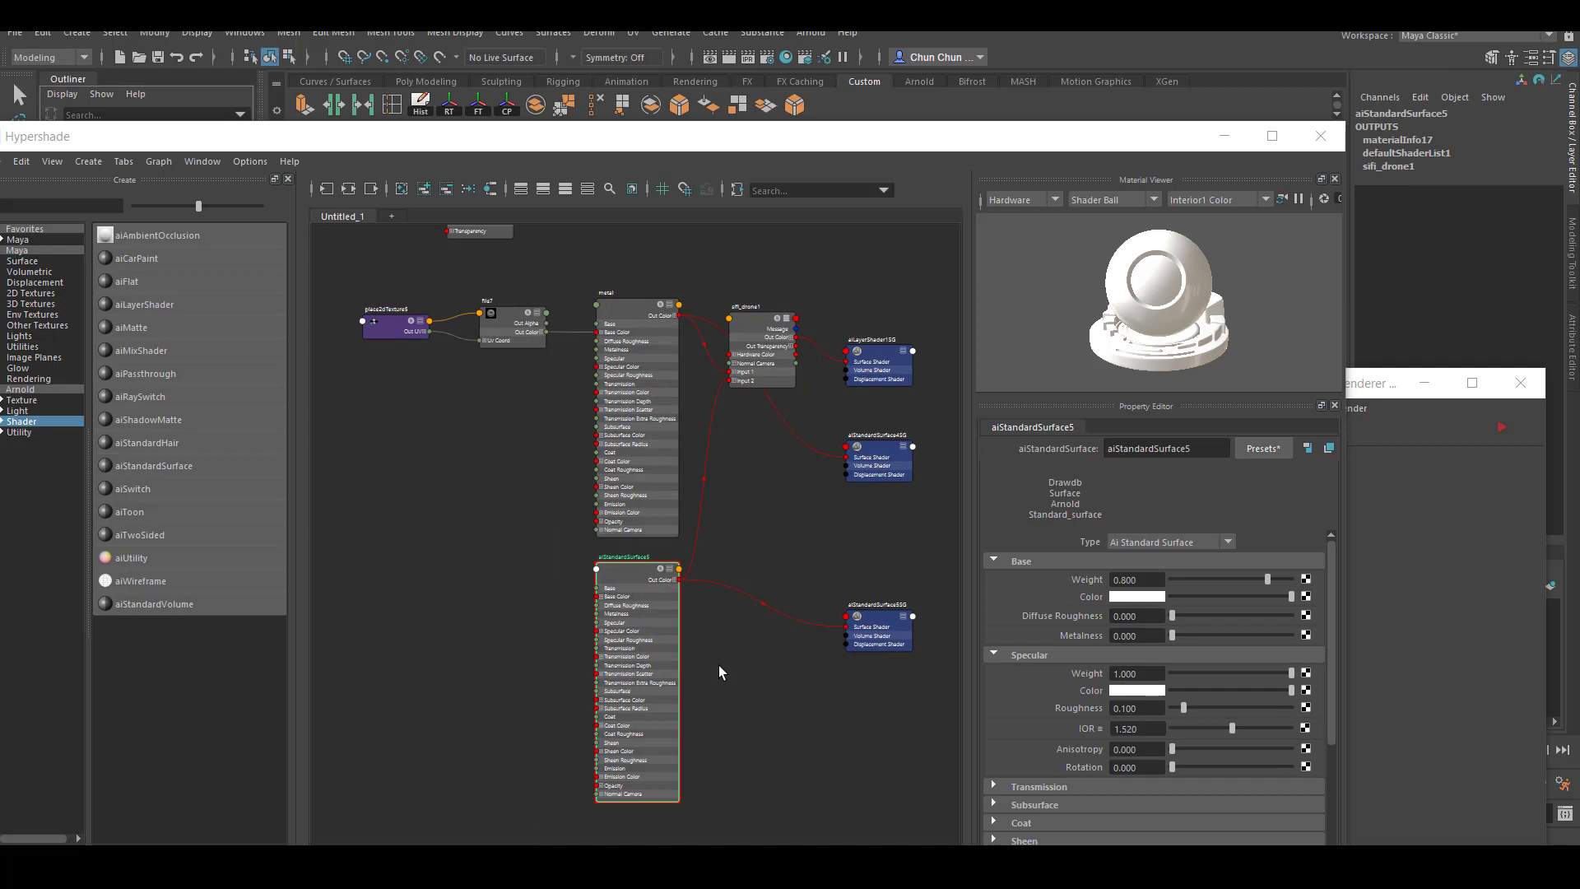
{"action": "type", "text": "paint"}
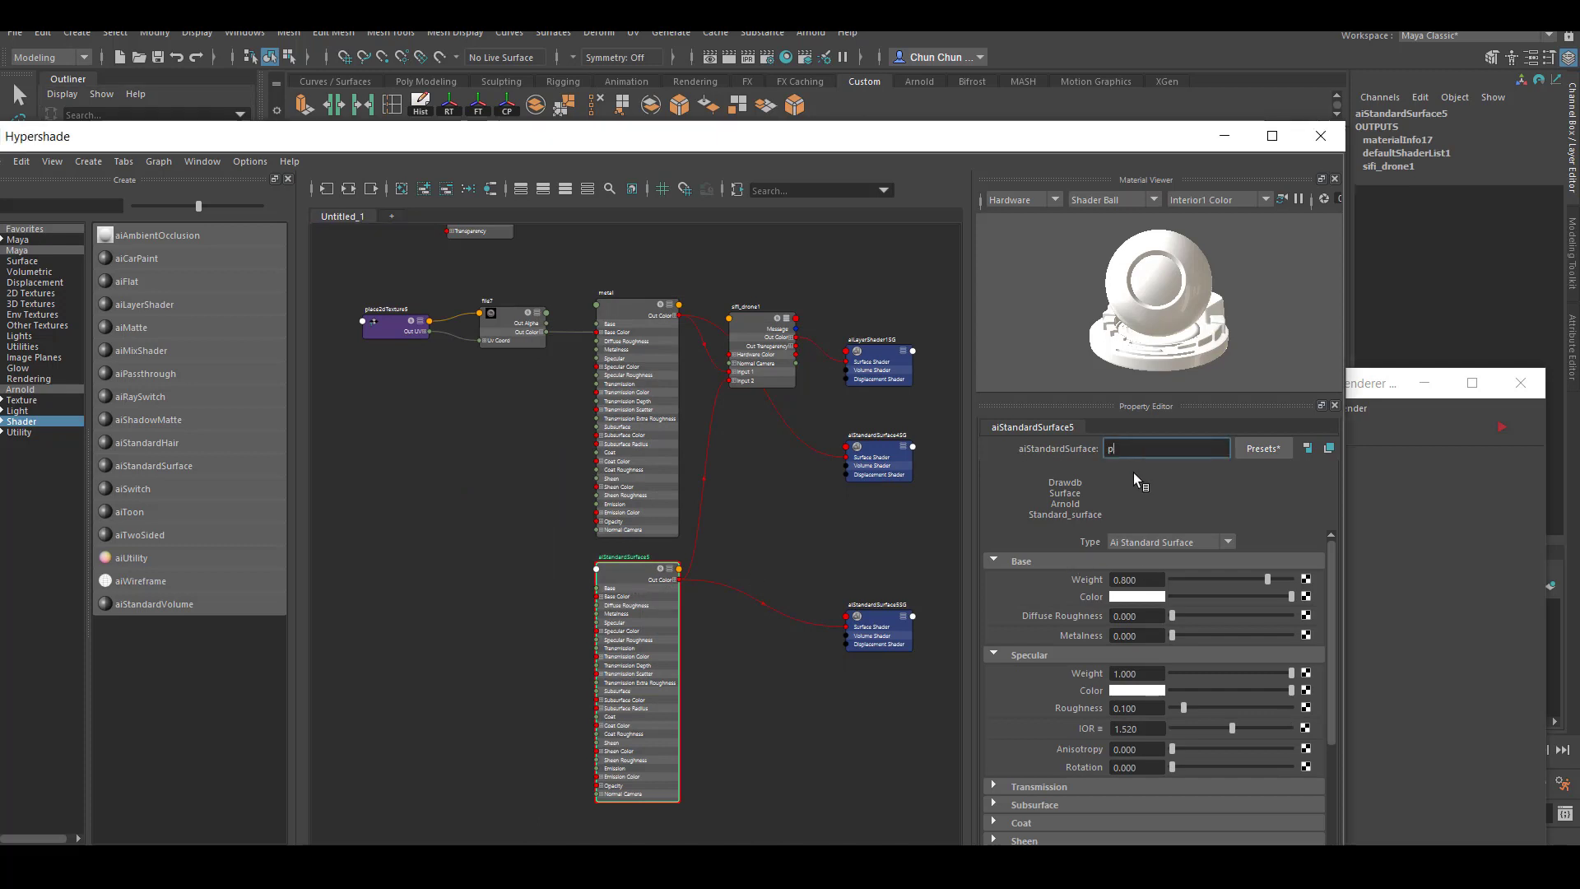
{"action": "key", "text": "Return"}
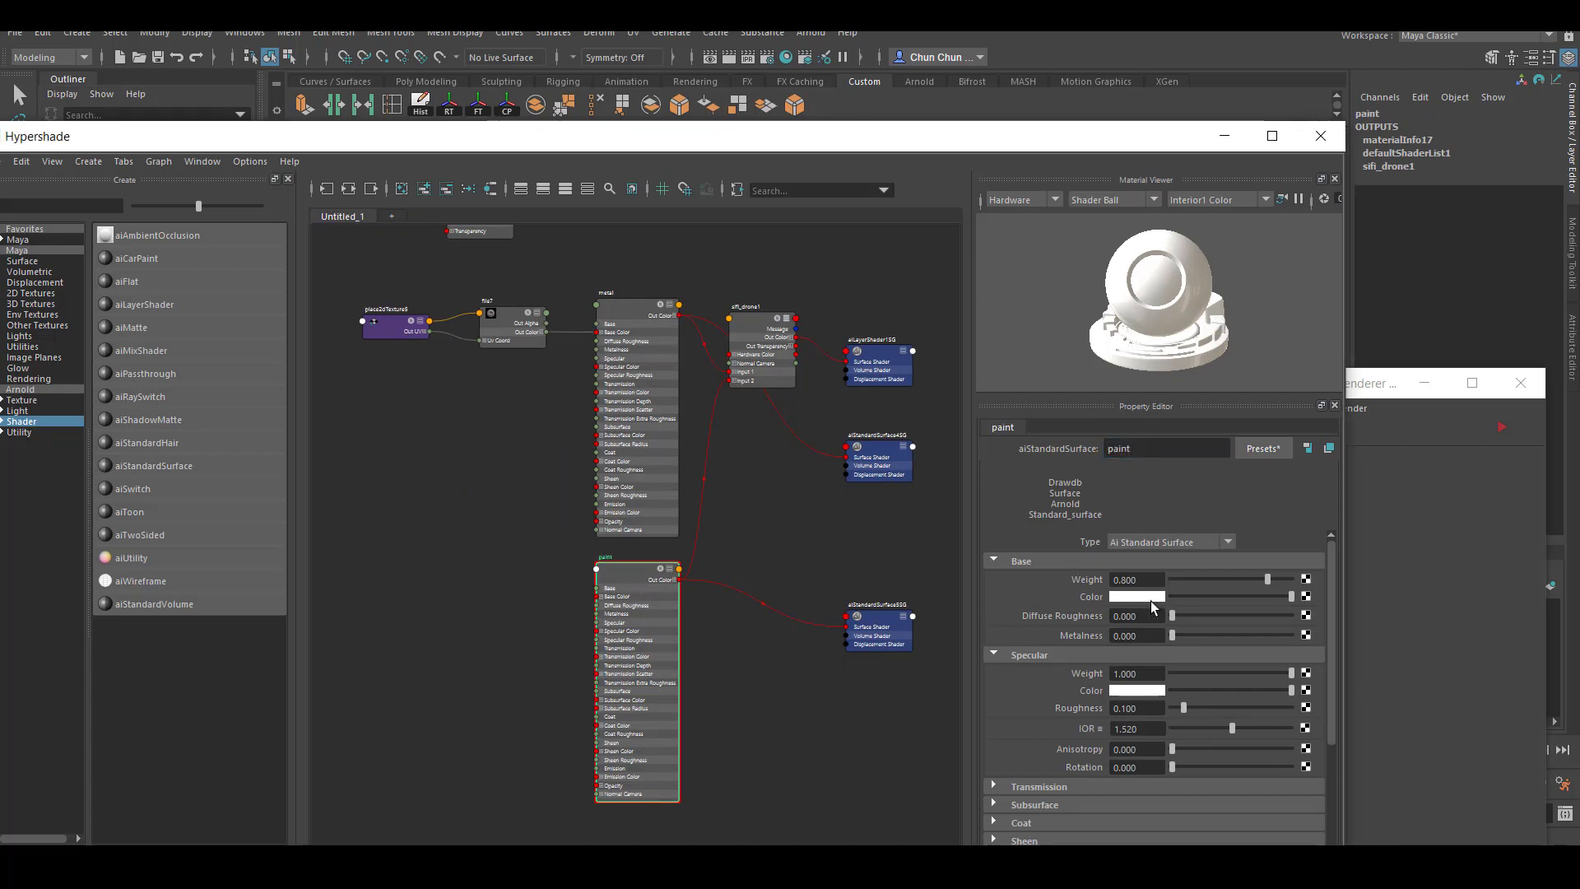
{"action": "left_click", "coordinate": [1305, 596]}
{"action": "left_click", "coordinate": [759, 446]}
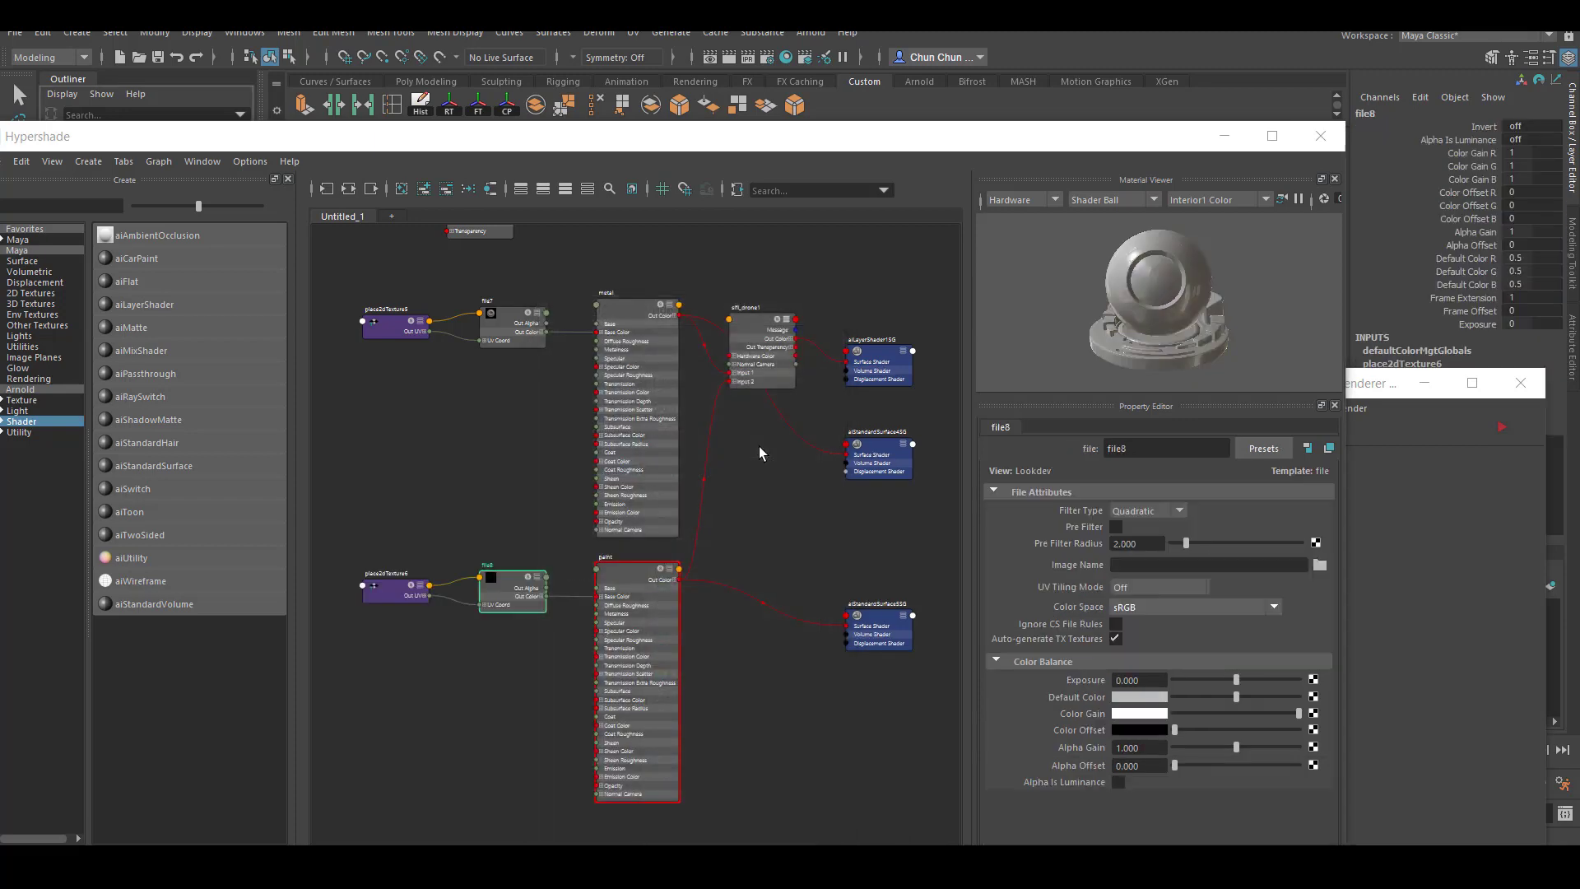
Load paint_diffuse.1001.tif into file8 with UV Tiling Mode UDIM (Mari)
{"action": "left_click", "coordinate": [1319, 565]}
{"action": "scroll", "coordinate": [840, 500], "scroll_direction": "down", "scroll_amount": 2}
{"action": "scroll", "coordinate": [841, 498], "scroll_direction": "down", "scroll_amount": 2}
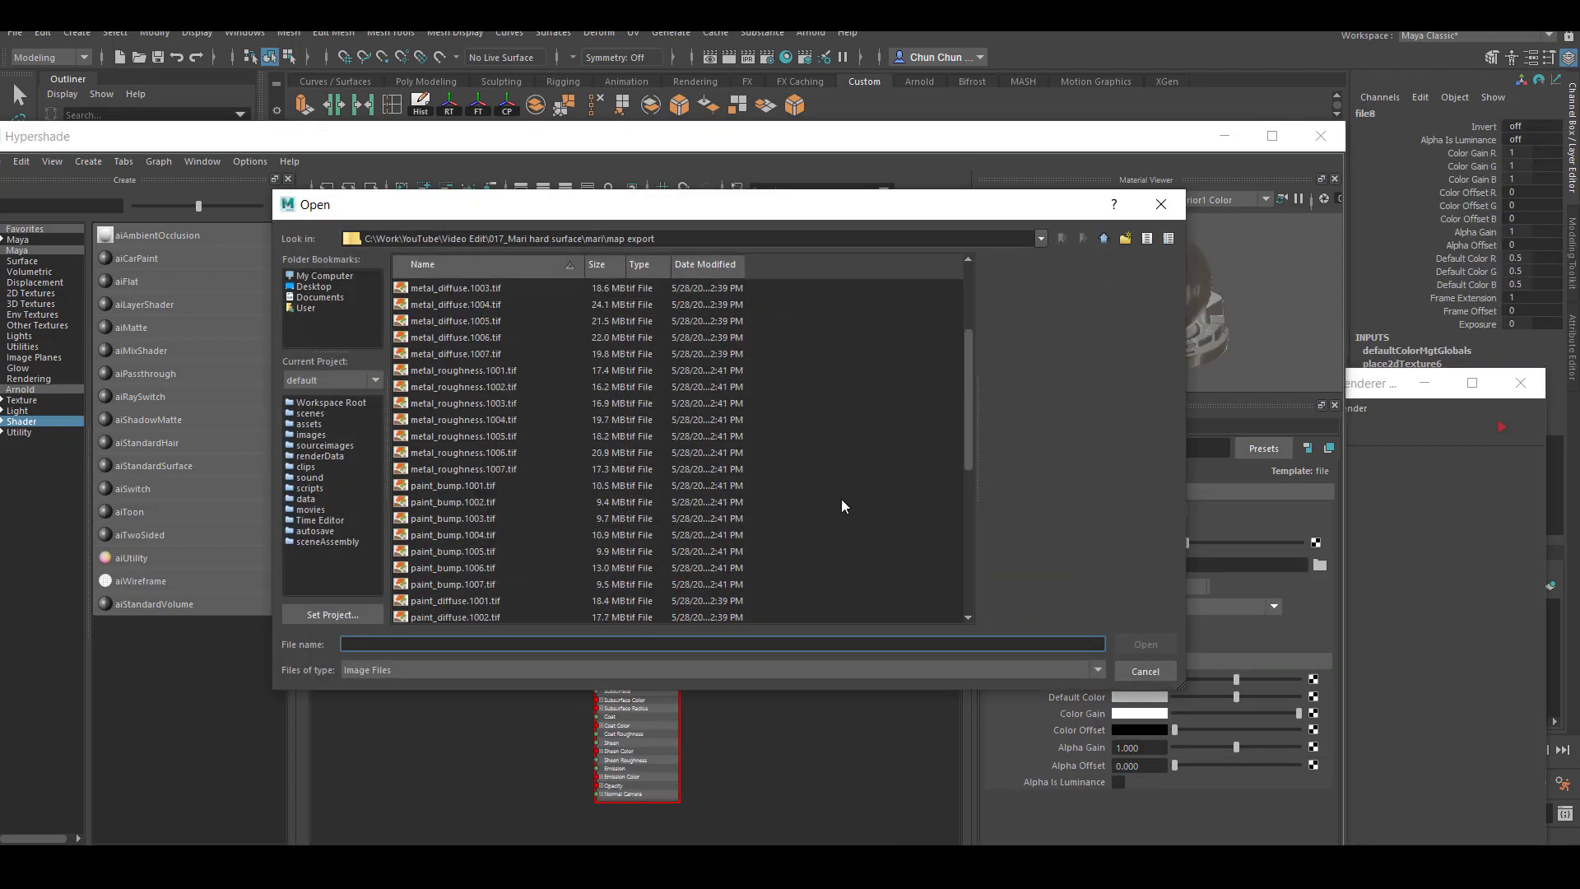
{"action": "scroll", "coordinate": [841, 499], "scroll_direction": "down", "scroll_amount": 2}
{"action": "scroll", "coordinate": [839, 498], "scroll_direction": "down", "scroll_amount": 1}
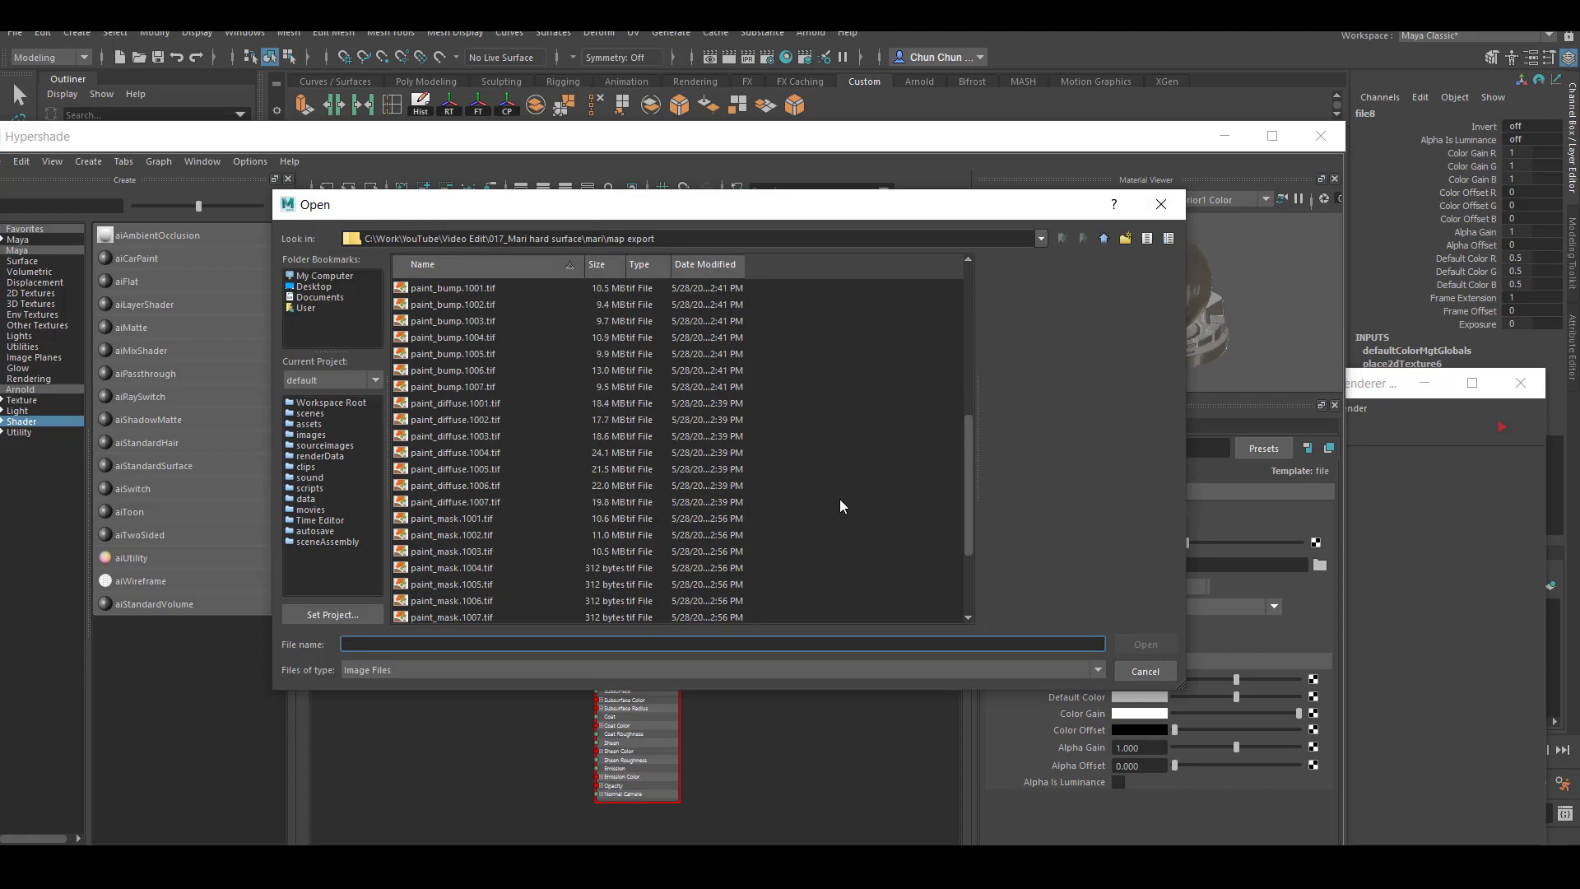
{"action": "left_click", "coordinate": [419, 404]}
{"action": "left_click", "coordinate": [1159, 648]}
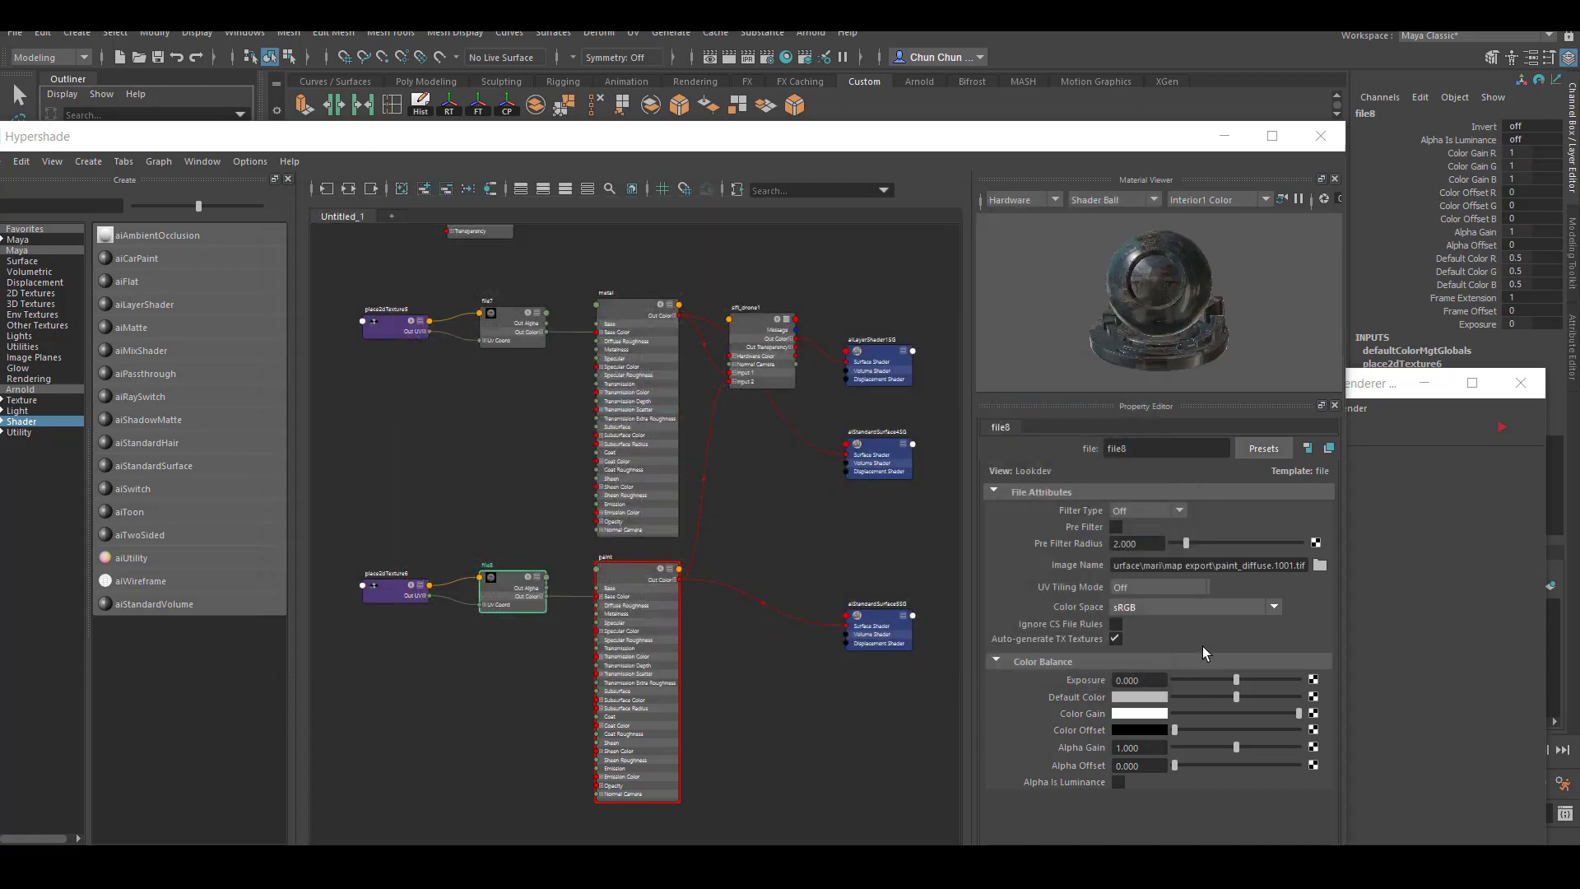
{"action": "left_click", "coordinate": [1168, 588]}
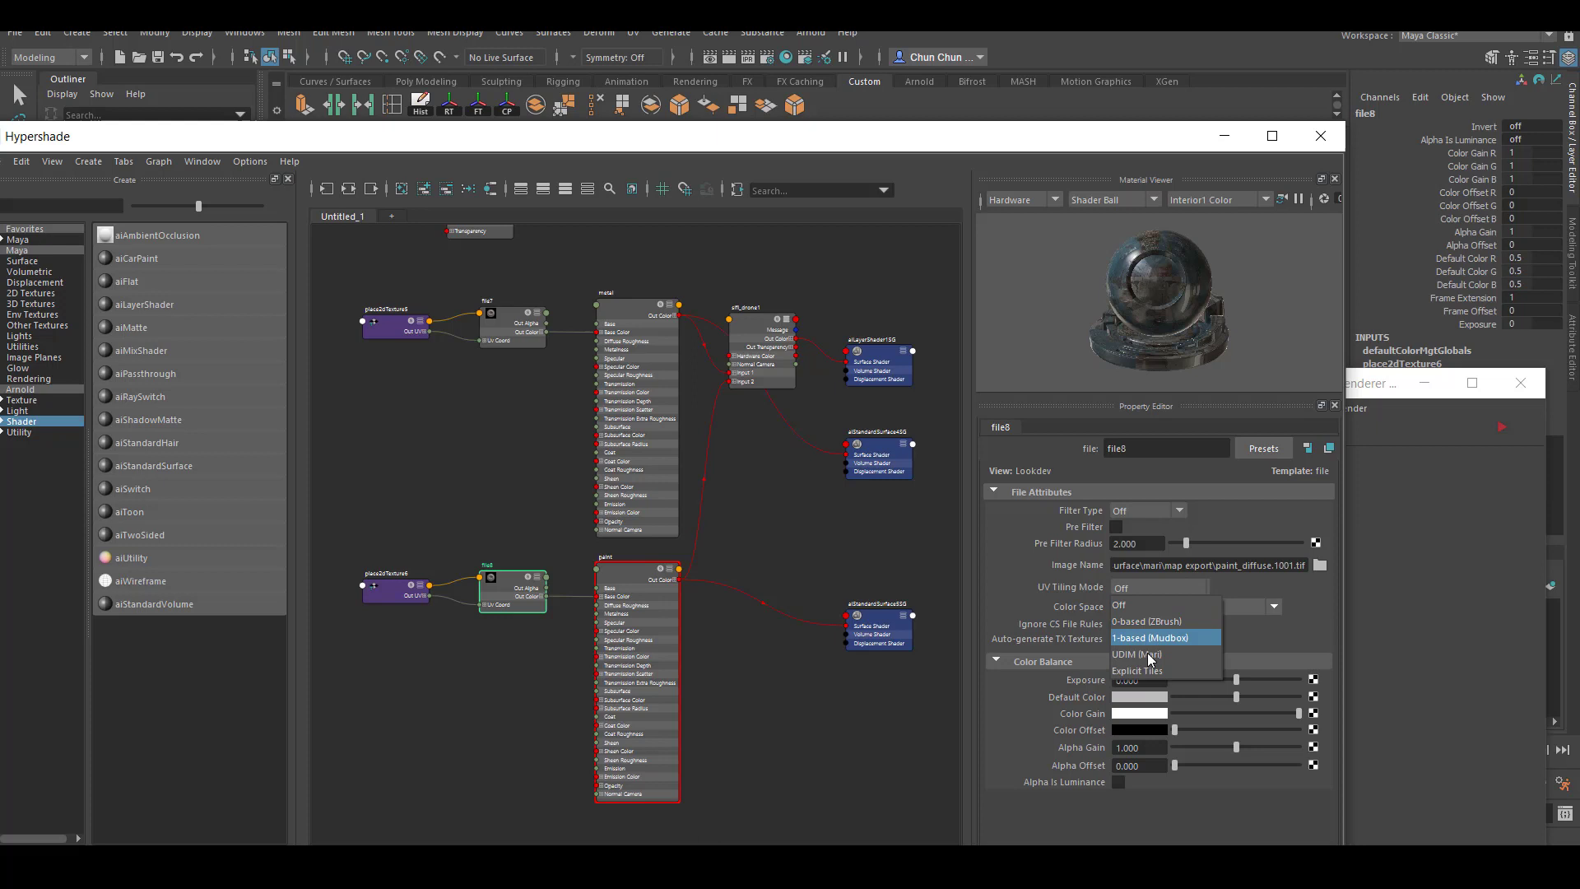
{"action": "left_click", "coordinate": [1147, 655]}
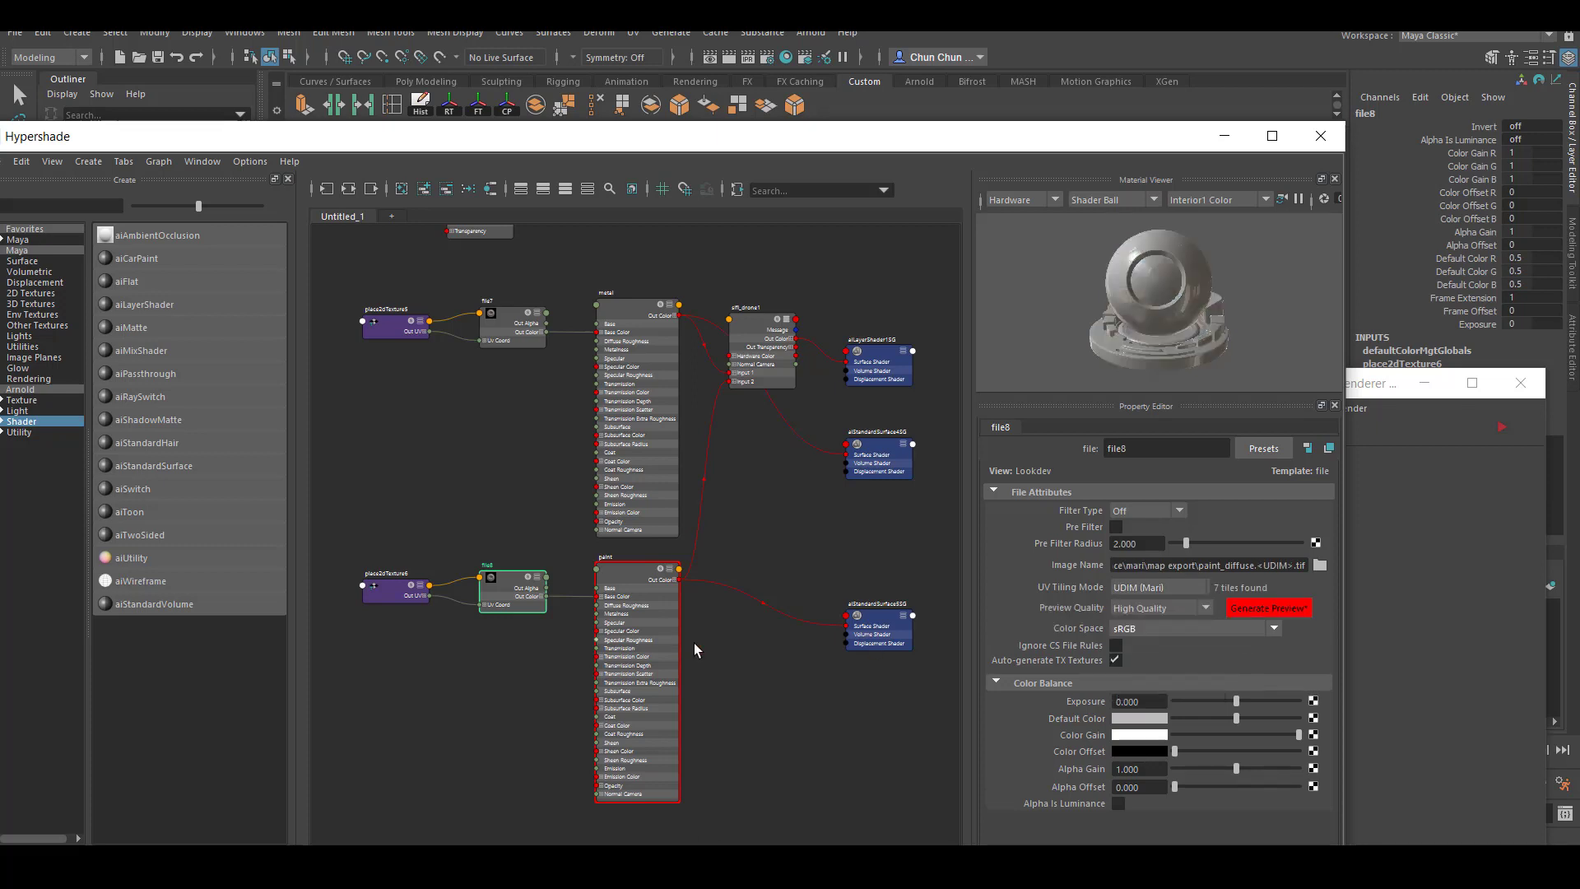
{"action": "left_click", "coordinate": [623, 312]}
{"action": "left_click", "coordinate": [620, 583]}
Drive sifi_drone1's Layer 2 Mix with a new file texture, filtering off
{"action": "left_click", "coordinate": [760, 340]}
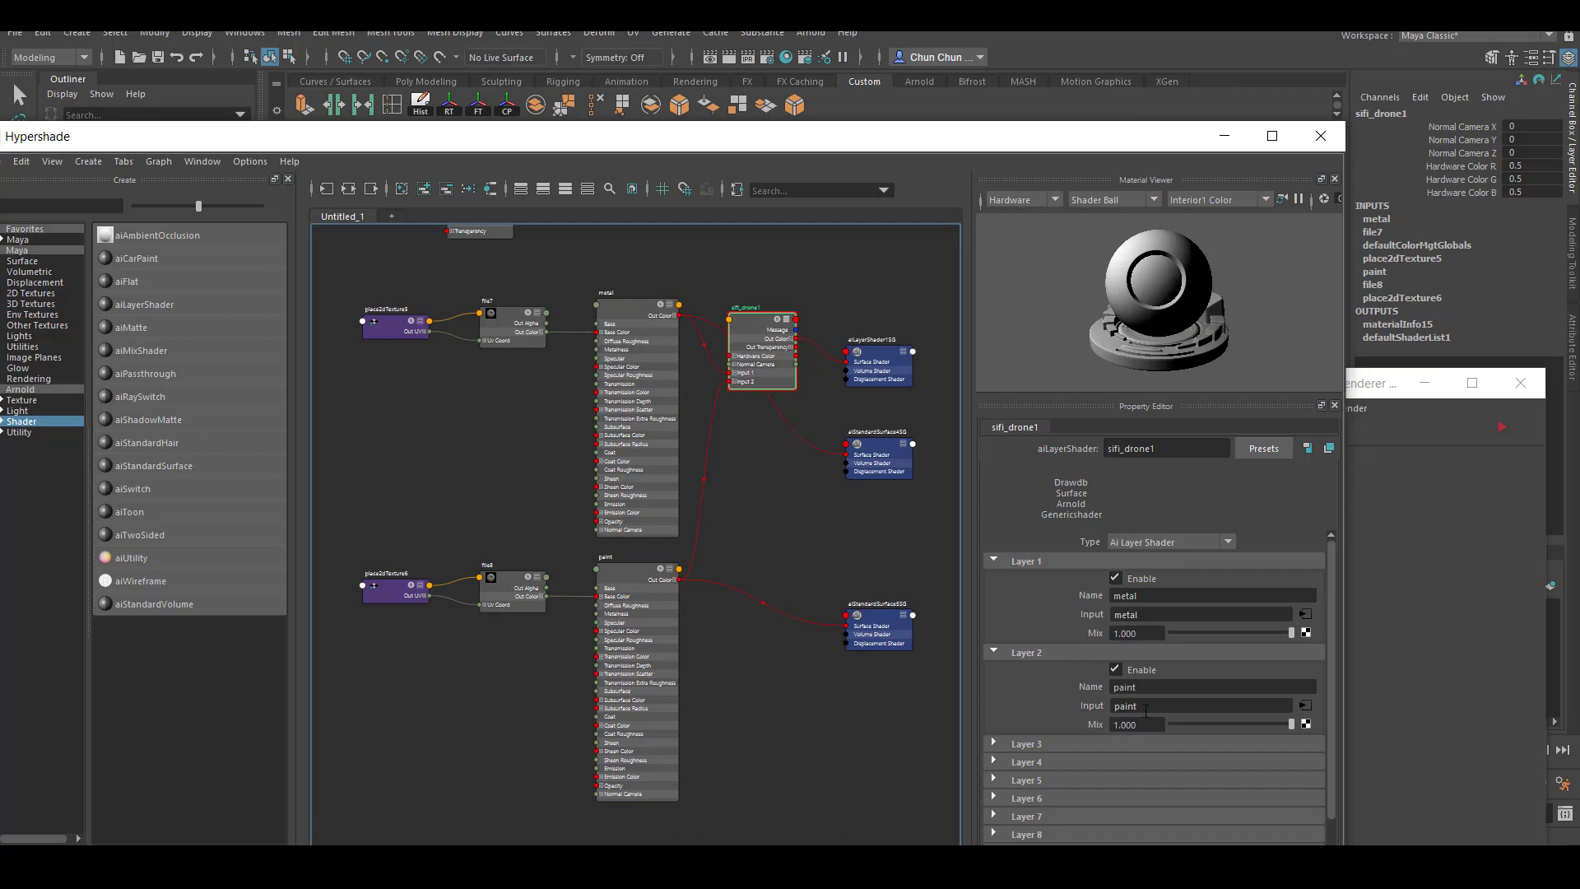
{"action": "left_click", "coordinate": [1306, 724]}
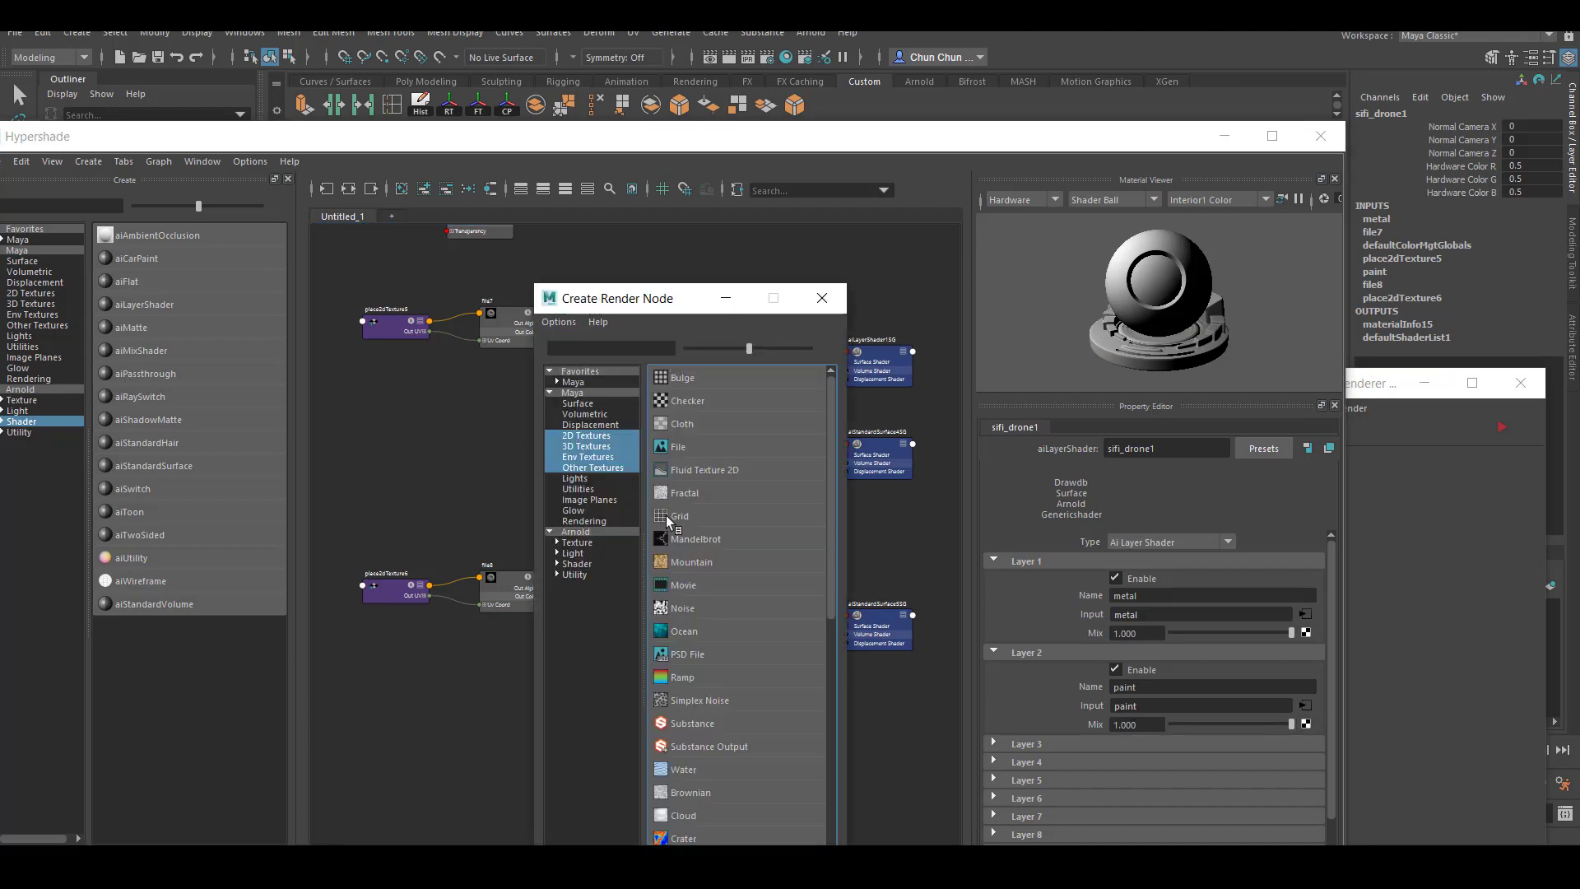
{"action": "left_click", "coordinate": [706, 446]}
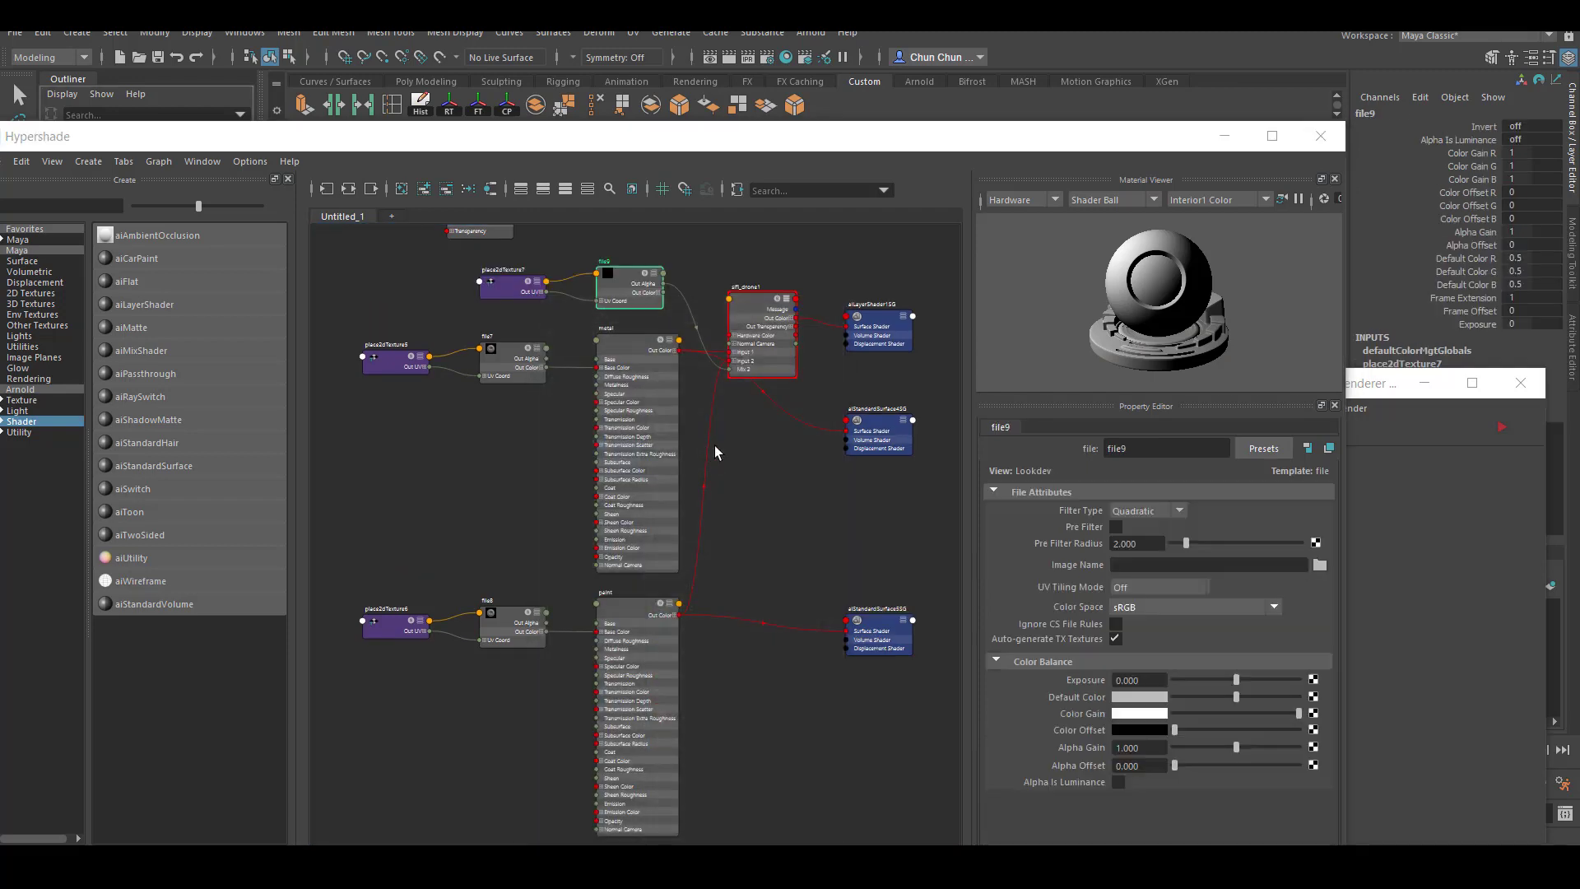
{"action": "left_click", "coordinate": [1178, 520]}
Load paint_mask.1001.tif into the mix texture as UDIM (Mari) tiles
{"action": "left_click", "coordinate": [1317, 565]}
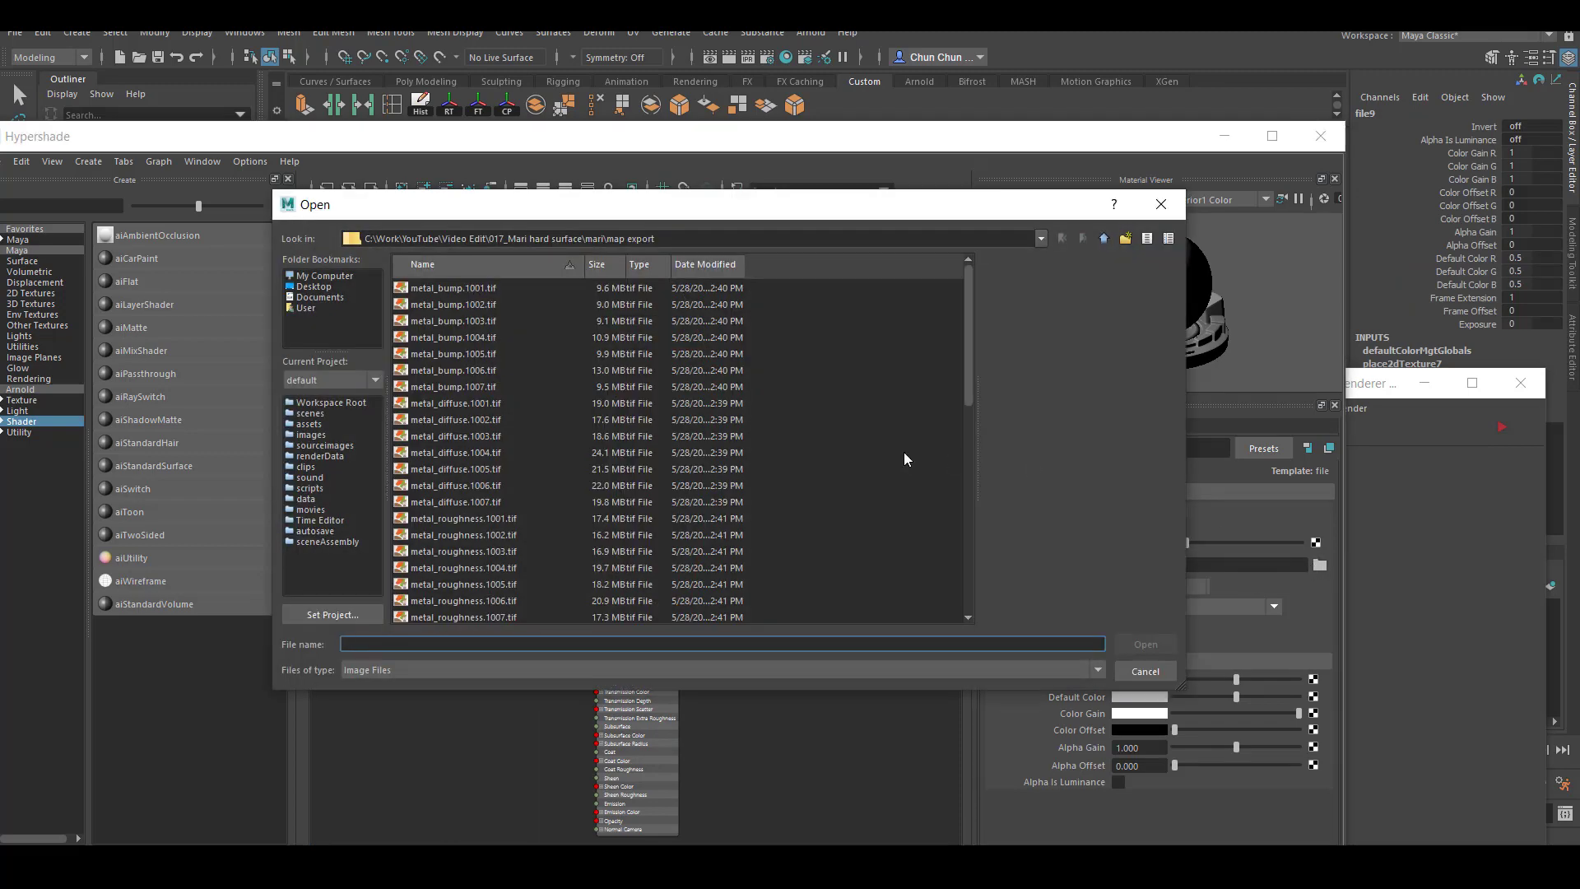
{"action": "scroll", "coordinate": [562, 377], "scroll_direction": "down", "scroll_amount": 3}
{"action": "left_click", "coordinate": [458, 483]}
{"action": "left_click", "coordinate": [1145, 643]}
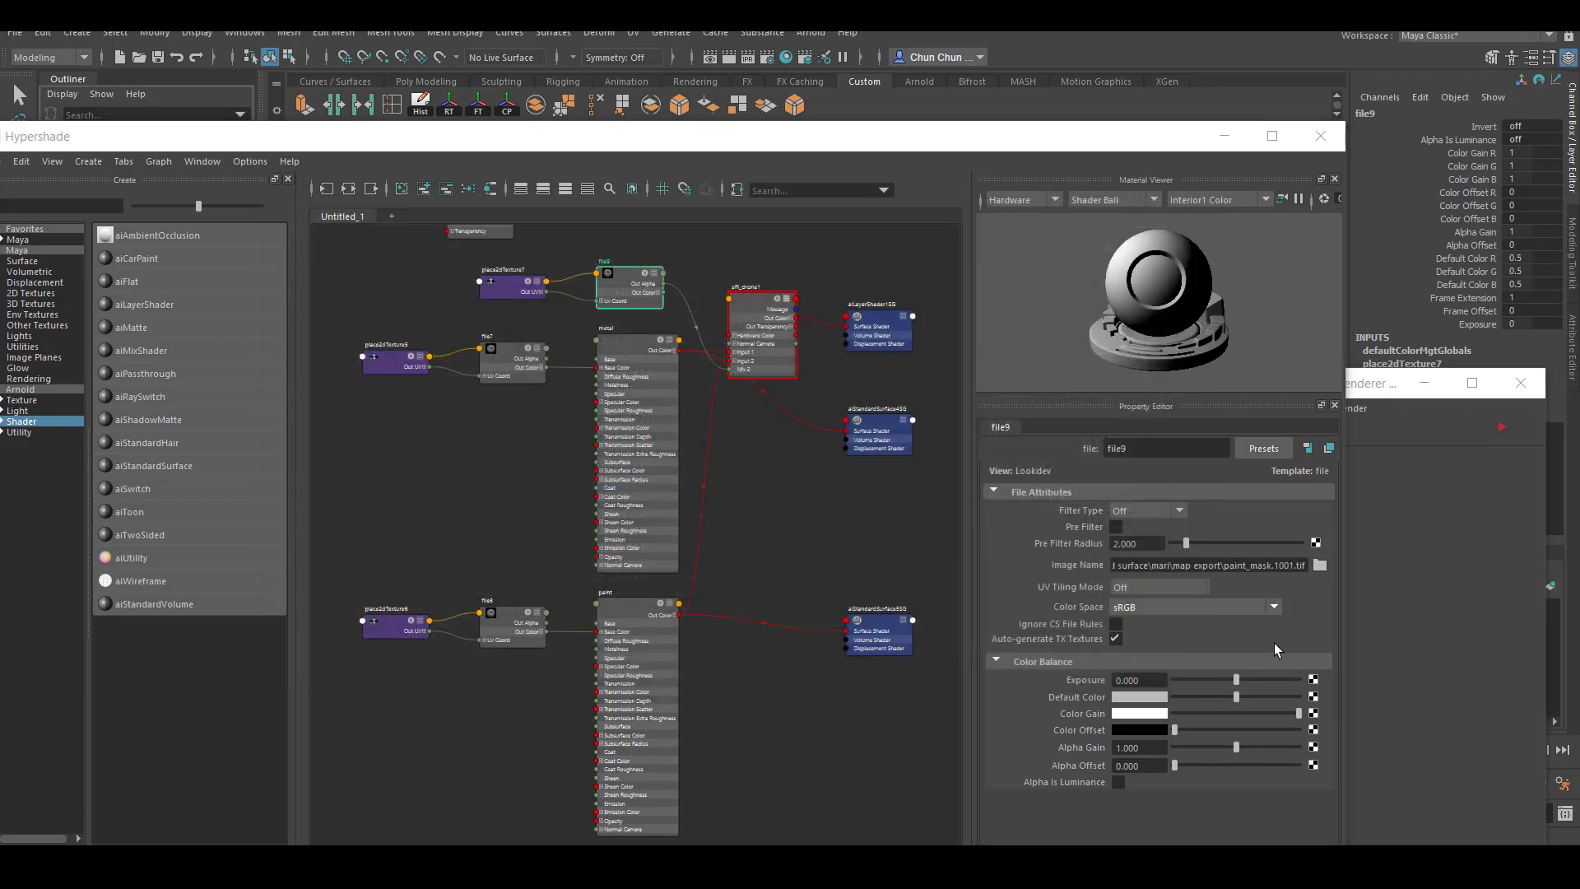
{"action": "left_click", "coordinate": [1192, 588]}
{"action": "left_click", "coordinate": [1160, 654]}
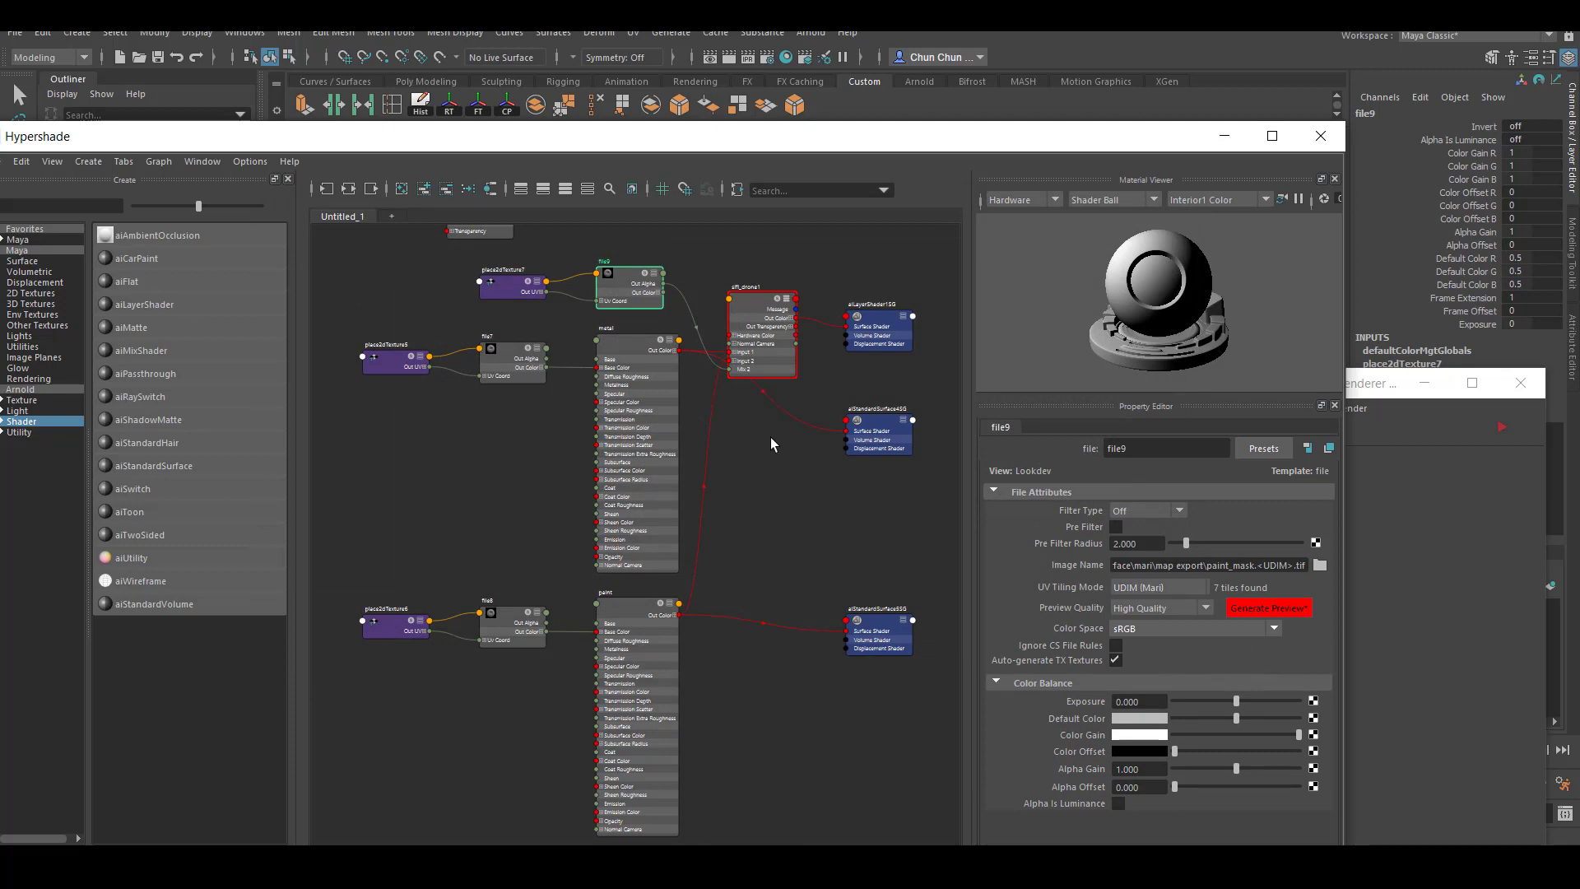
{"action": "left_click", "coordinate": [627, 280]}
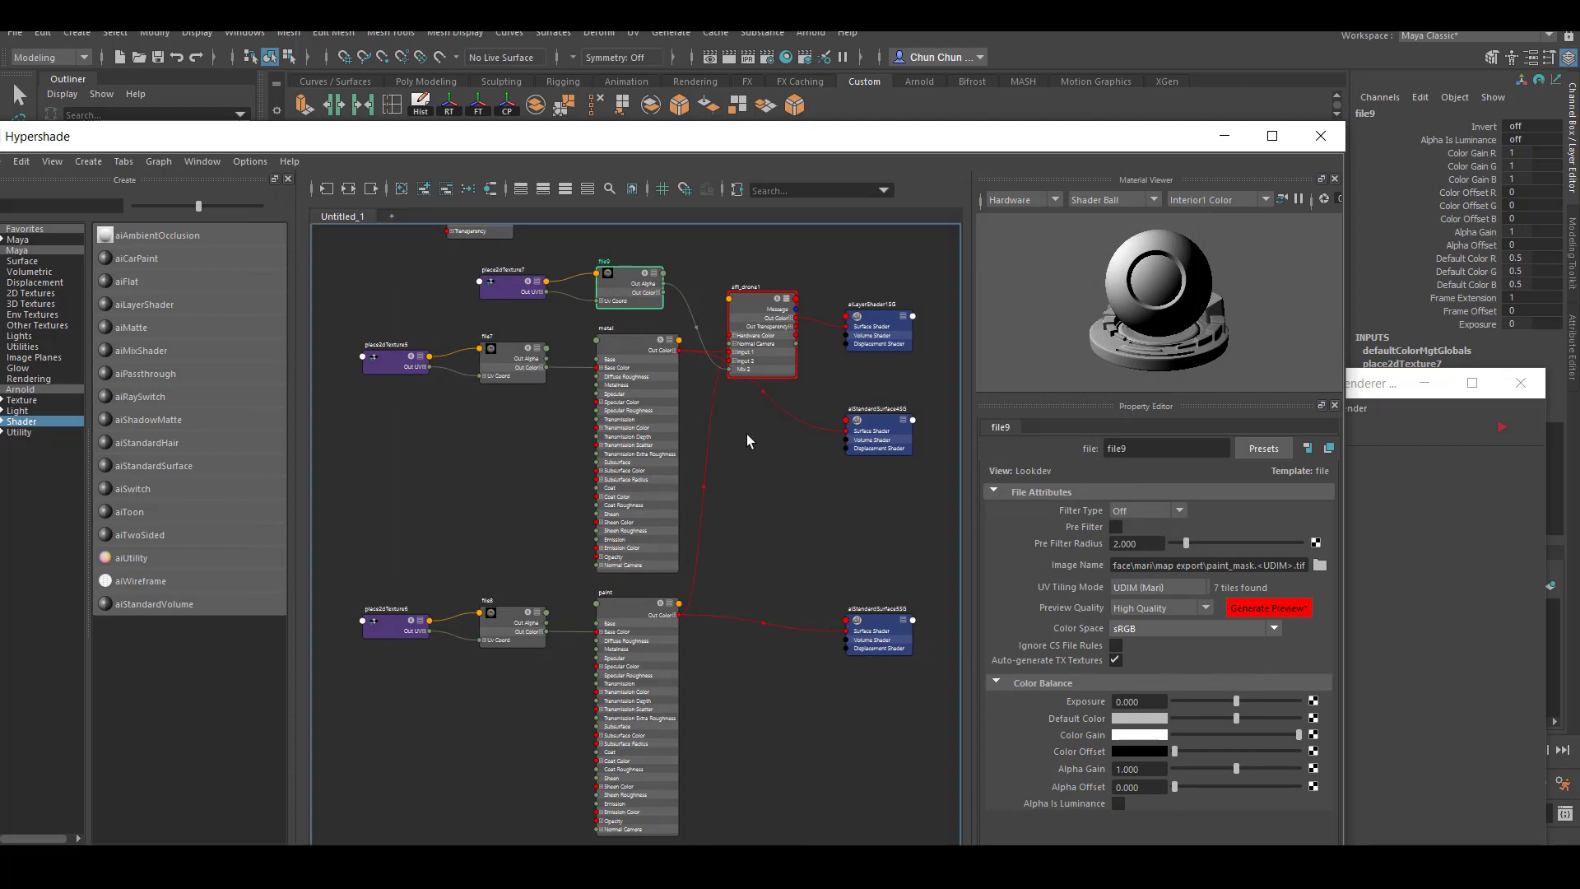
{"action": "middle_click_drag", "start_coordinate": [747, 441], "coordinate": [745, 455], "text": "alt"}
Rename the metal base-colour file node to metal_diffuse
{"action": "left_click", "coordinate": [498, 378]}
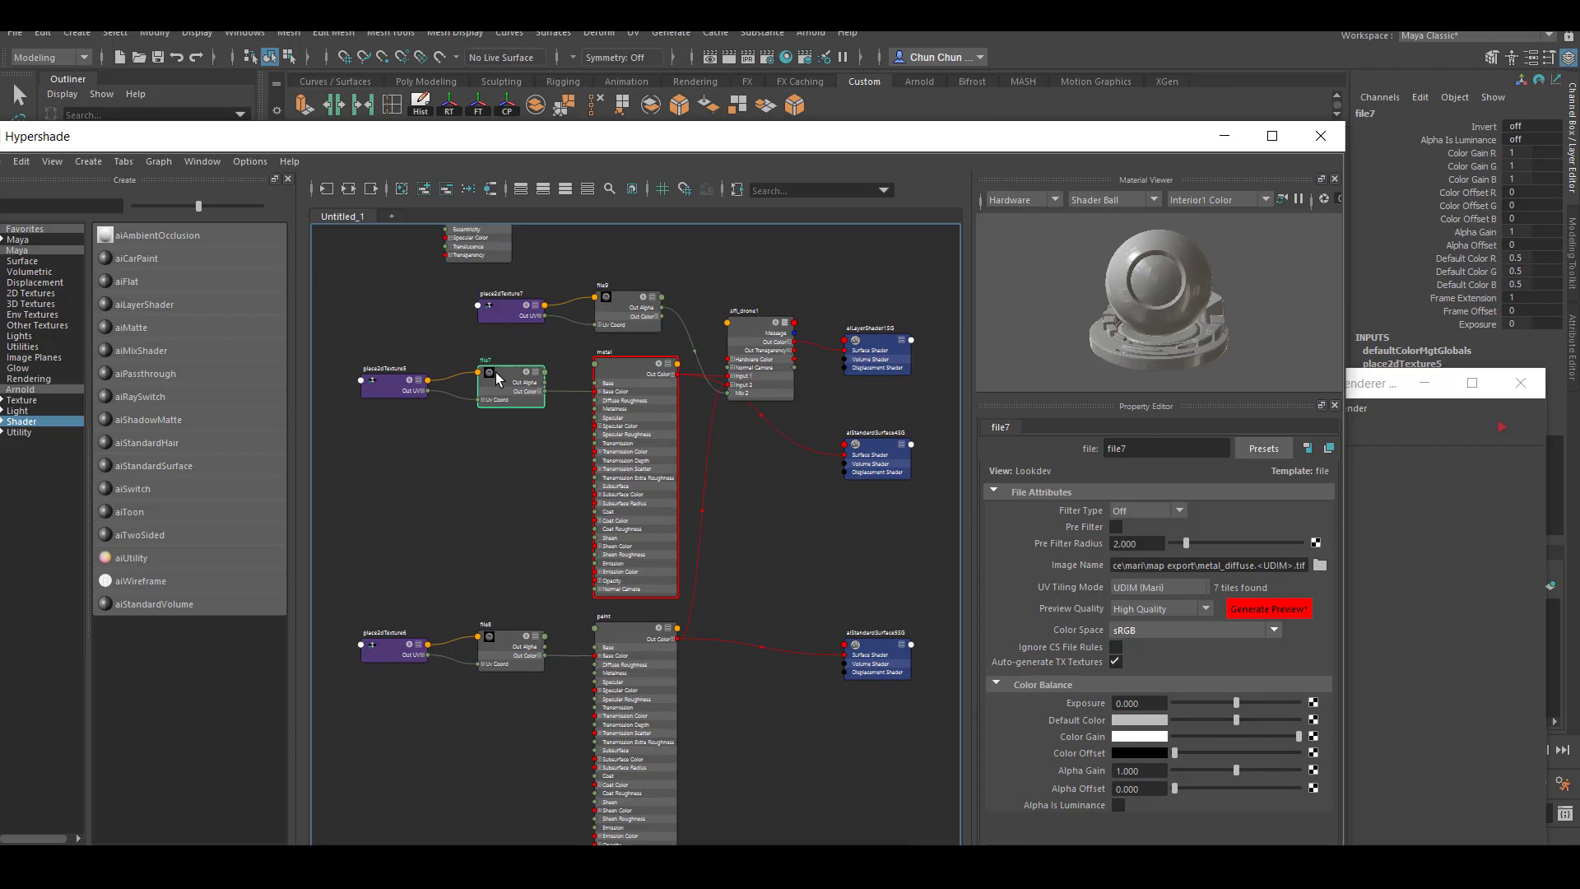
{"action": "left_click_drag", "start_coordinate": [1156, 448], "coordinate": [1102, 452]}
{"action": "type", "text": "metal_diff"}
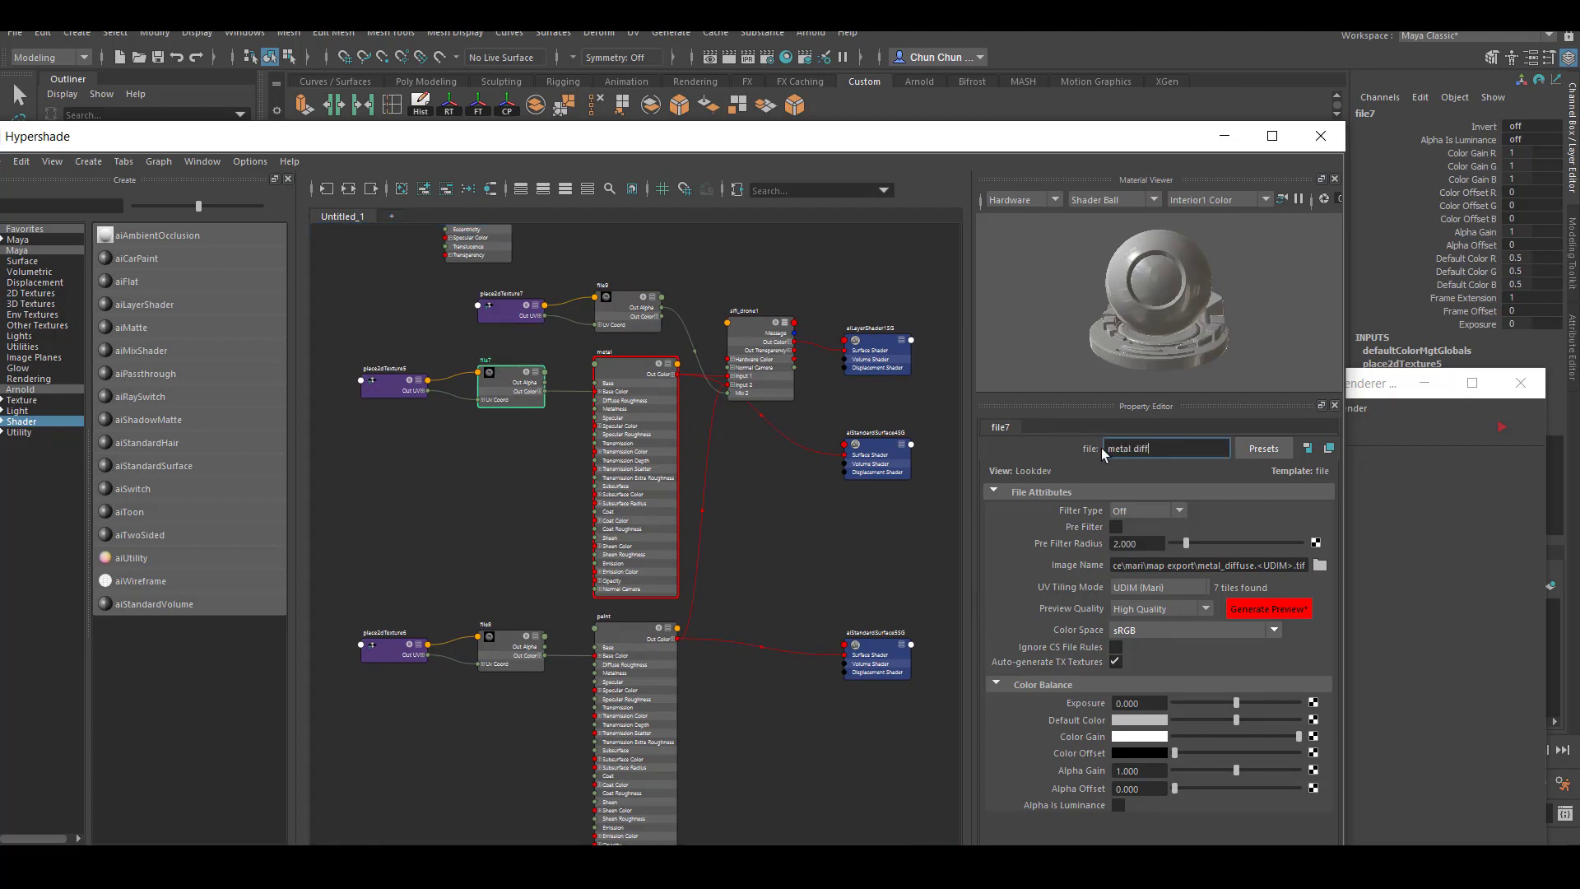
{"action": "type", "text": "use"}
{"action": "key", "text": "Return"}
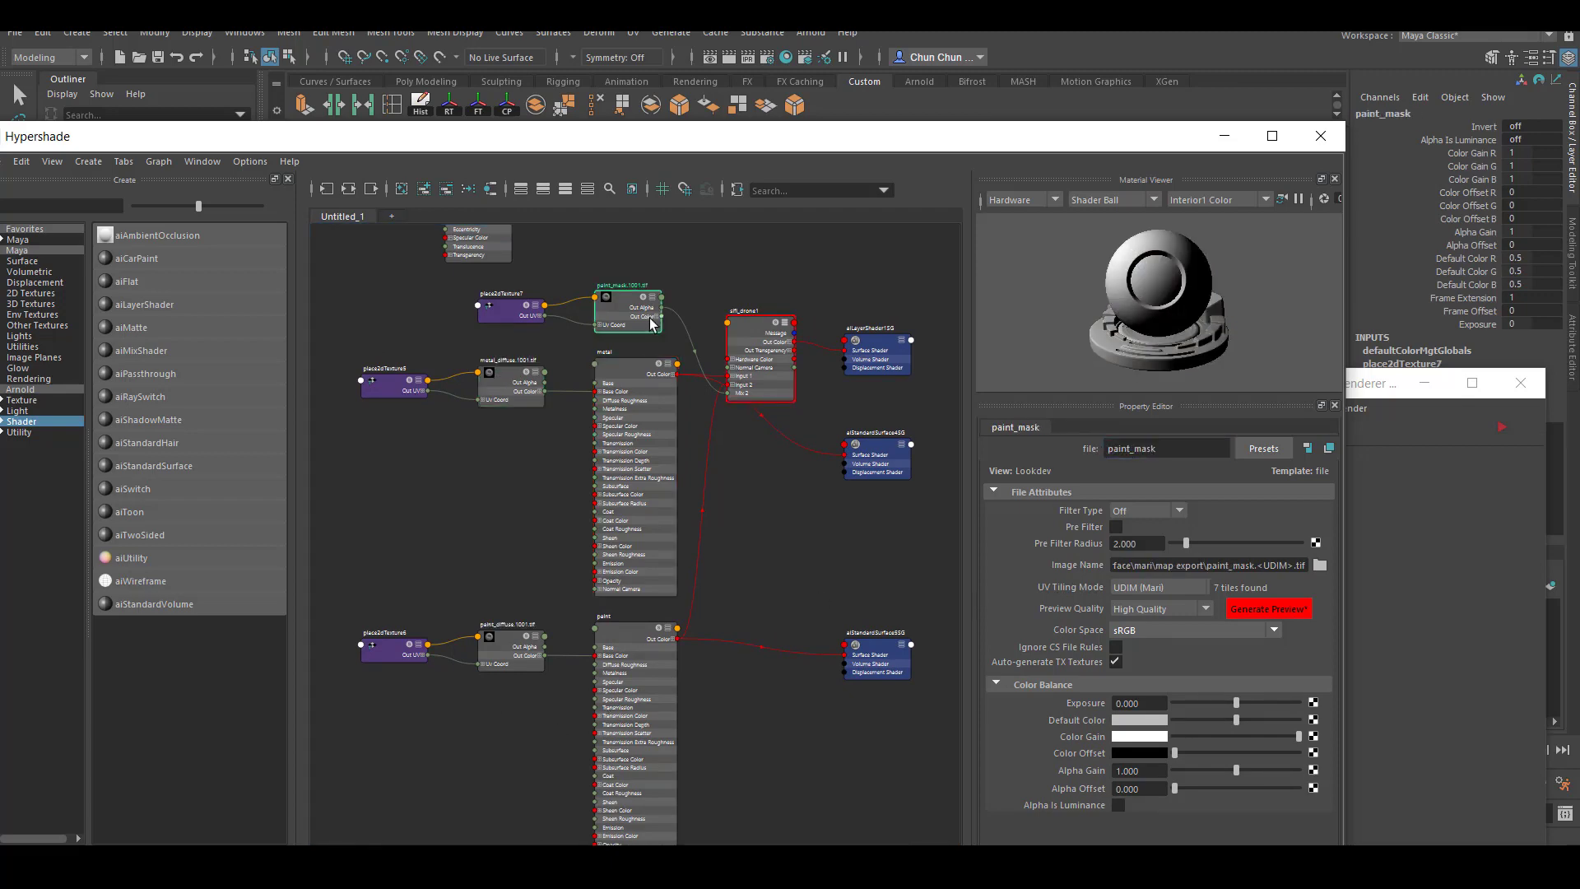
{"action": "scroll", "coordinate": [670, 458], "scroll_direction": "up", "scroll_amount": 4}
{"action": "scroll", "coordinate": [670, 458], "scroll_direction": "down", "scroll_amount": 1}
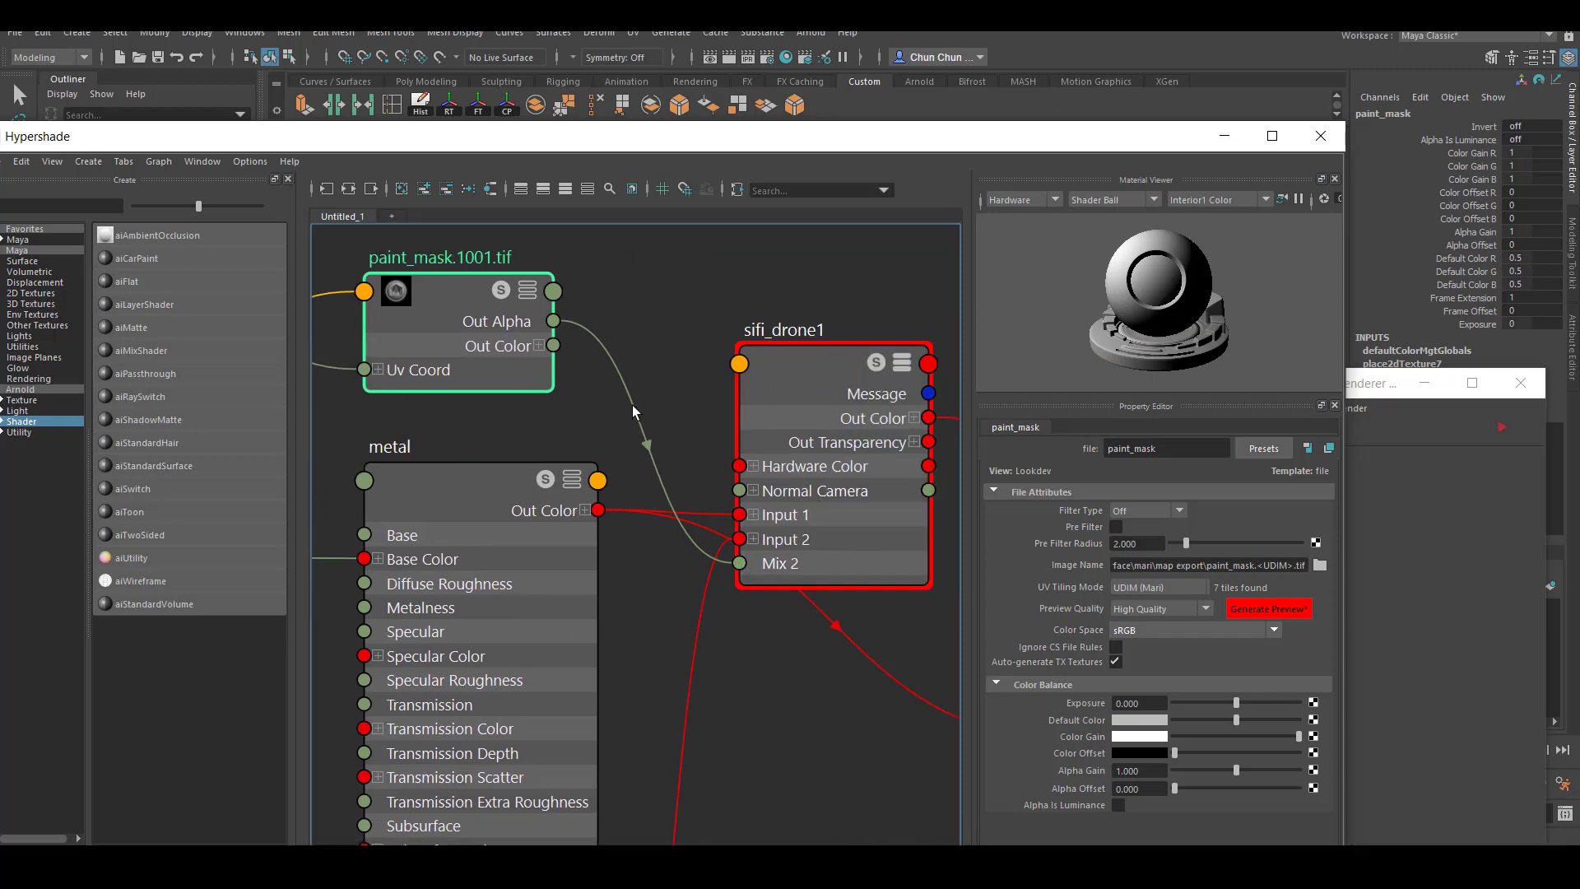
{"action": "scroll", "coordinate": [729, 494], "scroll_direction": "down", "scroll_amount": 3}
{"action": "scroll", "coordinate": [445, 383], "scroll_direction": "down", "scroll_amount": 2}
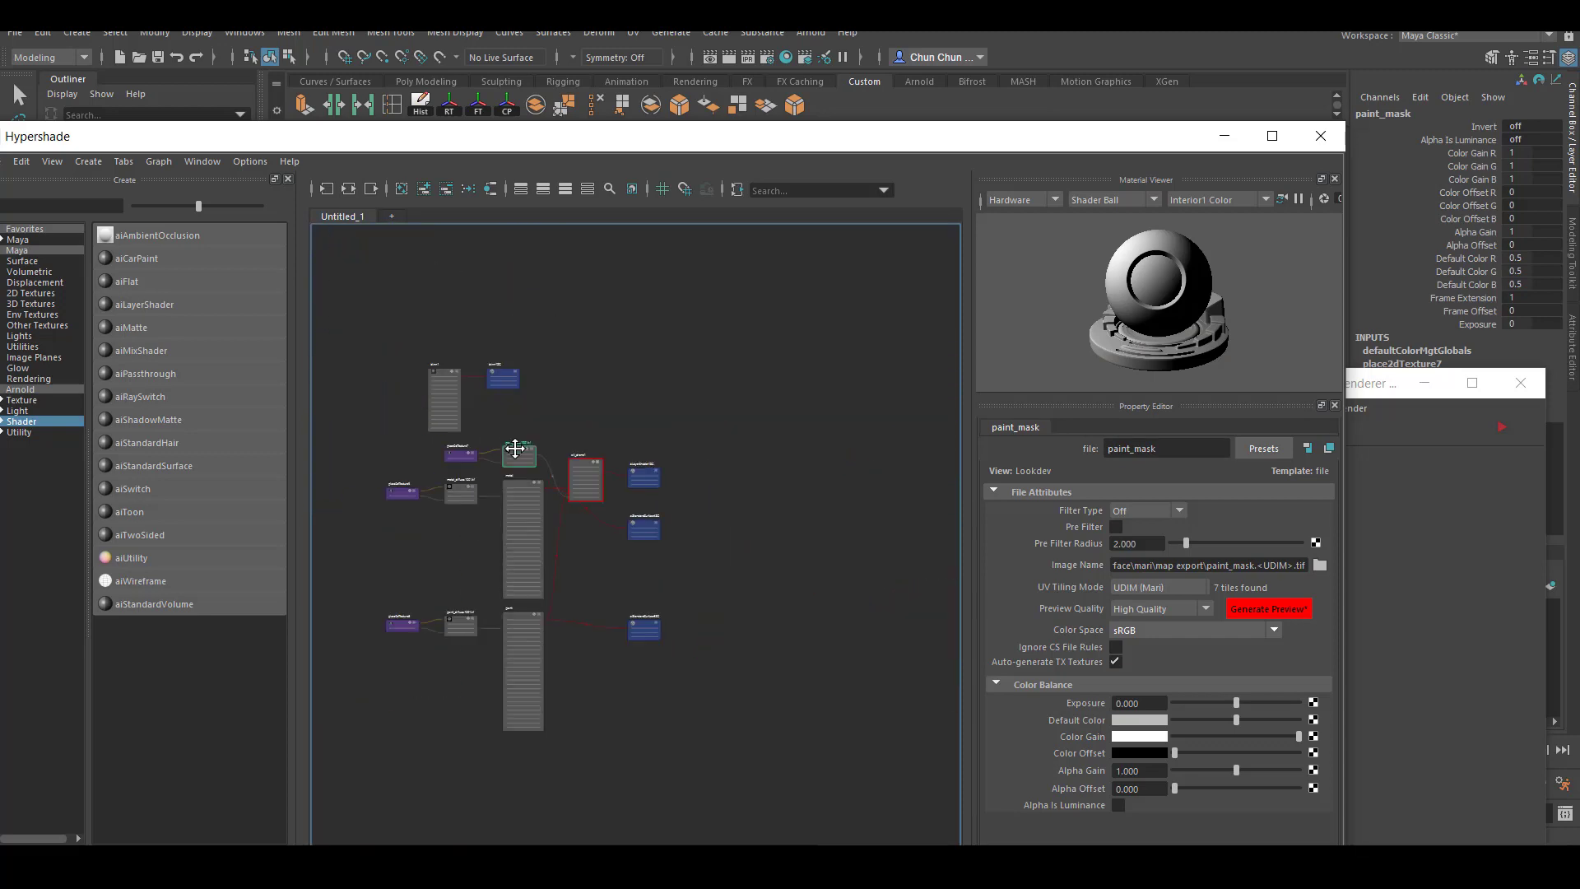
{"action": "scroll", "coordinate": [446, 383], "scroll_direction": "down", "scroll_amount": 1}
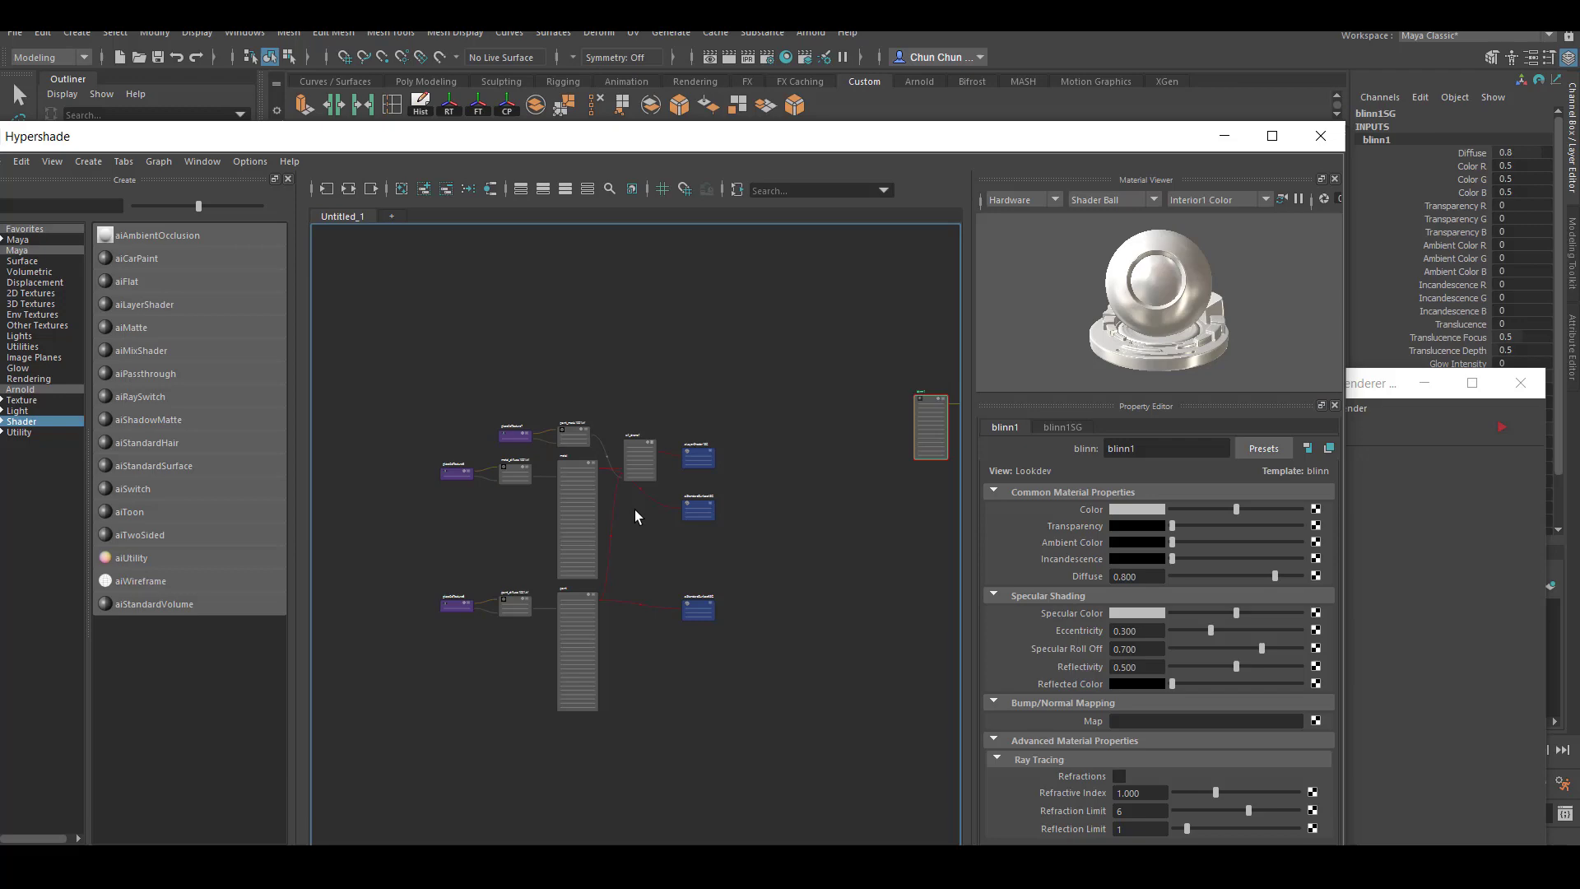
{"action": "scroll", "coordinate": [634, 511], "scroll_direction": "up", "scroll_amount": 5}
{"action": "scroll", "coordinate": [674, 639], "scroll_direction": "down", "scroll_amount": 1}
Connect paint_mask's Out Color R to sifi_drone1's Mix 2
{"action": "mouse_move", "coordinate": [324, 368]}
{"action": "left_mouse_down"}
{"action": "mouse_move", "coordinate": [564, 422]}
{"action": "mouse_move", "coordinate": [625, 351]}
{"action": "left_mouse_up"}
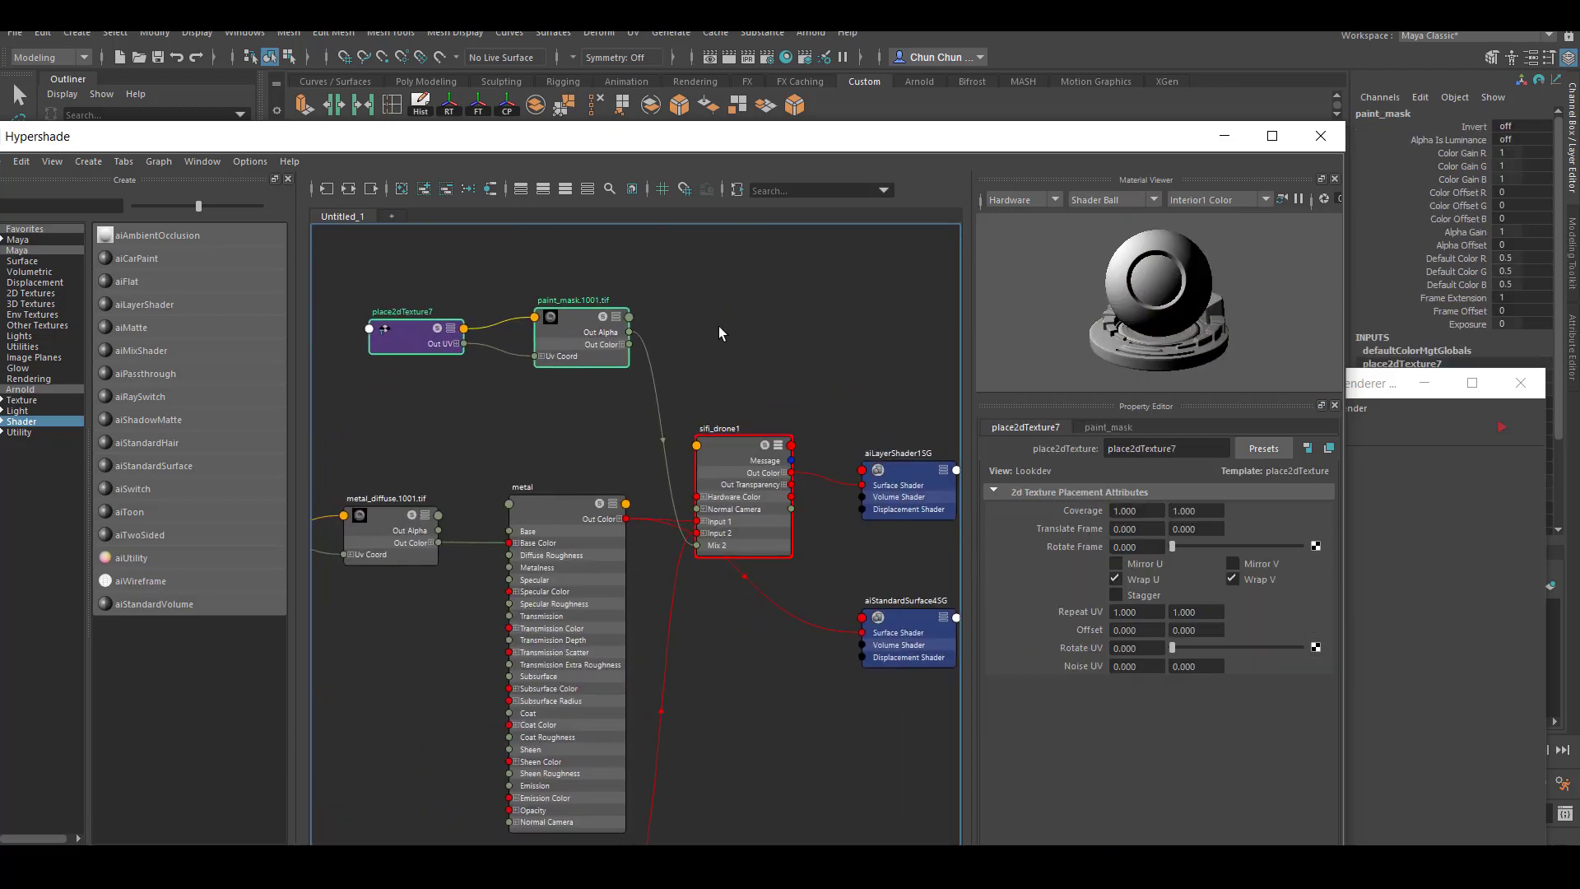
{"action": "left_click", "coordinate": [622, 350]}
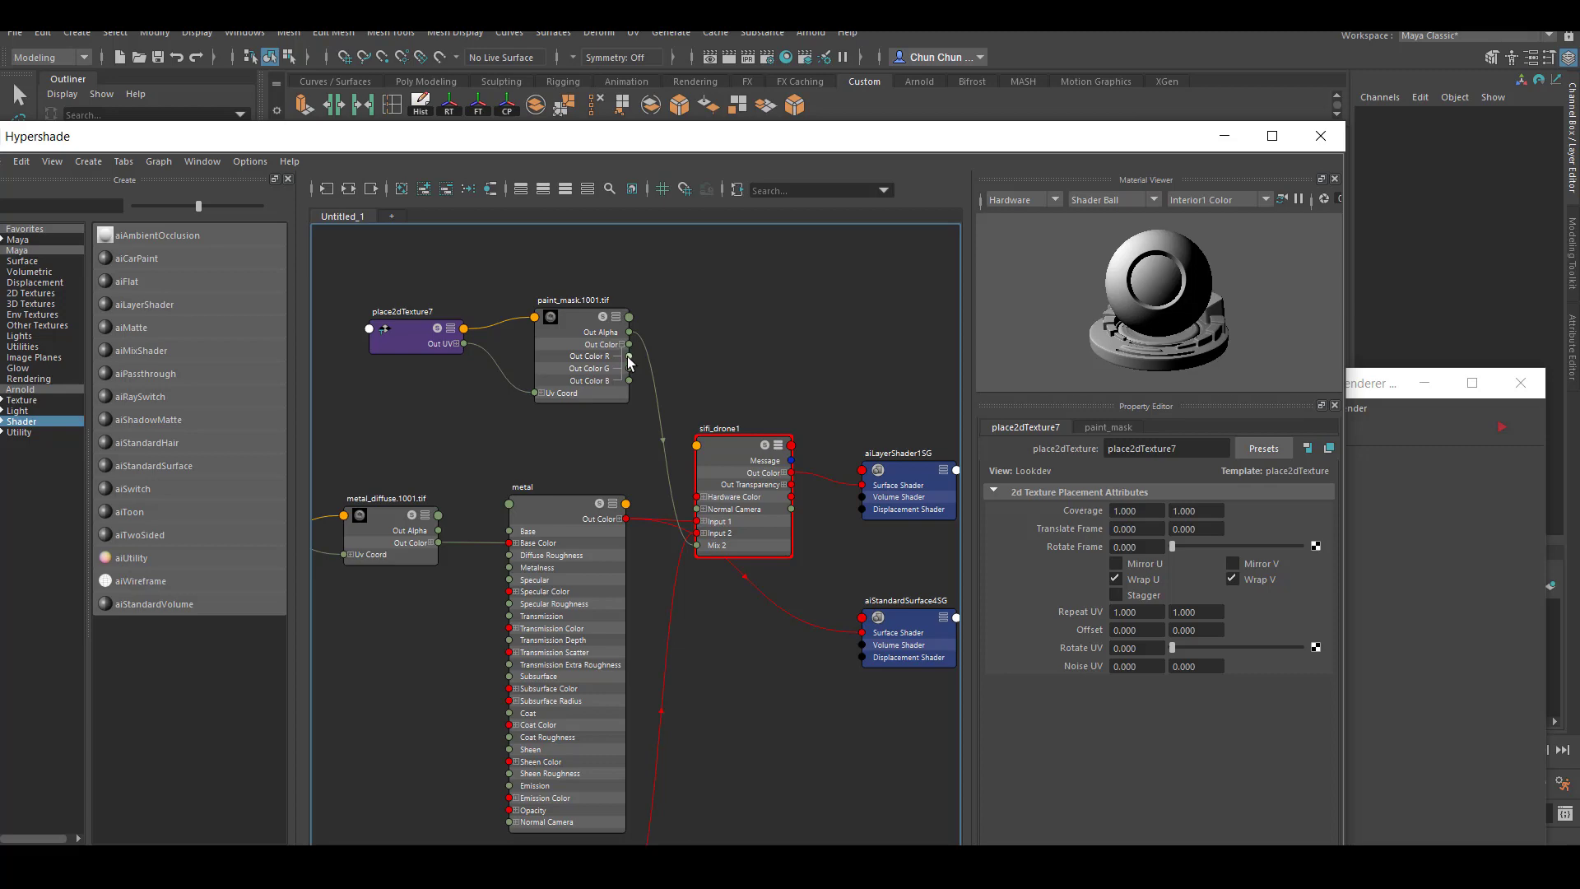
{"action": "left_click_drag", "start_coordinate": [629, 360], "coordinate": [699, 548]}
{"action": "scroll", "coordinate": [828, 370], "scroll_direction": "down", "scroll_amount": 5}
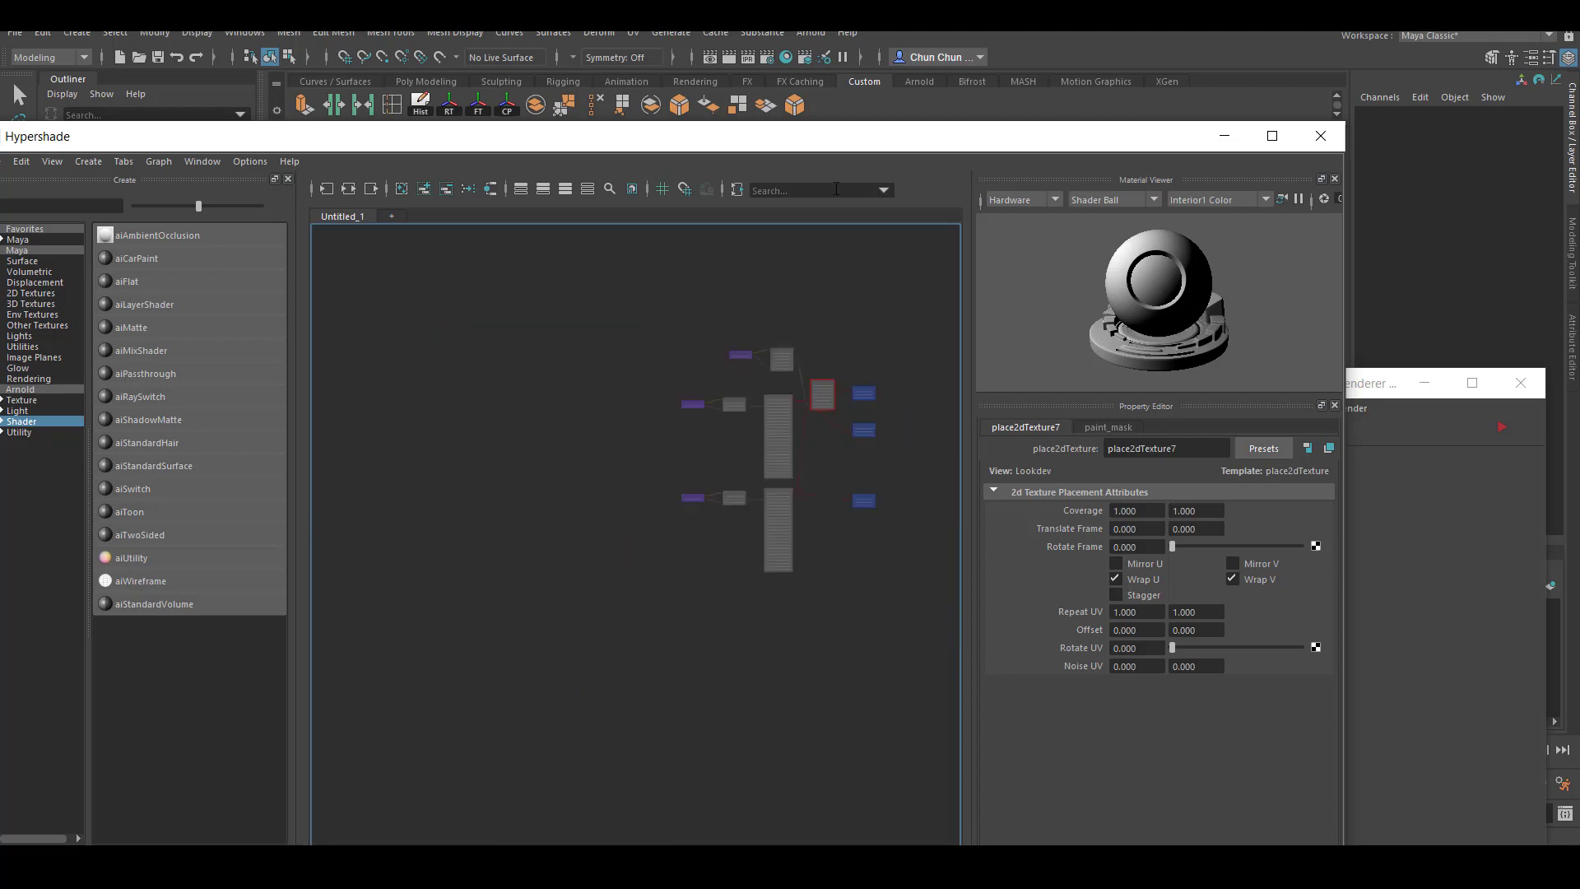
Select sifi_drone and minimize the Hypershade to reveal the viewport
{"action": "left_click_drag", "start_coordinate": [856, 138], "coordinate": [1222, 119]}
{"action": "scroll", "coordinate": [1091, 493], "scroll_direction": "up", "scroll_amount": 5}
{"action": "middle_click_drag", "start_coordinate": [1090, 494], "coordinate": [1043, 578], "text": "alt"}
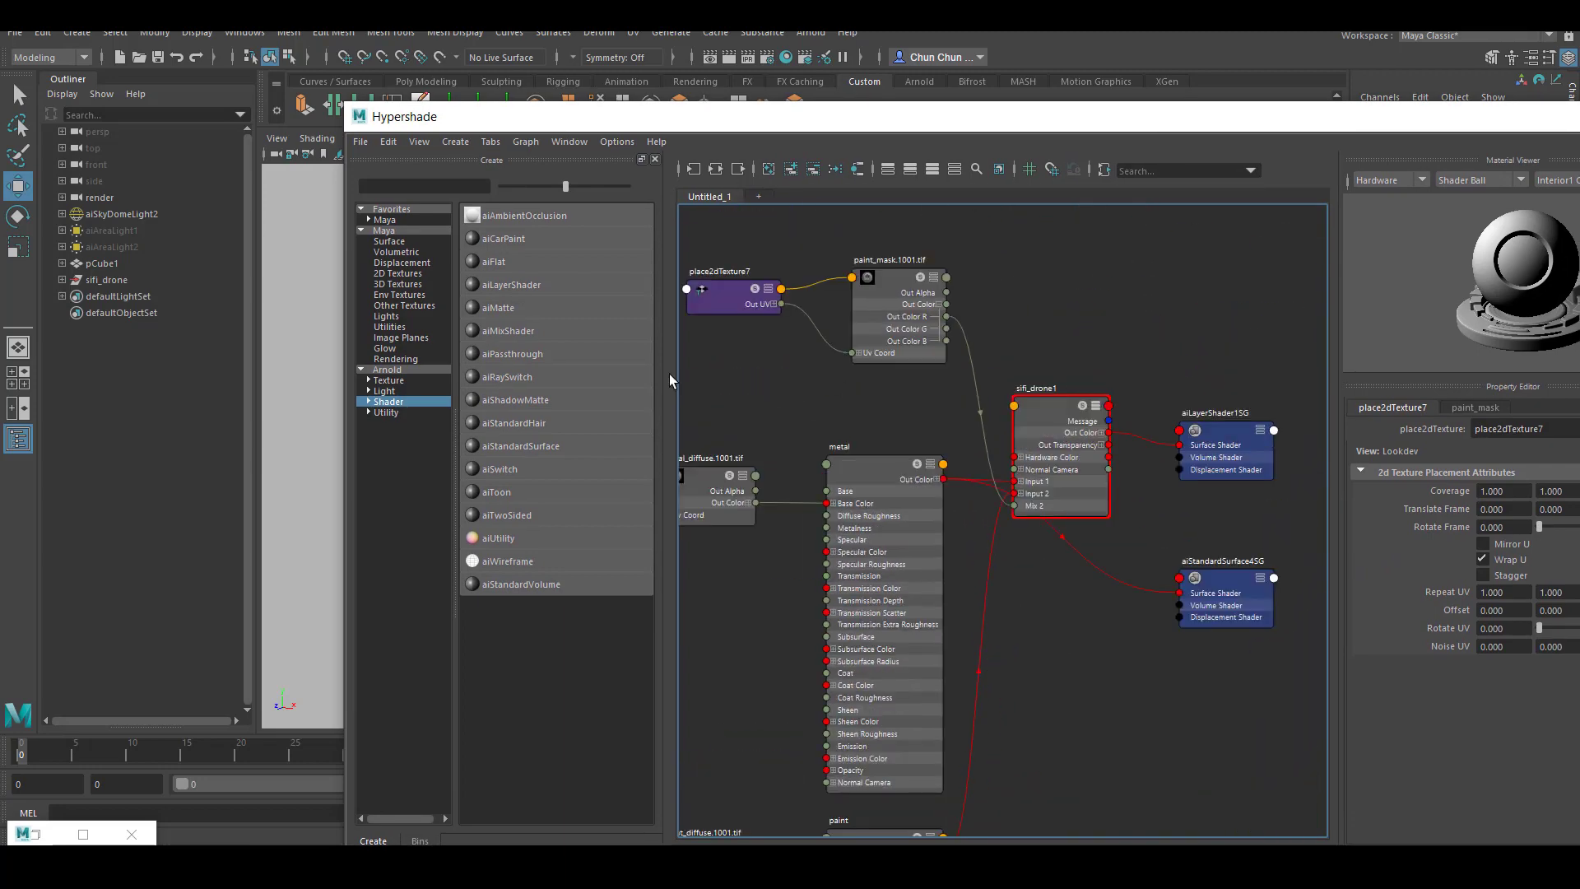
{"action": "left_click", "coordinate": [98, 278]}
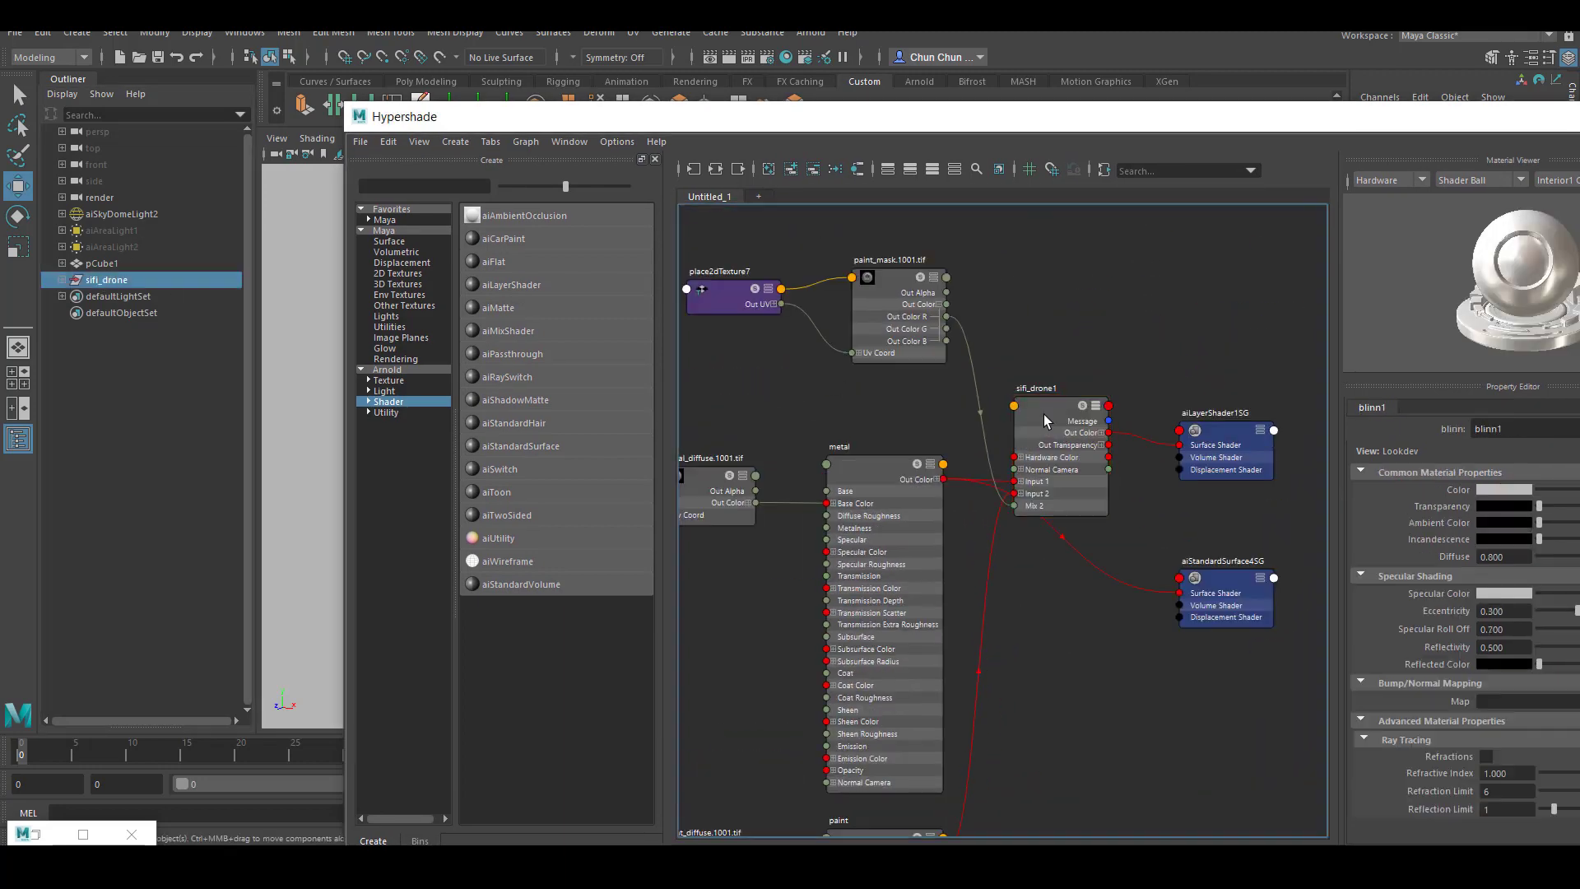
{"action": "right_click", "coordinate": [1043, 413]}
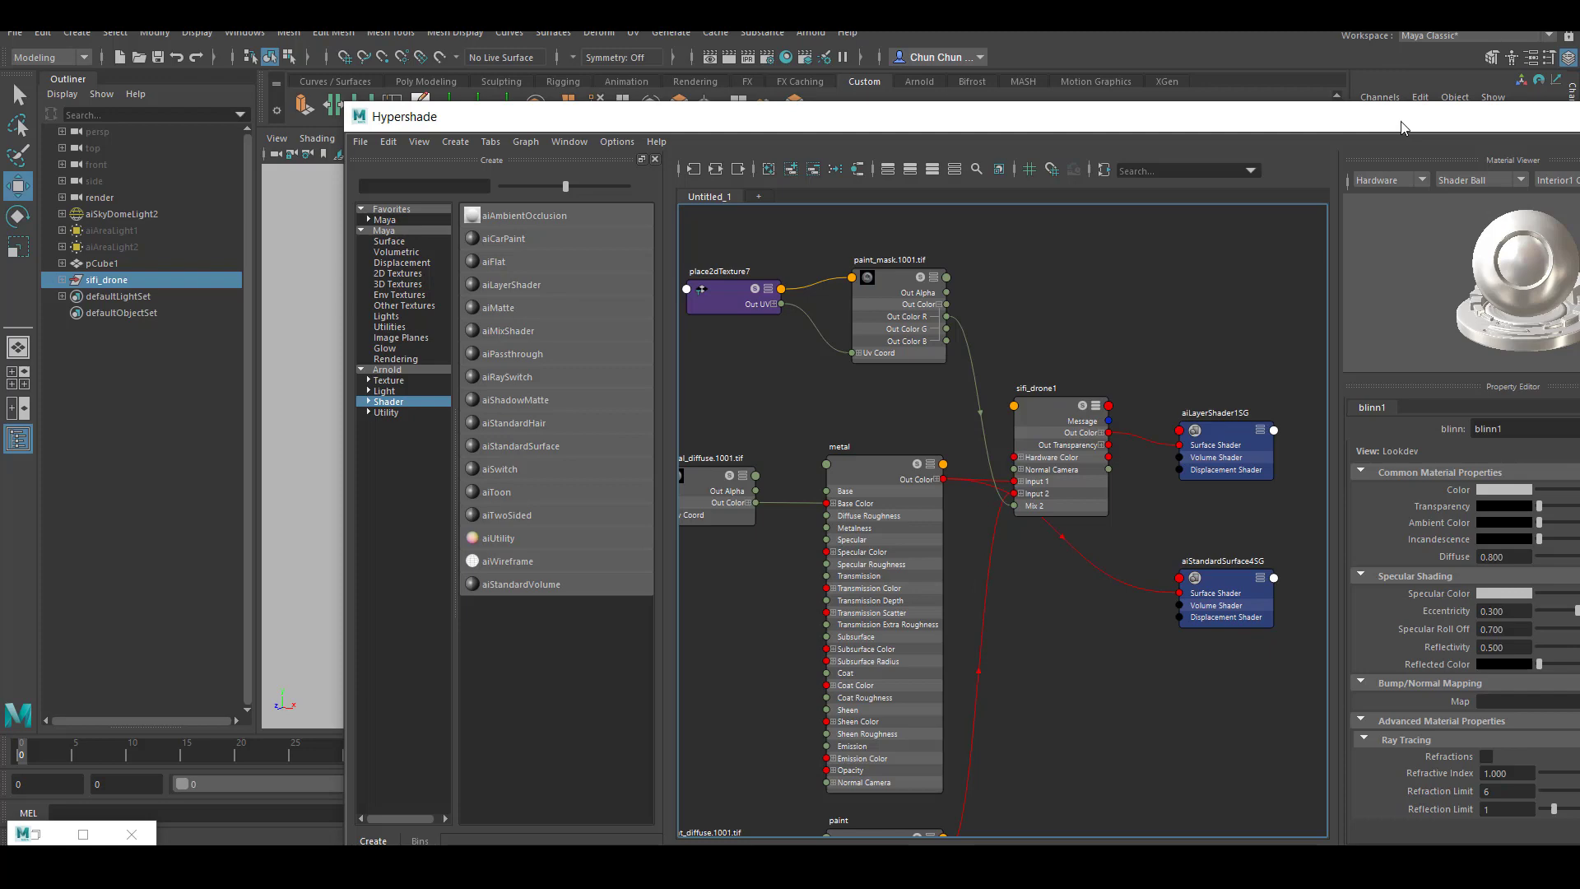
{"action": "left_click_drag", "start_coordinate": [1400, 117], "coordinate": [783, 232]}
{"action": "left_click", "coordinate": [974, 233]}
Select pCube1 and render the current frame with Arnold in Render View
{"action": "left_click", "coordinate": [1088, 359]}
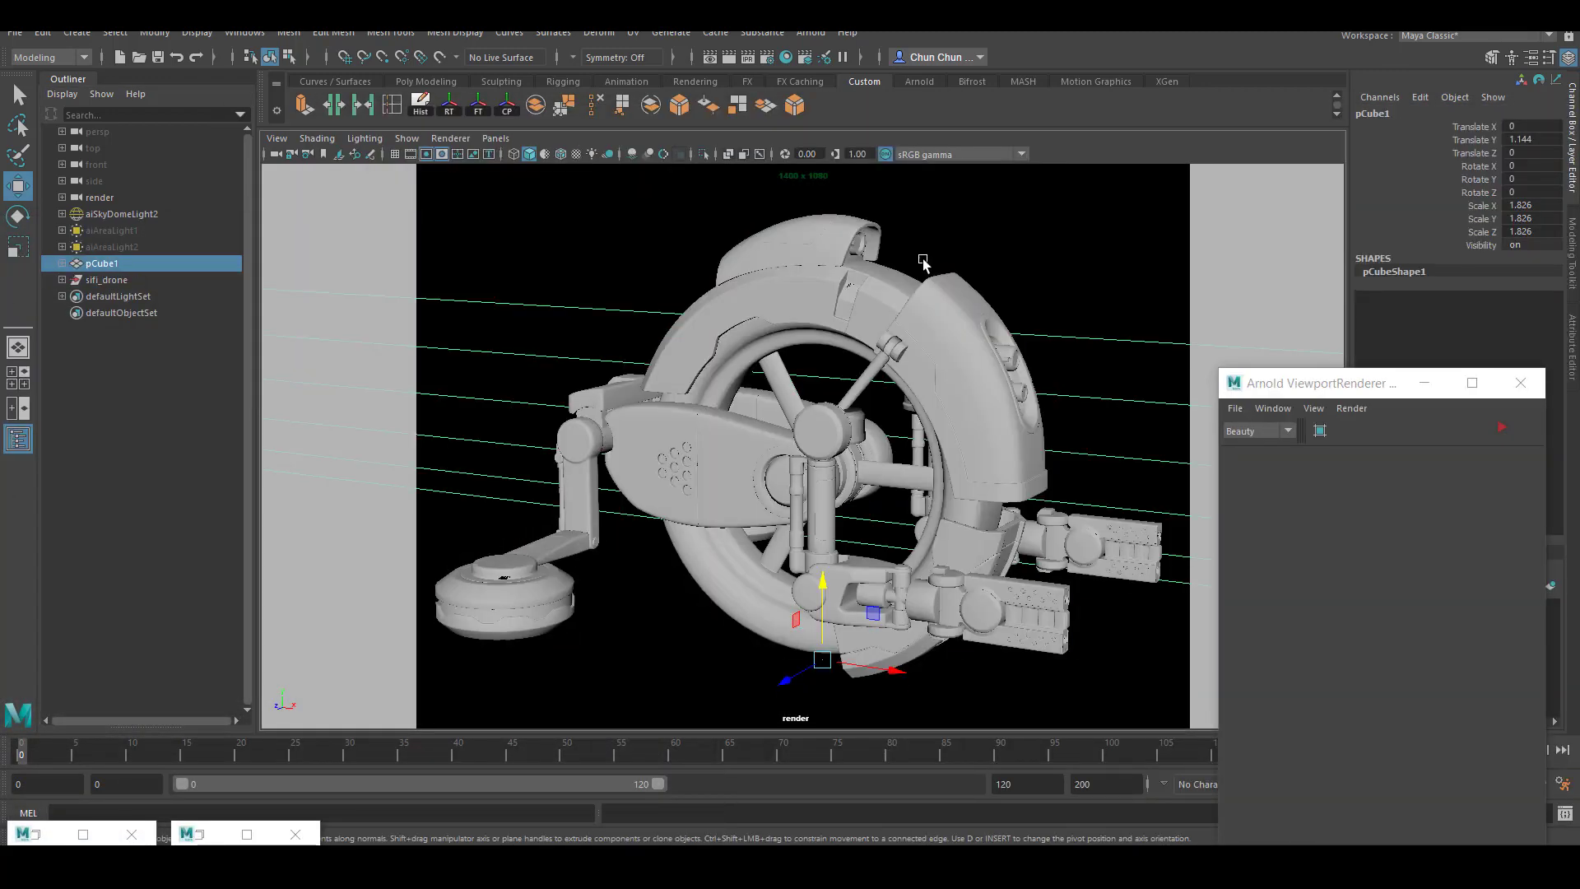
{"action": "left_click", "coordinate": [800, 56]}
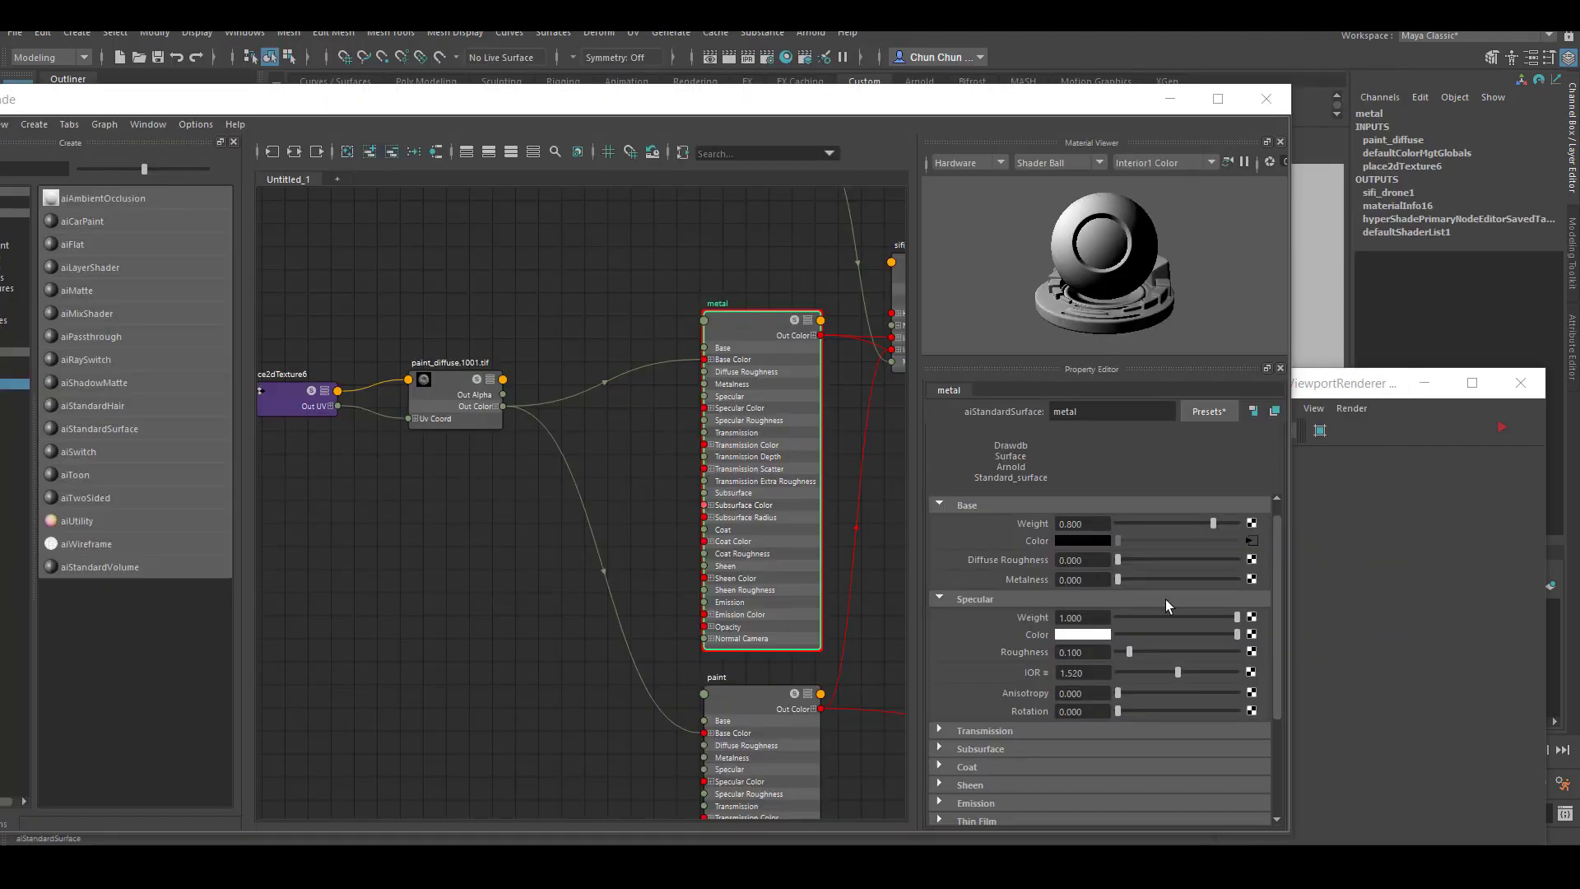
{"action": "scroll", "coordinate": [1265, 568], "scroll_direction": "down", "scroll_amount": 1}
{"action": "scroll", "coordinate": [1278, 569], "scroll_direction": "down", "scroll_amount": 1}
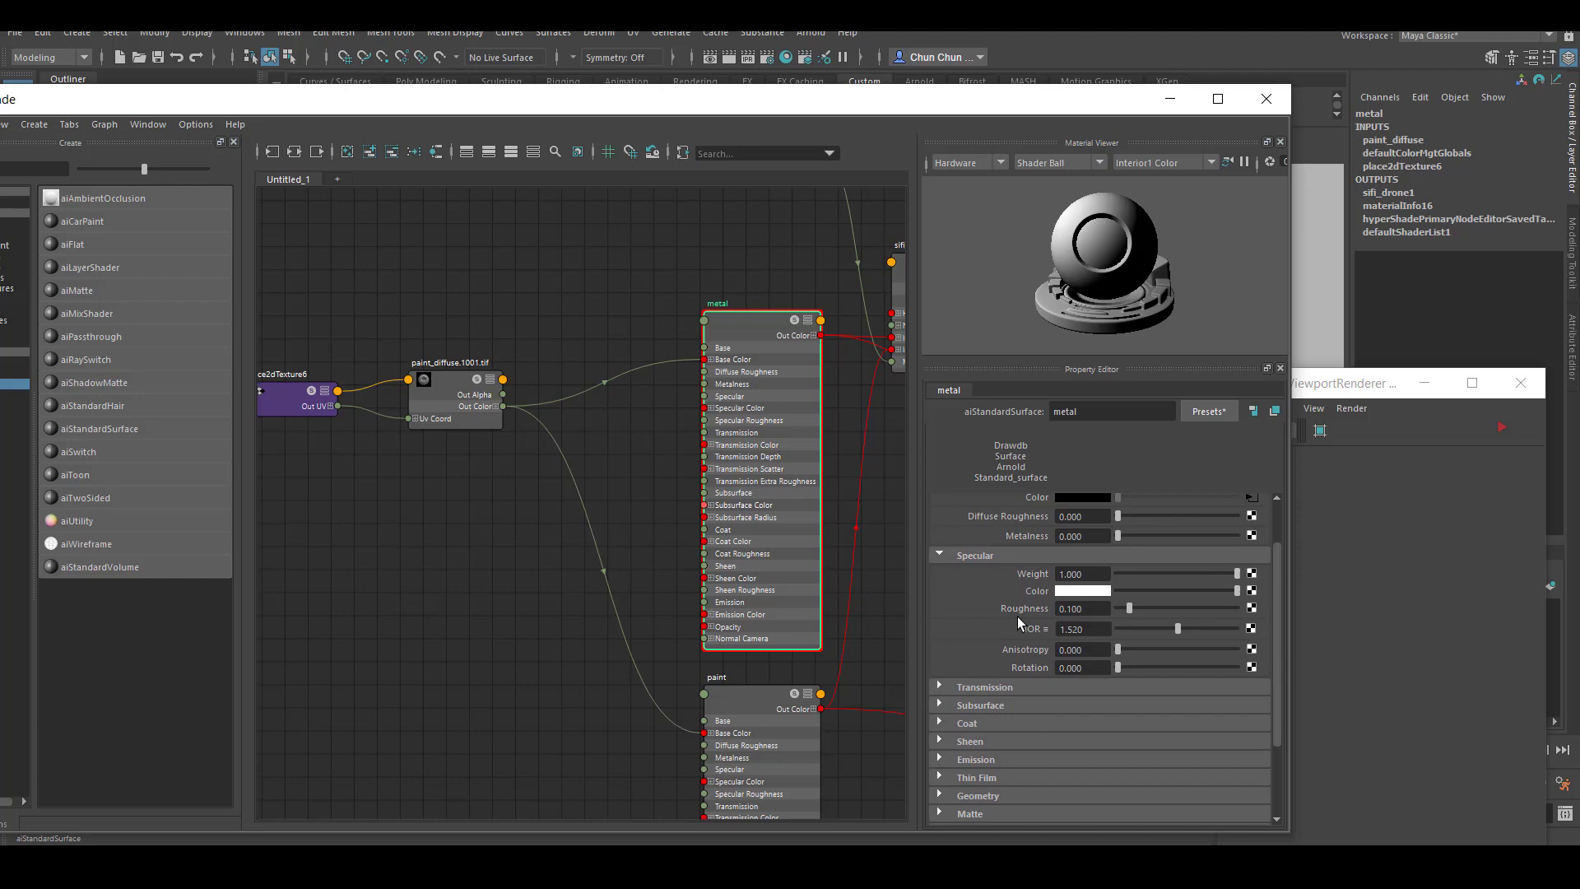
Create a file texture named roughness loading paint_roughness.1001.tif with UDIM (Mari) tiling
{"action": "left_click", "coordinate": [1254, 609]}
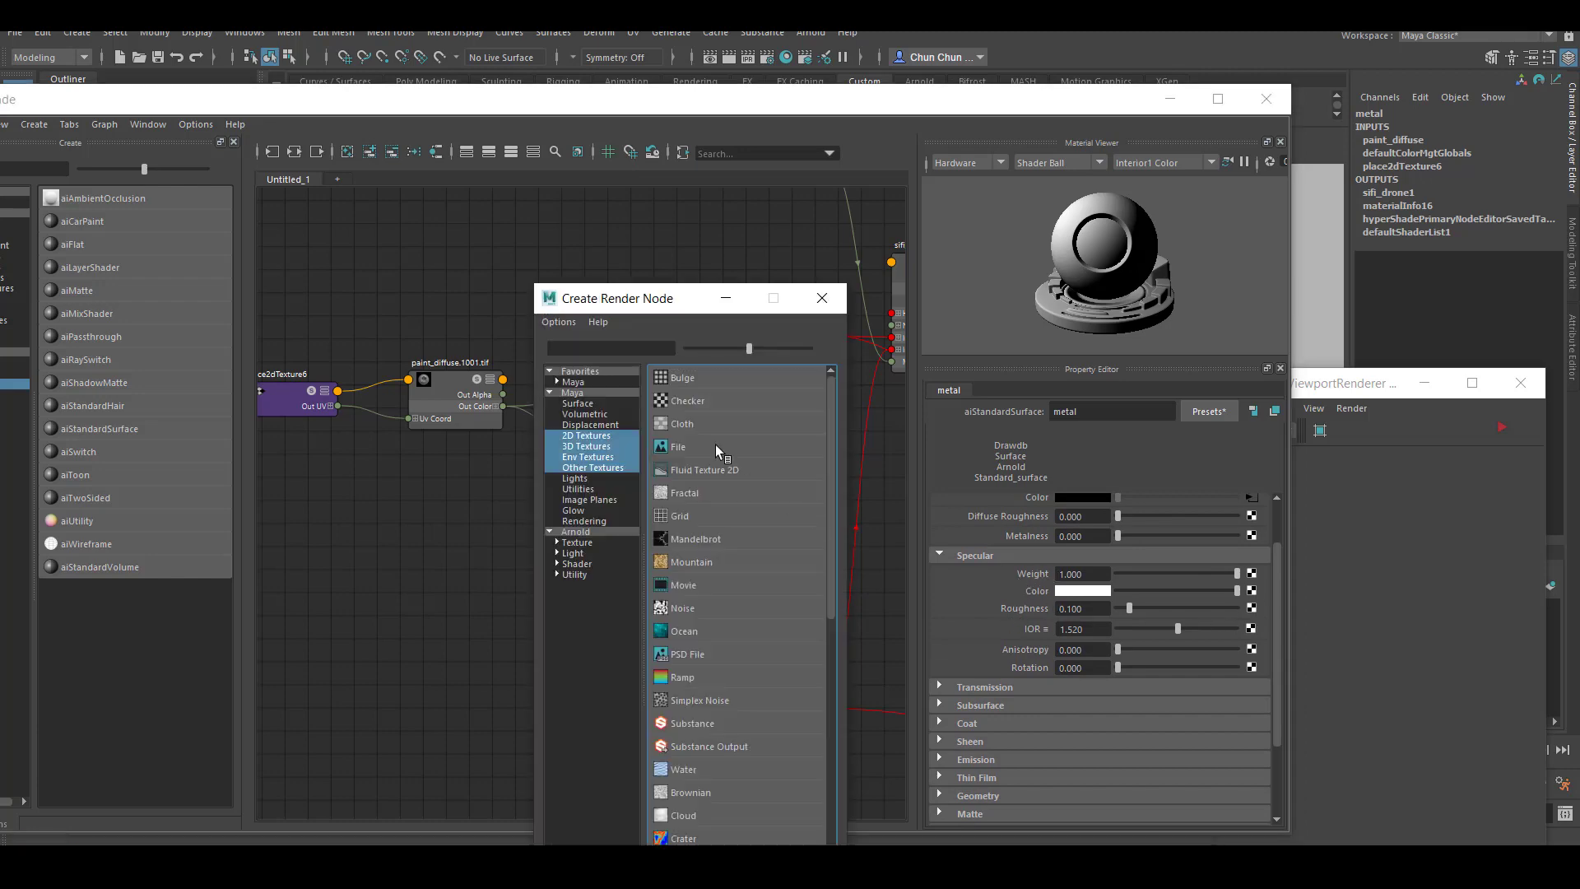
{"action": "left_click", "coordinate": [715, 446]}
{"action": "left_click", "coordinate": [1266, 527]}
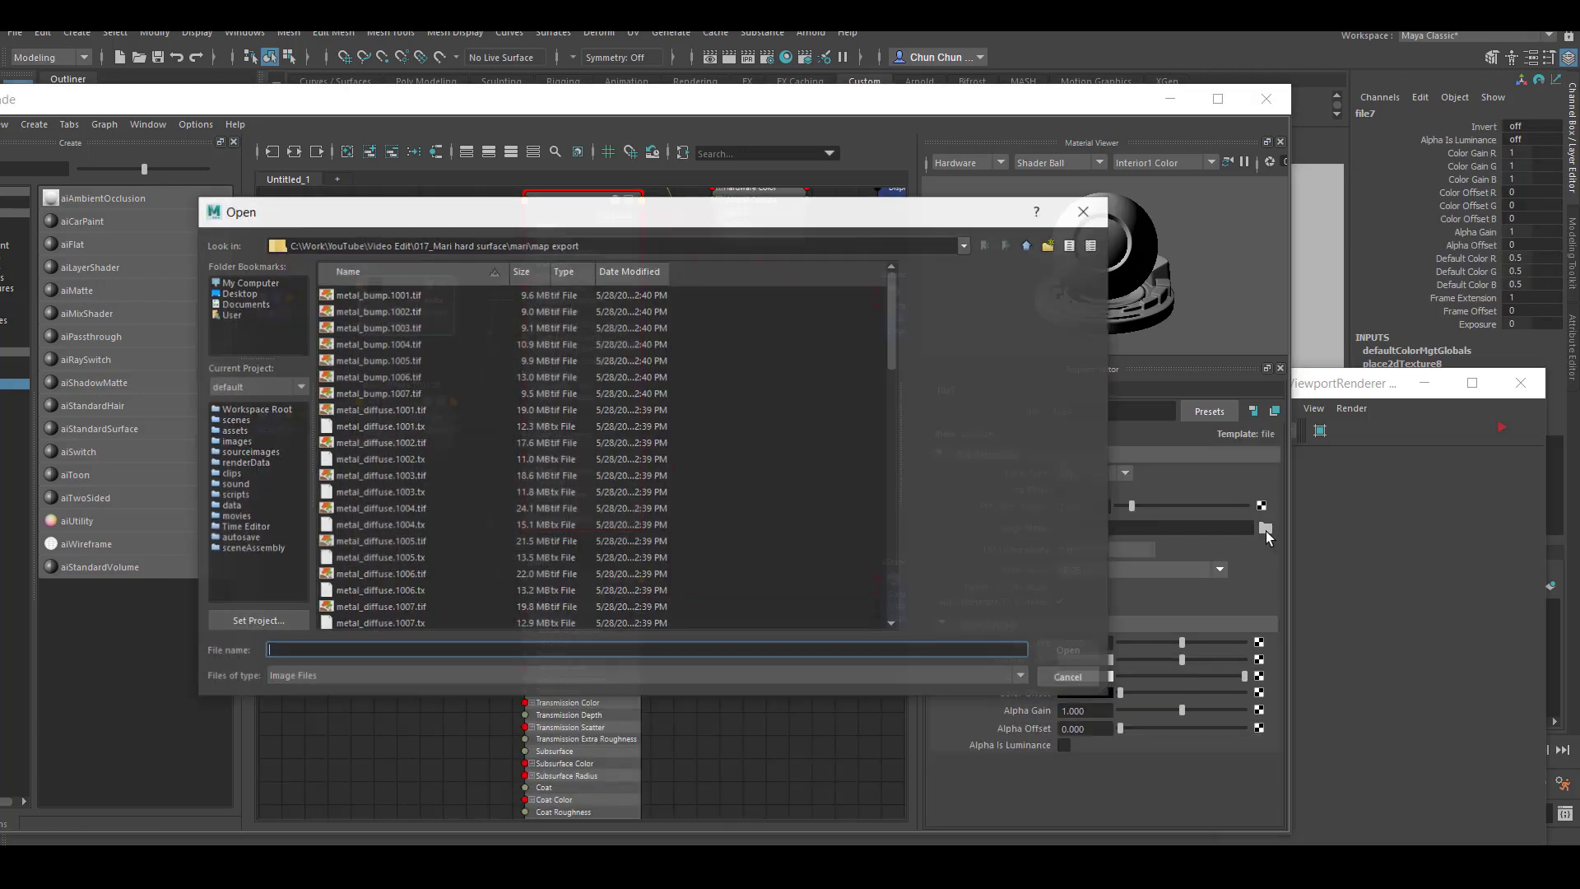
{"action": "scroll", "coordinate": [730, 520], "scroll_direction": "down", "scroll_amount": 3}
{"action": "scroll", "coordinate": [729, 522], "scroll_direction": "down", "scroll_amount": 3}
{"action": "scroll", "coordinate": [729, 513], "scroll_direction": "down", "scroll_amount": 3}
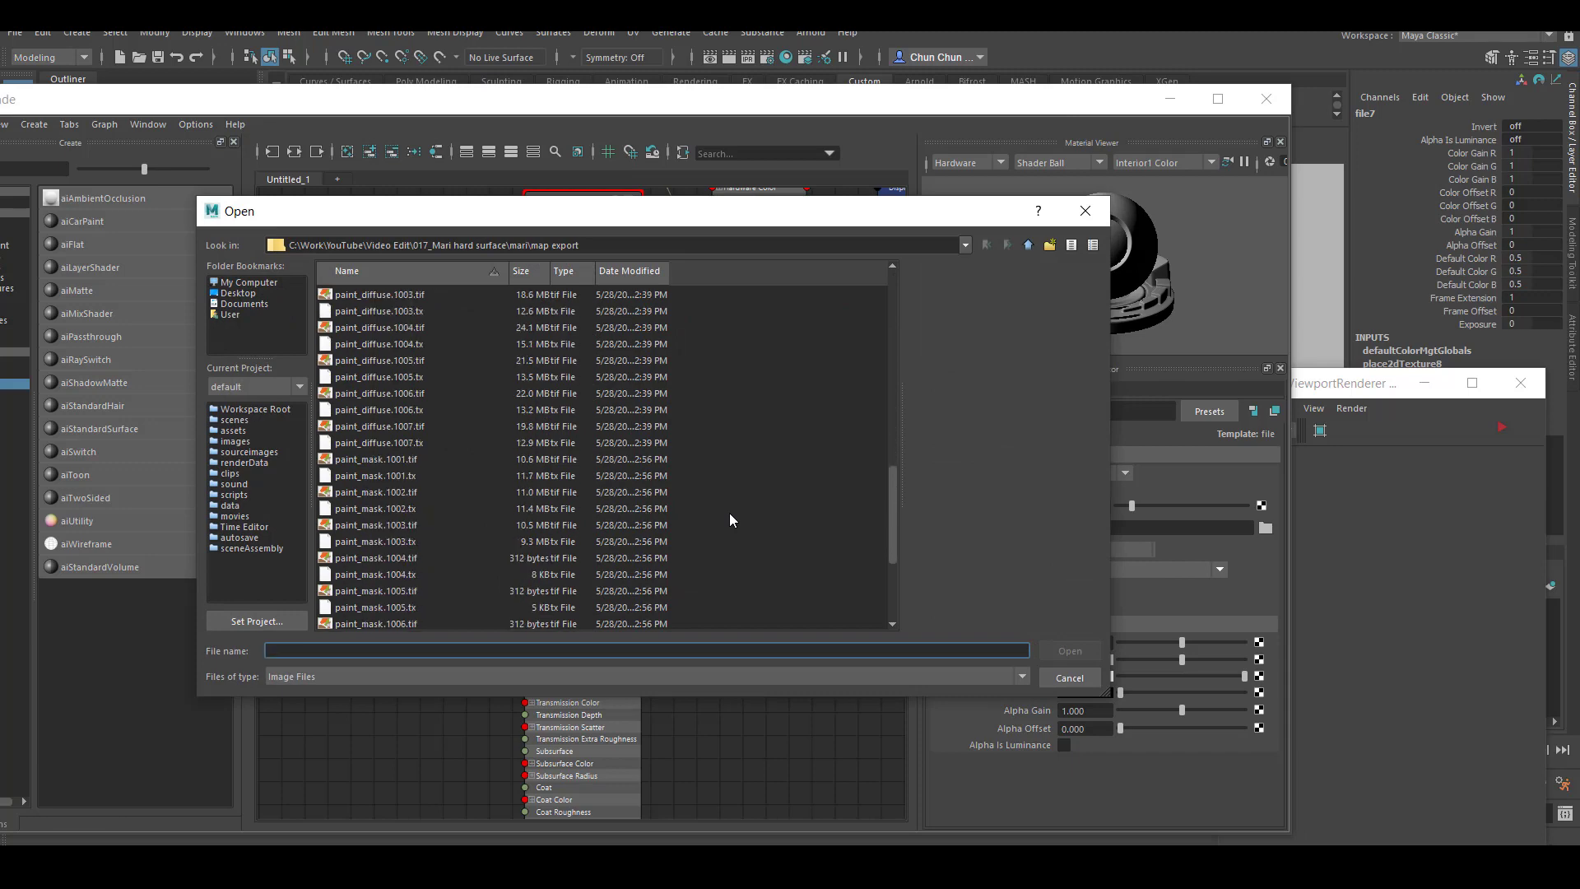
{"action": "scroll", "coordinate": [730, 513], "scroll_direction": "down", "scroll_amount": 3}
{"action": "double_click", "coordinate": [730, 513]}
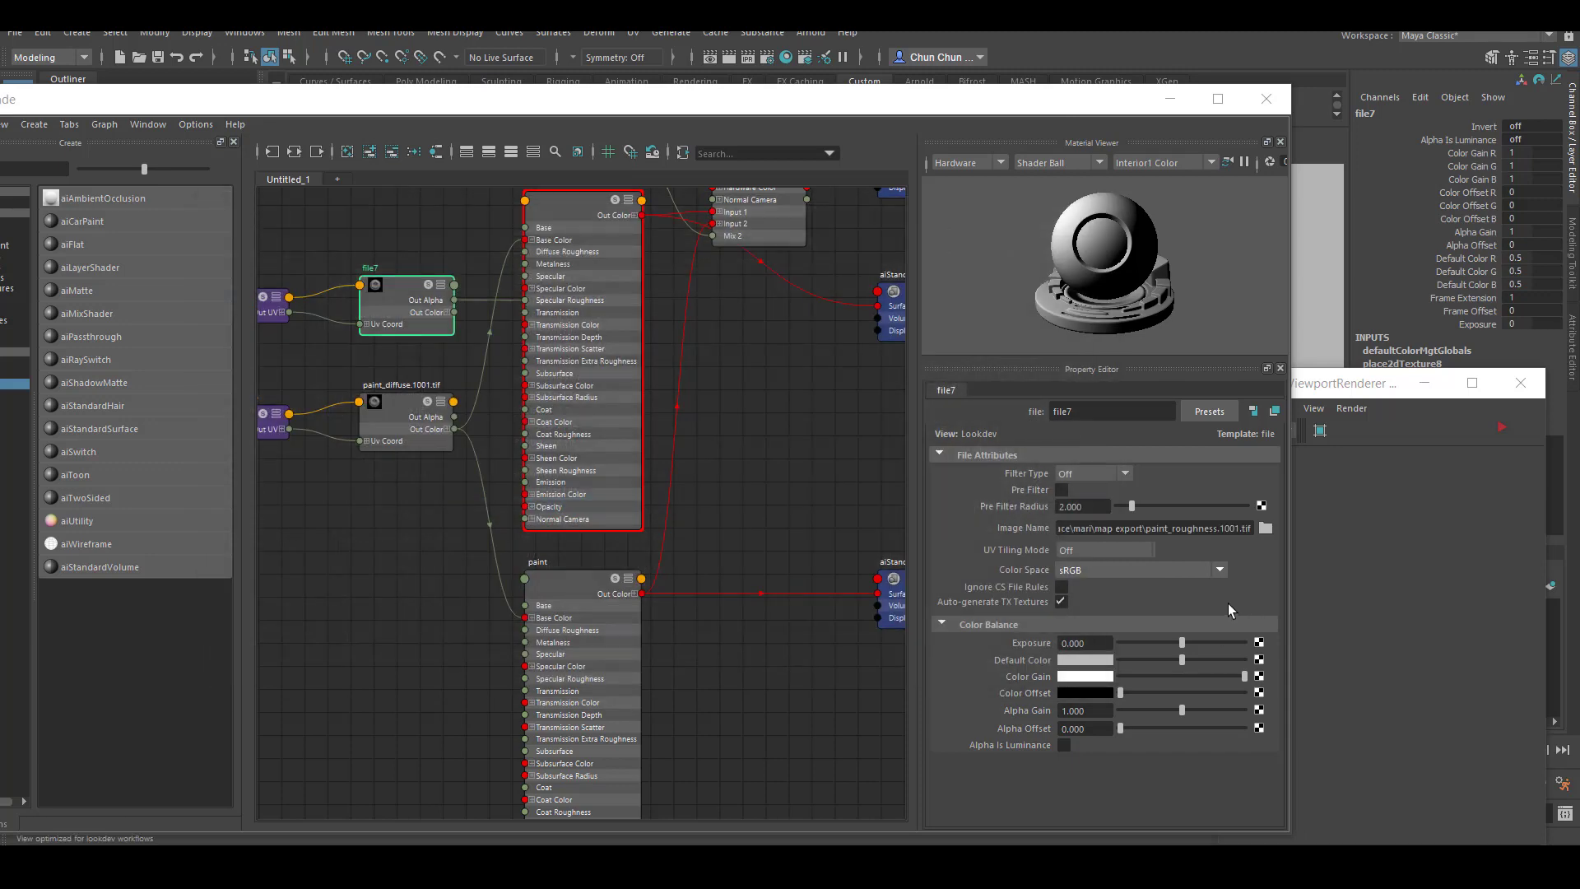
{"action": "left_click", "coordinate": [1103, 557]}
{"action": "left_click", "coordinate": [1112, 621]}
{"action": "scroll", "coordinate": [696, 423], "scroll_direction": "down", "scroll_amount": 3}
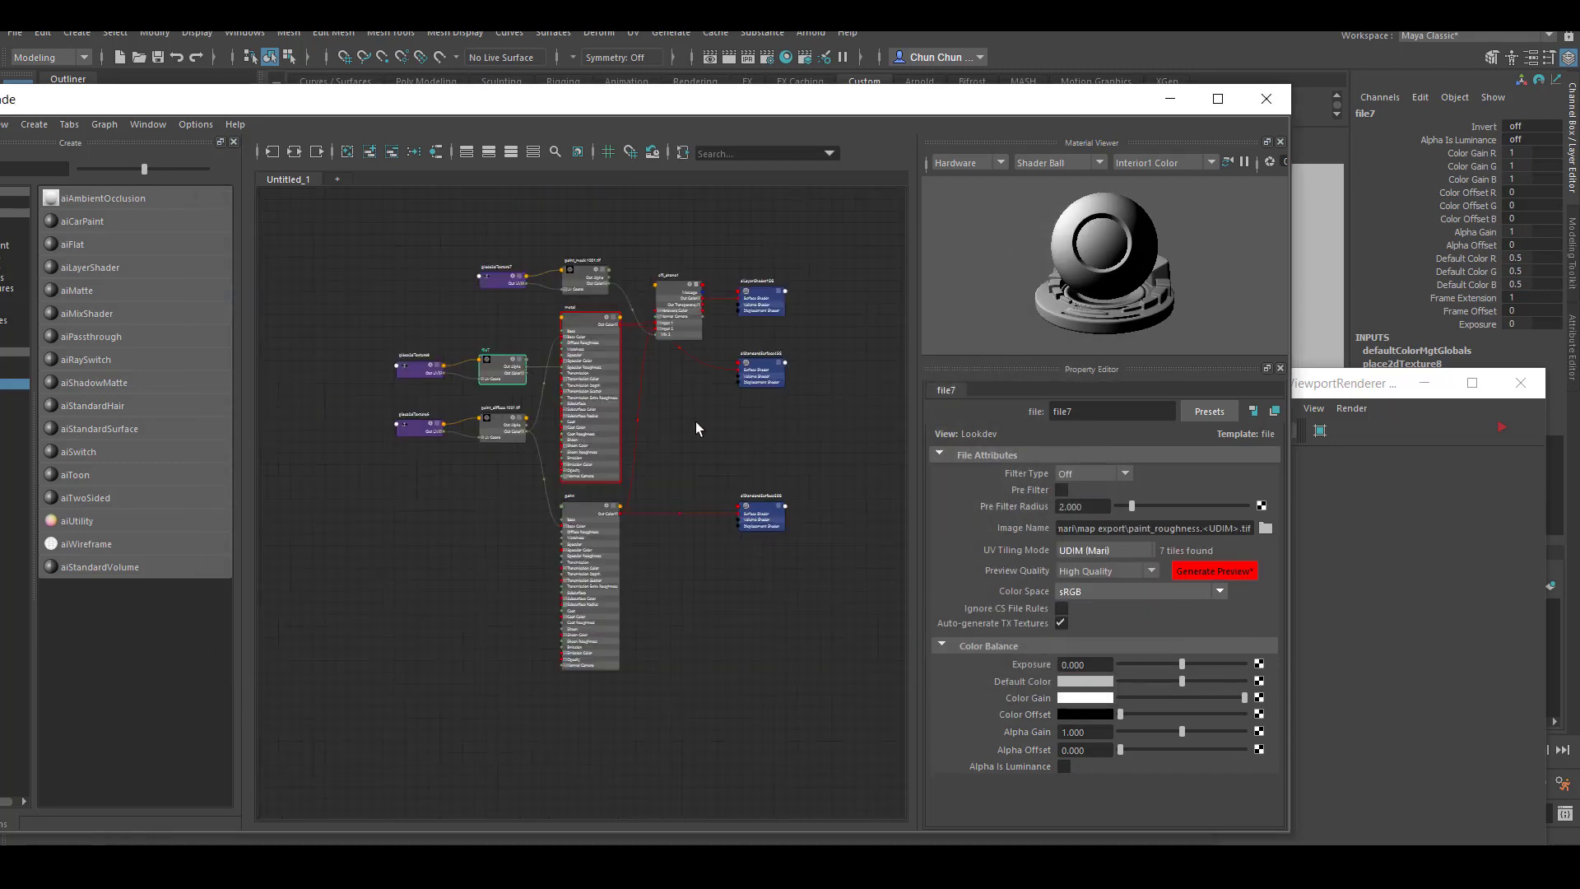
{"action": "scroll", "coordinate": [905, 558], "scroll_direction": "up", "scroll_amount": 1}
{"action": "double_click", "coordinate": [1093, 410]}
{"action": "type", "text": "roughness"}
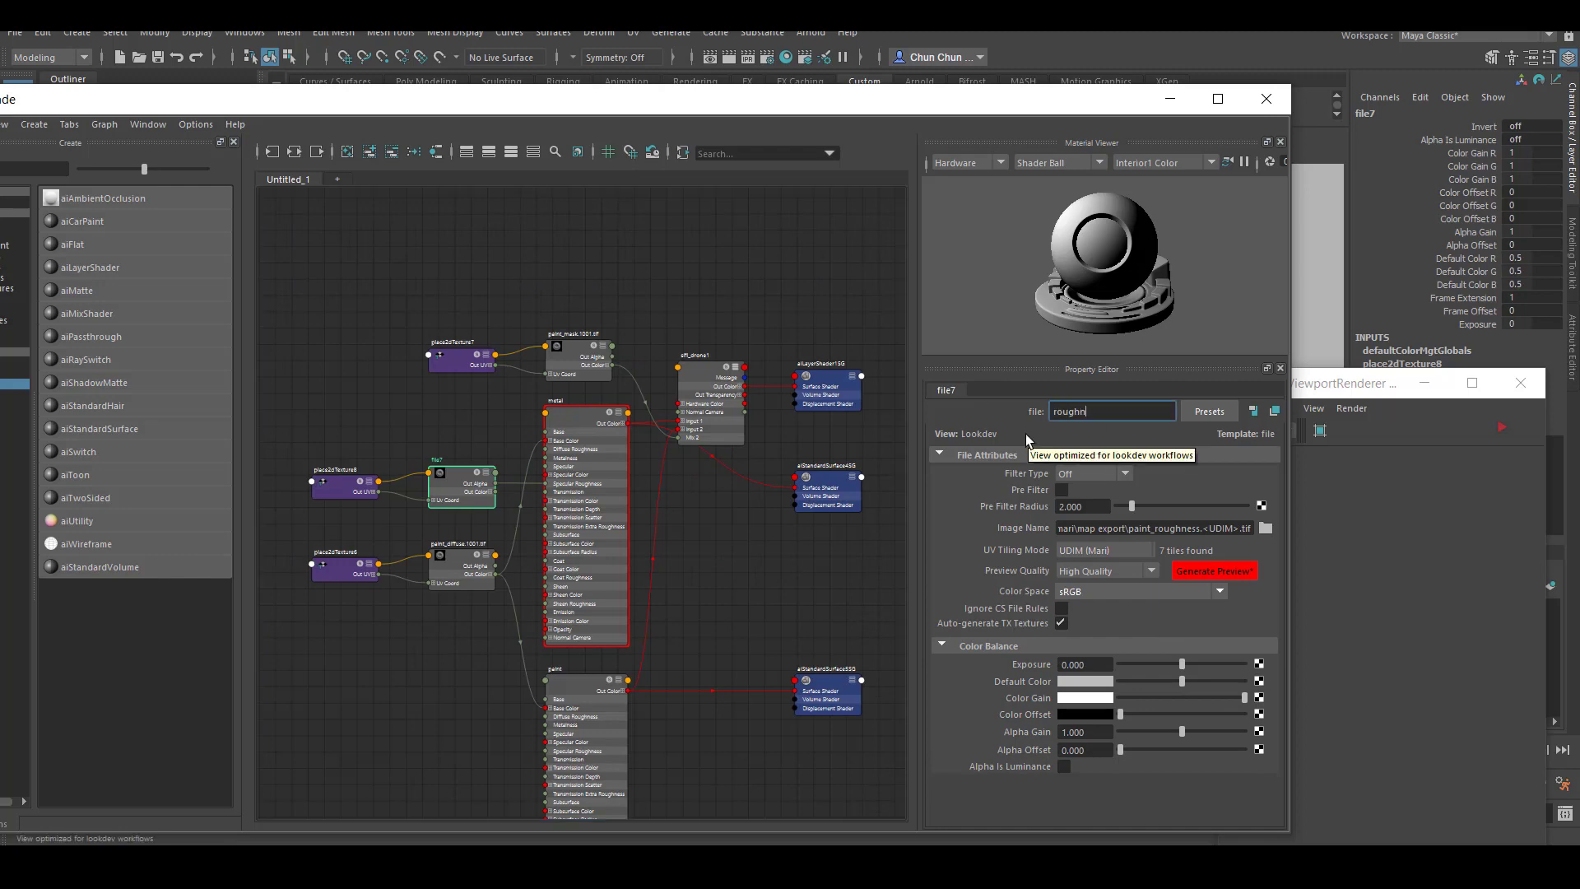
{"action": "key", "text": "Return"}
{"action": "scroll", "coordinate": [349, 523], "scroll_direction": "up", "scroll_amount": 3}
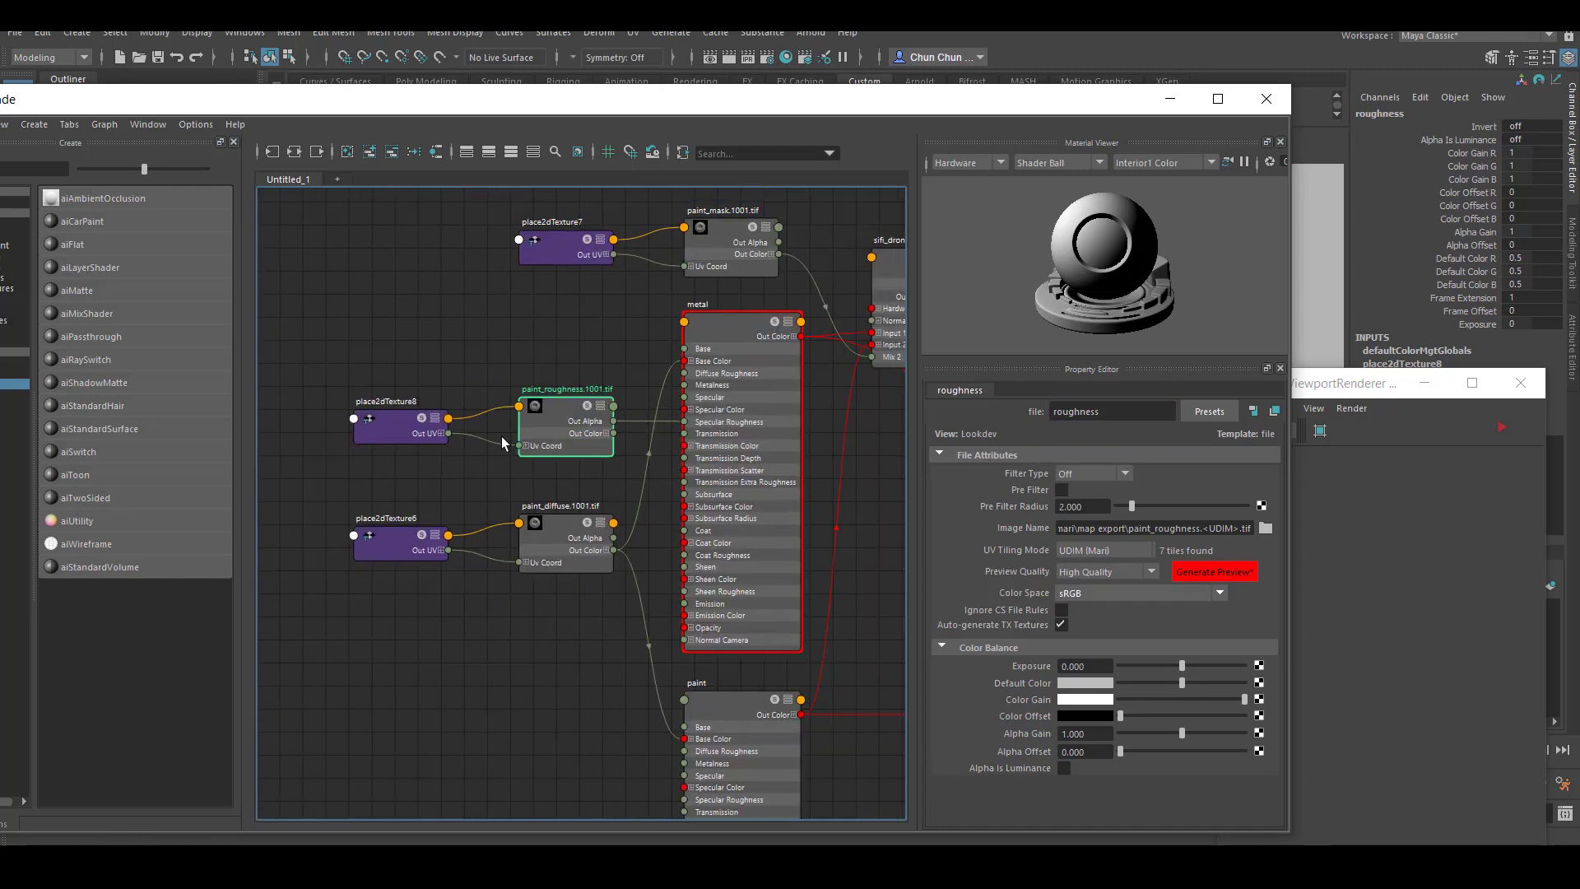
Connect the roughness Out Color R to the paint shader and reposition the roughness nodes
{"action": "mouse_move", "coordinate": [549, 408]}
{"action": "left_mouse_down"}
{"action": "mouse_move", "coordinate": [466, 369]}
{"action": "mouse_move", "coordinate": [656, 504]}
{"action": "left_mouse_up"}
{"action": "left_click", "coordinate": [522, 396]}
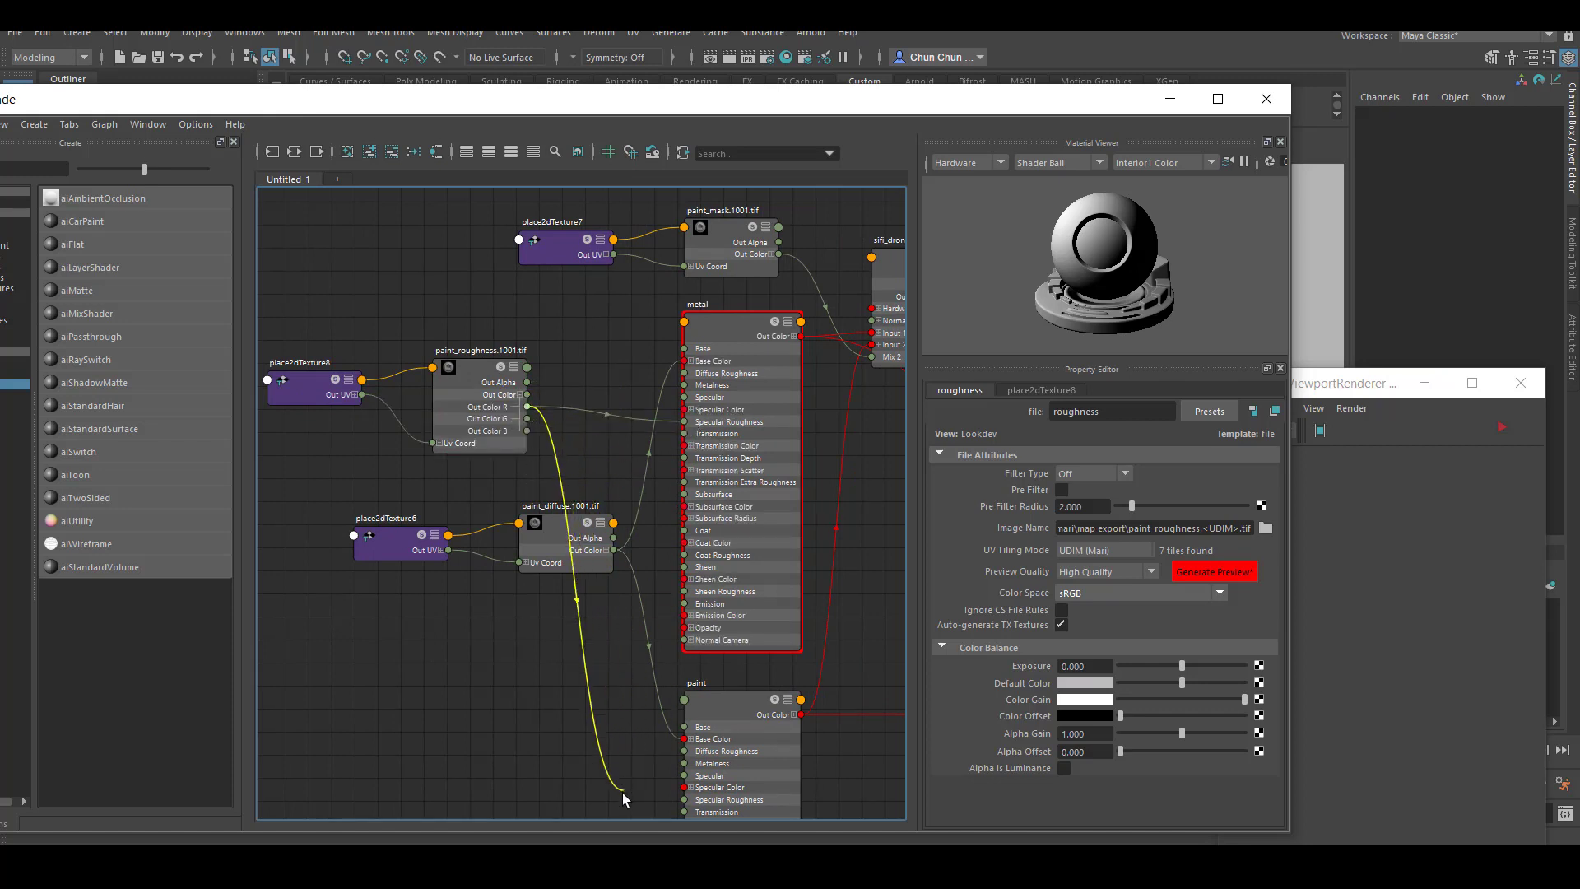
{"action": "left_click_drag", "start_coordinate": [655, 500], "coordinate": [683, 798]}
{"action": "left_click_drag", "start_coordinate": [465, 376], "coordinate": [523, 375]}
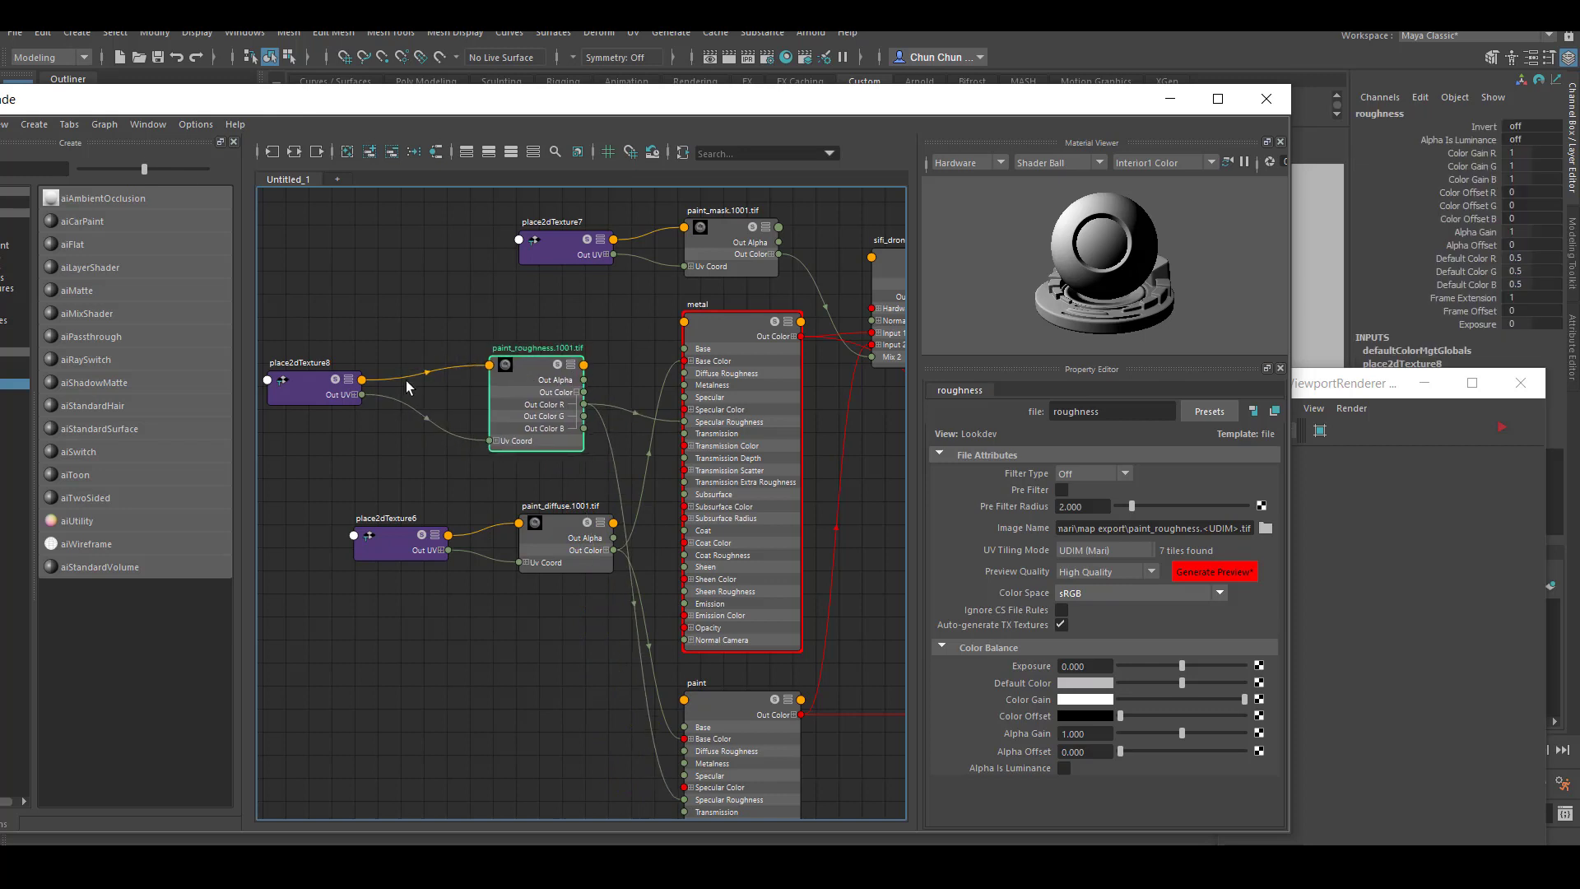
{"action": "left_click_drag", "start_coordinate": [313, 376], "coordinate": [364, 370]}
{"action": "left_click", "coordinate": [531, 369]}
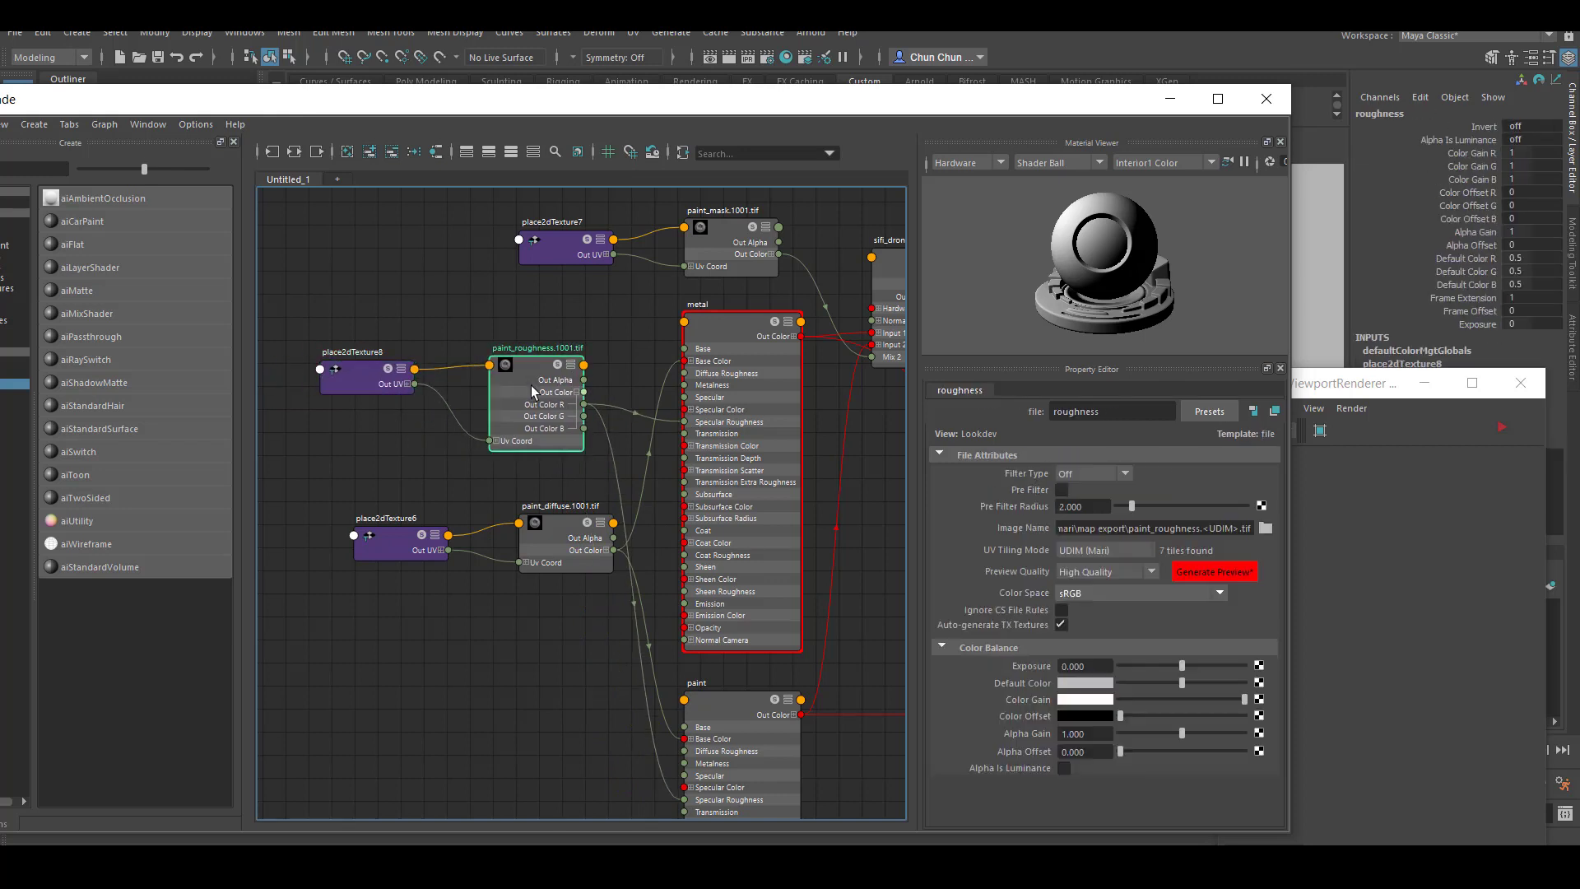
Move the paint_diffuse nodes aside, then show the metal shader's Geometry settings
{"action": "left_click_drag", "start_coordinate": [334, 507], "coordinate": [579, 601]}
{"action": "left_click_drag", "start_coordinate": [553, 537], "coordinate": [497, 549]}
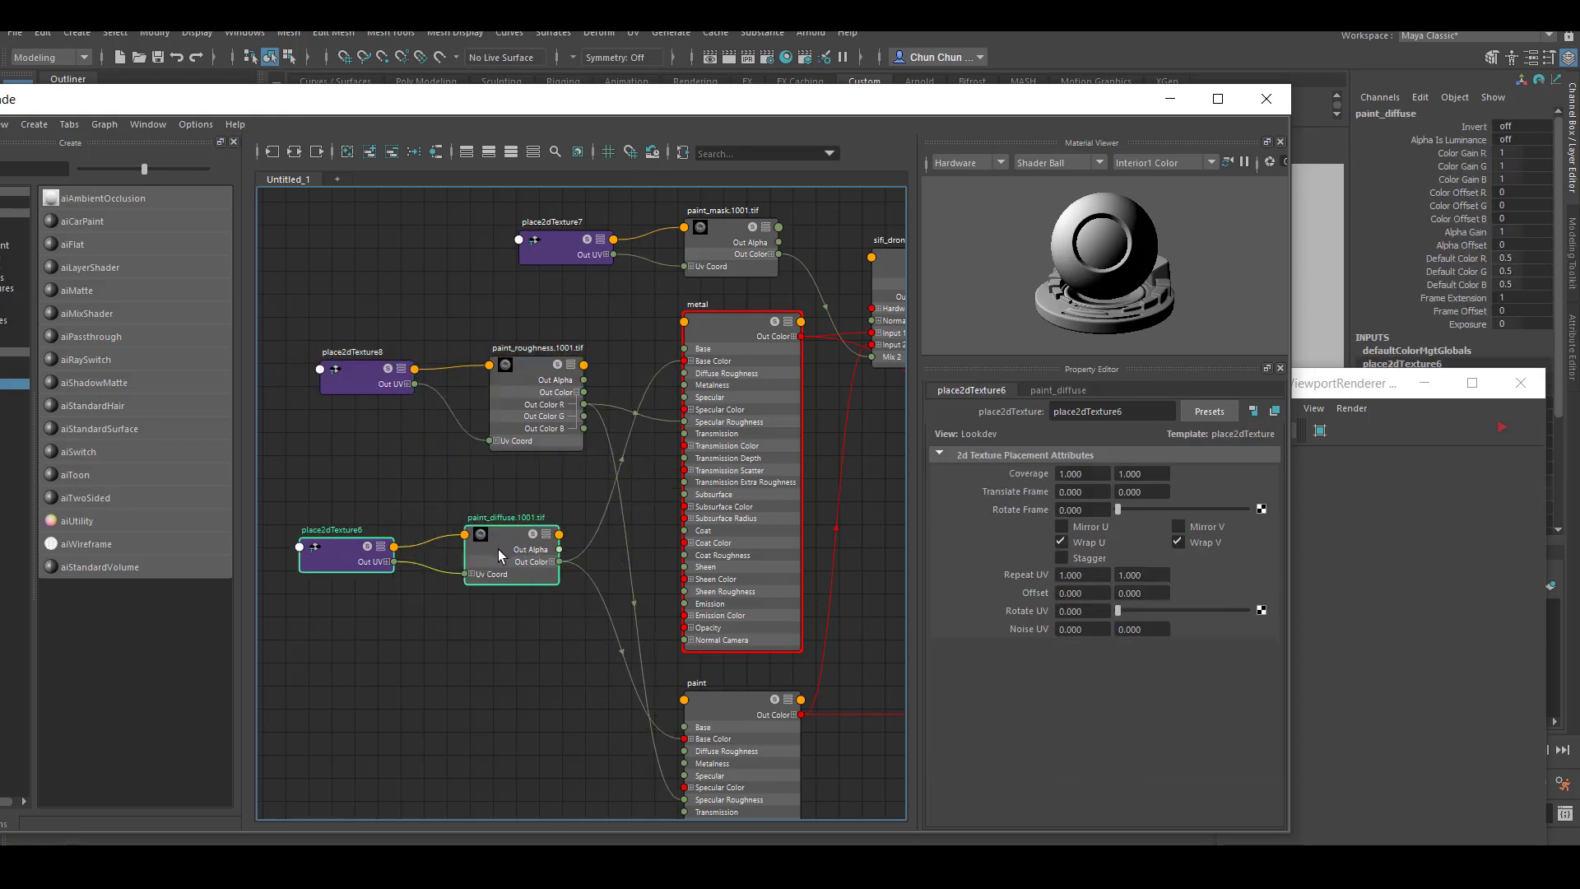
{"action": "left_click", "coordinate": [716, 325]}
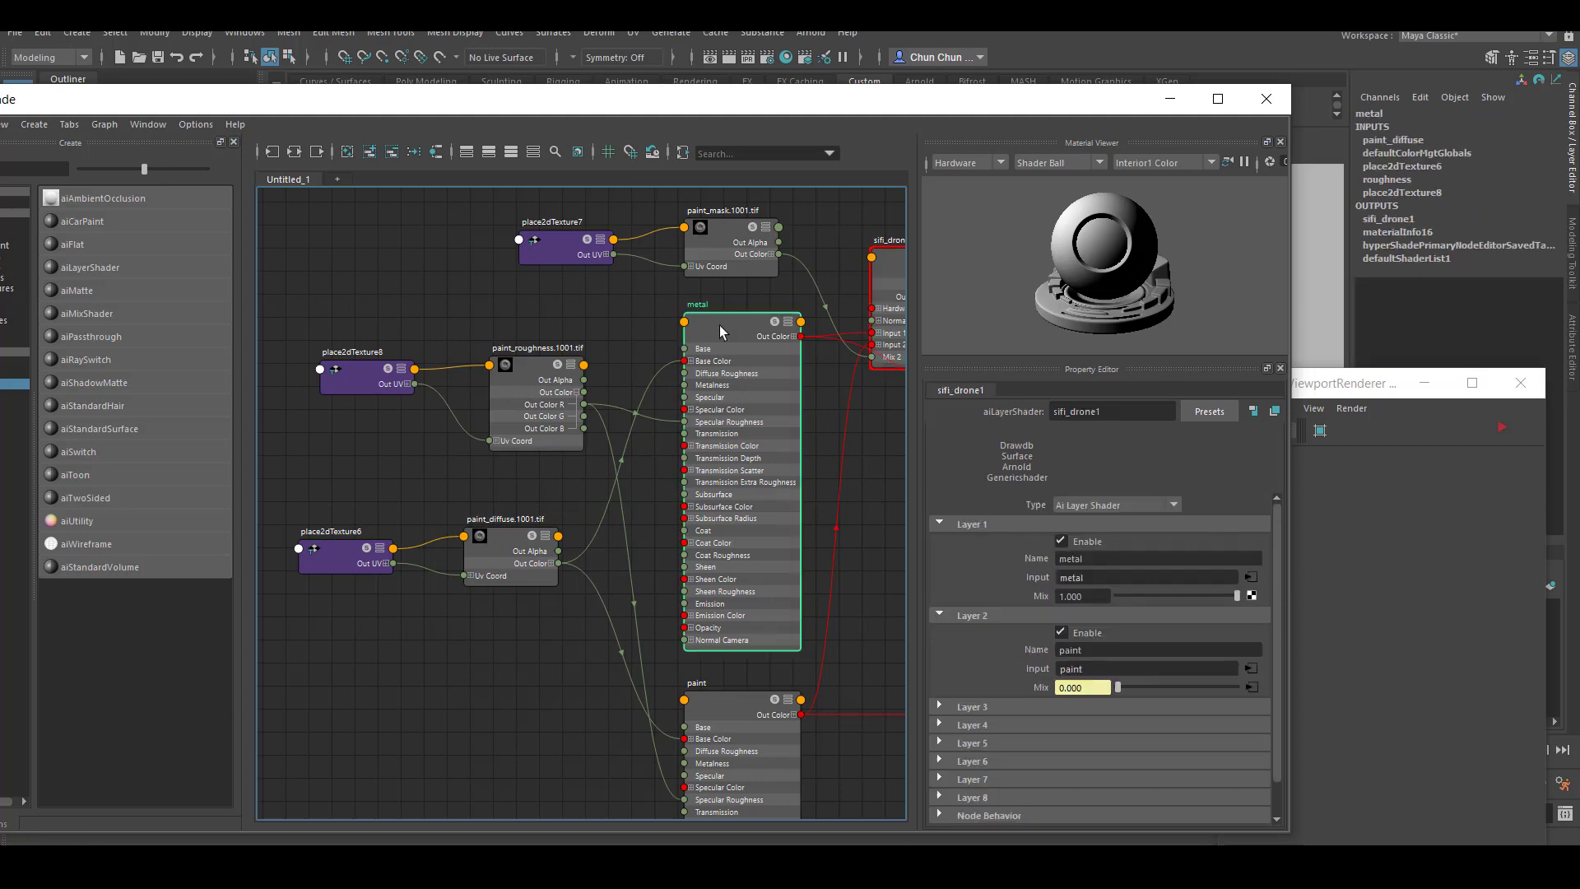
{"action": "scroll", "coordinate": [1214, 674], "scroll_direction": "down", "scroll_amount": 2}
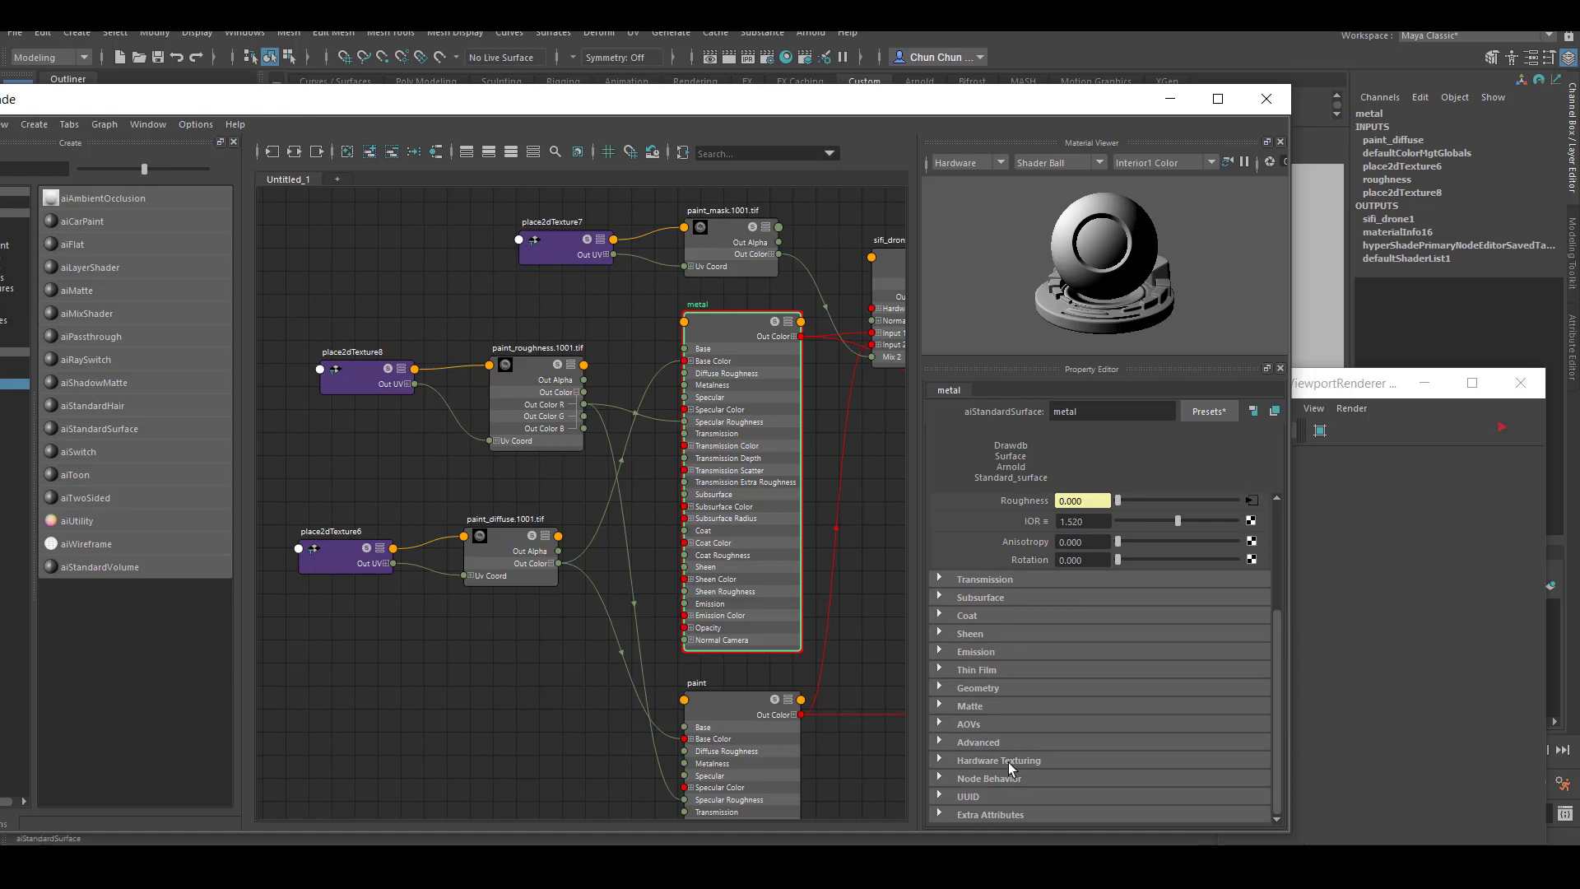
{"action": "left_click", "coordinate": [940, 687]}
{"action": "scroll", "coordinate": [938, 707], "scroll_direction": "down", "scroll_amount": 1}
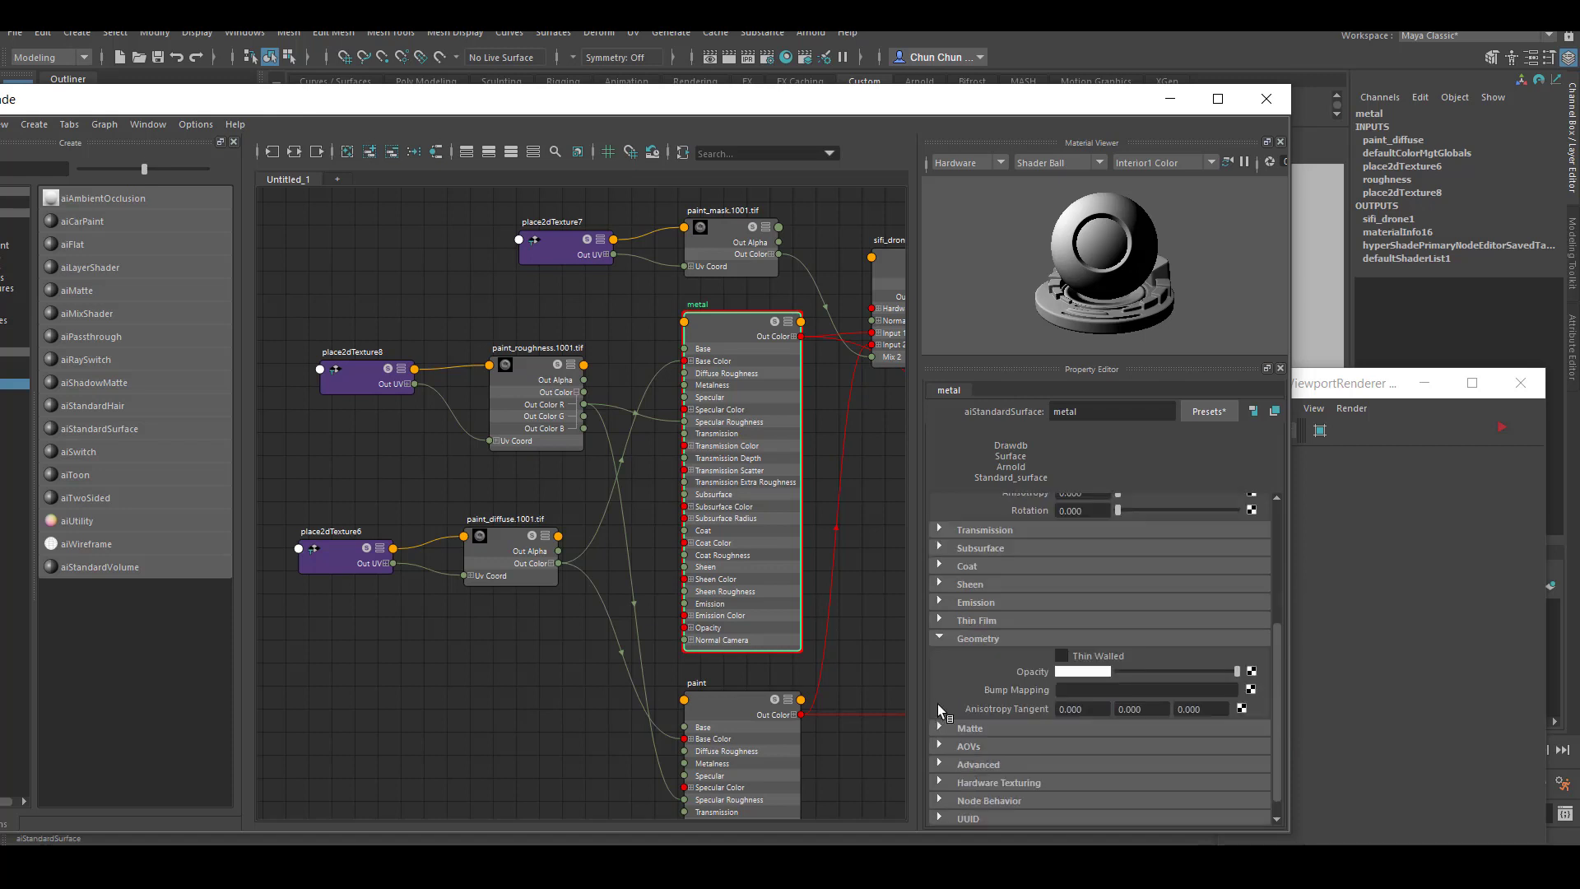
Create an aiBump2d node for metal's bump mapping and connect it to paint's Normal Camera
{"action": "left_click", "coordinate": [1250, 690]}
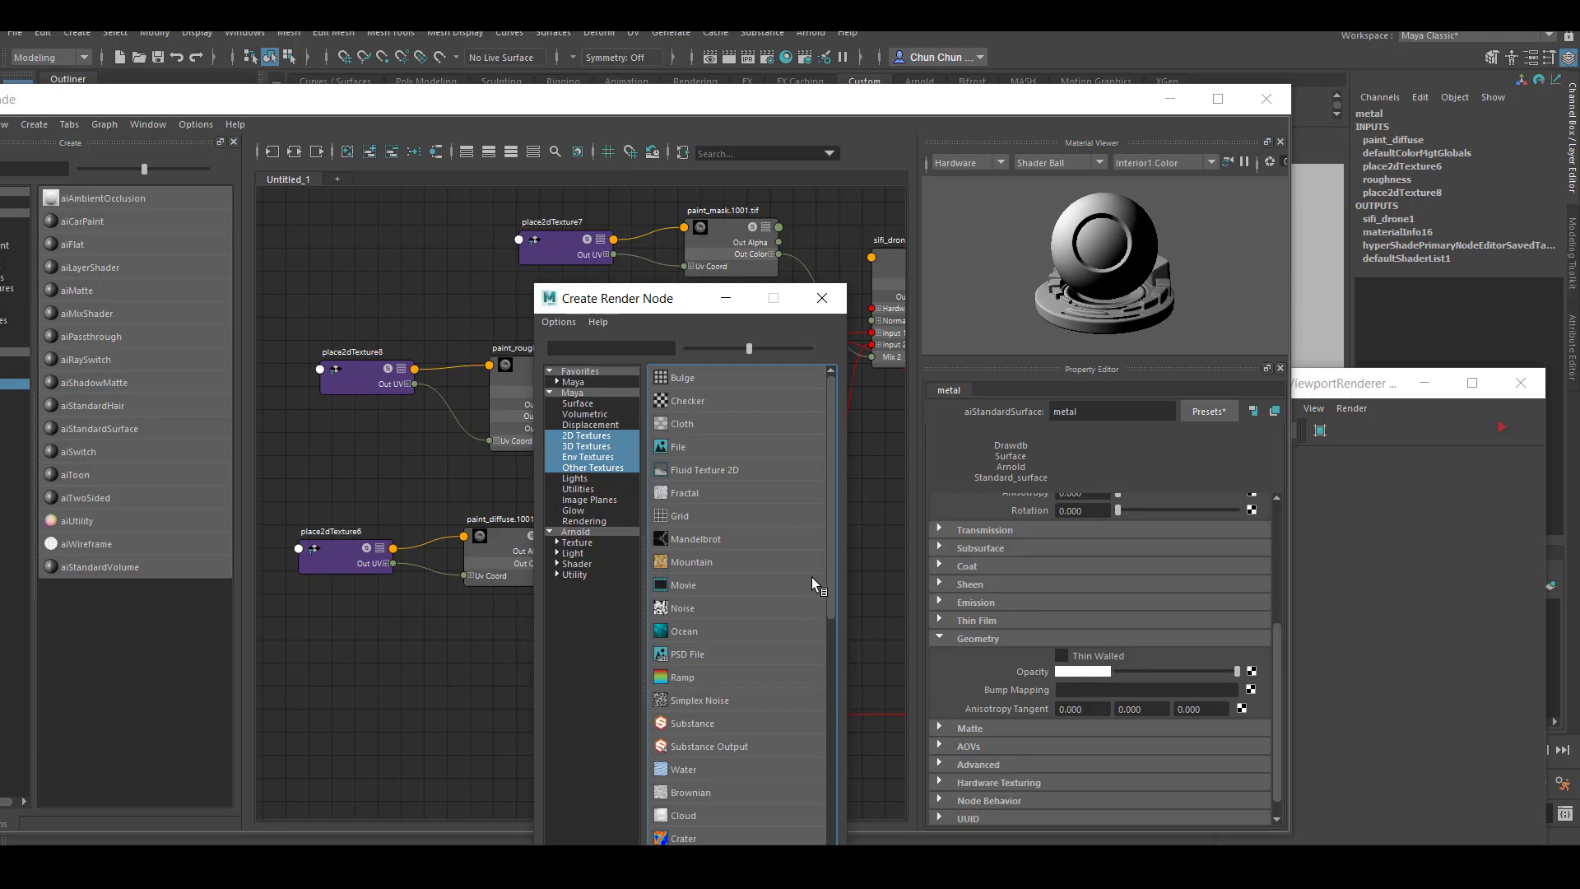
{"action": "left_click", "coordinate": [614, 350]}
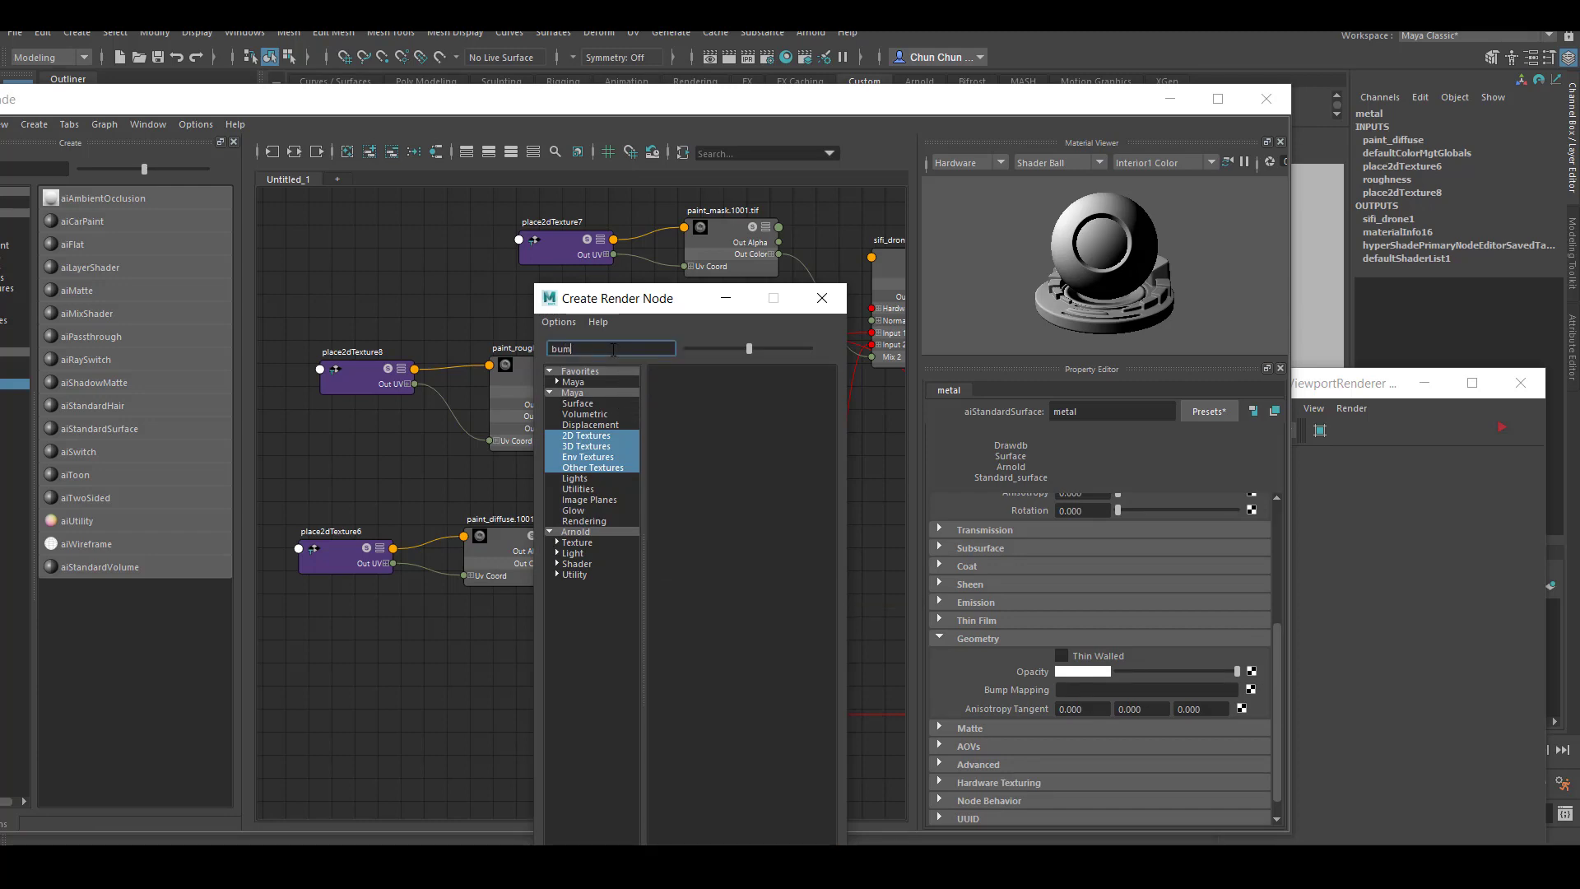
{"action": "left_click", "coordinate": [602, 533]}
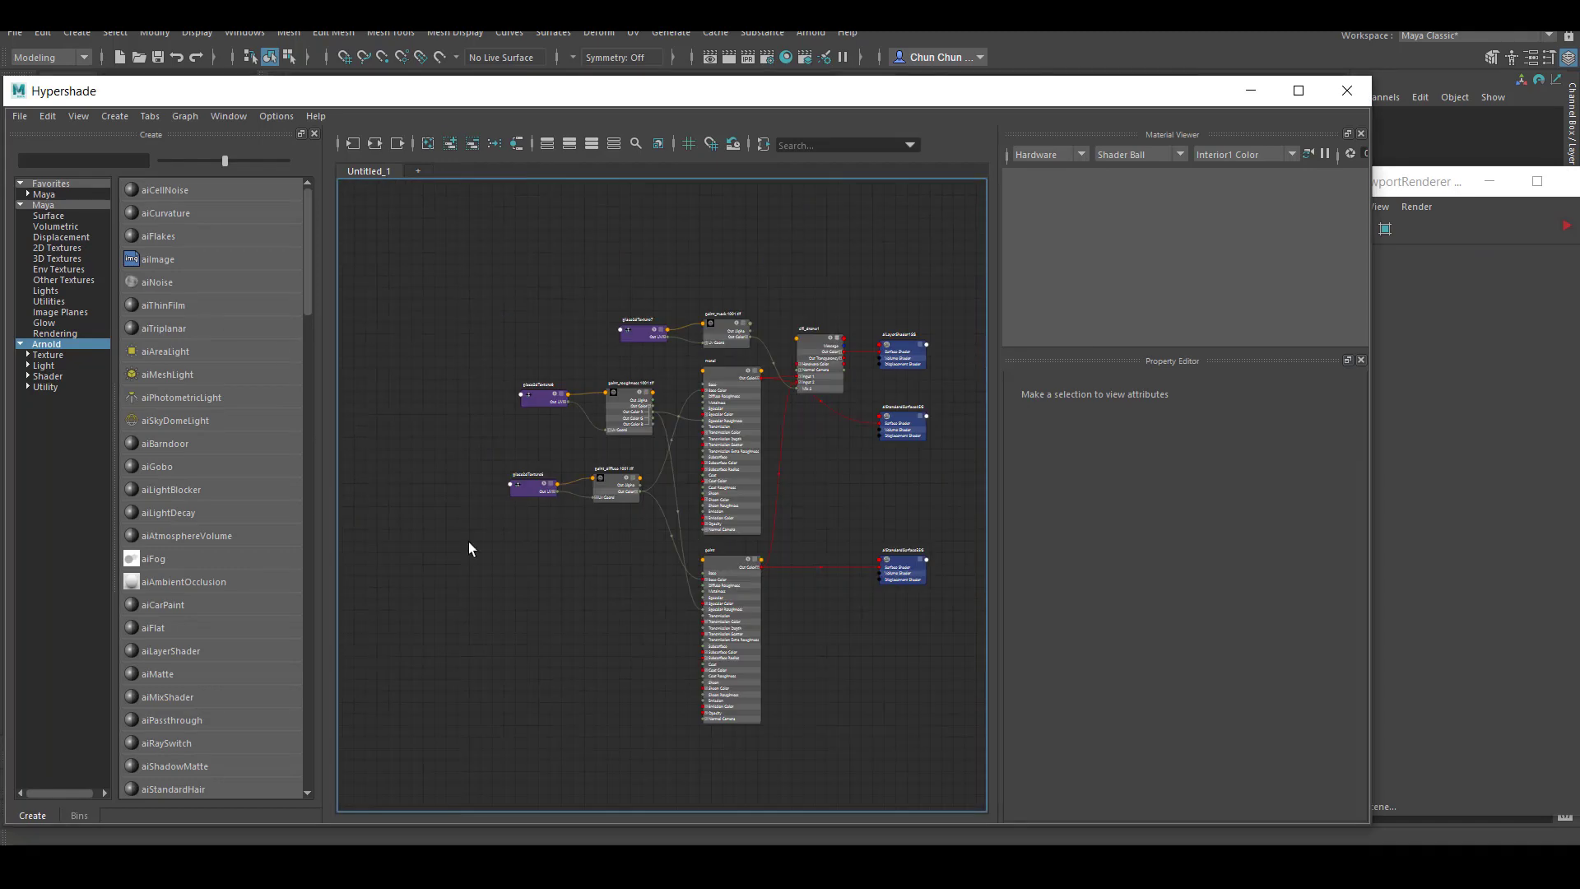
{"action": "scroll", "coordinate": [627, 571], "scroll_direction": "up", "scroll_amount": 3}
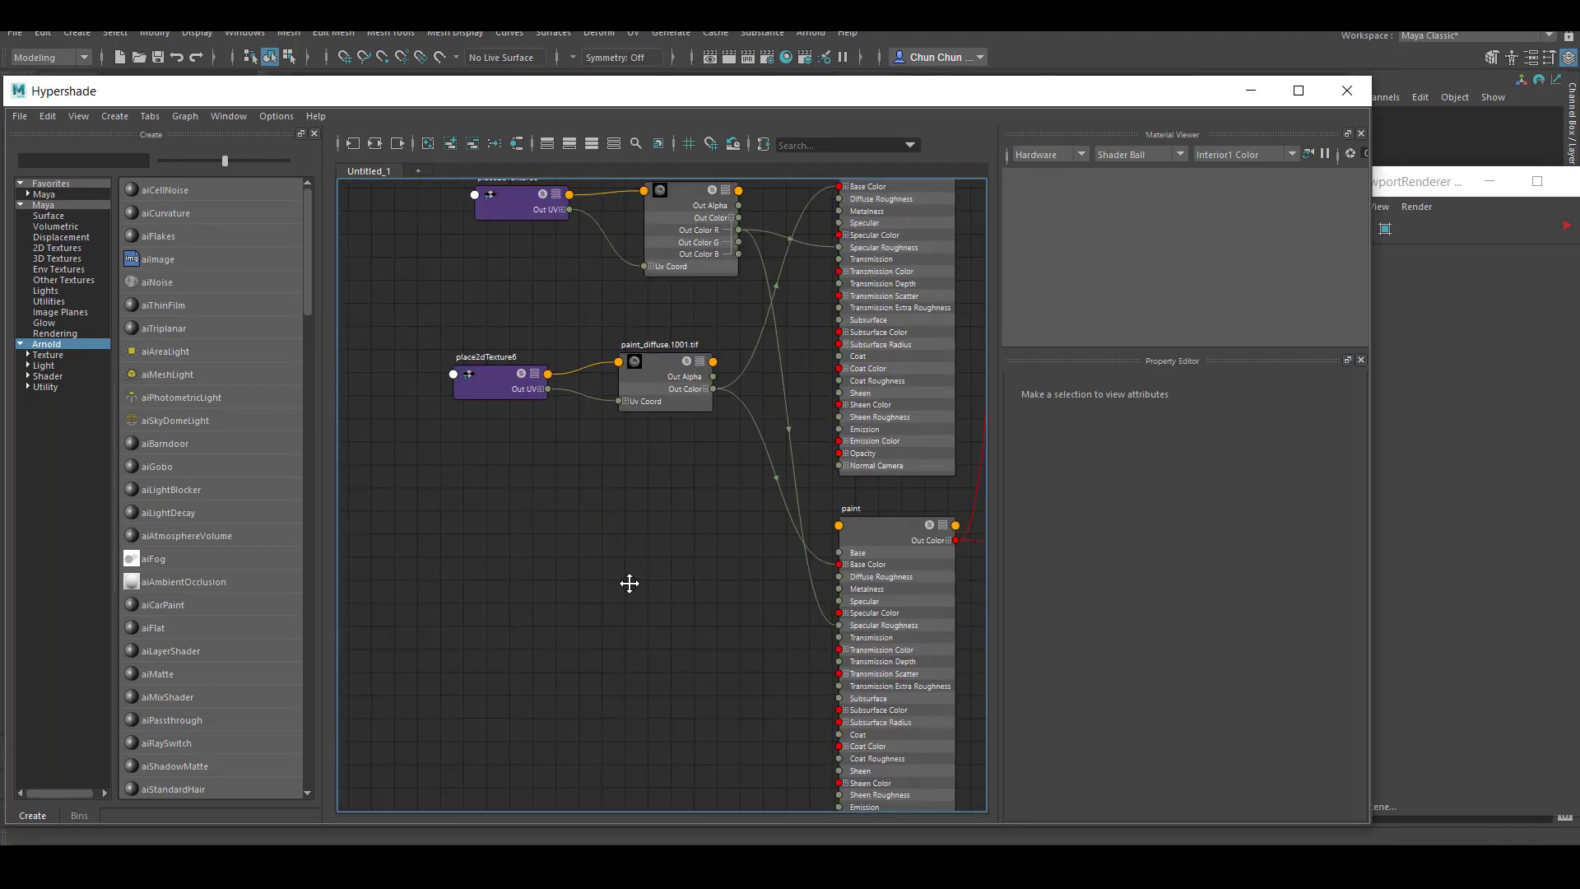
{"action": "scroll", "coordinate": [627, 570], "scroll_direction": "up", "scroll_amount": 2}
{"action": "left_click", "coordinate": [76, 162]}
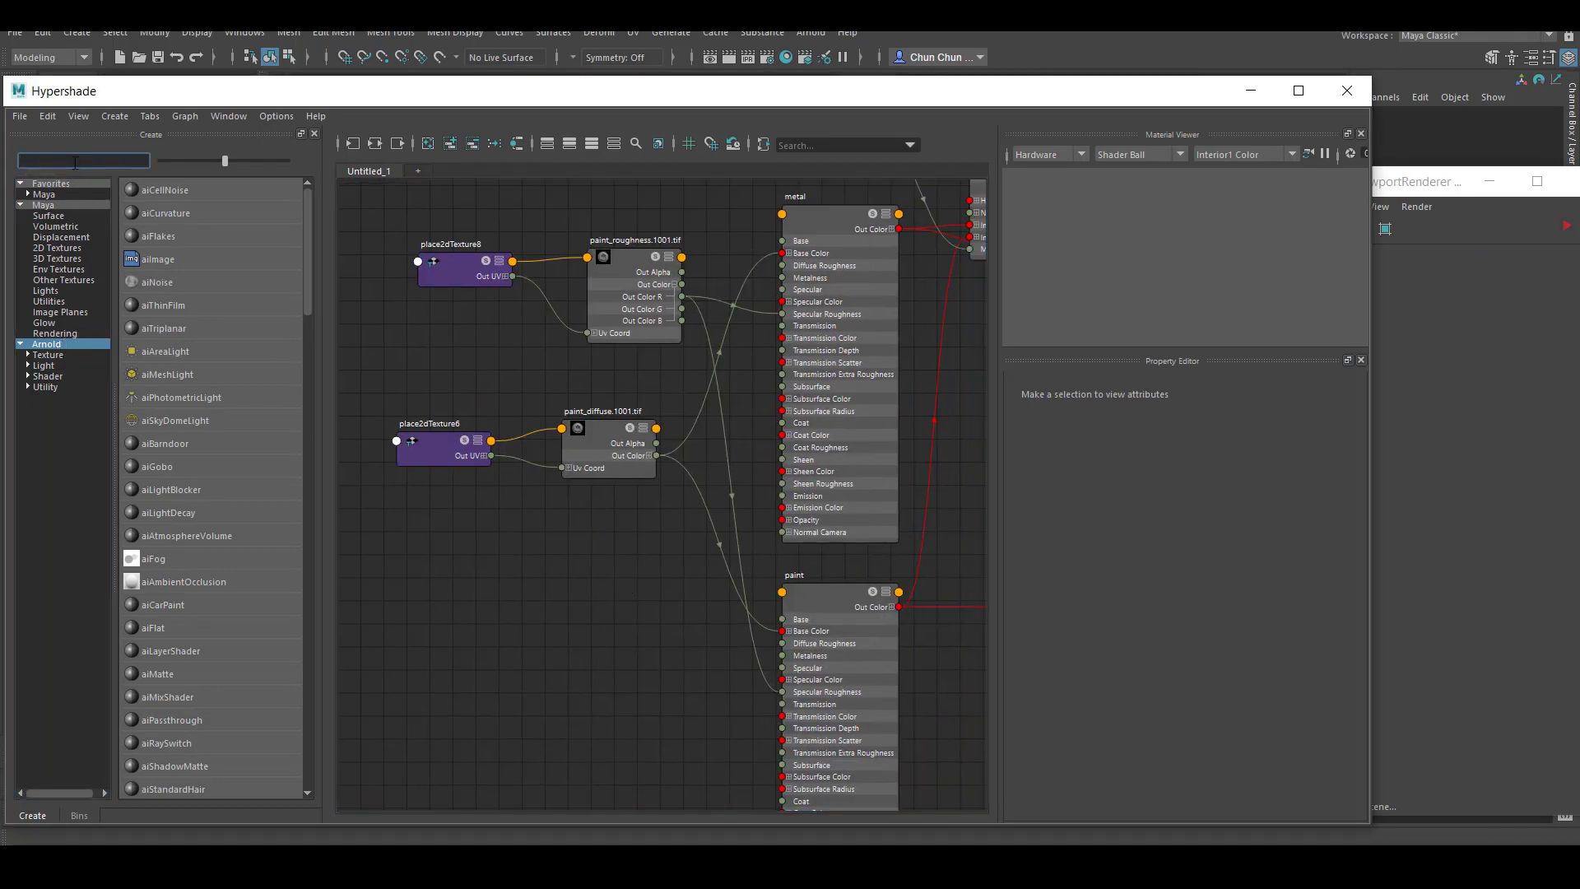
{"action": "type", "text": "bum"}
{"action": "left_click", "coordinate": [162, 191]}
{"action": "scroll", "coordinate": [660, 635], "scroll_direction": "up", "scroll_amount": 2}
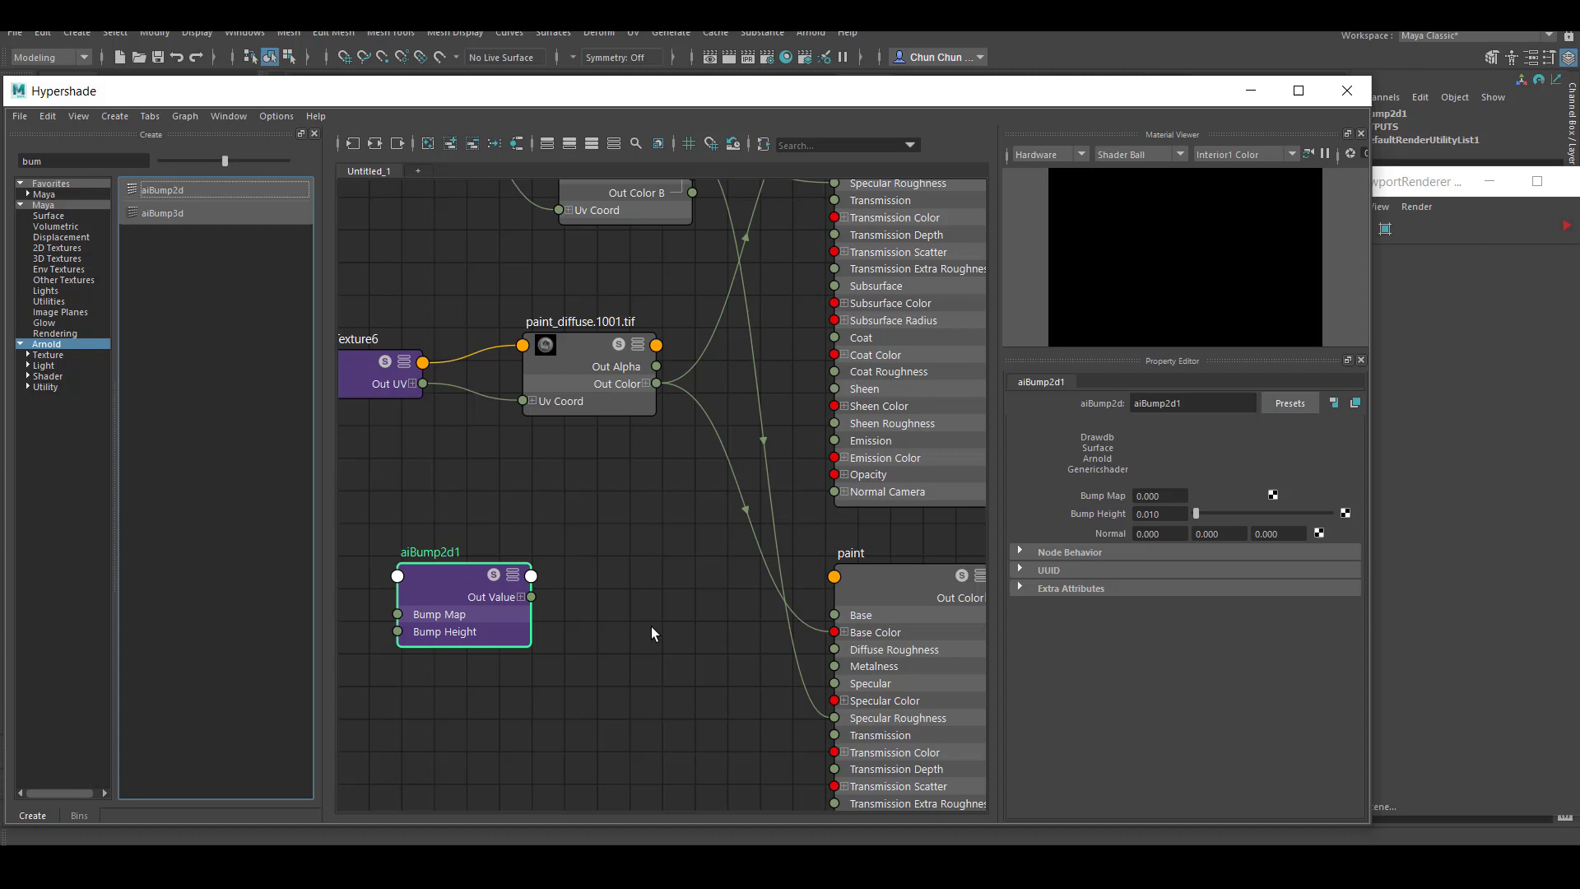
{"action": "left_click_drag", "start_coordinate": [532, 596], "coordinate": [843, 492]}
{"action": "middle_click_drag", "start_coordinate": [652, 565], "coordinate": [512, 388], "text": "alt"}
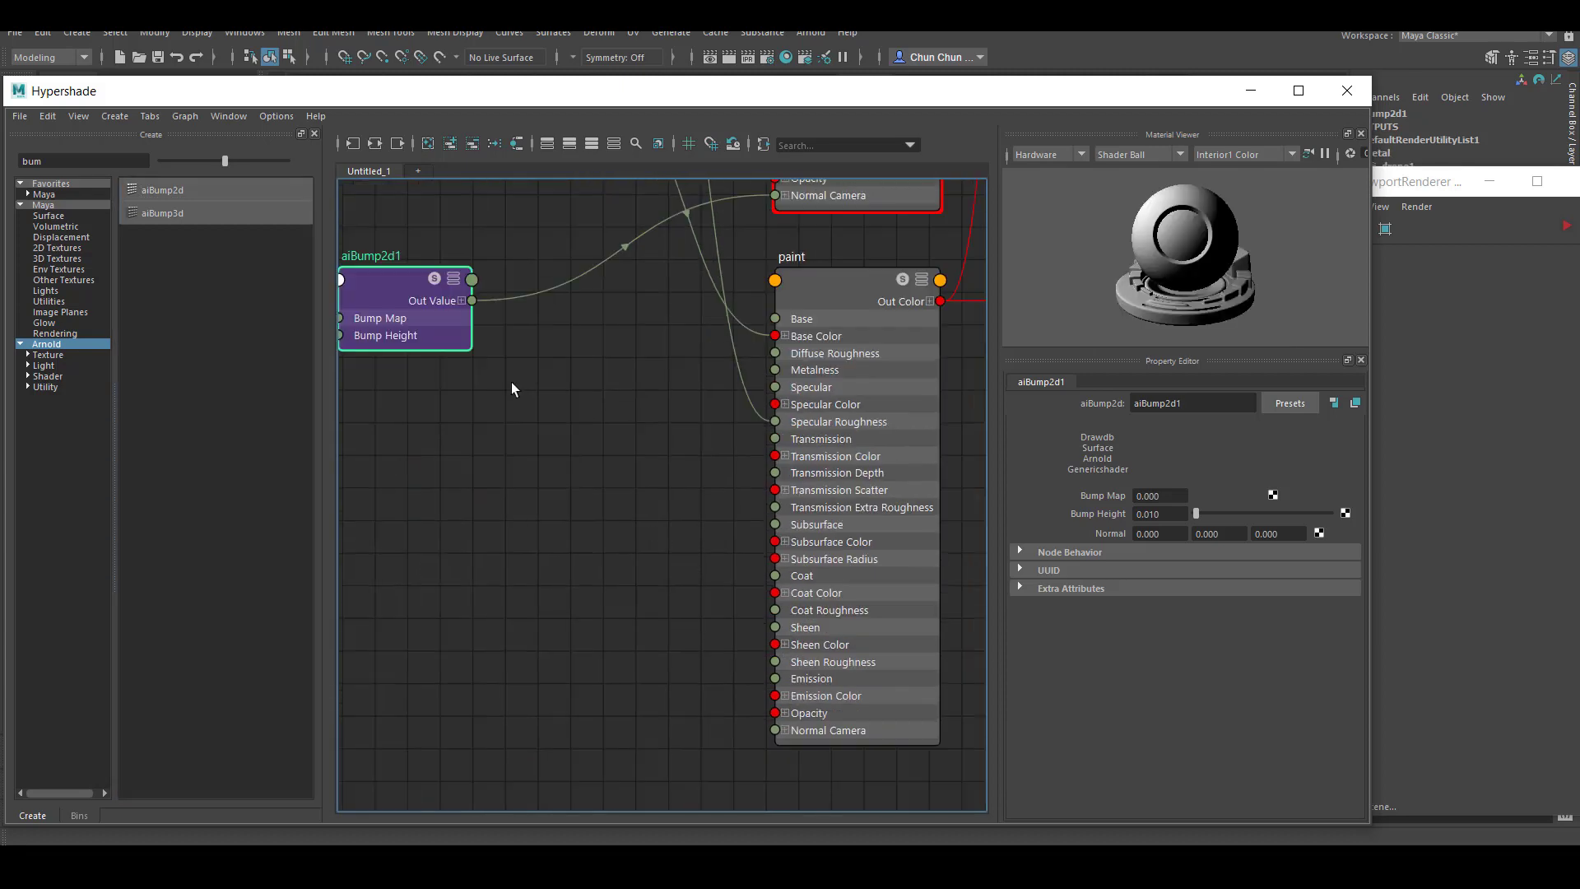
{"action": "left_click_drag", "start_coordinate": [472, 301], "coordinate": [771, 737]}
{"action": "left_click_drag", "start_coordinate": [378, 283], "coordinate": [503, 298]}
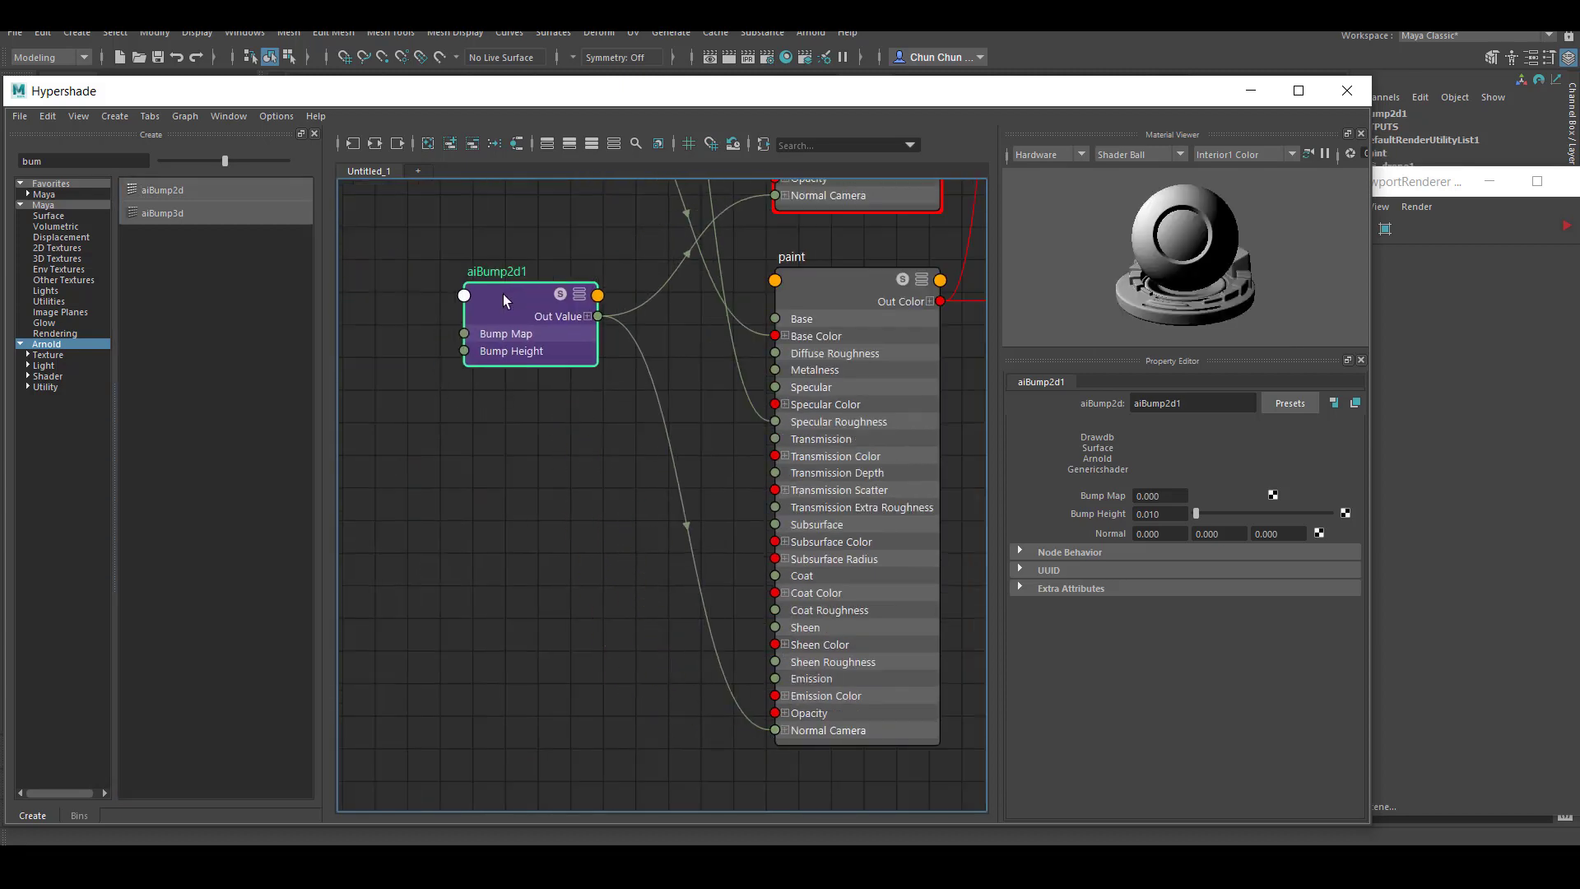
Add a file texture named bump loading the paint_bump UDIM image into the bump node
{"action": "left_click", "coordinate": [1273, 496]}
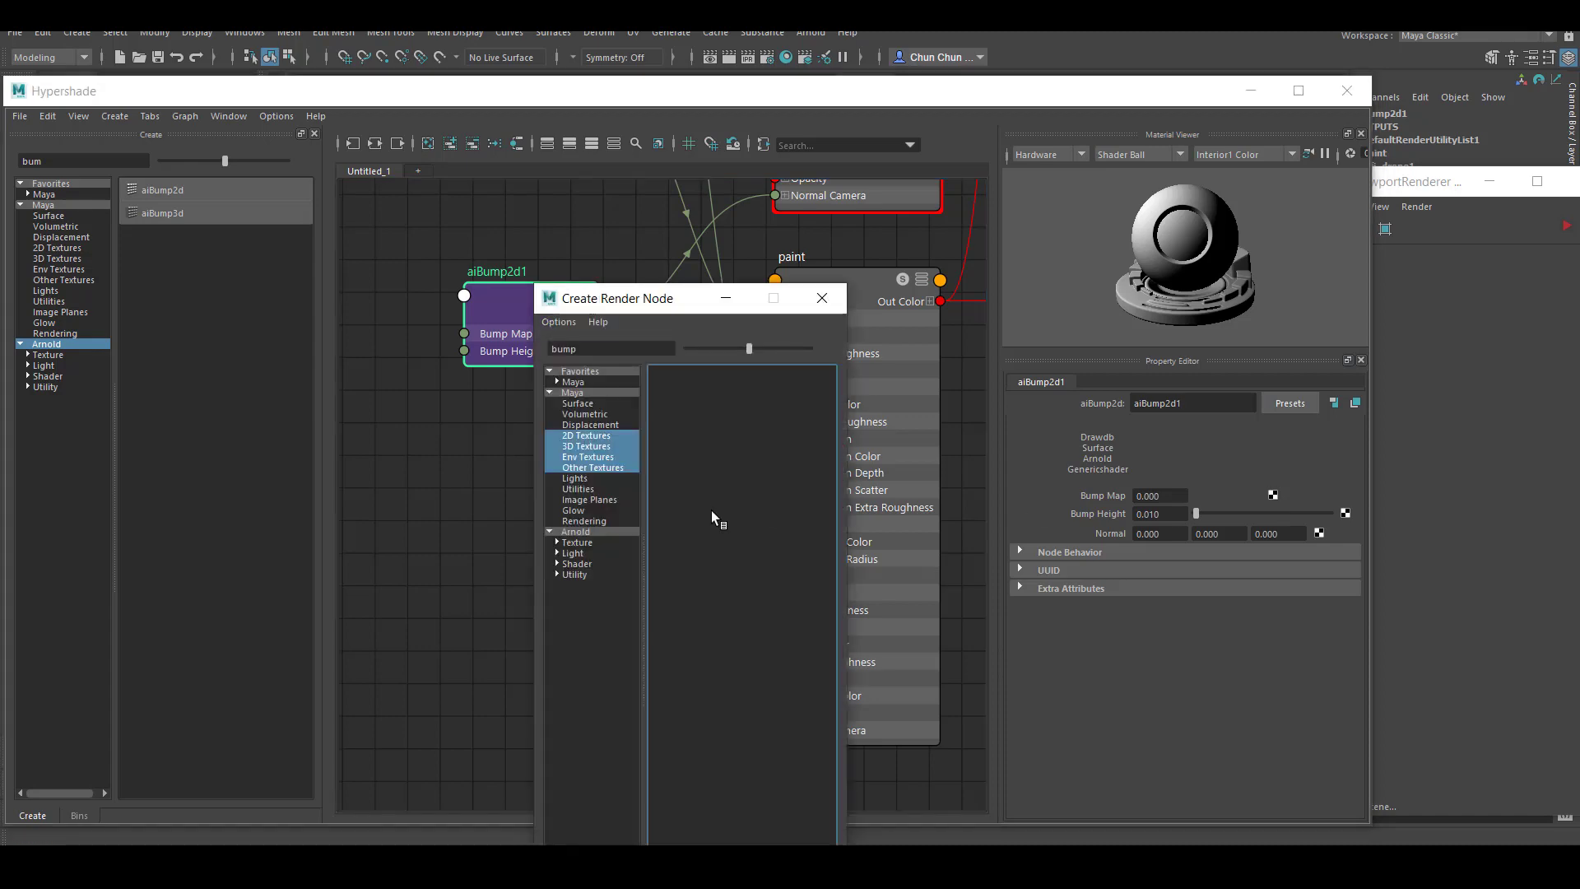
{"action": "double_click", "coordinate": [606, 348]}
{"action": "key", "text": "BackSpace"}
{"action": "left_click", "coordinate": [689, 473]}
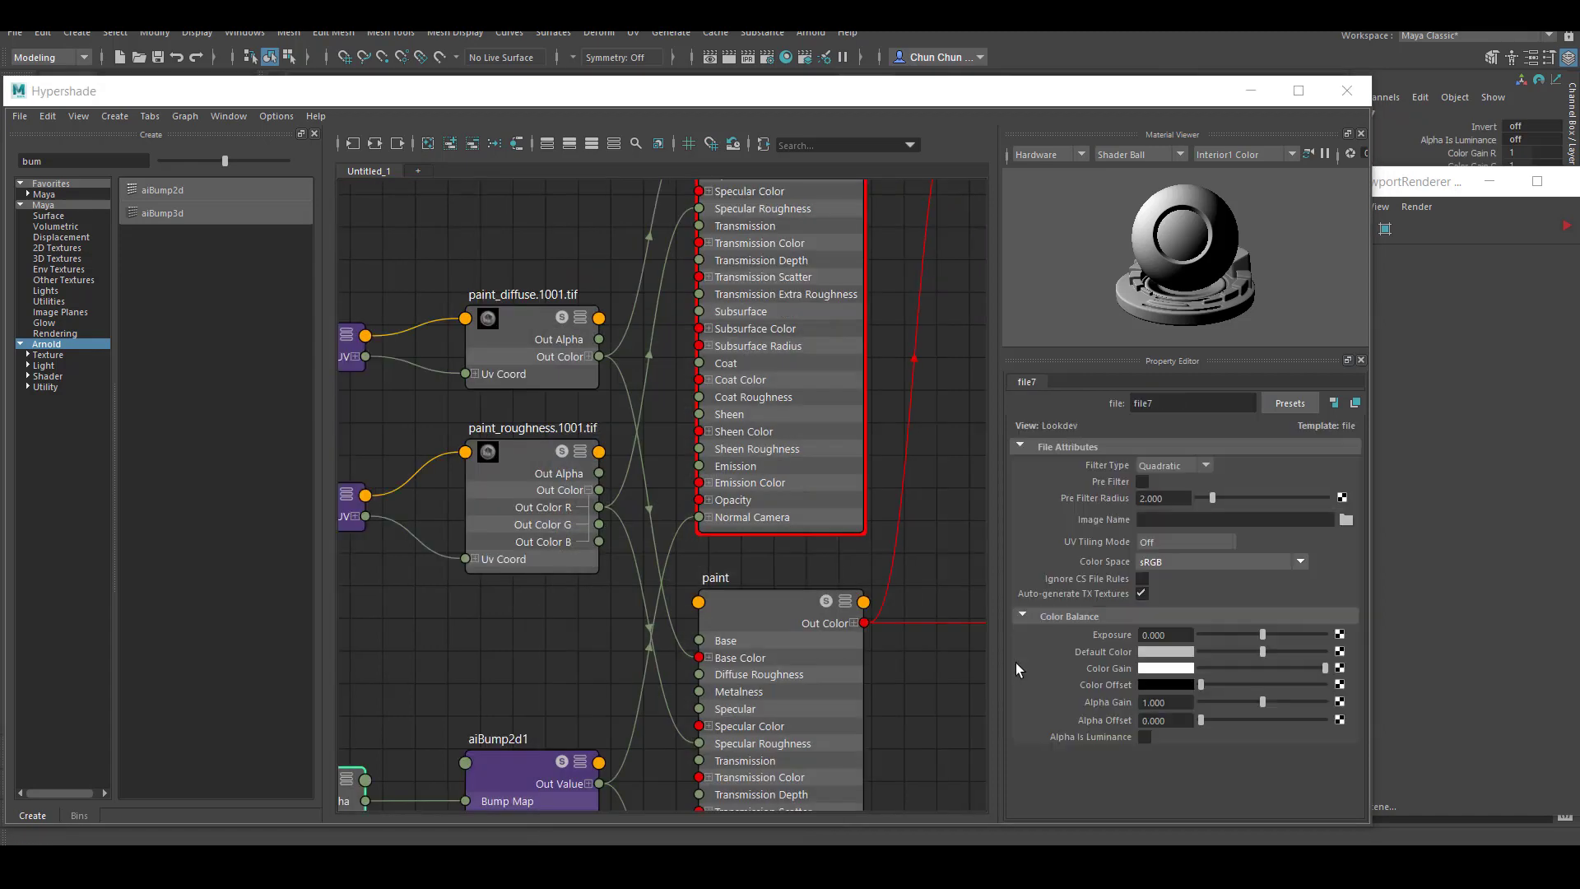
{"action": "left_click", "coordinate": [1346, 519]}
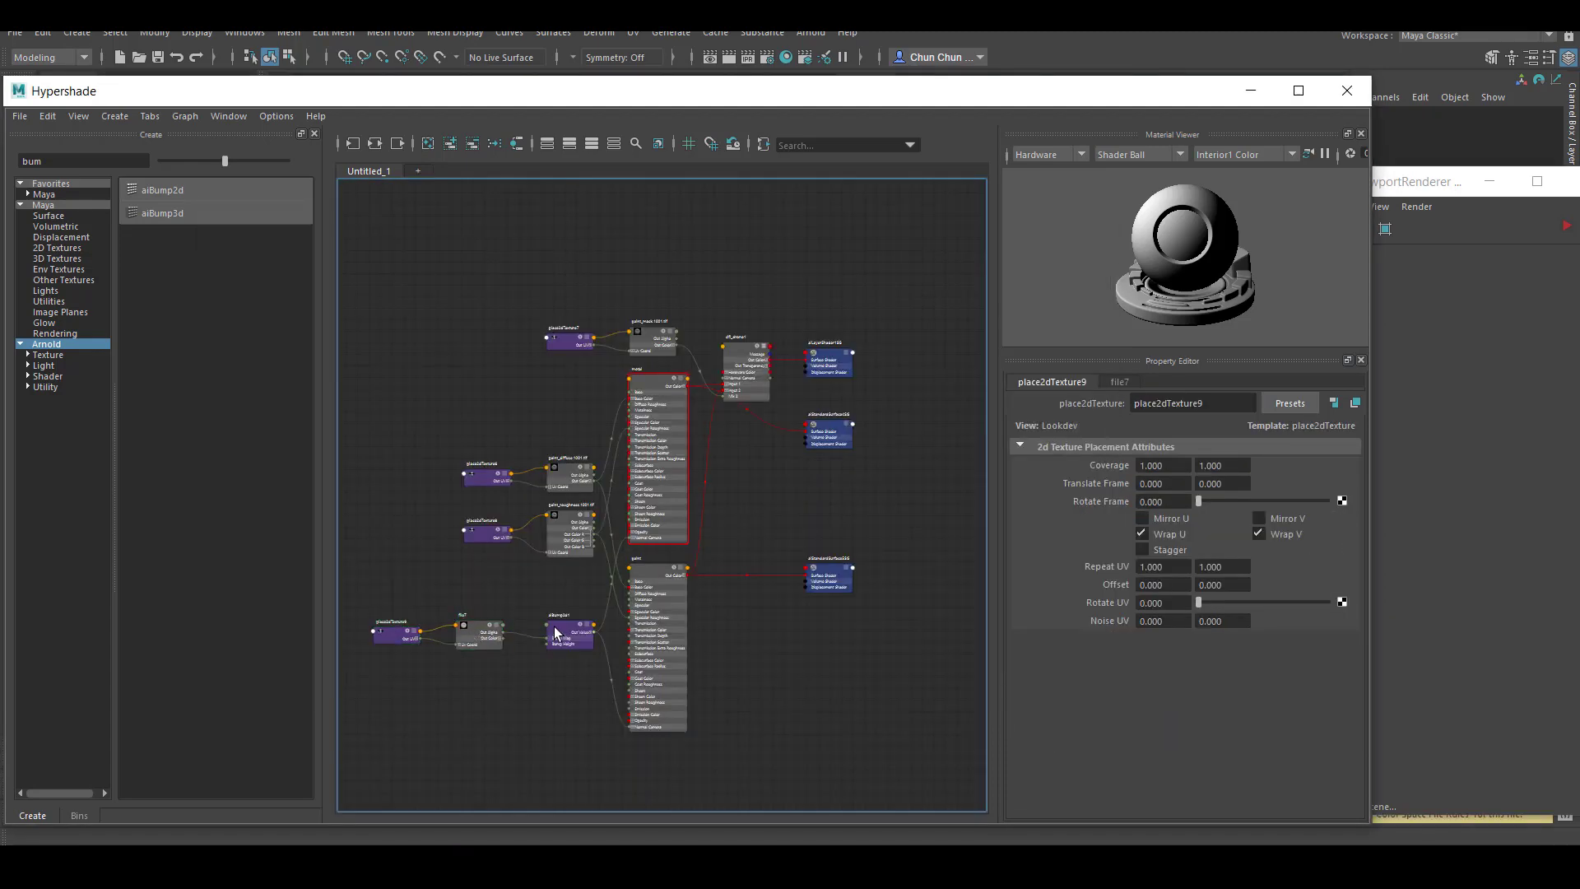
{"action": "left_click", "coordinate": [476, 630]}
{"action": "double_click", "coordinate": [1149, 402]}
{"action": "type", "text": "bump"}
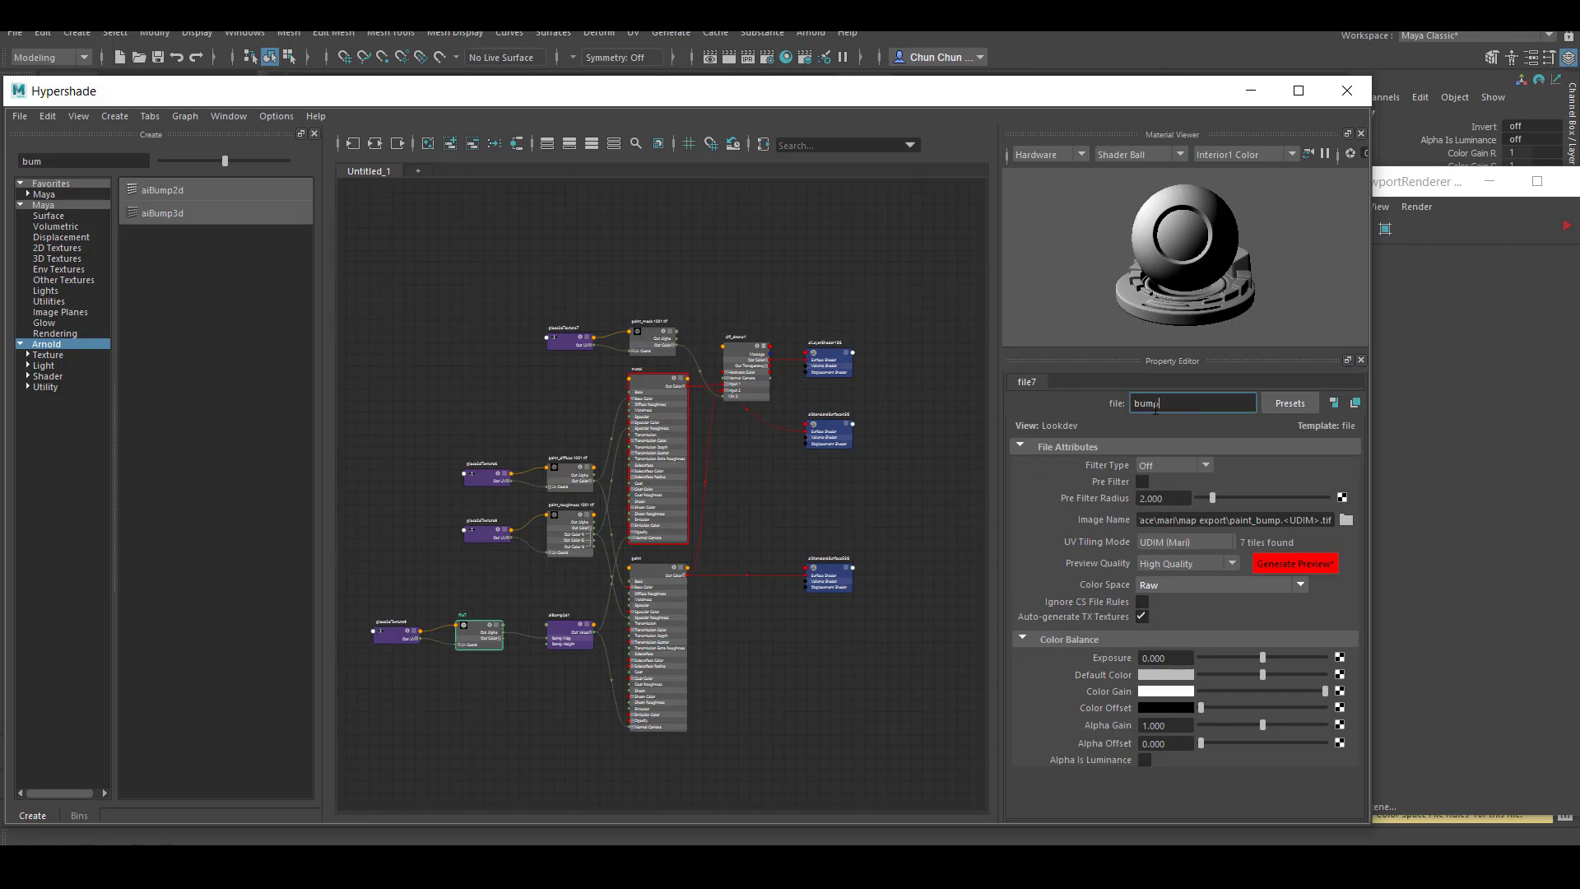
{"action": "scroll", "coordinate": [765, 712], "scroll_direction": "up", "scroll_amount": 2}
{"action": "scroll", "coordinate": [734, 349], "scroll_direction": "up", "scroll_amount": 3}
{"action": "middle_click_drag", "start_coordinate": [734, 350], "coordinate": [822, 557], "text": "alt"}
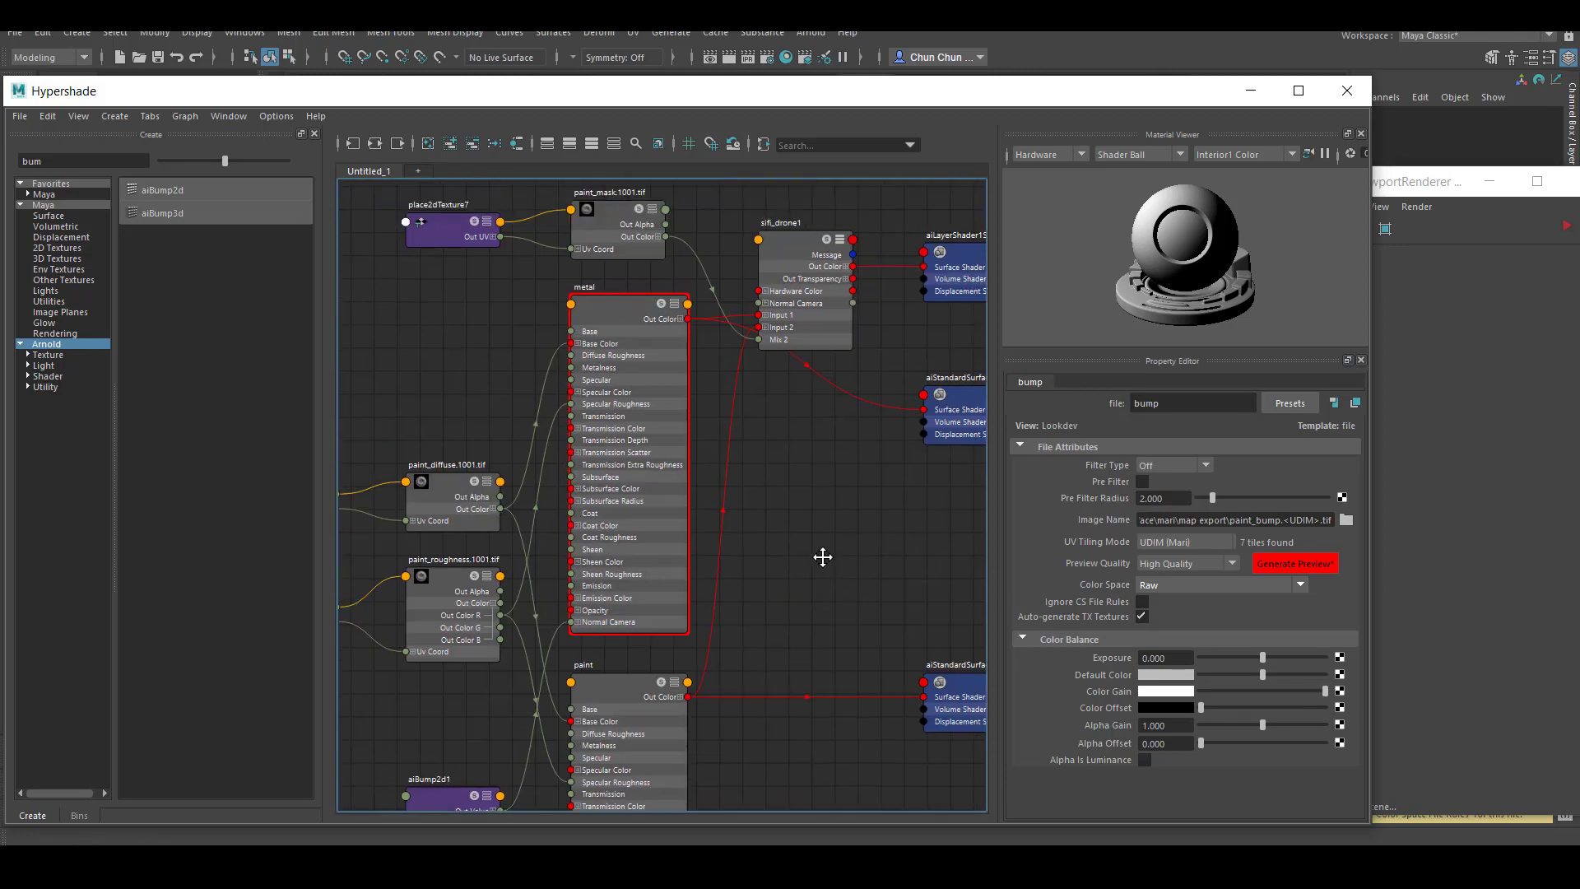
Set the metal shader's IOR to 1.750, lower its specular weight and darken its specular colour
{"action": "left_click", "coordinate": [602, 317]}
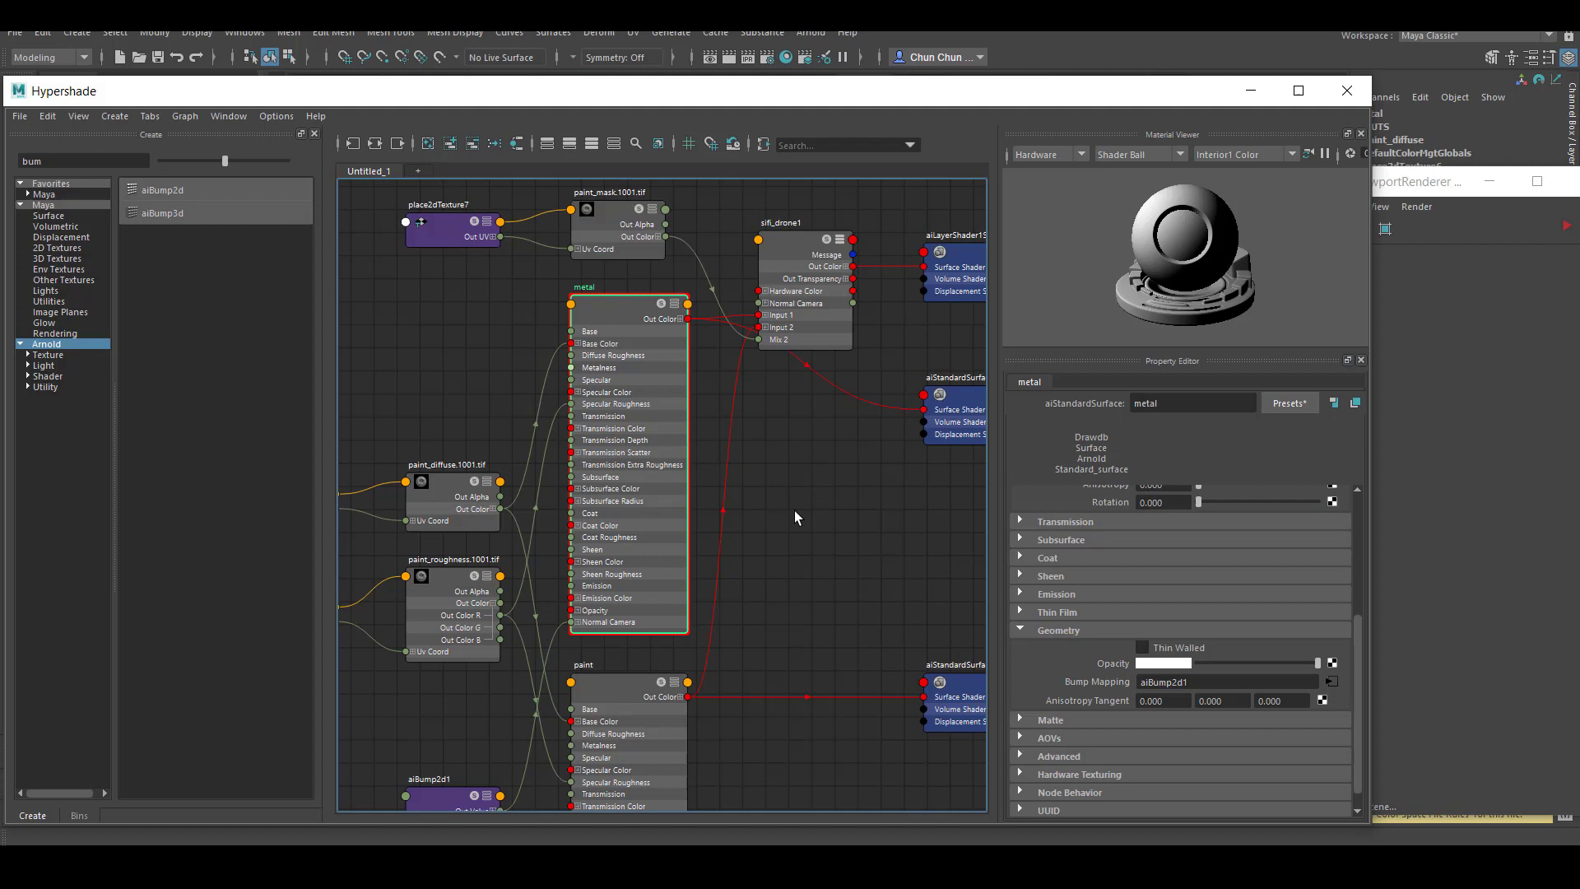
{"action": "left_click", "coordinate": [1154, 682]}
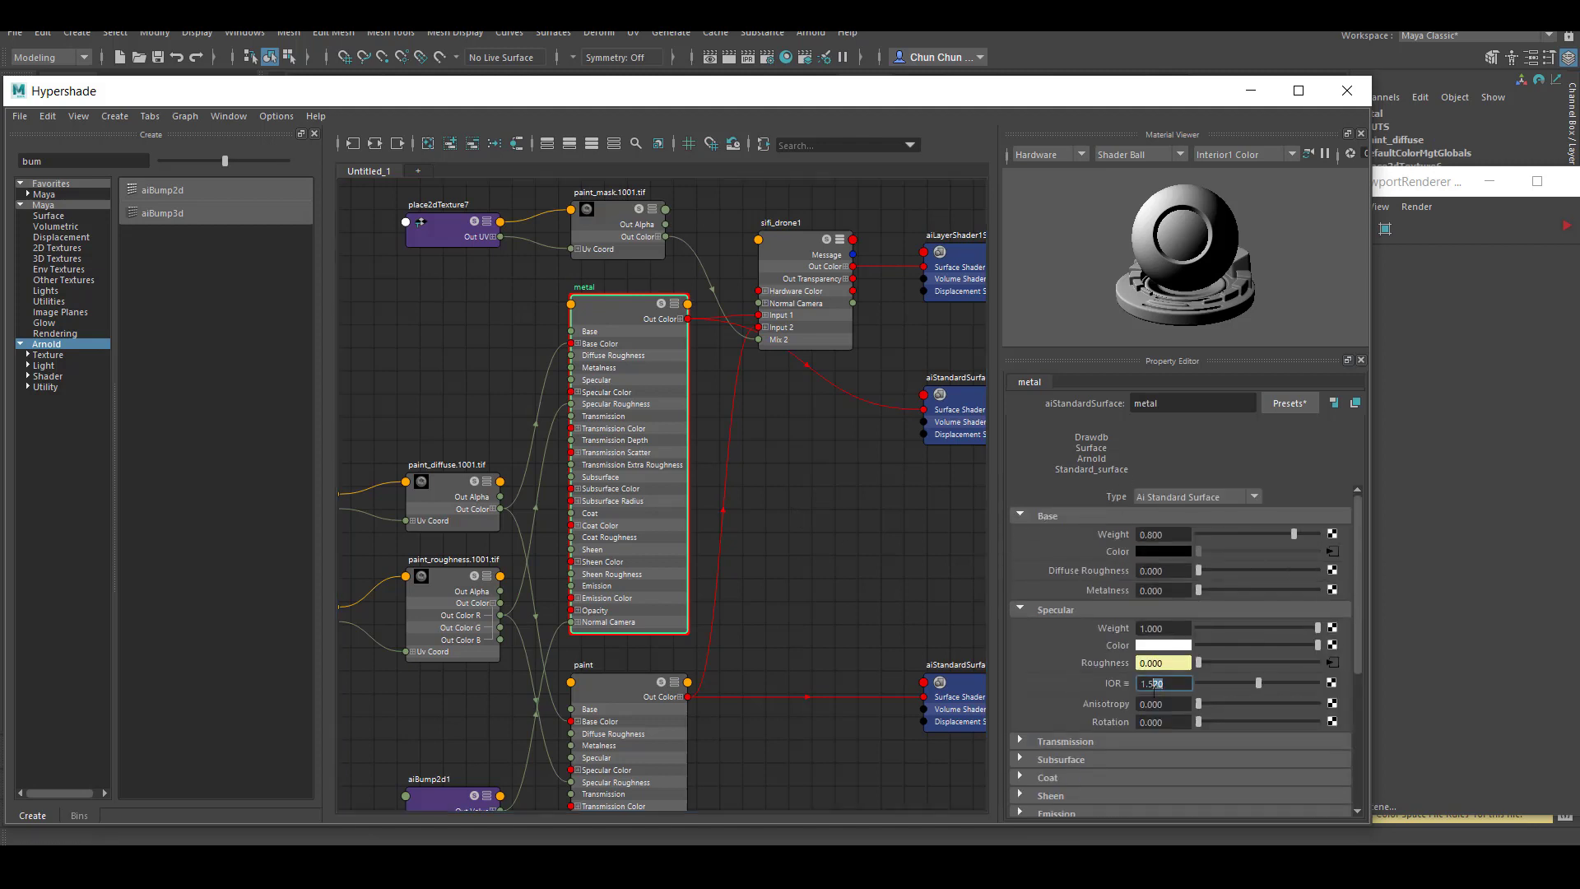
{"action": "type", "text": "5"}
{"action": "key", "text": "Return"}
{"action": "left_click_drag", "start_coordinate": [1318, 648], "coordinate": [1297, 646]}
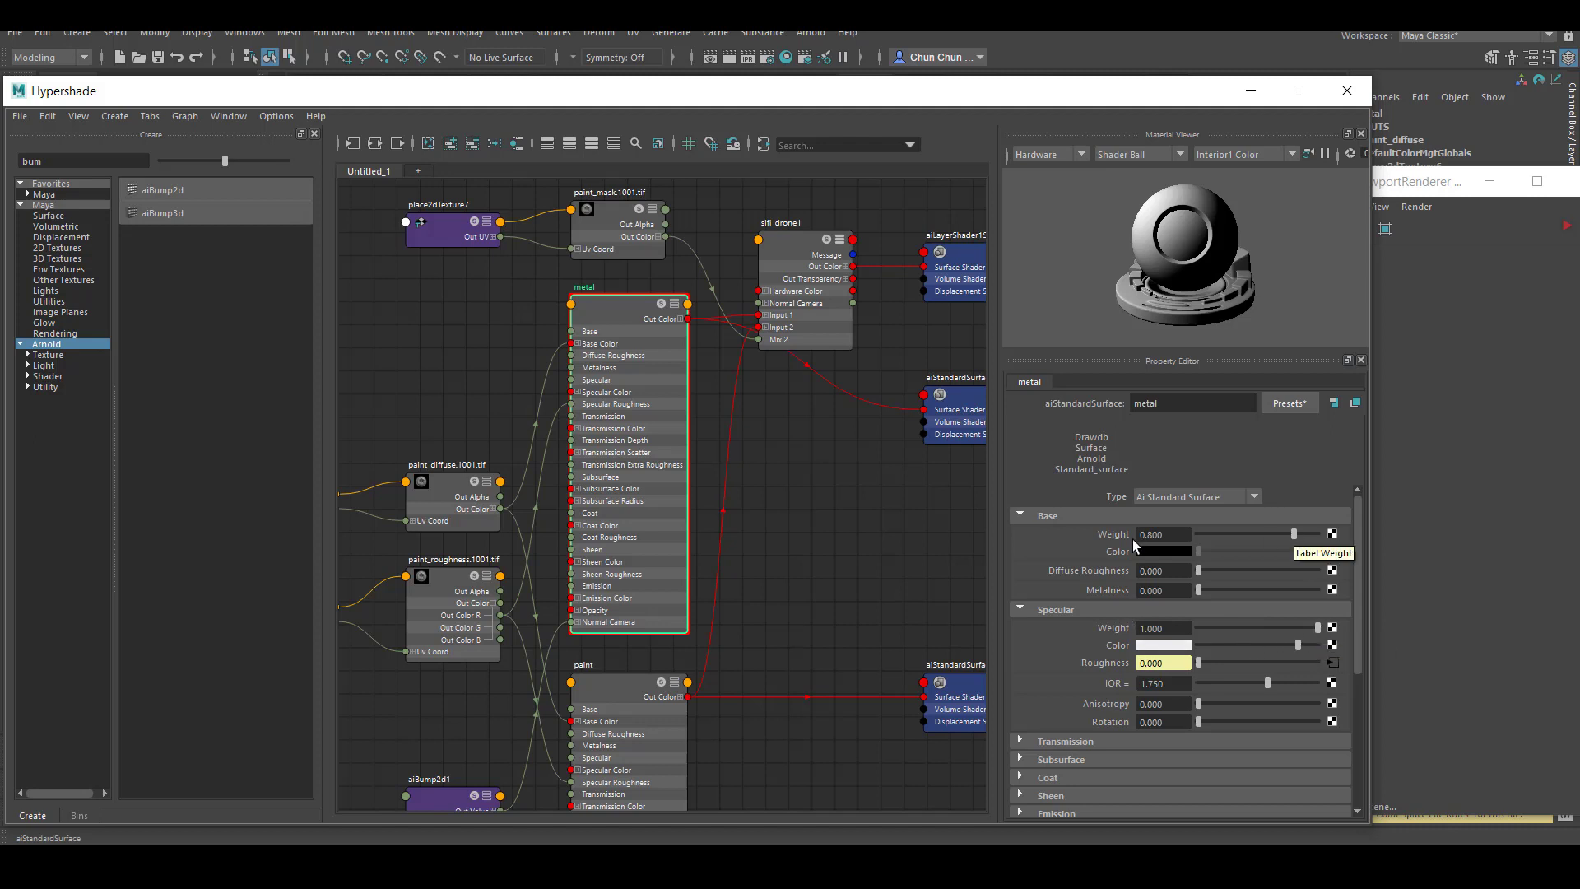
{"action": "left_click_drag", "start_coordinate": [1167, 534], "coordinate": [1155, 535]}
{"action": "left_click_drag", "start_coordinate": [1315, 629], "coordinate": [1223, 629]}
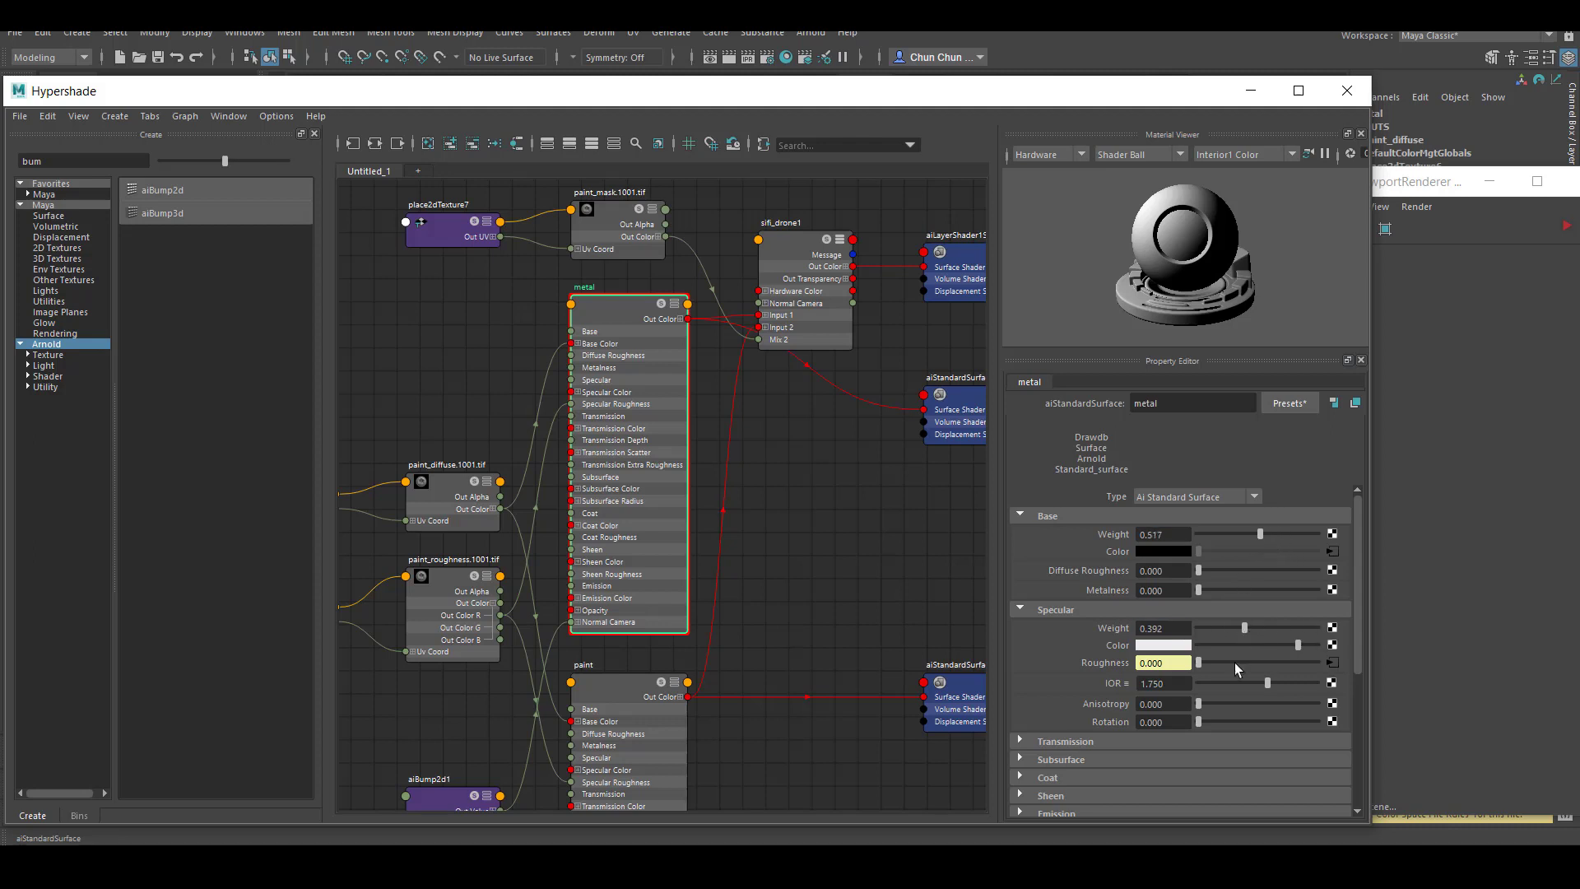
{"action": "left_click_drag", "start_coordinate": [1298, 646], "coordinate": [1293, 643]}
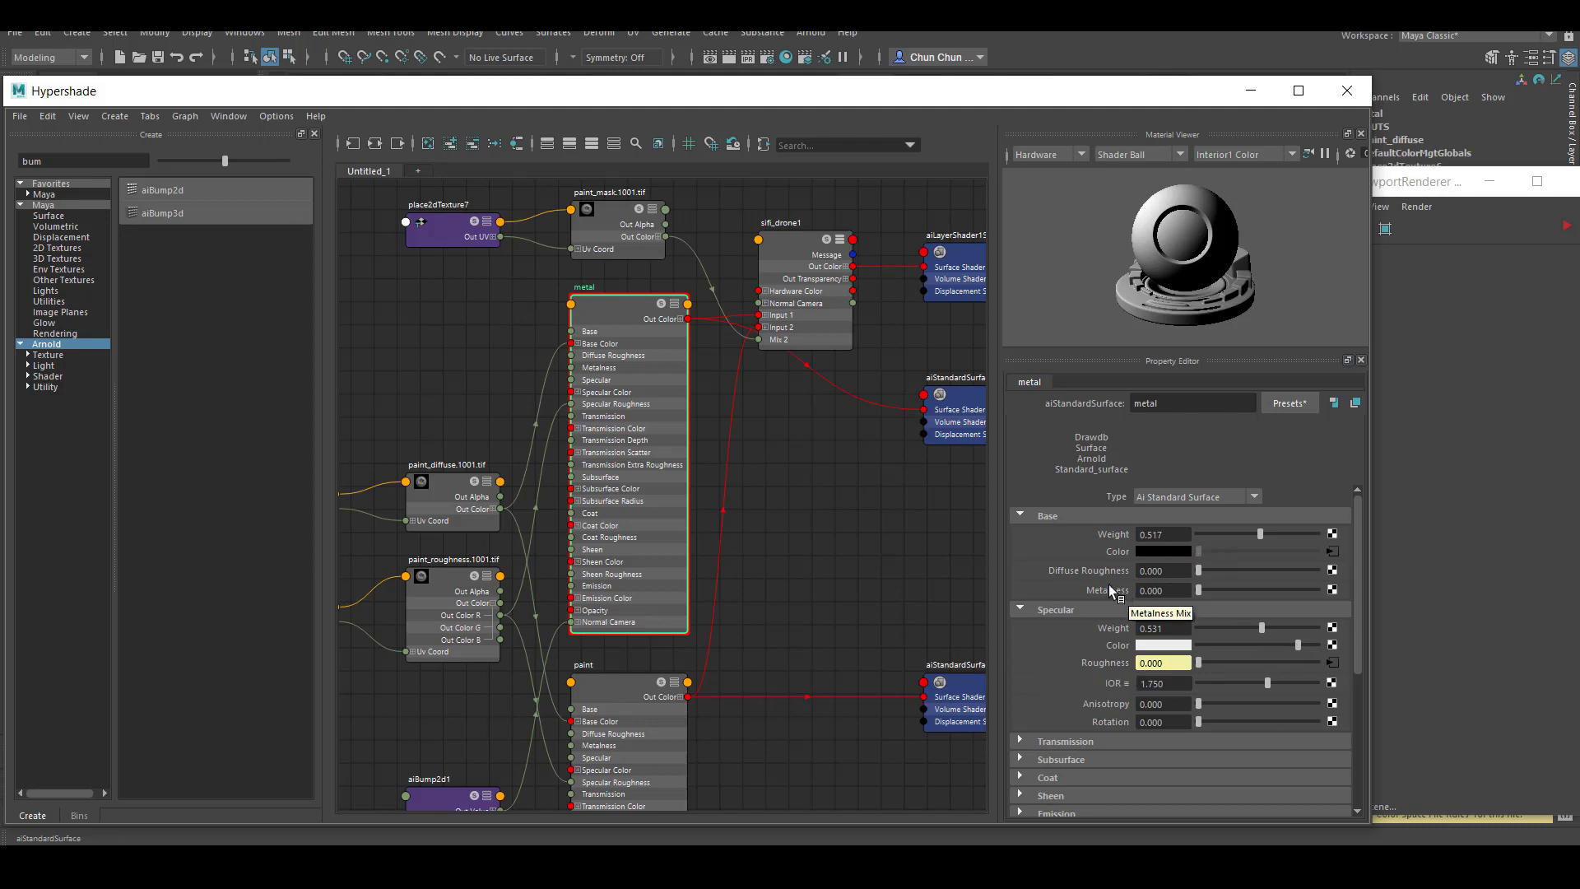
Set the paint shader's base weight to 0.818 and specular weight to 0.245
{"action": "left_click", "coordinate": [642, 690]}
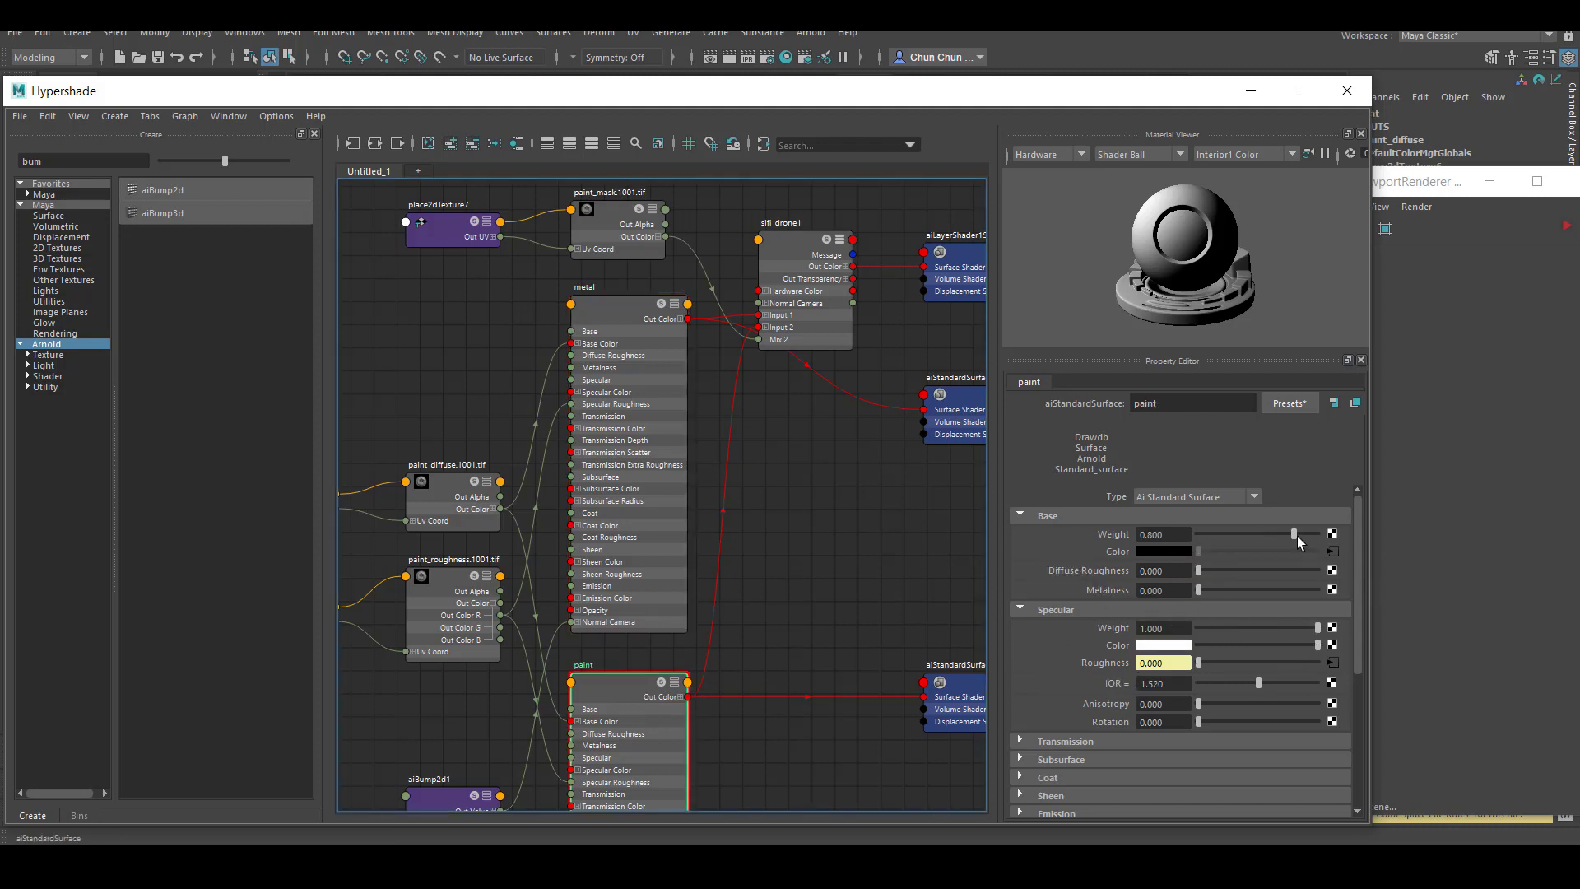
{"action": "left_click", "coordinate": [1154, 537]}
{"action": "type", "text": "0.9"}
{"action": "key", "text": "Return"}
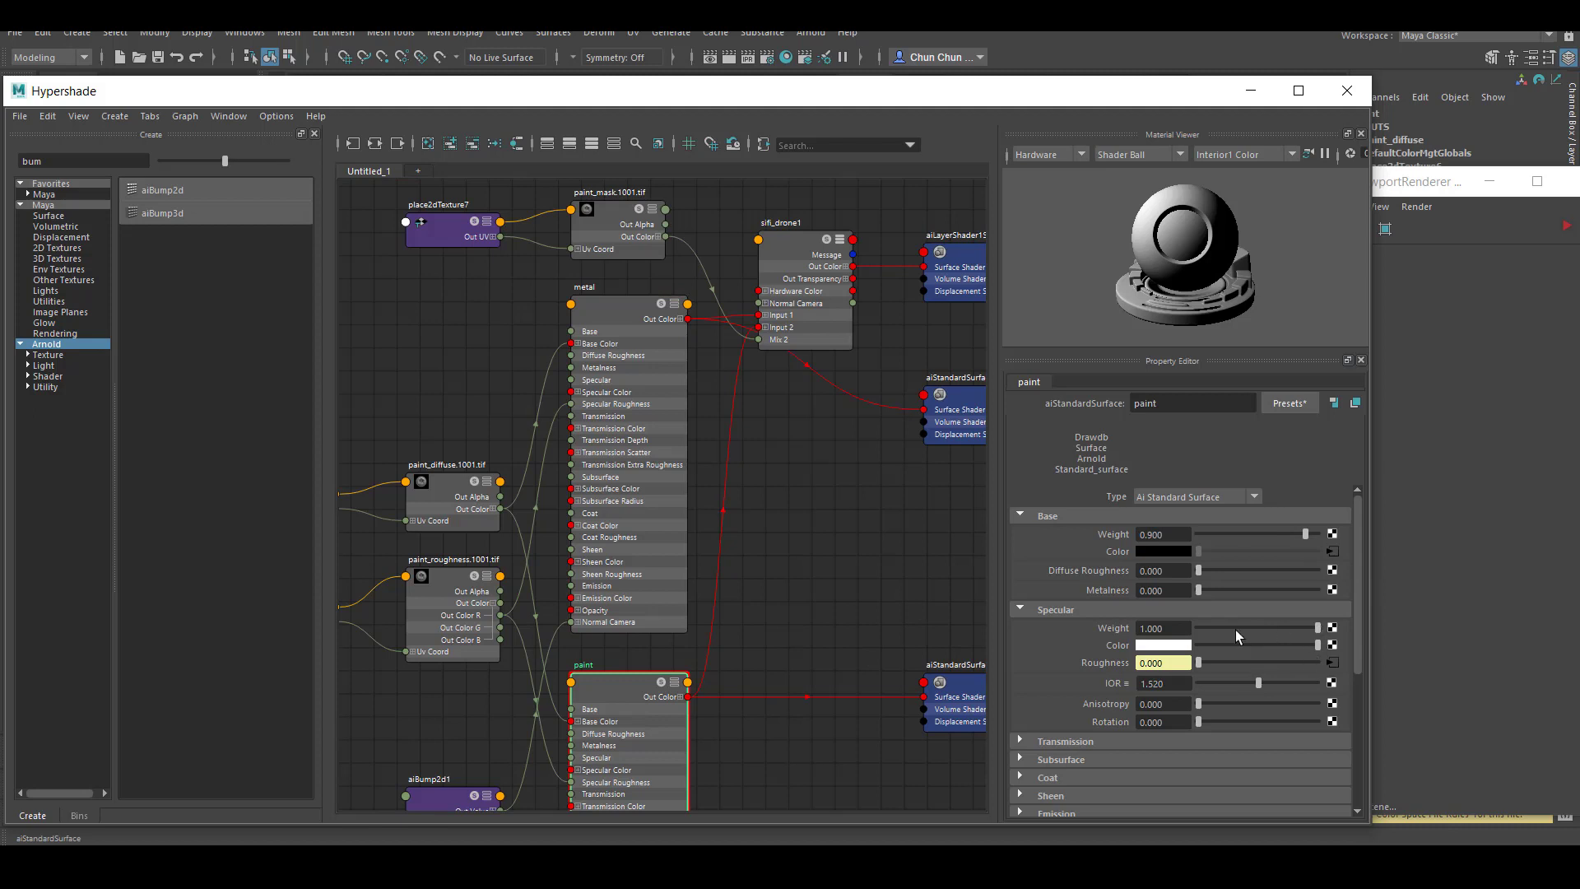
{"action": "left_click_drag", "start_coordinate": [1318, 630], "coordinate": [1283, 645]}
{"action": "left_click_drag", "start_coordinate": [1235, 643], "coordinate": [1216, 645]}
{"action": "left_click_drag", "start_coordinate": [1308, 537], "coordinate": [1292, 540]}
{"action": "left_click_drag", "start_coordinate": [1220, 631], "coordinate": [1220, 634]}
{"action": "left_click", "coordinate": [1226, 632]}
Render the drone with Arnold, zoom out to inspect, close the render and restore Hypershade
{"action": "left_click", "coordinate": [1250, 91]}
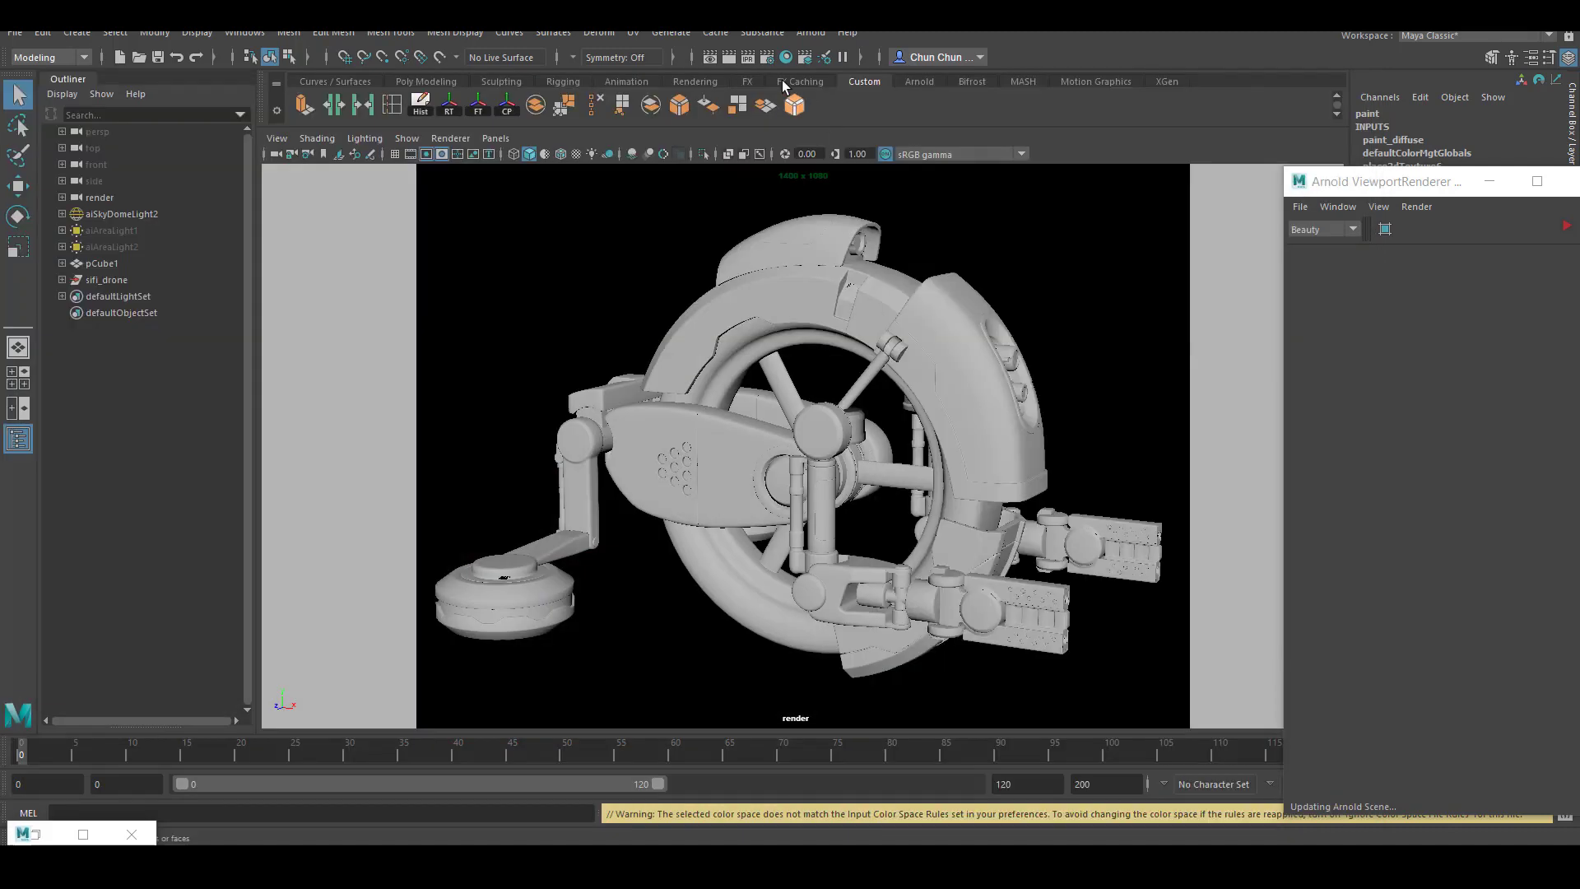
{"action": "left_click", "coordinate": [793, 105]}
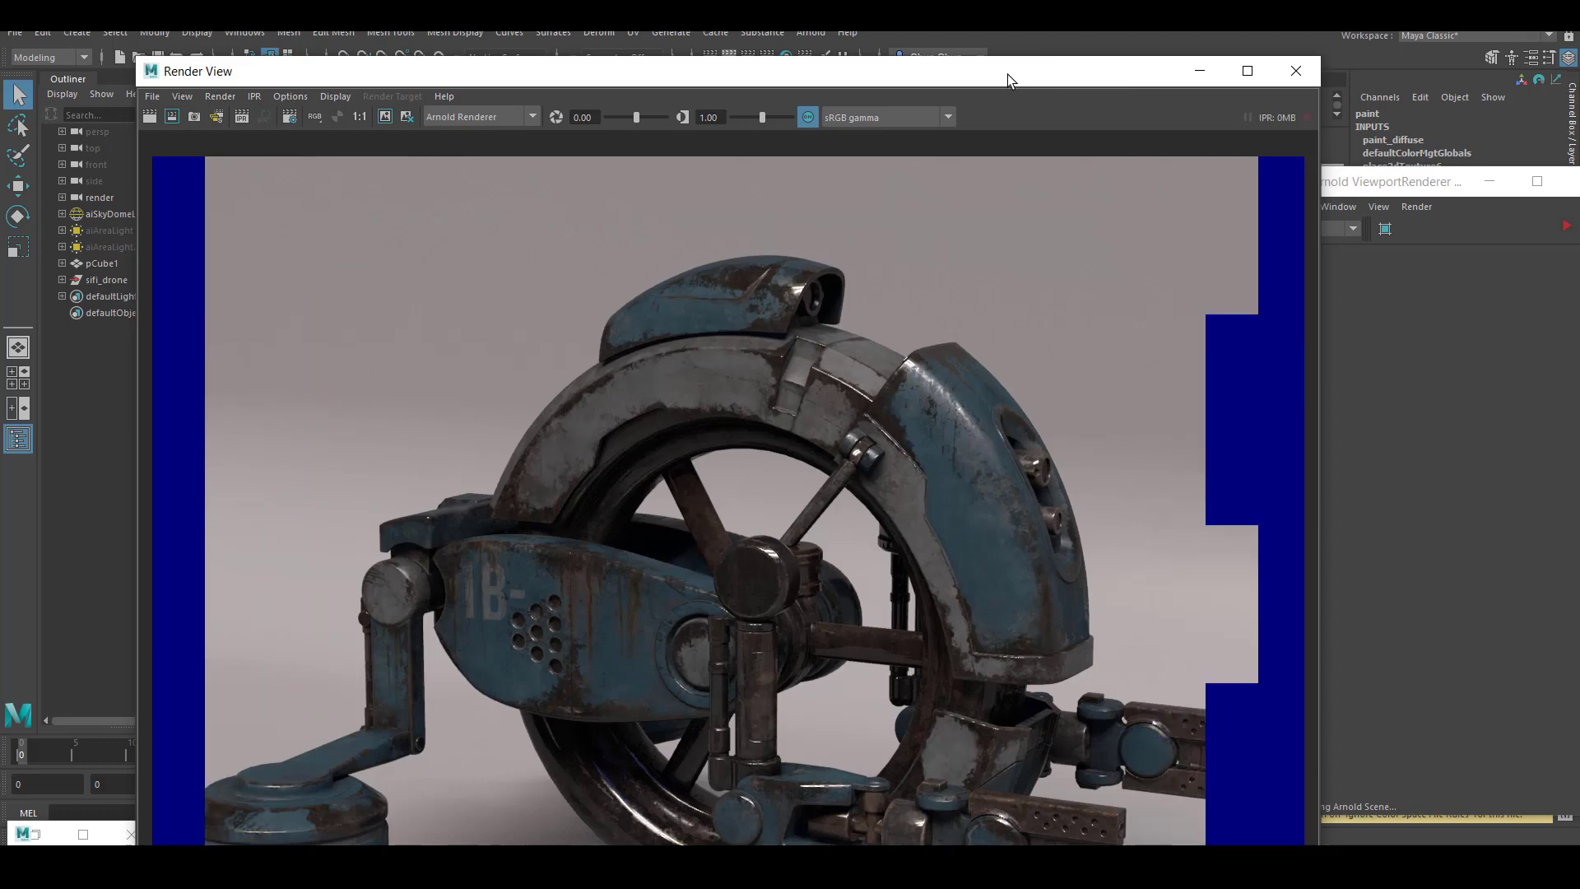
{"action": "scroll", "coordinate": [992, 206], "scroll_direction": "down", "scroll_amount": 3}
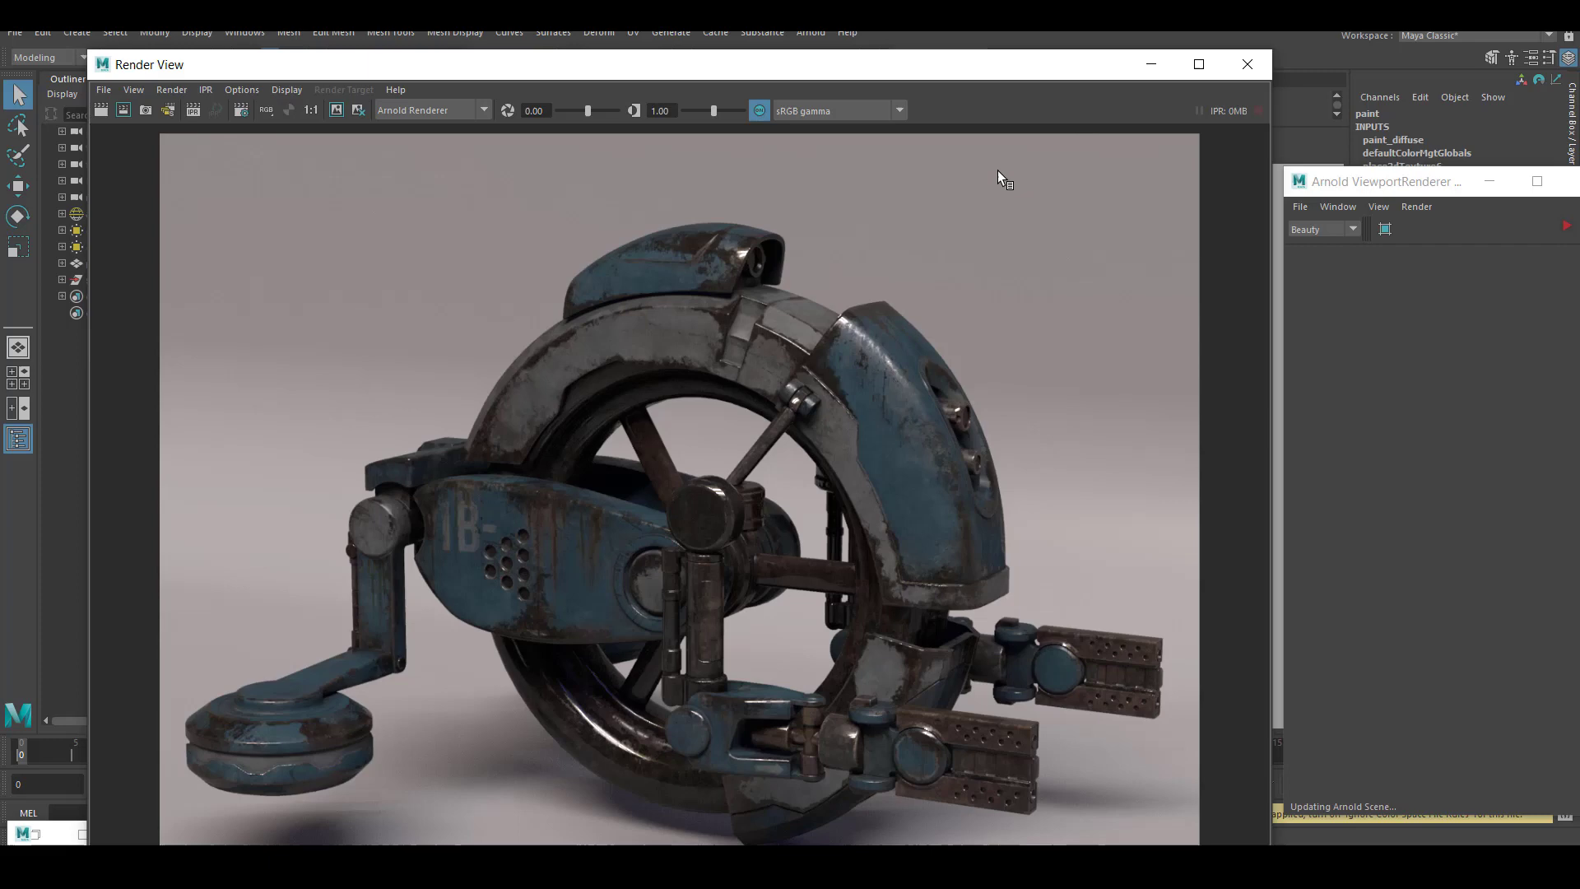
{"action": "left_click_drag", "start_coordinate": [1063, 74], "coordinate": [990, 47]}
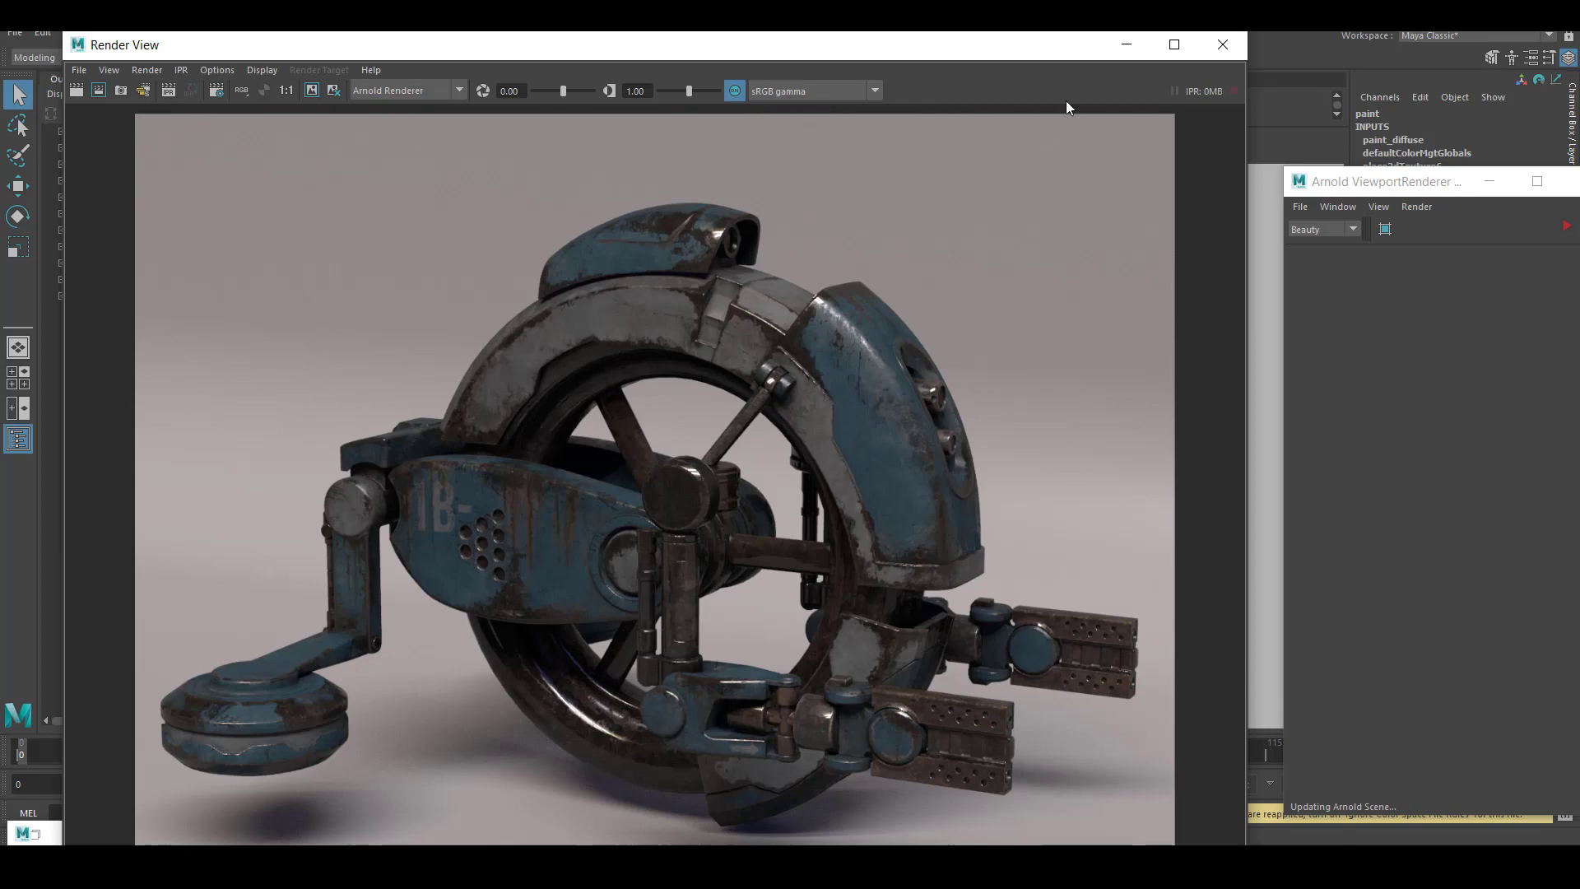
{"action": "left_click", "coordinate": [1127, 44]}
{"action": "left_click", "coordinate": [75, 834]}
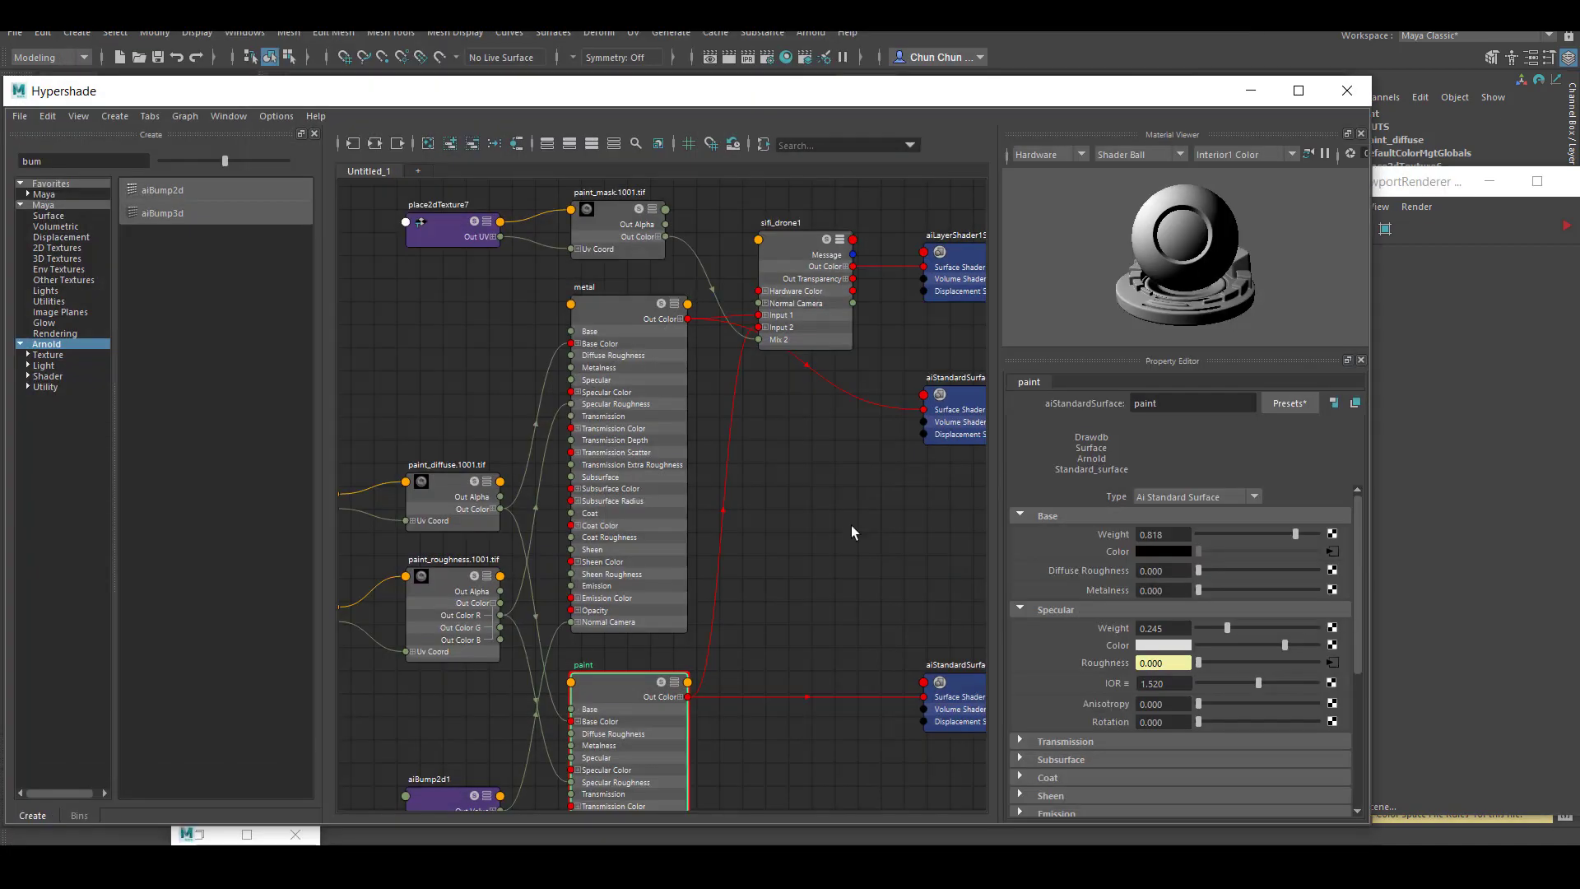
Add a File texture node to the metal shader's Specular Color
{"action": "left_click", "coordinate": [627, 308]}
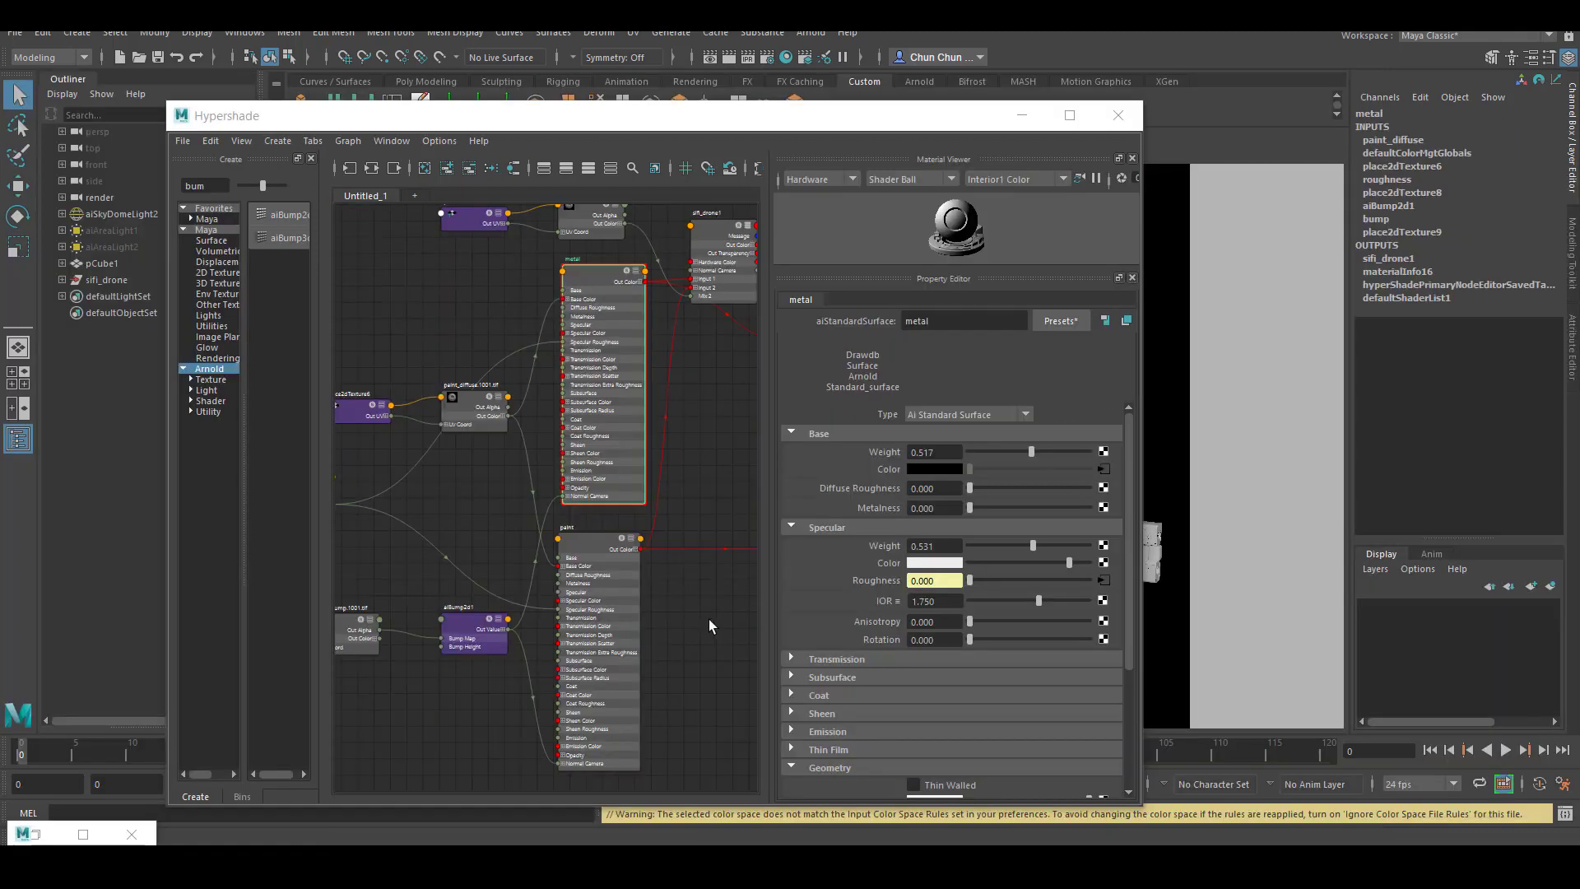
{"action": "middle_click_drag", "start_coordinate": [708, 619], "coordinate": [592, 604], "text": "alt"}
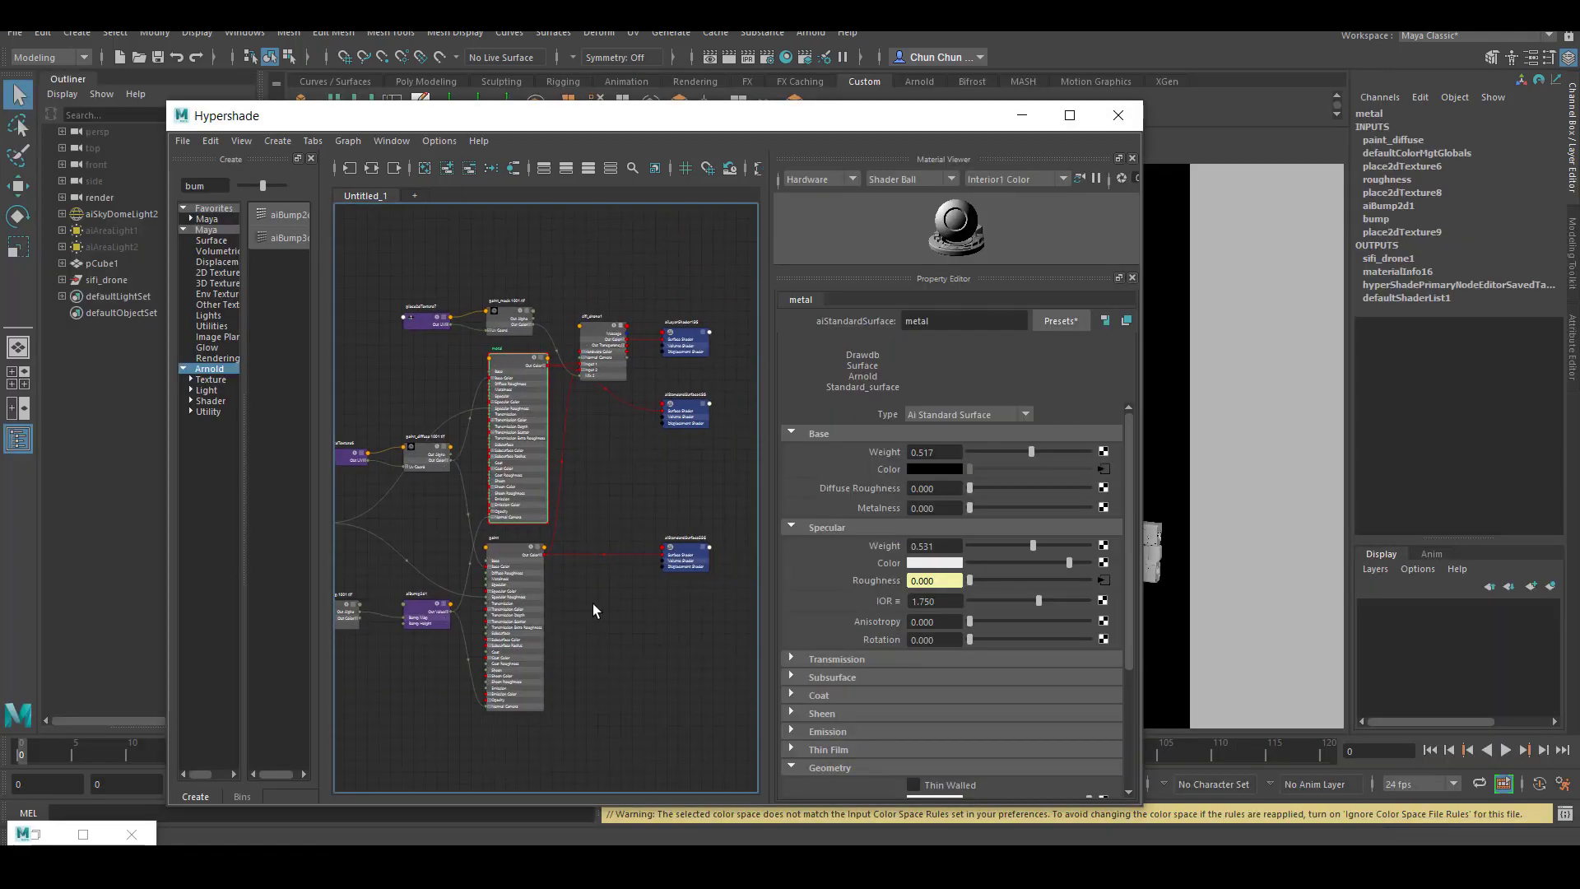
{"action": "left_click", "coordinate": [1105, 567]}
{"action": "left_click", "coordinate": [726, 445]}
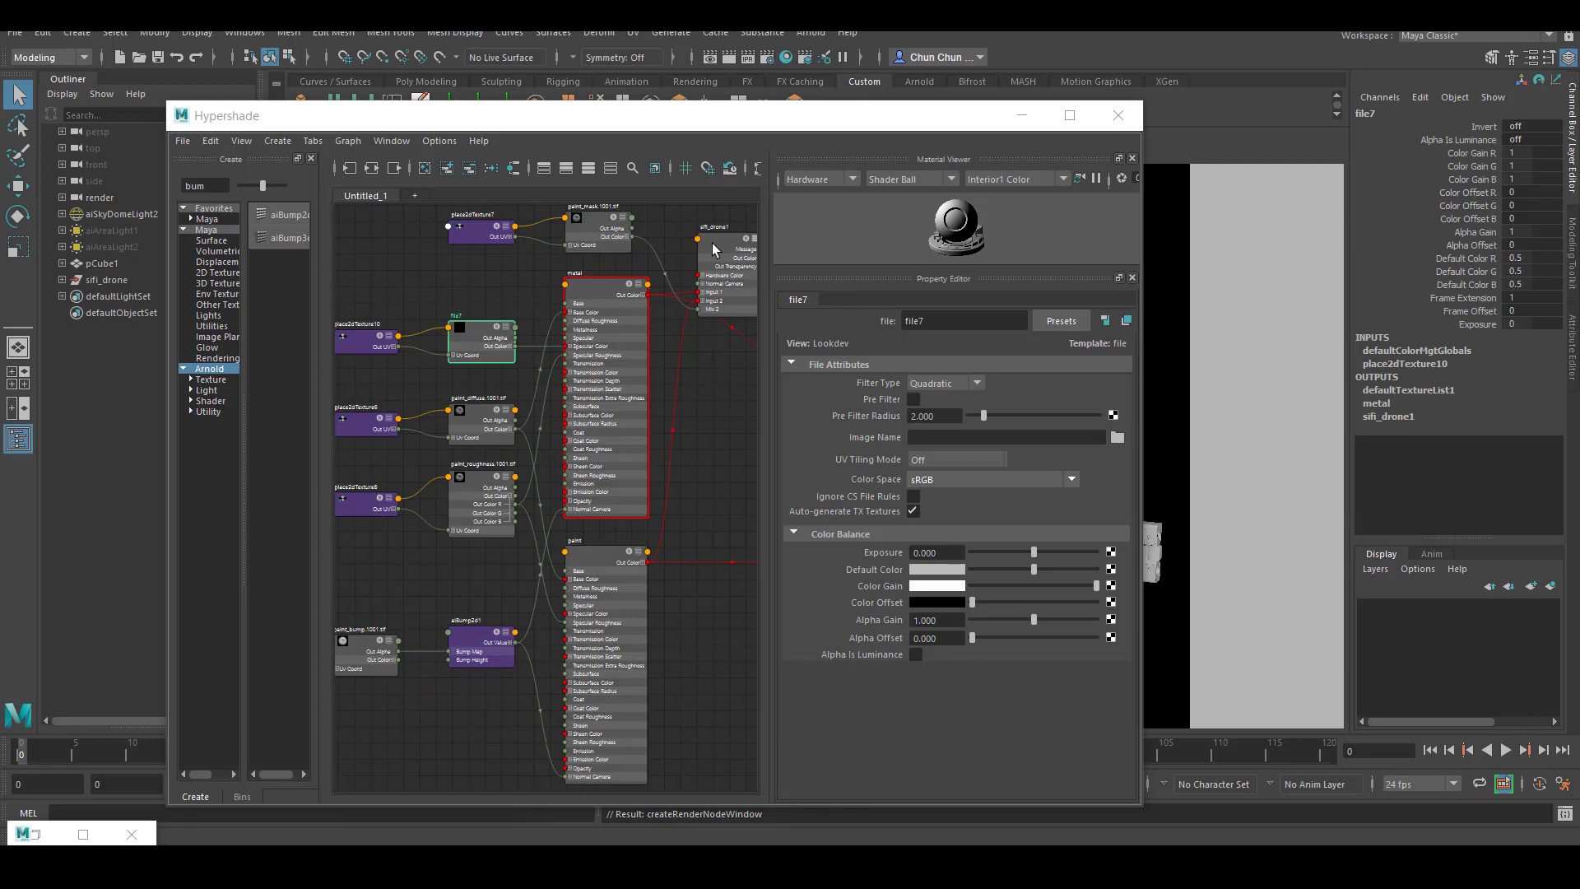
{"action": "left_click_drag", "start_coordinate": [741, 114], "coordinate": [709, 93]}
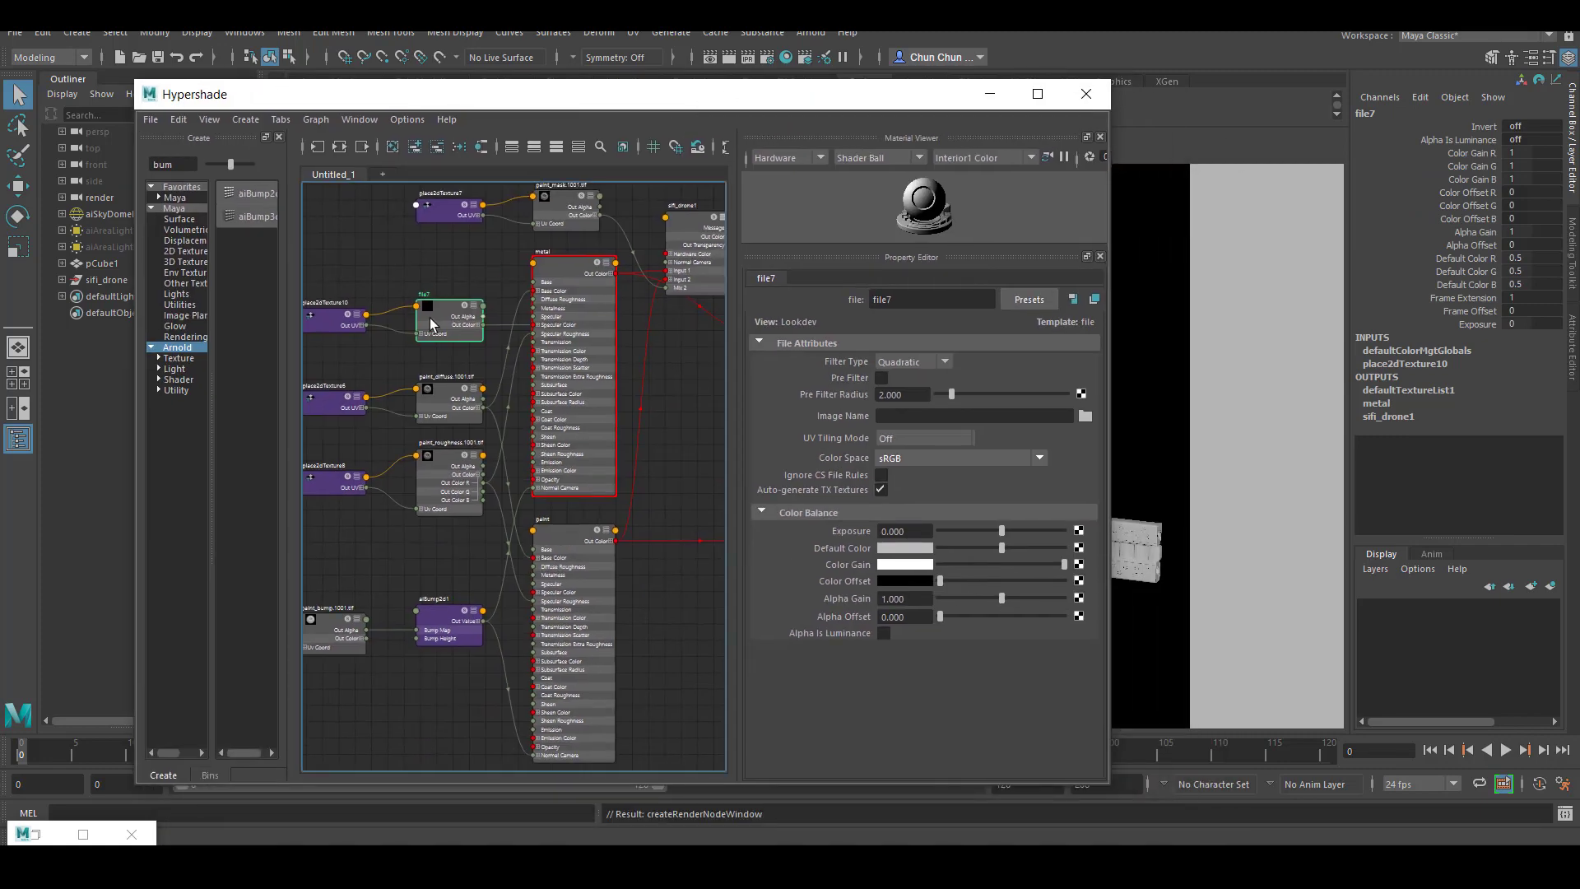
Set Filter Type Off and load metal_diffuse.1001.tif with UDIM (Mari) tiling
{"action": "left_click", "coordinate": [914, 360]}
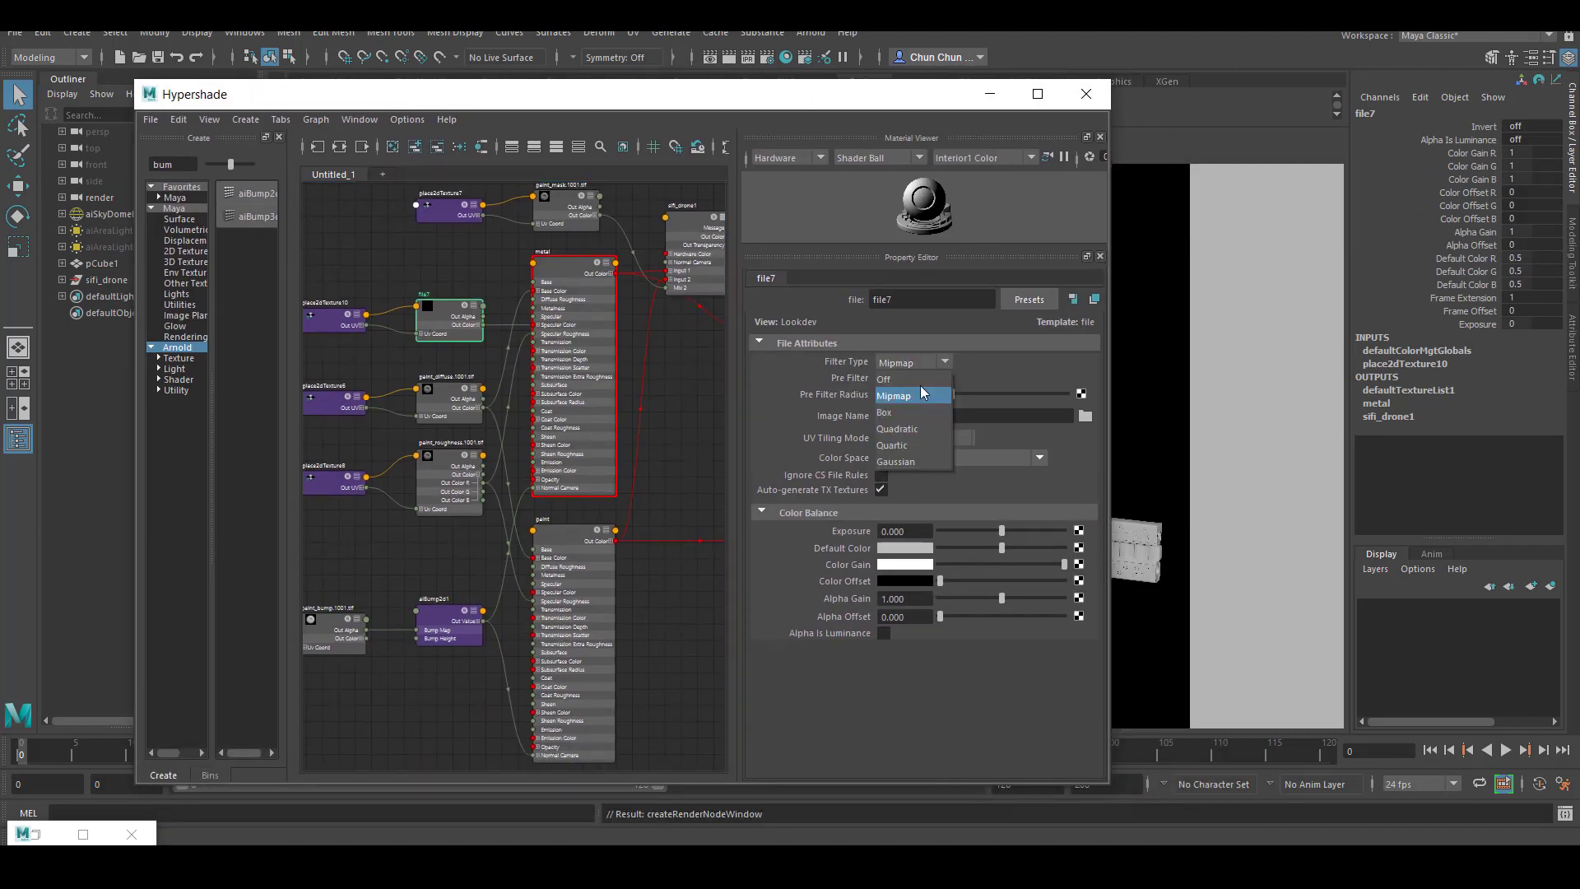
{"action": "left_click", "coordinate": [1085, 416]}
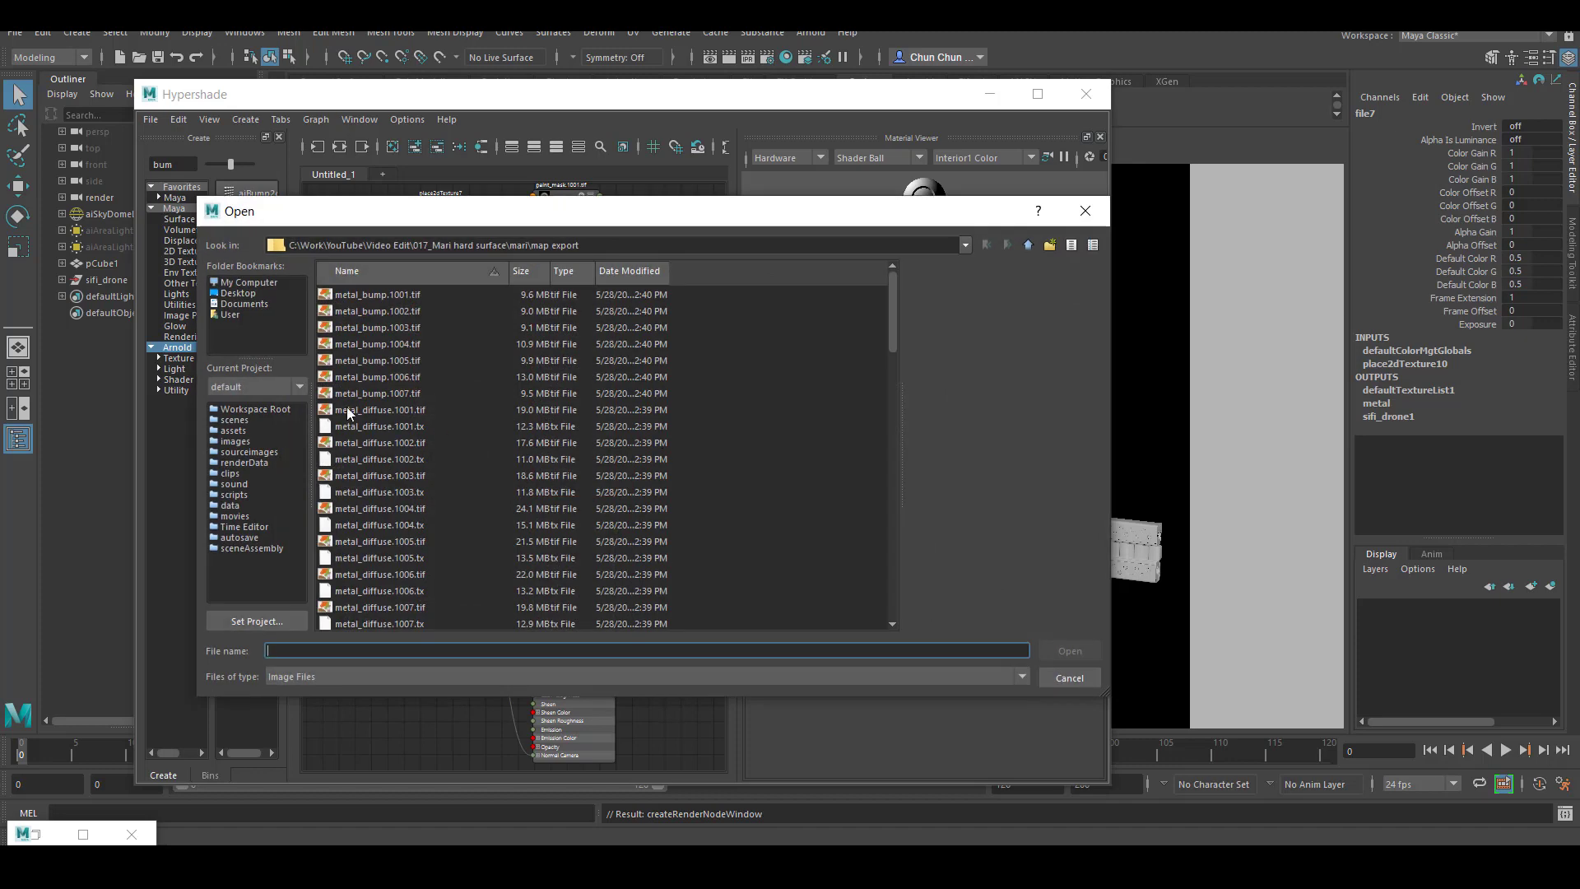
{"action": "left_click", "coordinate": [381, 412]}
{"action": "left_click", "coordinate": [1069, 651]}
{"action": "left_click", "coordinate": [919, 437]}
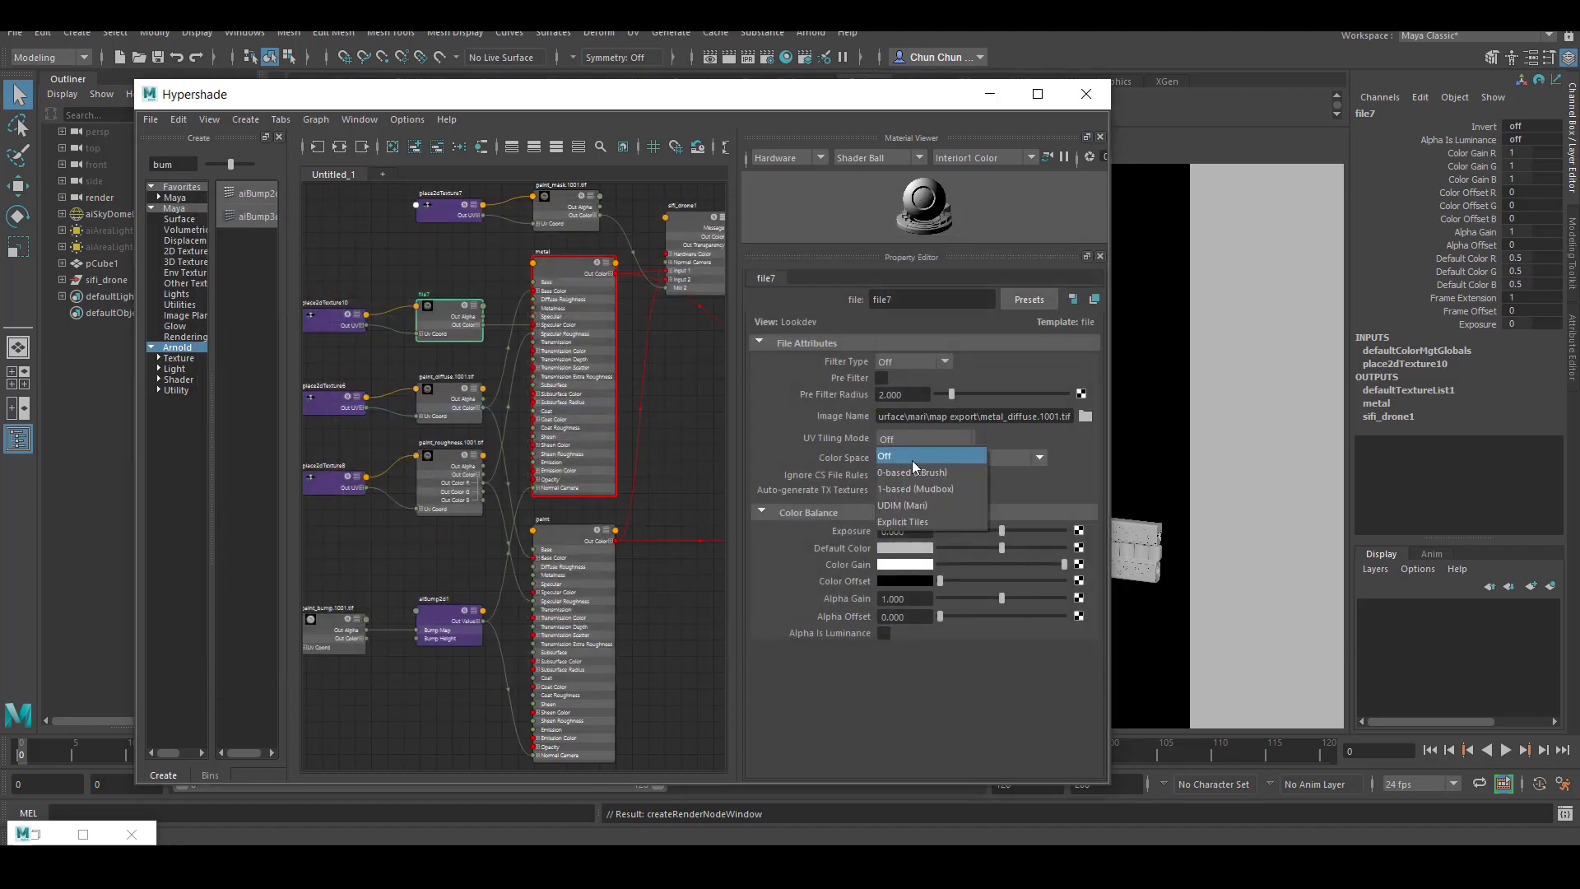
{"action": "left_click", "coordinate": [975, 501]}
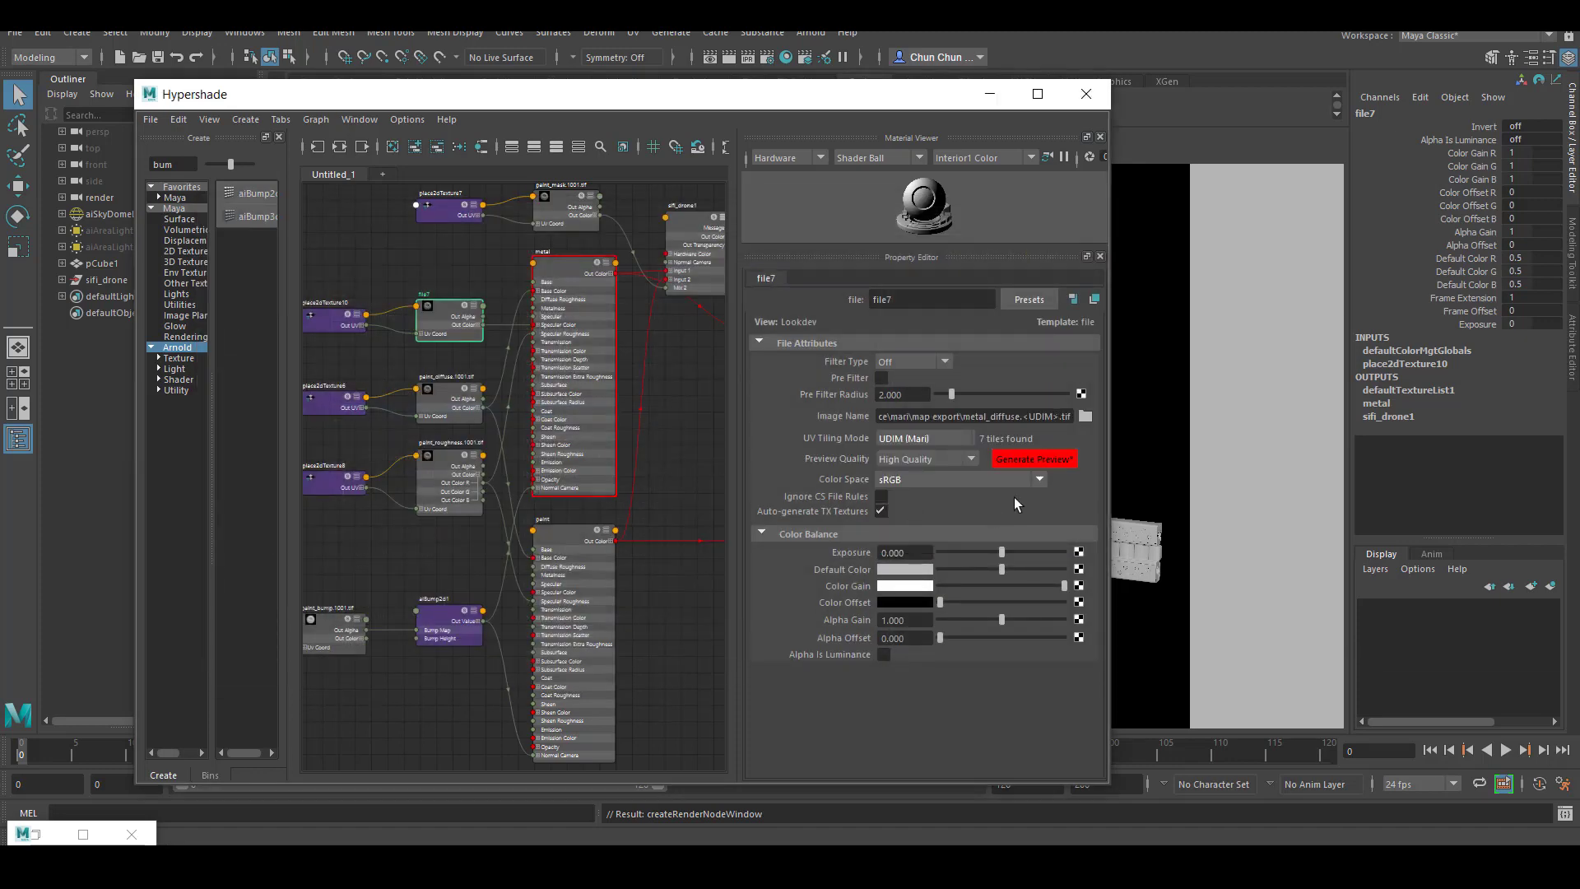
{"action": "left_click", "coordinate": [988, 94]}
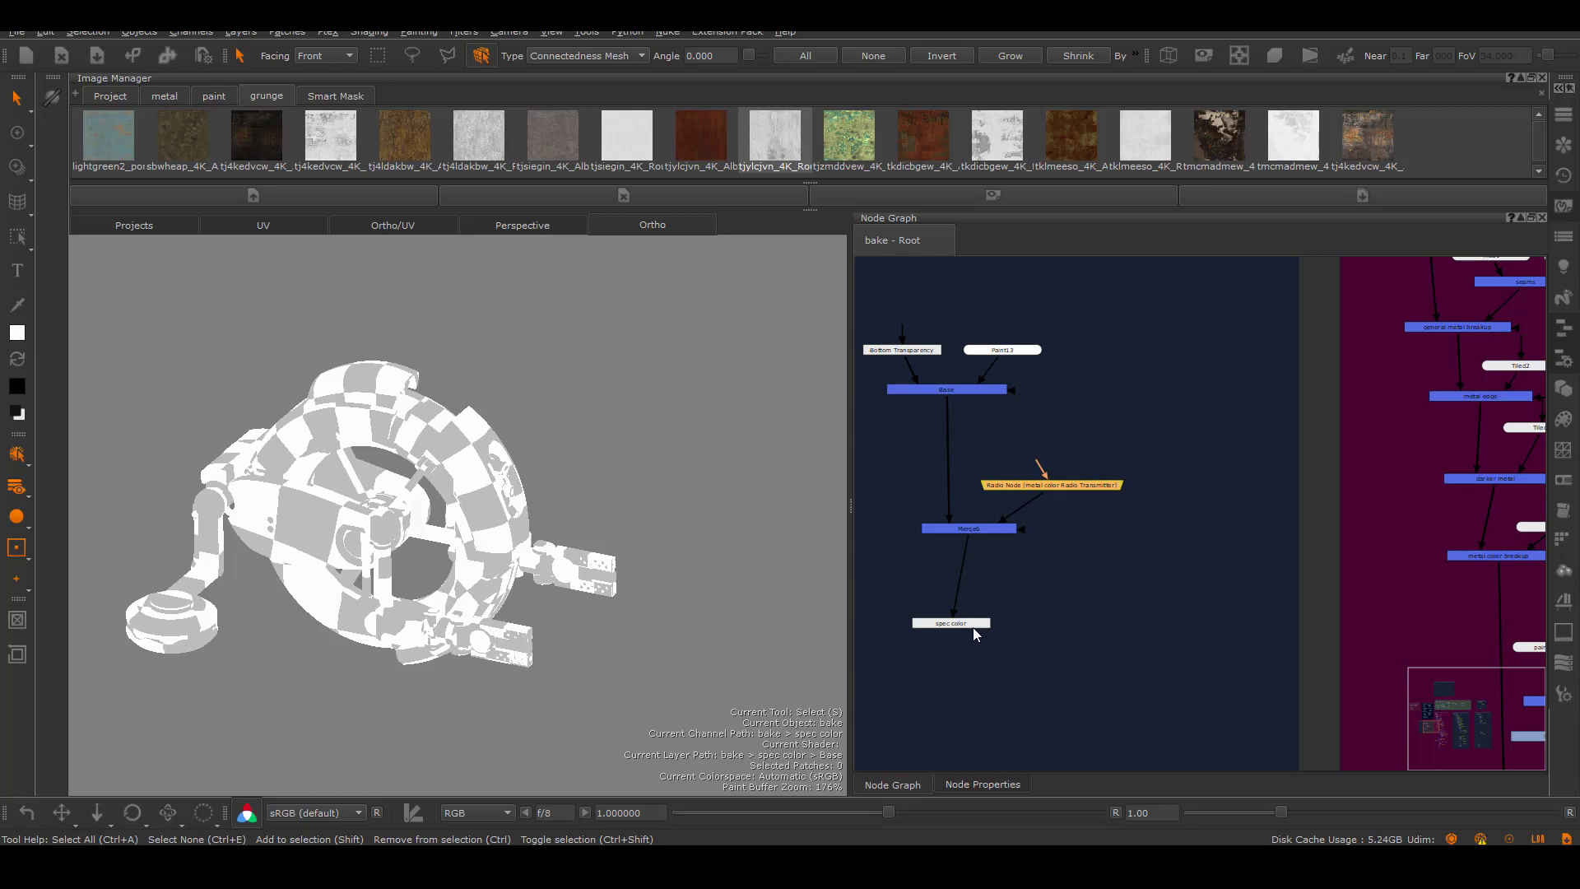
Insert an HSV node between the metal colour Radio node and the Merge
{"action": "left_click_drag", "start_coordinate": [973, 628], "coordinate": [977, 631]}
{"action": "left_click_drag", "start_coordinate": [455, 635], "coordinate": [522, 654], "text": "alt"}
{"action": "scroll", "coordinate": [521, 654], "scroll_direction": "up", "scroll_amount": 5}
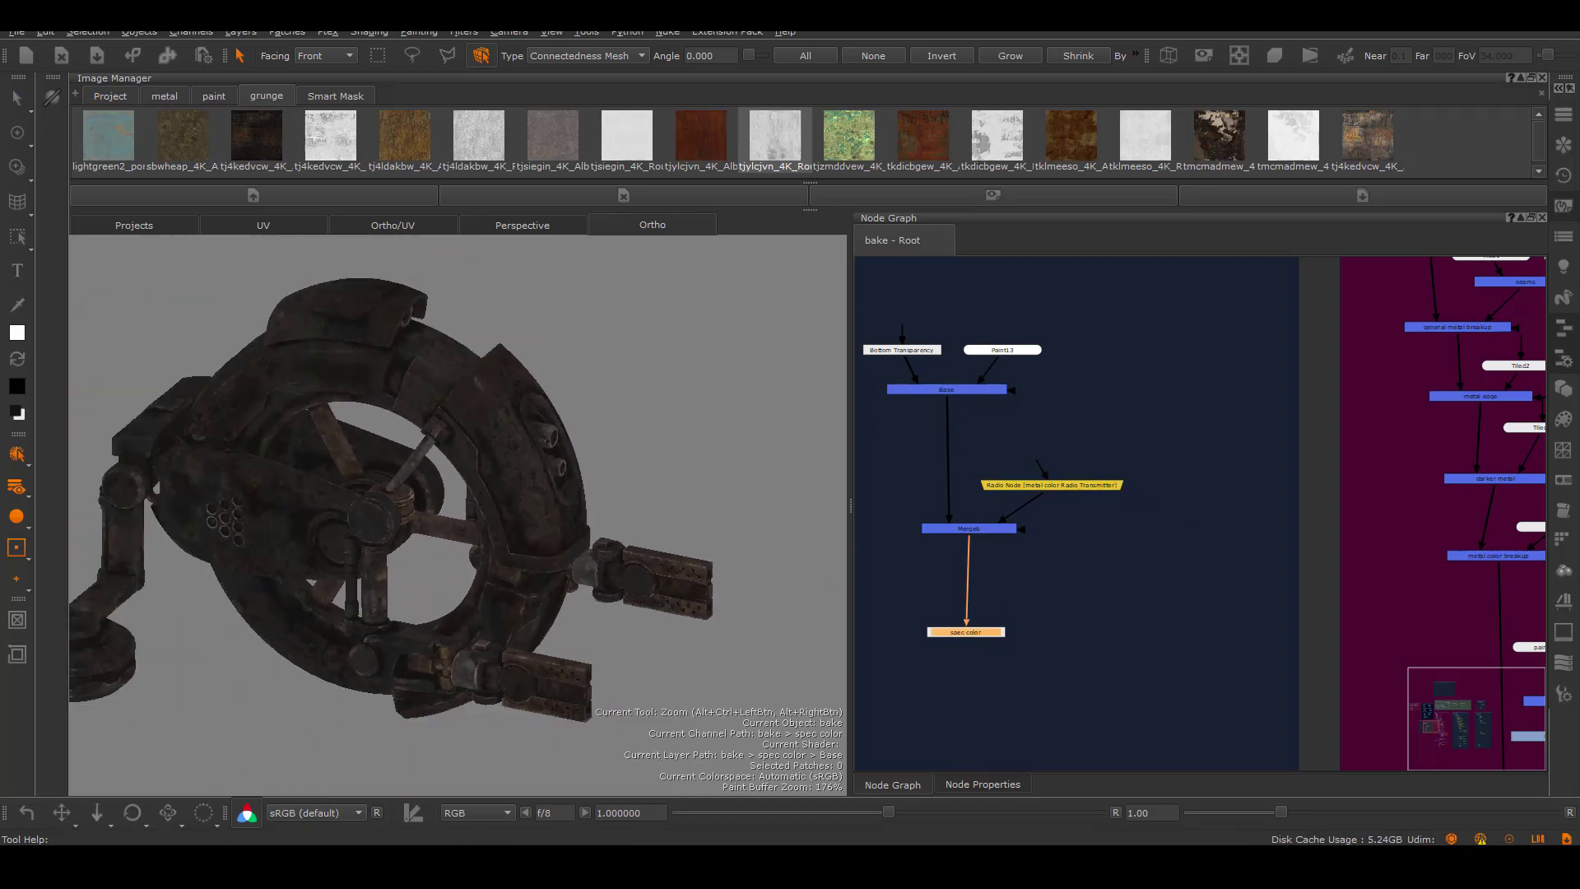
{"action": "scroll", "coordinate": [503, 559], "scroll_direction": "down", "scroll_amount": 2}
{"action": "scroll", "coordinate": [504, 558], "scroll_direction": "up", "scroll_amount": 2}
{"action": "left_click_drag", "start_coordinate": [1077, 484], "coordinate": [1067, 429]}
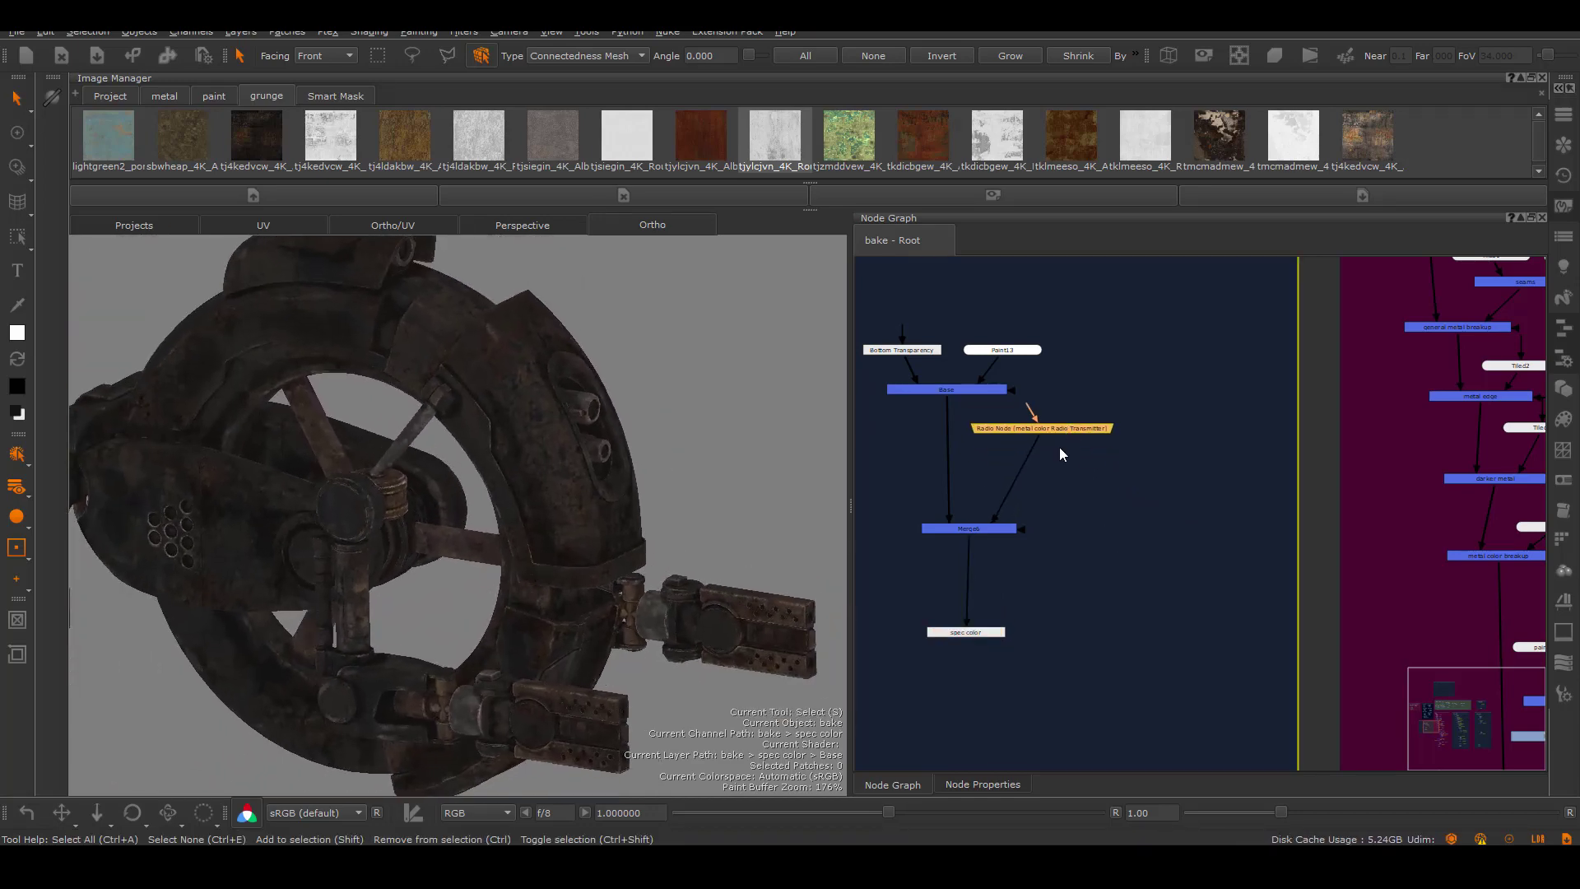
{"action": "key", "text": "Tab"}
{"action": "type", "text": "hsv"}
{"action": "key", "text": "Return"}
{"action": "left_click", "coordinate": [1039, 469]}
{"action": "double_click", "coordinate": [1039, 469]}
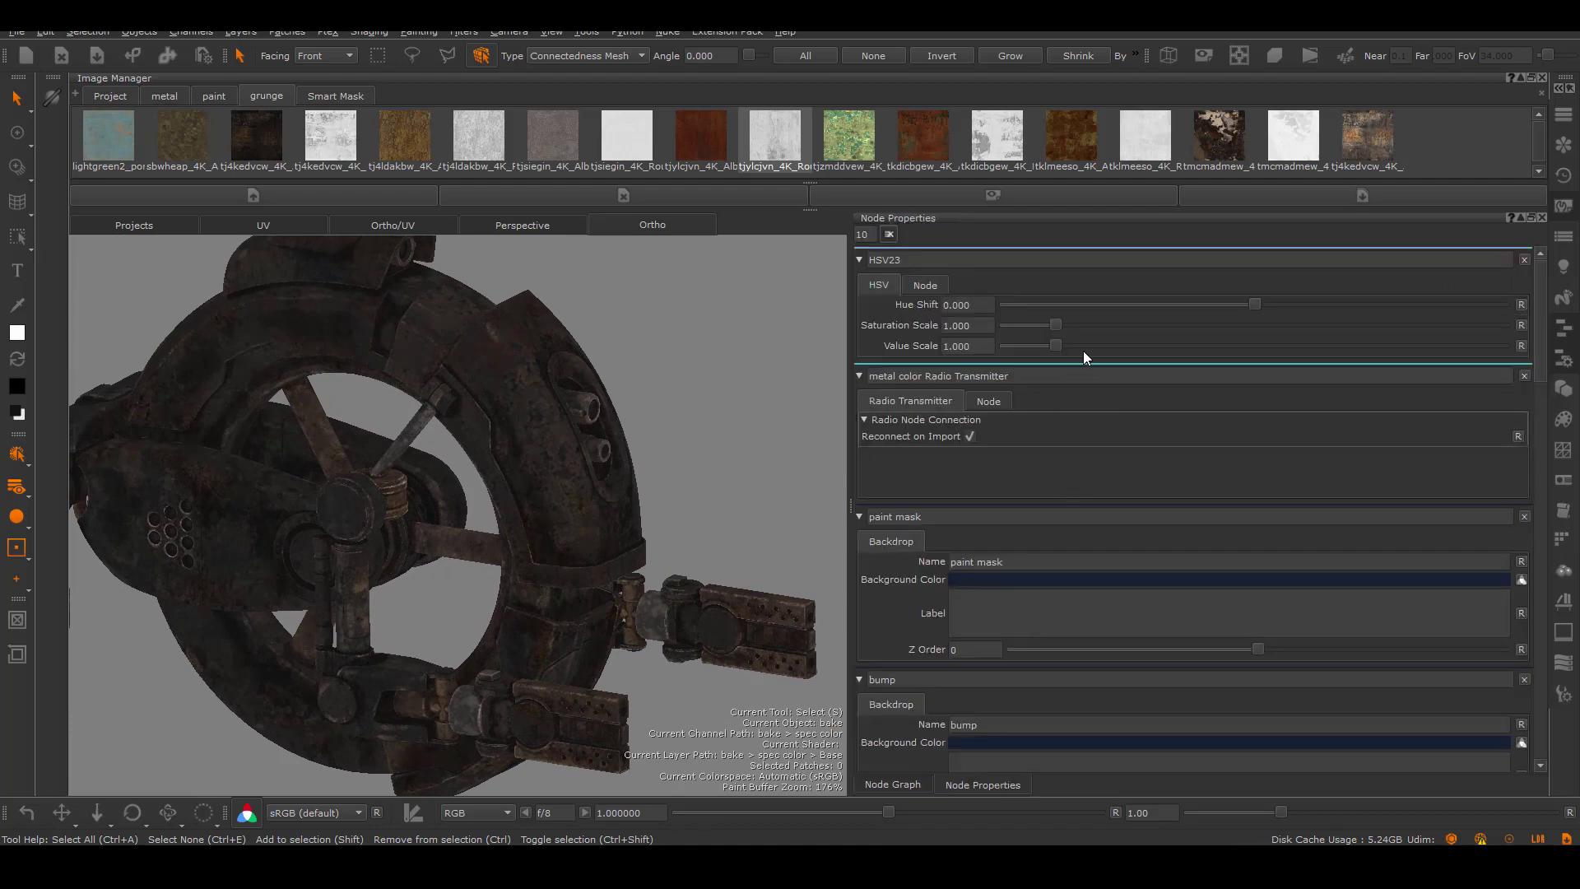
Raise the HSV Value Scale to about 2.48 and Saturation Scale to about 1.39
{"action": "left_click_drag", "start_coordinate": [1081, 348], "coordinate": [1119, 342]}
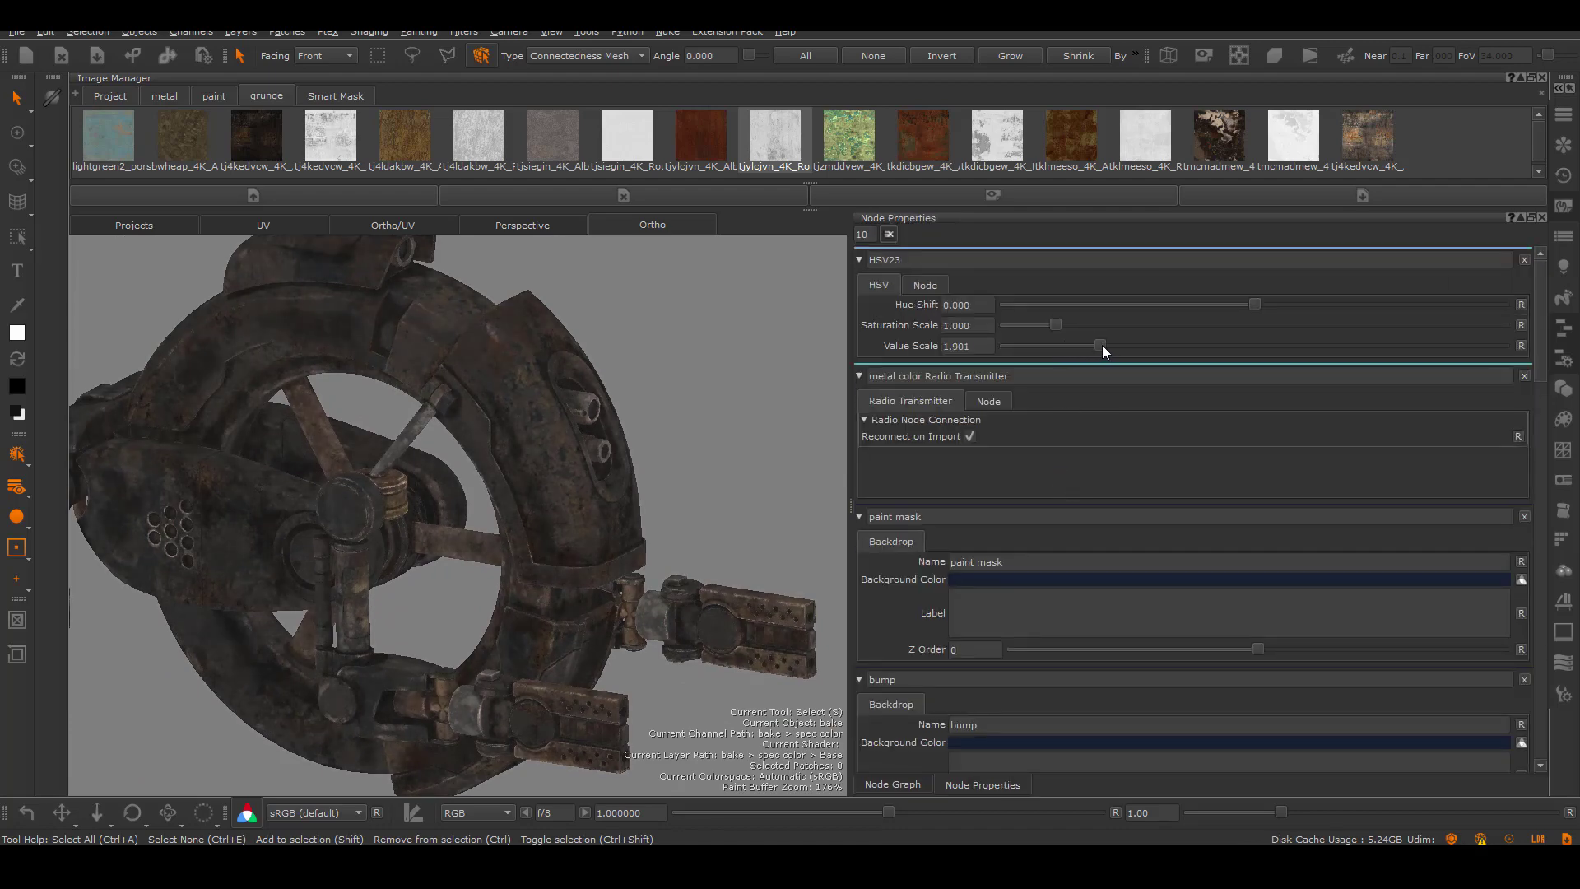
{"action": "left_click_drag", "start_coordinate": [990, 318], "coordinate": [956, 329]}
{"action": "key", "text": "Return"}
{"action": "left_click_drag", "start_coordinate": [1067, 328], "coordinate": [1130, 345]}
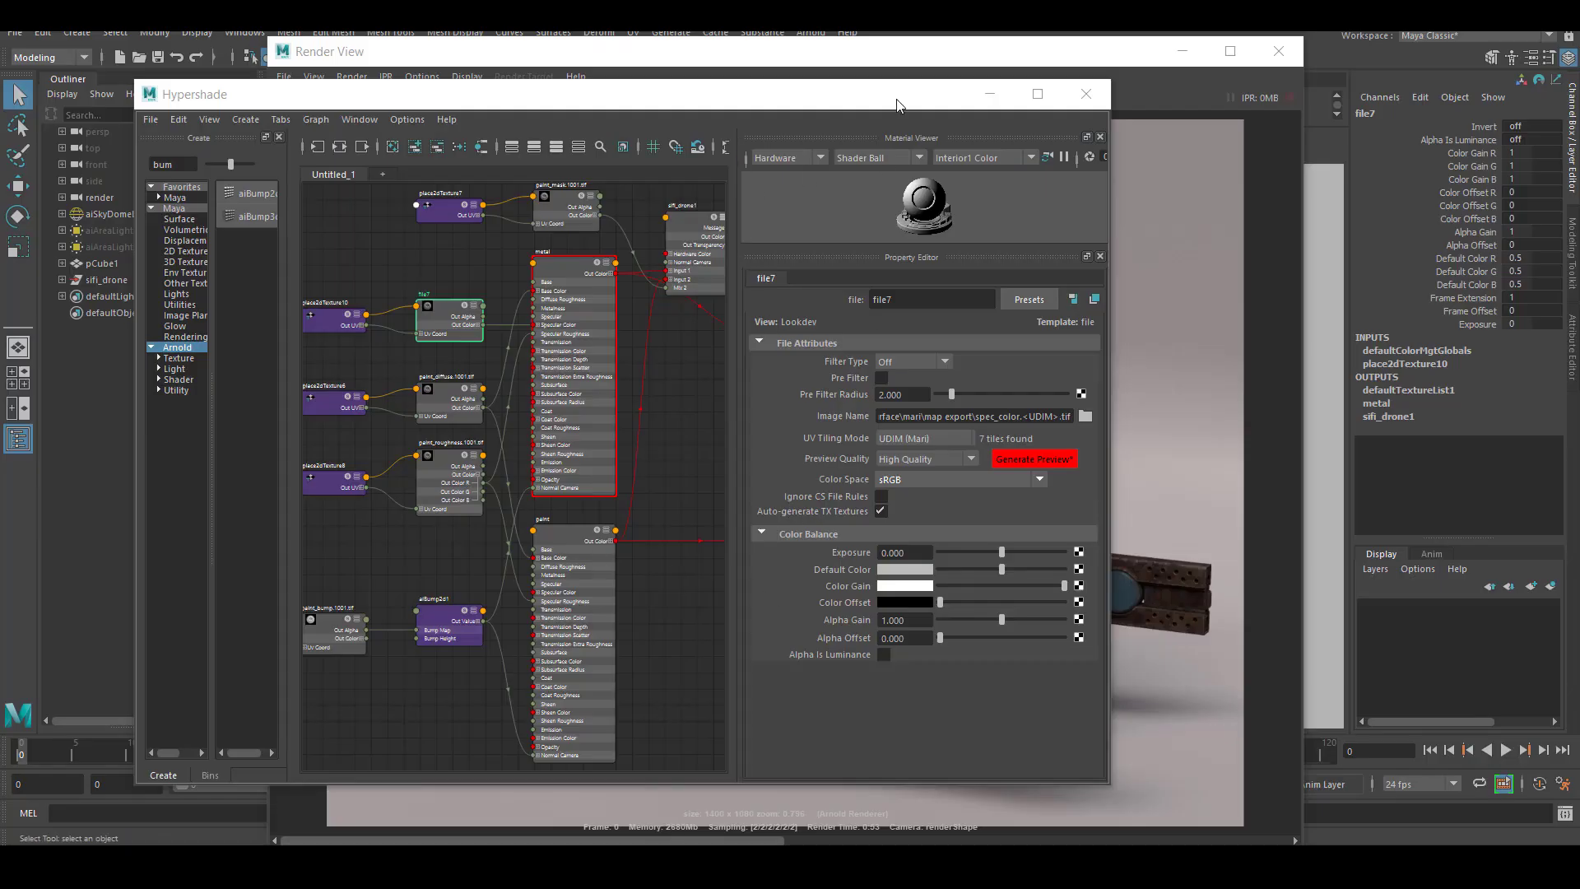
{"action": "left_click", "coordinate": [989, 94]}
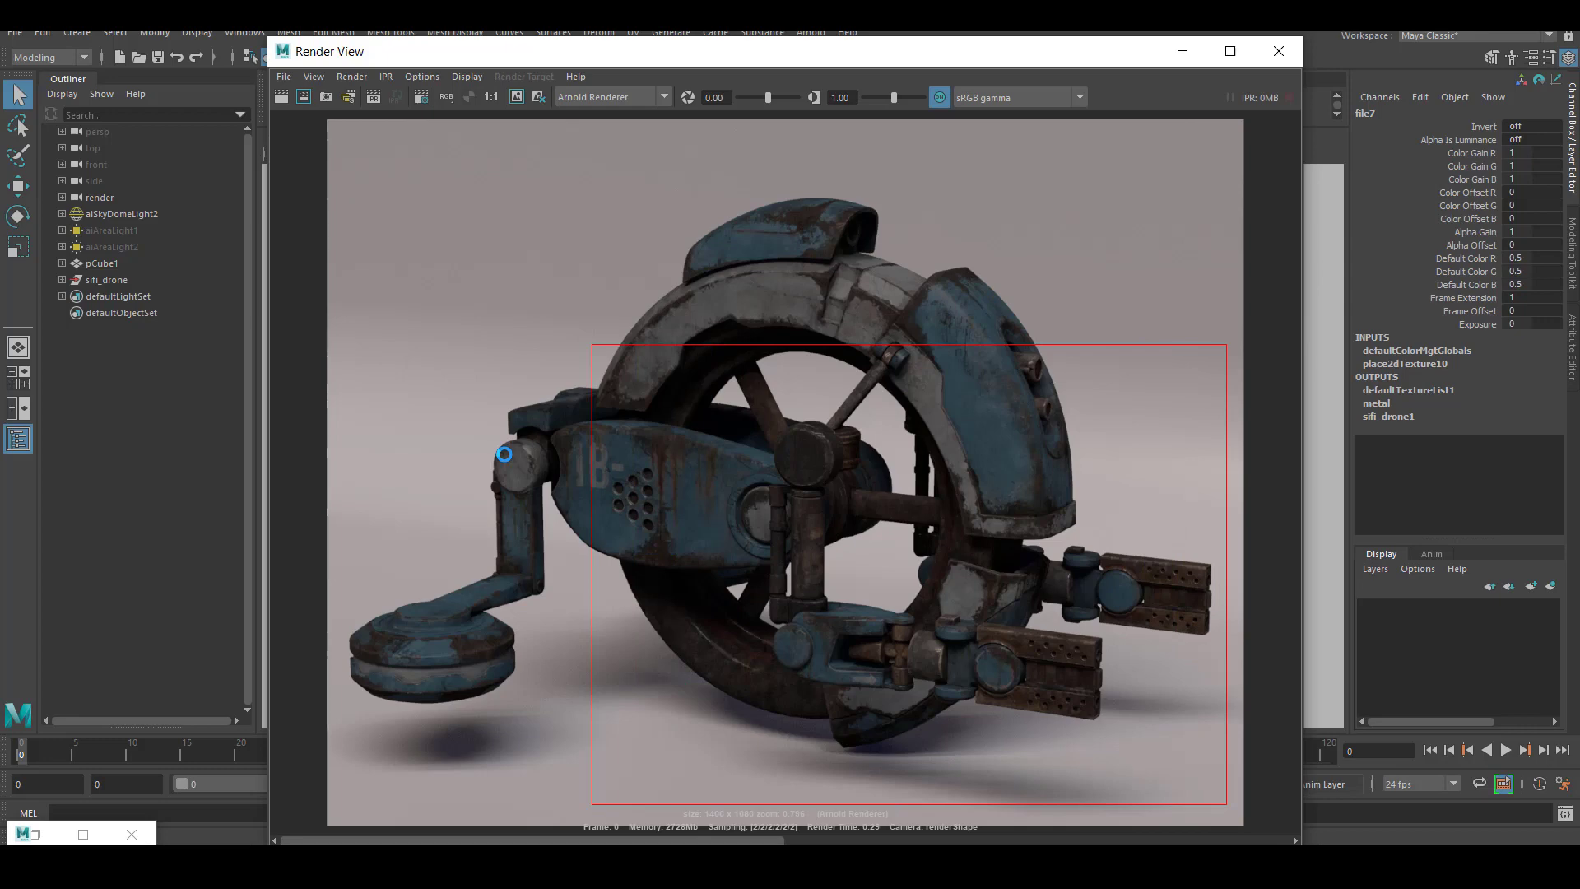
Re-render the marked wheel and top cap regions of the drone in Render View
{"action": "left_click", "coordinate": [523, 100]}
{"action": "left_click", "coordinate": [519, 98]}
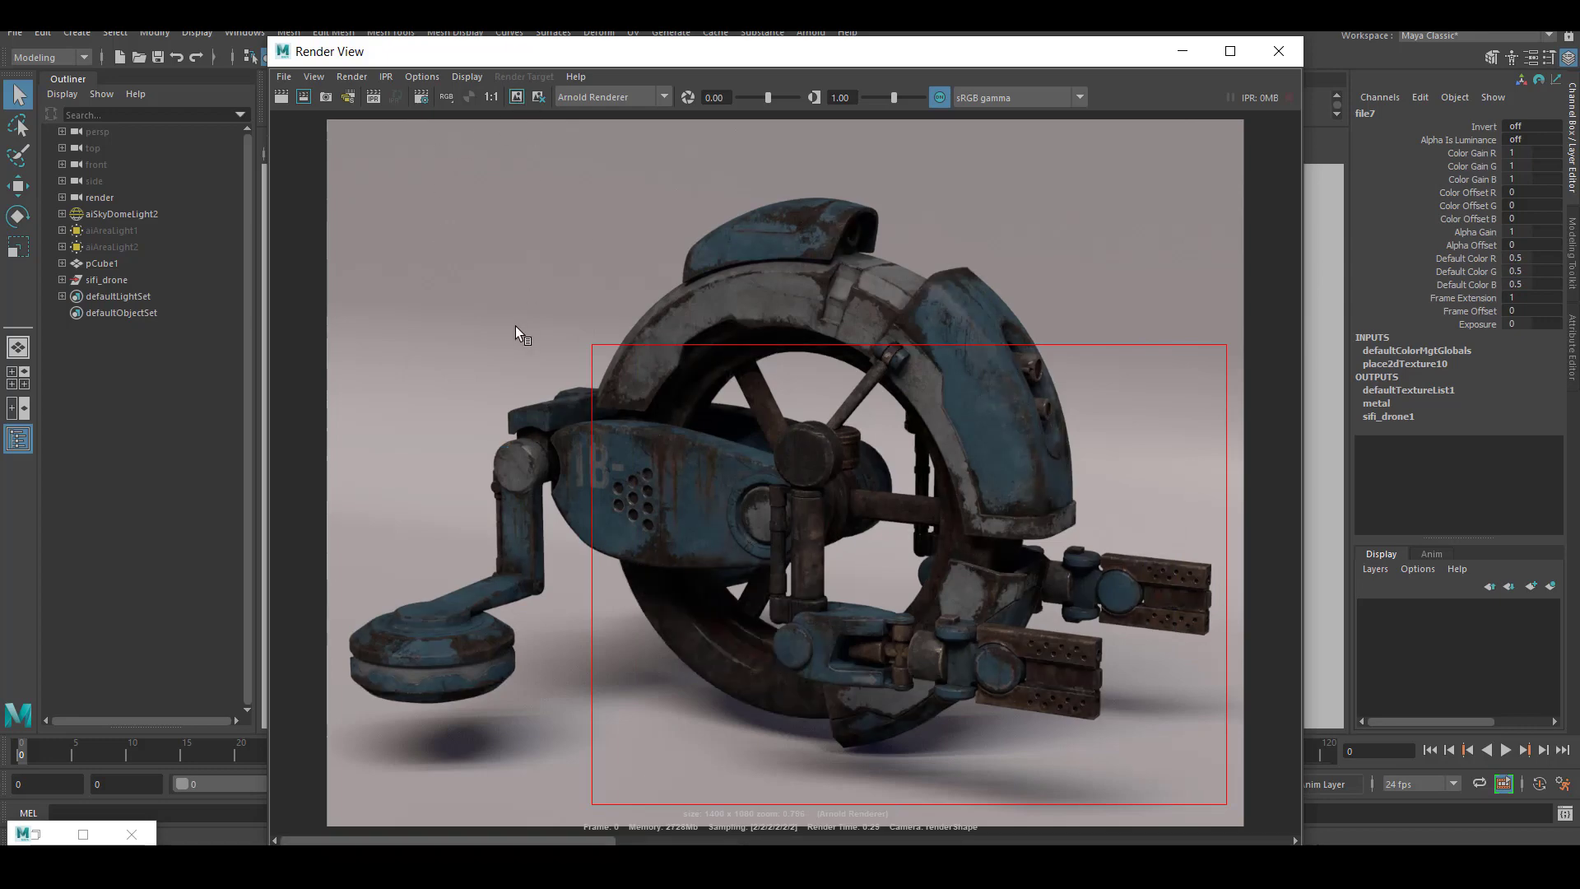
{"action": "left_click", "coordinate": [303, 97]}
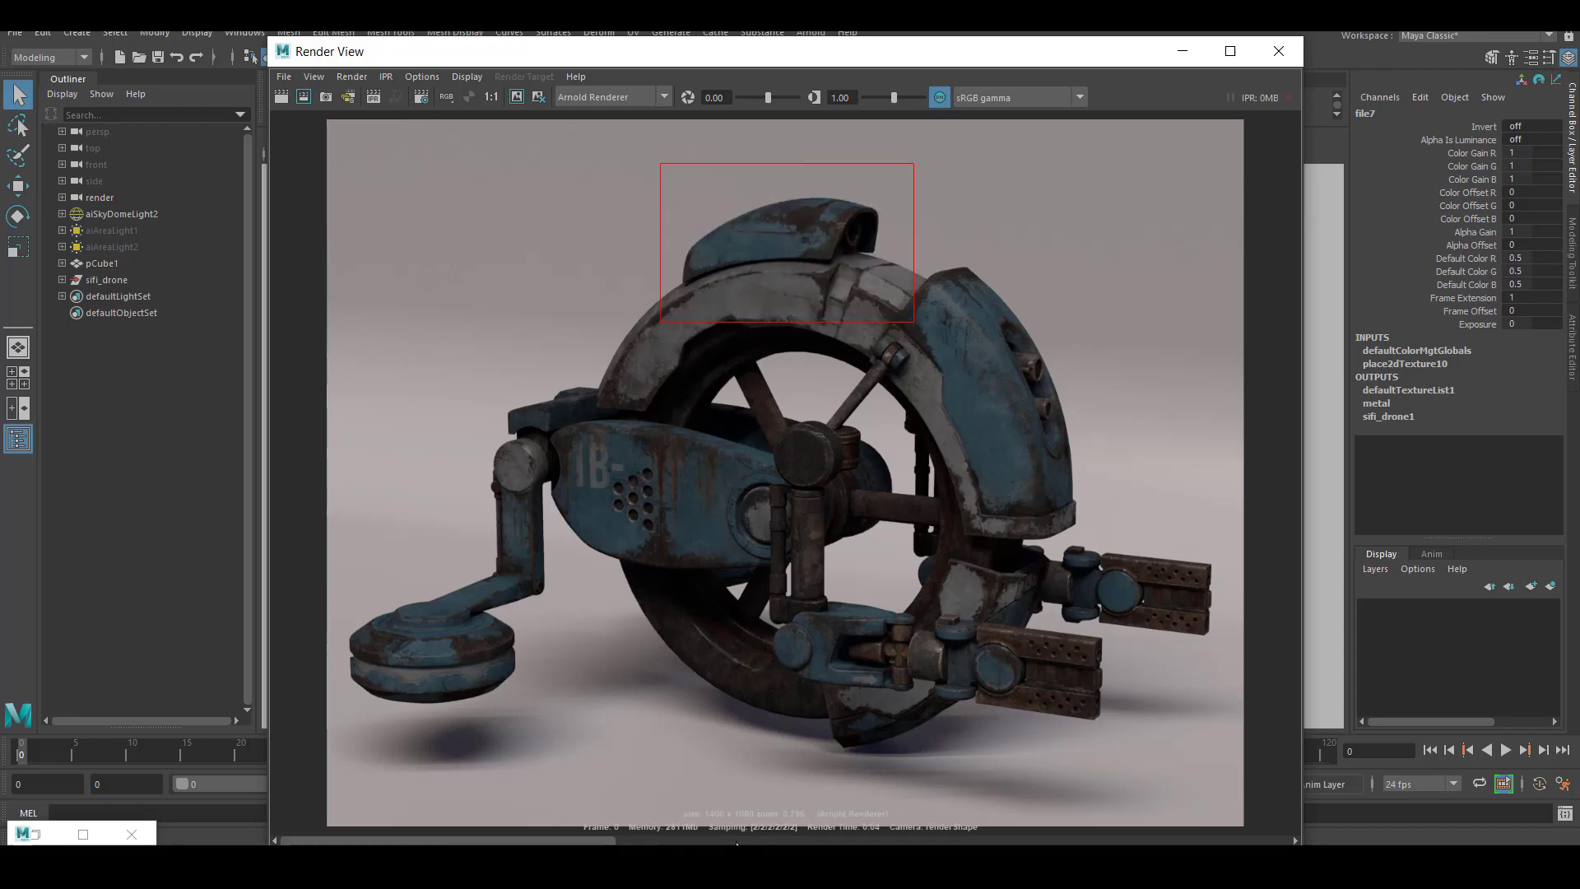
{"action": "left_click_drag", "start_coordinate": [1035, 62], "coordinate": [980, 70]}
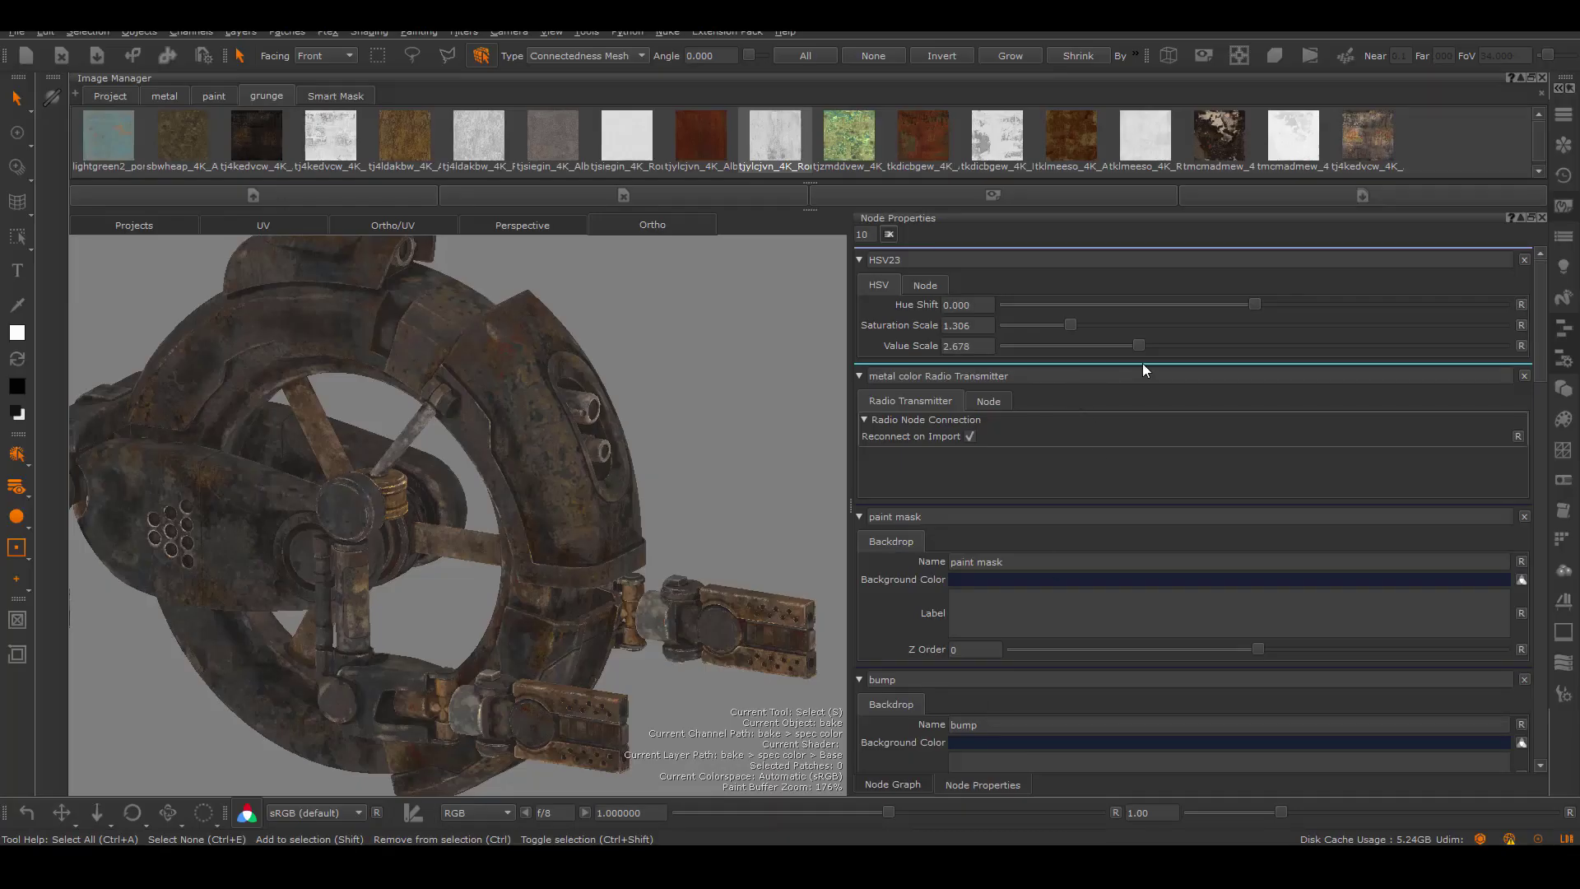
Set HSV23's Value Scale to about 3.59 and Saturation Scale to 1.4
{"action": "left_click_drag", "start_coordinate": [972, 347], "coordinate": [951, 347]}
{"action": "key", "text": "Return"}
{"action": "key", "text": "Return"}
{"action": "left_click_drag", "start_coordinate": [1158, 347], "coordinate": [1186, 347]}
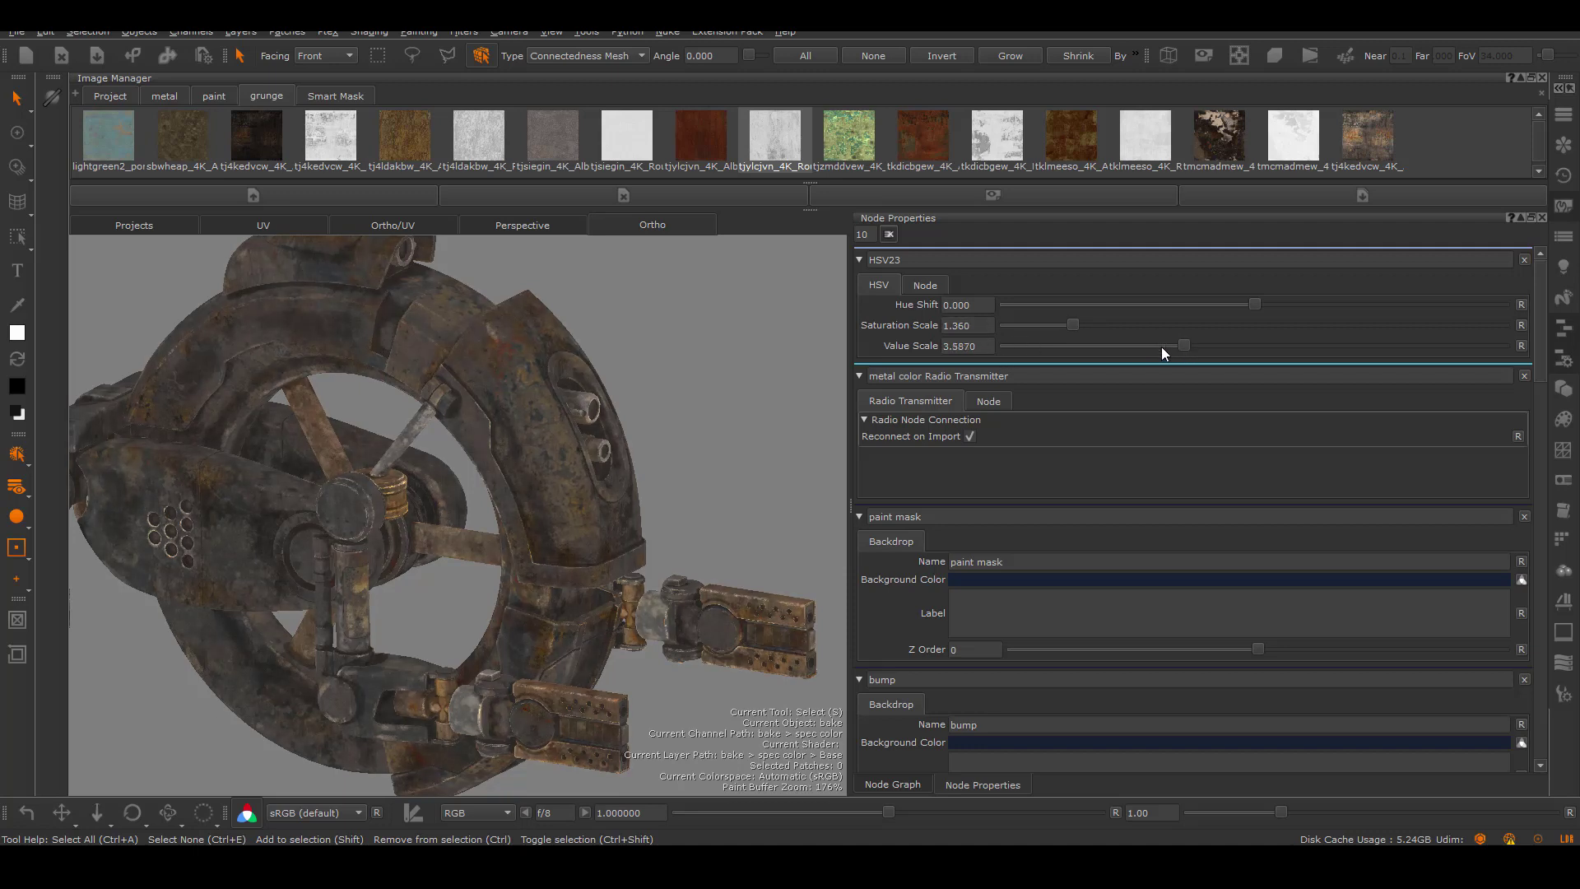
{"action": "left_click", "coordinate": [953, 324]}
{"action": "type", "text": "1.4"}
{"action": "key", "text": "Return"}
{"action": "left_click", "coordinate": [1565, 114]}
{"action": "right_click", "coordinate": [1237, 320]}
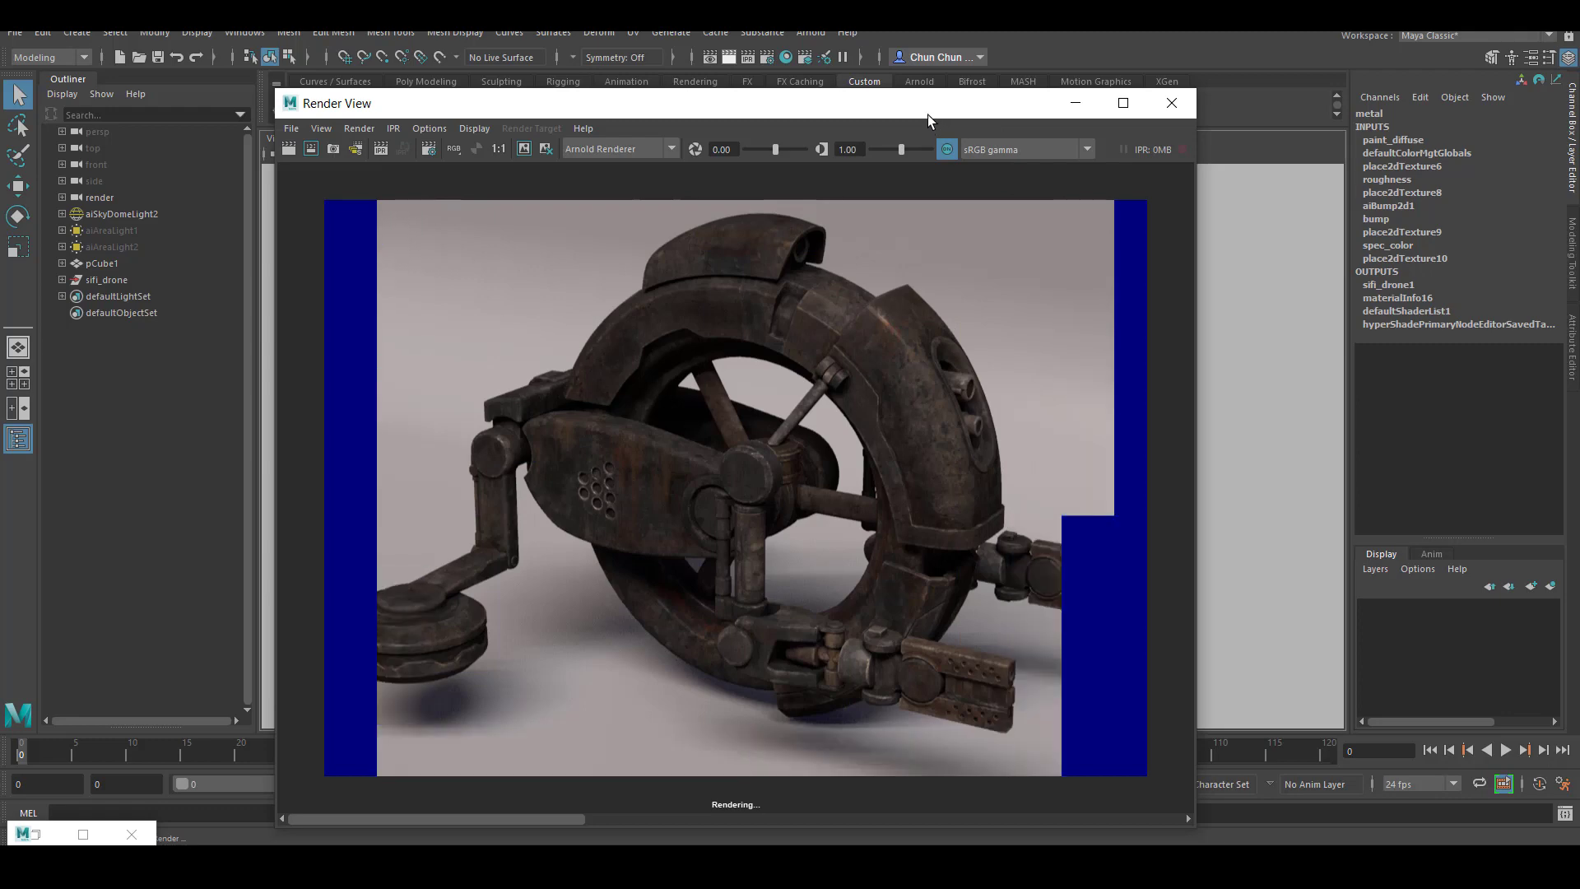
Set the metal aiStandardSurface Specular IOR to 2.25 and start a fresh Arnold render
{"action": "left_click_drag", "start_coordinate": [930, 113], "coordinate": [865, 93]}
{"action": "left_click", "coordinate": [65, 840]}
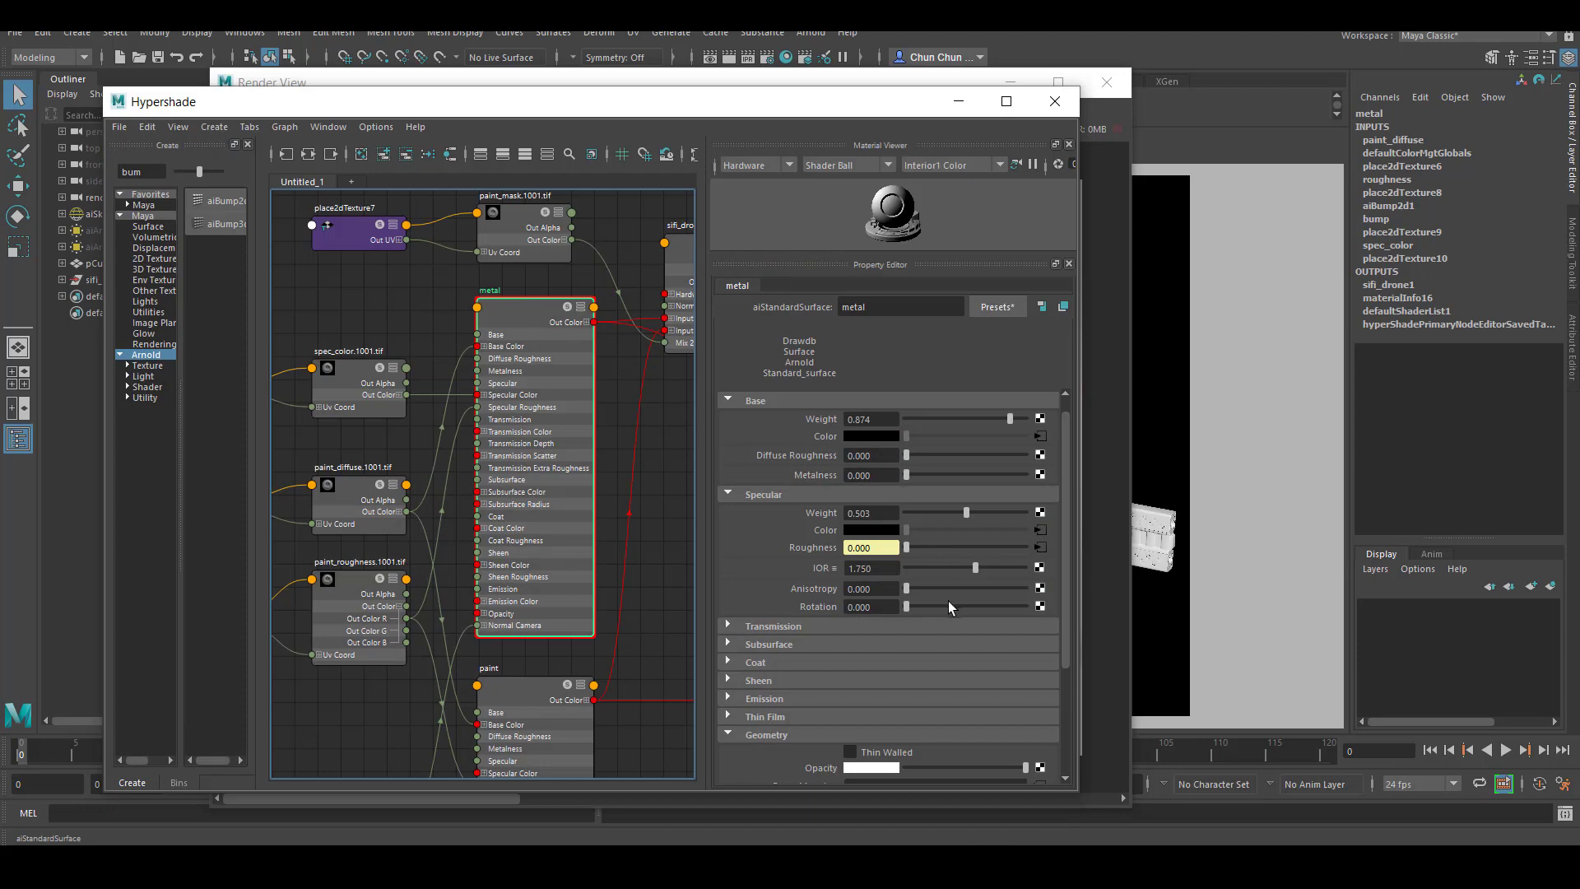
{"action": "left_click_drag", "start_coordinate": [903, 569], "coordinate": [821, 574]}
{"action": "type", "text": "2."}
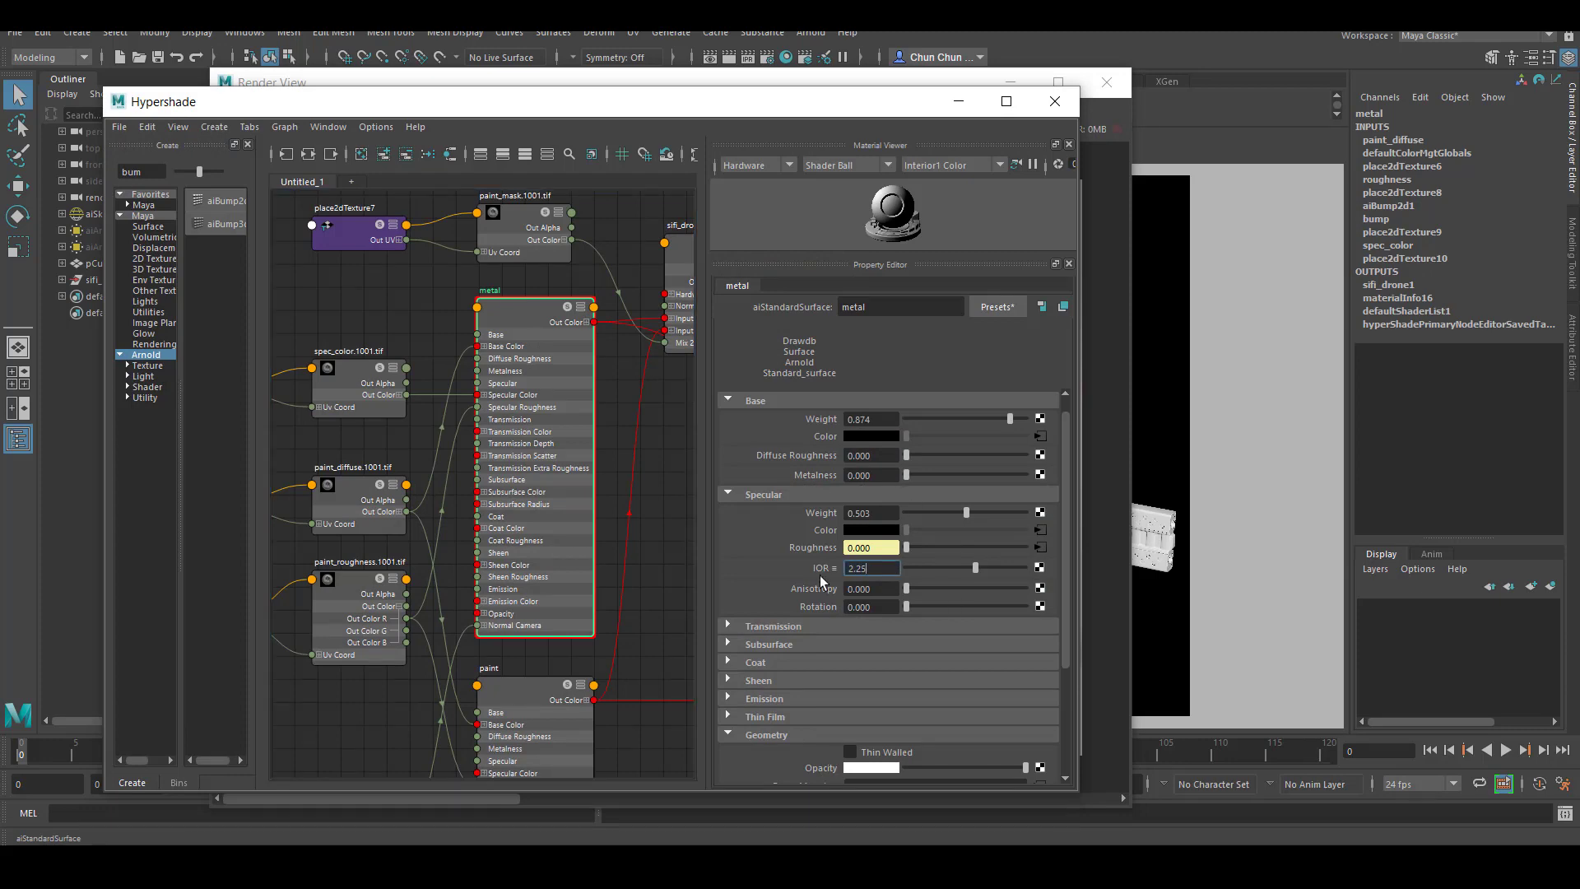
{"action": "type", "text": "25"}
{"action": "key", "text": "Return"}
{"action": "left_click", "coordinate": [955, 99]}
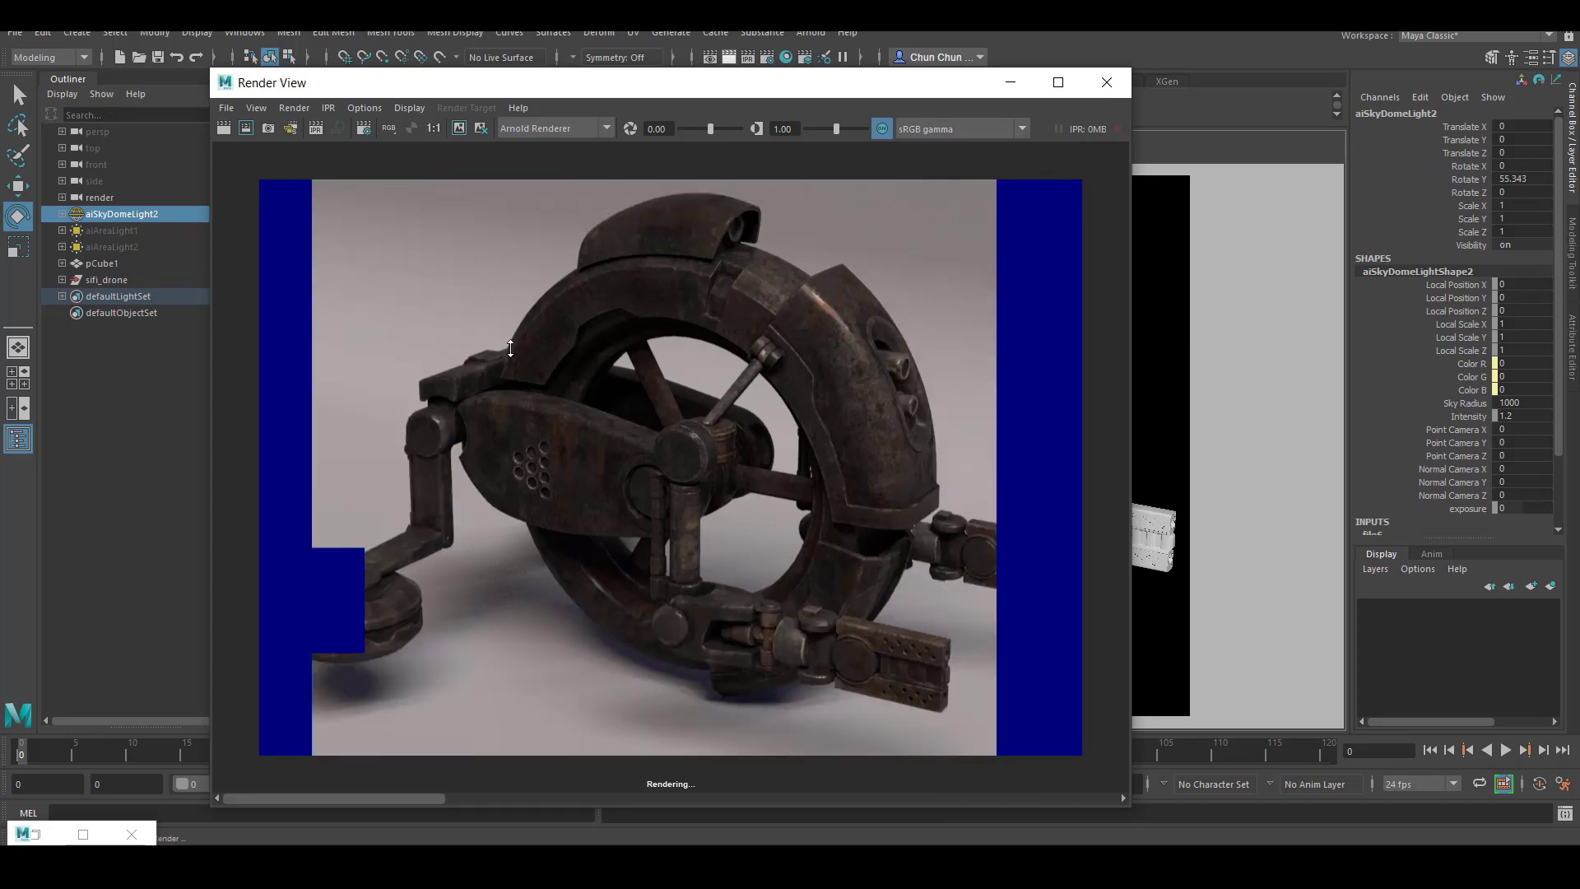
{"action": "double_click", "coordinate": [39, 833]}
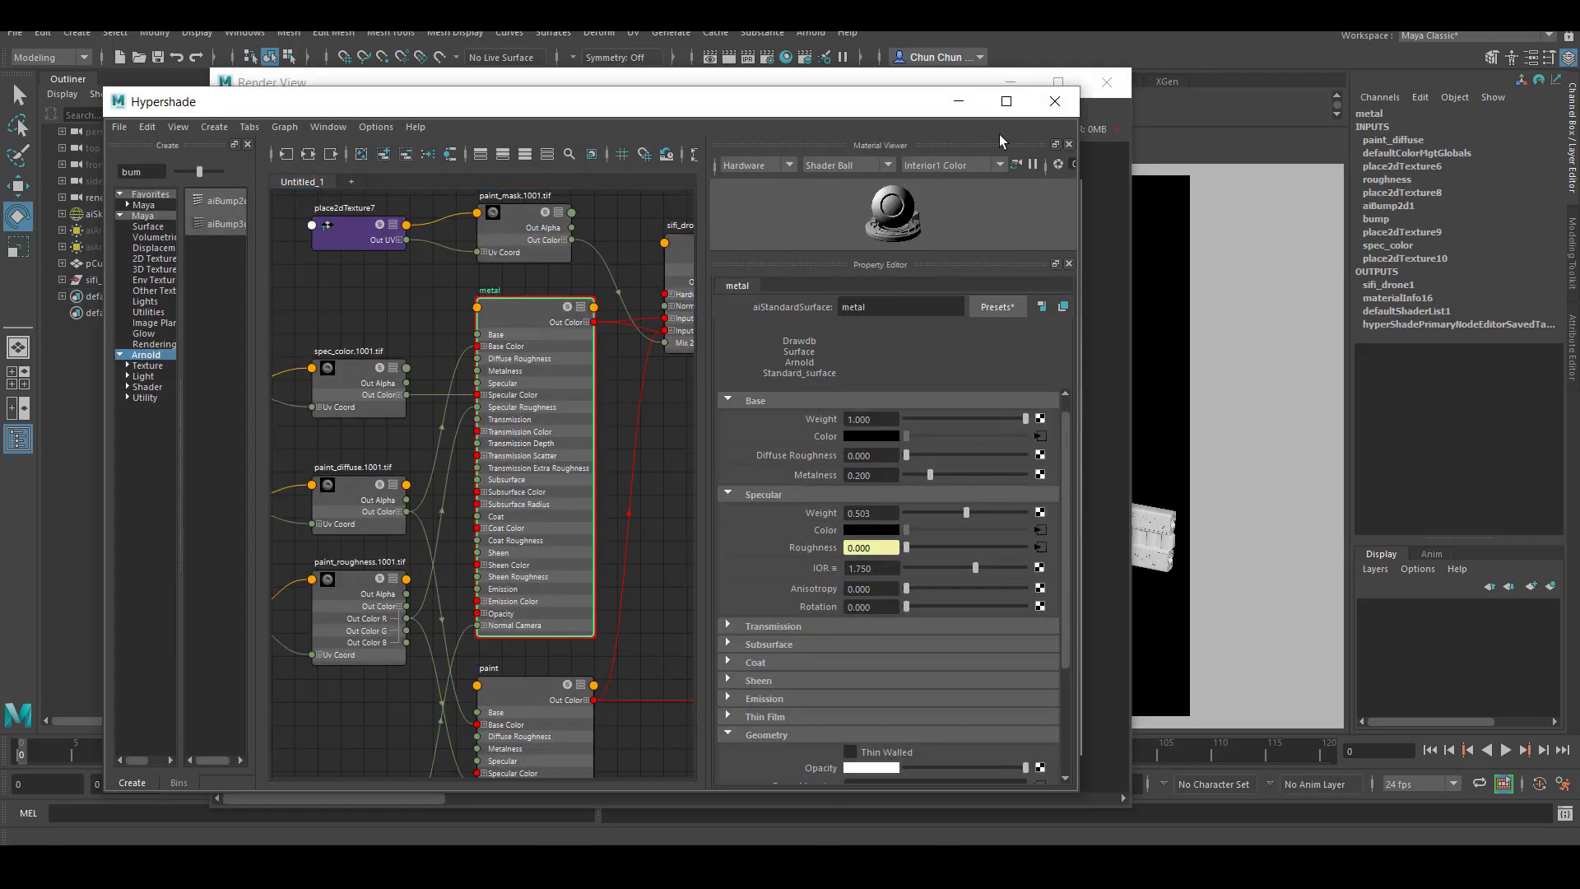
{"action": "left_click", "coordinate": [959, 101]}
{"action": "left_click", "coordinate": [224, 129]}
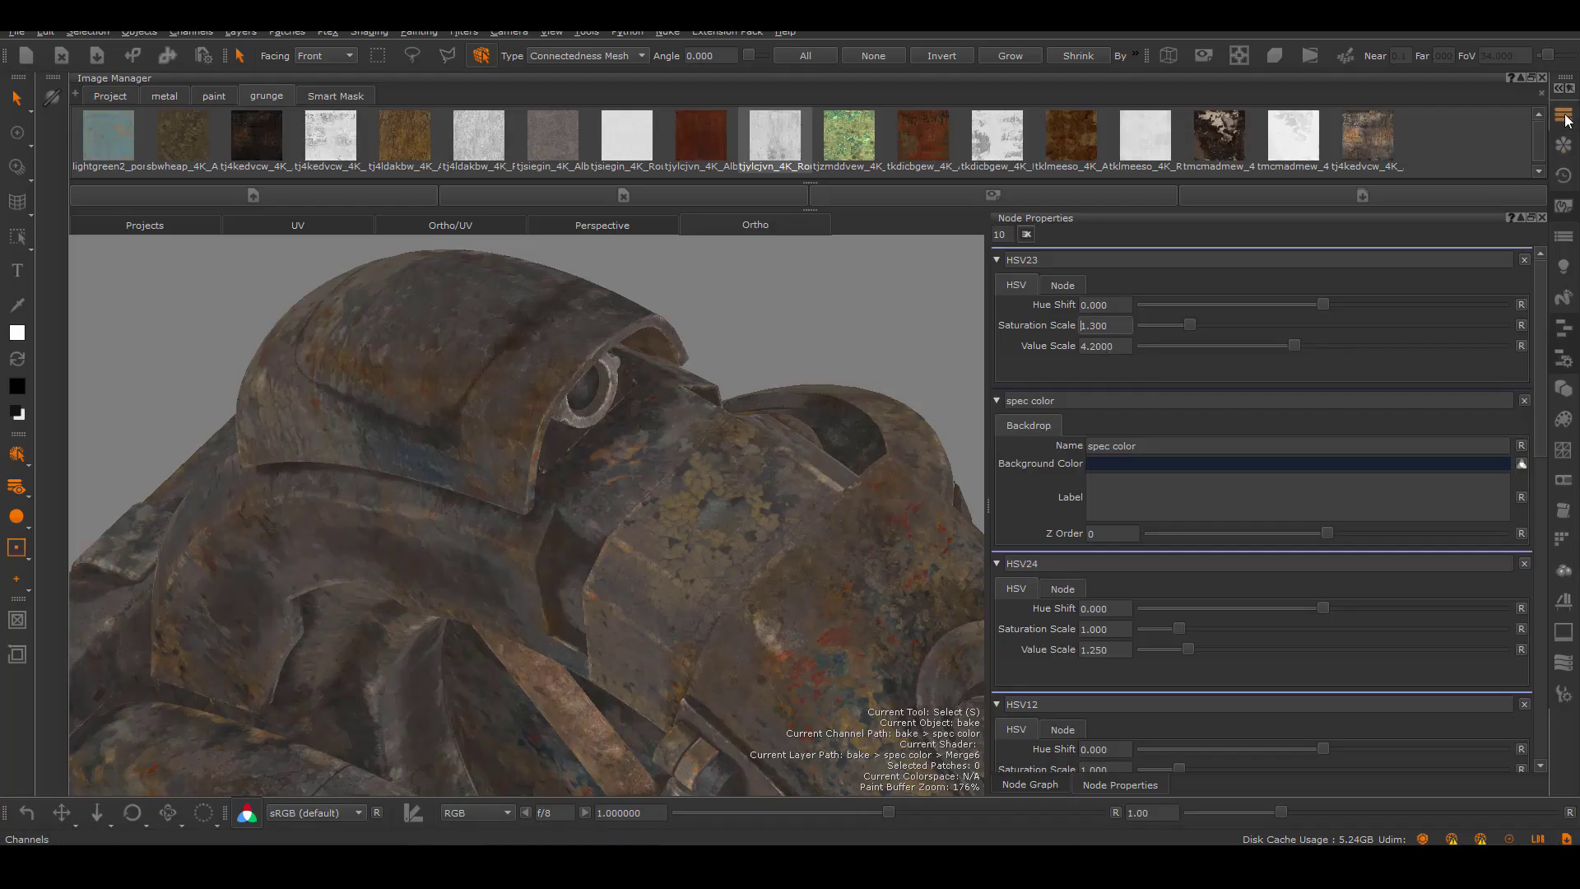
Export spec color as spec_color3.$UDIM.tif for all patches, and set HSV24 Value Scale to 1.45
{"action": "right_click", "coordinate": [1225, 319]}
{"action": "left_click", "coordinate": [1046, 680]}
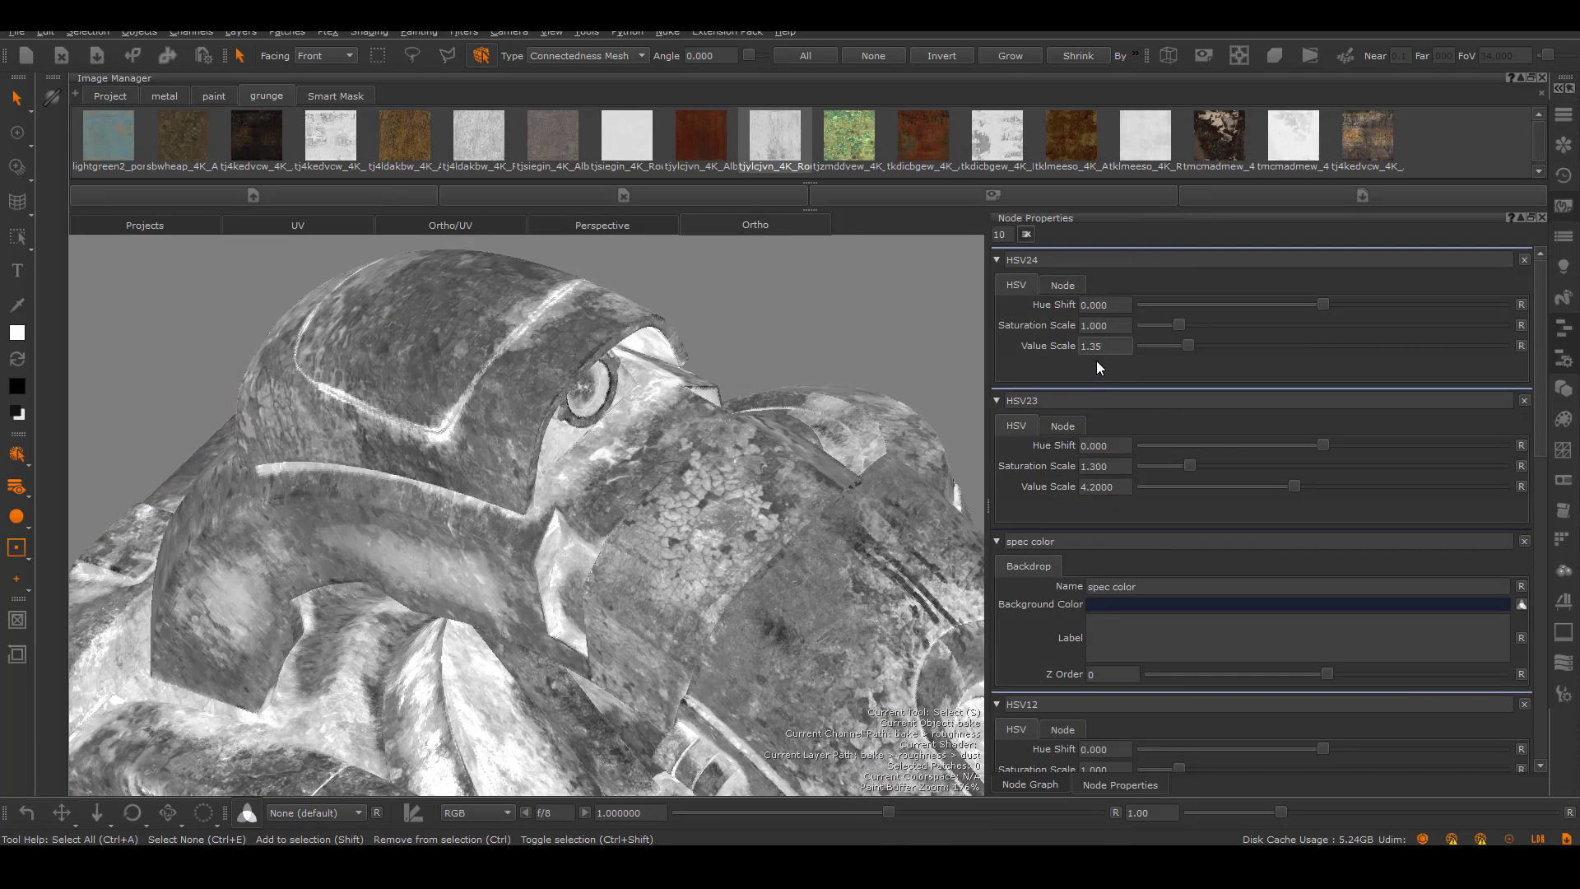
{"action": "key", "text": "Return"}
{"action": "key", "text": "Return"}
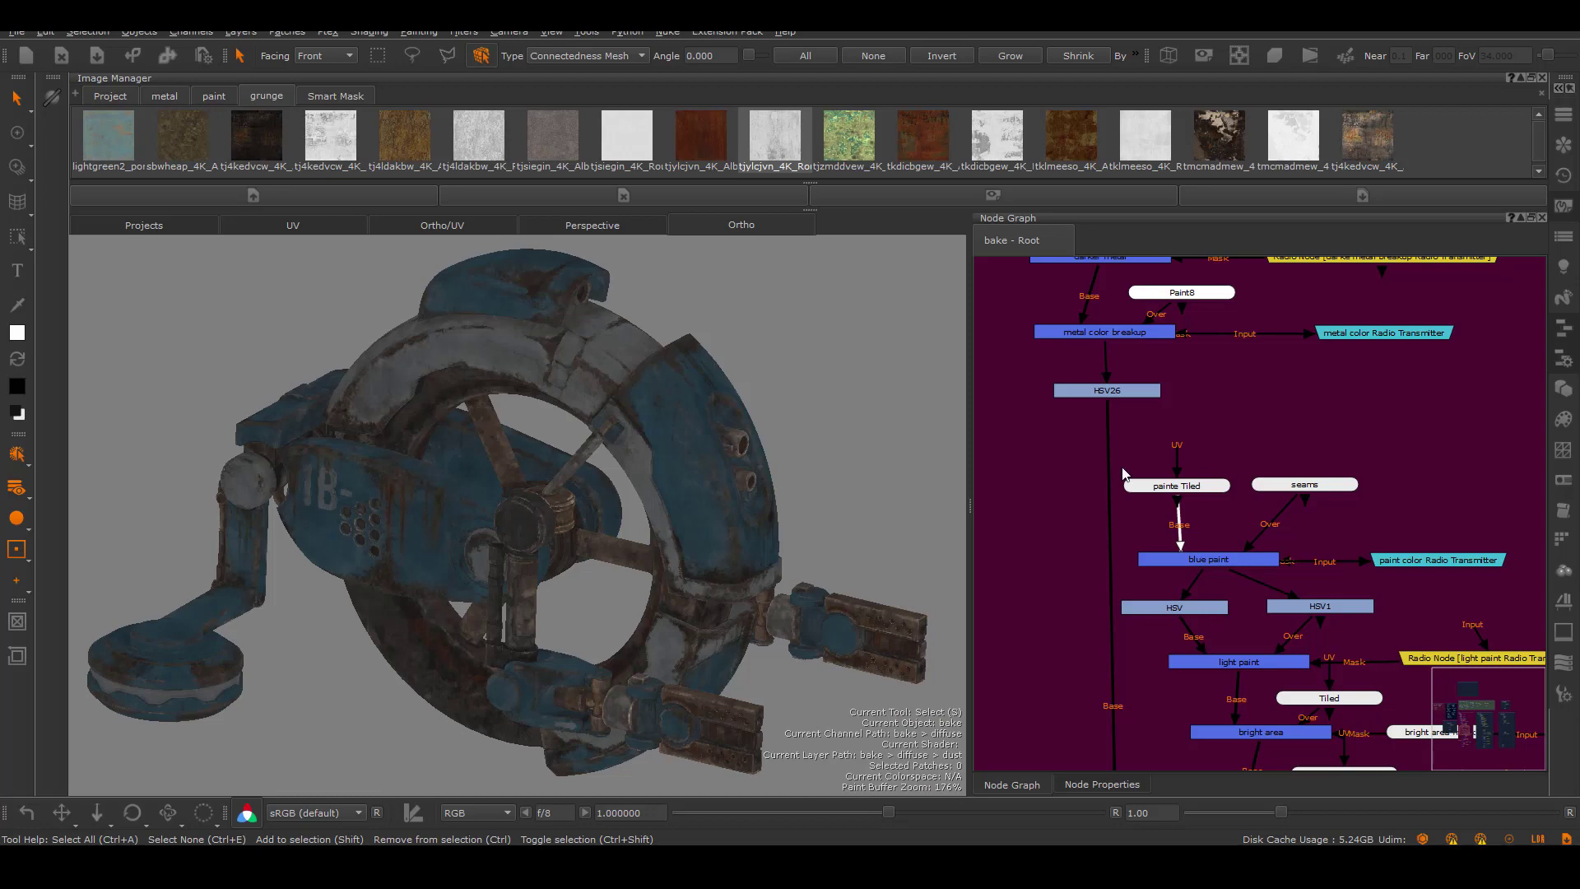
Set the HSV node's Value Scale to 0.85 and Saturation Scale to 1.25
{"action": "double_click", "coordinate": [1212, 607]}
{"action": "double_click", "coordinate": [1092, 347]}
{"action": "type", "text": "0.8"}
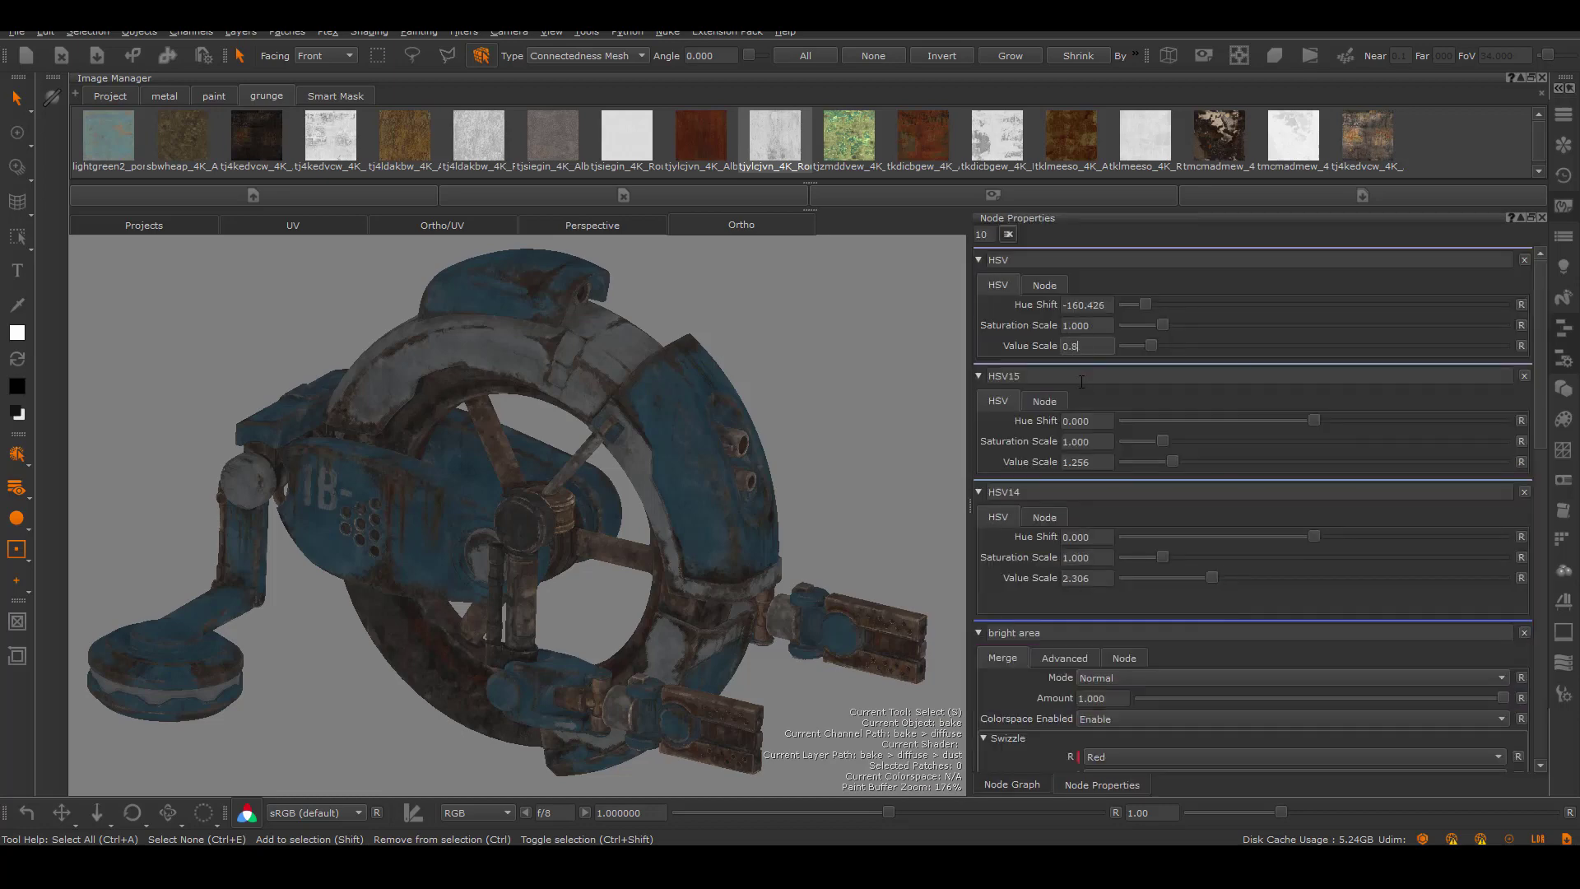
{"action": "double_click", "coordinate": [1074, 325]}
{"action": "type", "text": "1.25"}
{"action": "key", "text": "Return"}
Raise the HSV1 node's Value Scale to 1.4
{"action": "left_click", "coordinate": [1012, 784]}
{"action": "double_click", "coordinate": [1322, 608]}
{"action": "double_click", "coordinate": [1087, 346]}
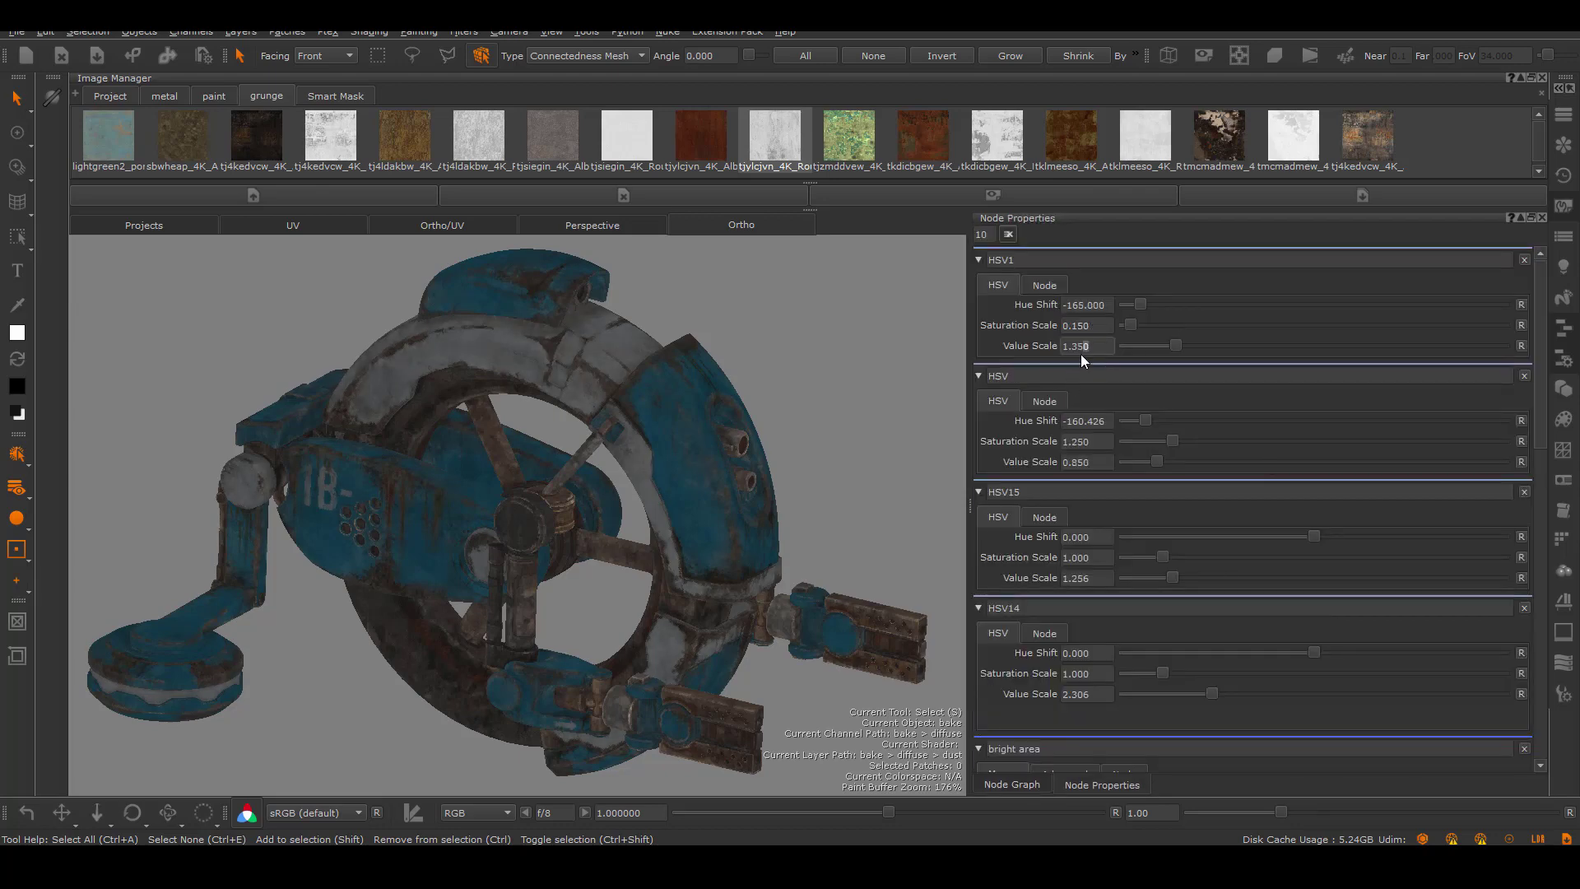
{"action": "key", "text": "BackSpace"}
{"action": "key", "text": "BackSpace"}
{"action": "key", "text": "BackSpace"}
{"action": "type", "text": "4"}
{"action": "mouse_move", "coordinate": [737, 396]}
{"action": "left_mouse_down", "text": "alt"}
{"action": "mouse_move", "coordinate": [752, 431]}
{"action": "mouse_move", "coordinate": [804, 417]}
{"action": "left_mouse_up", "text": "alt"}
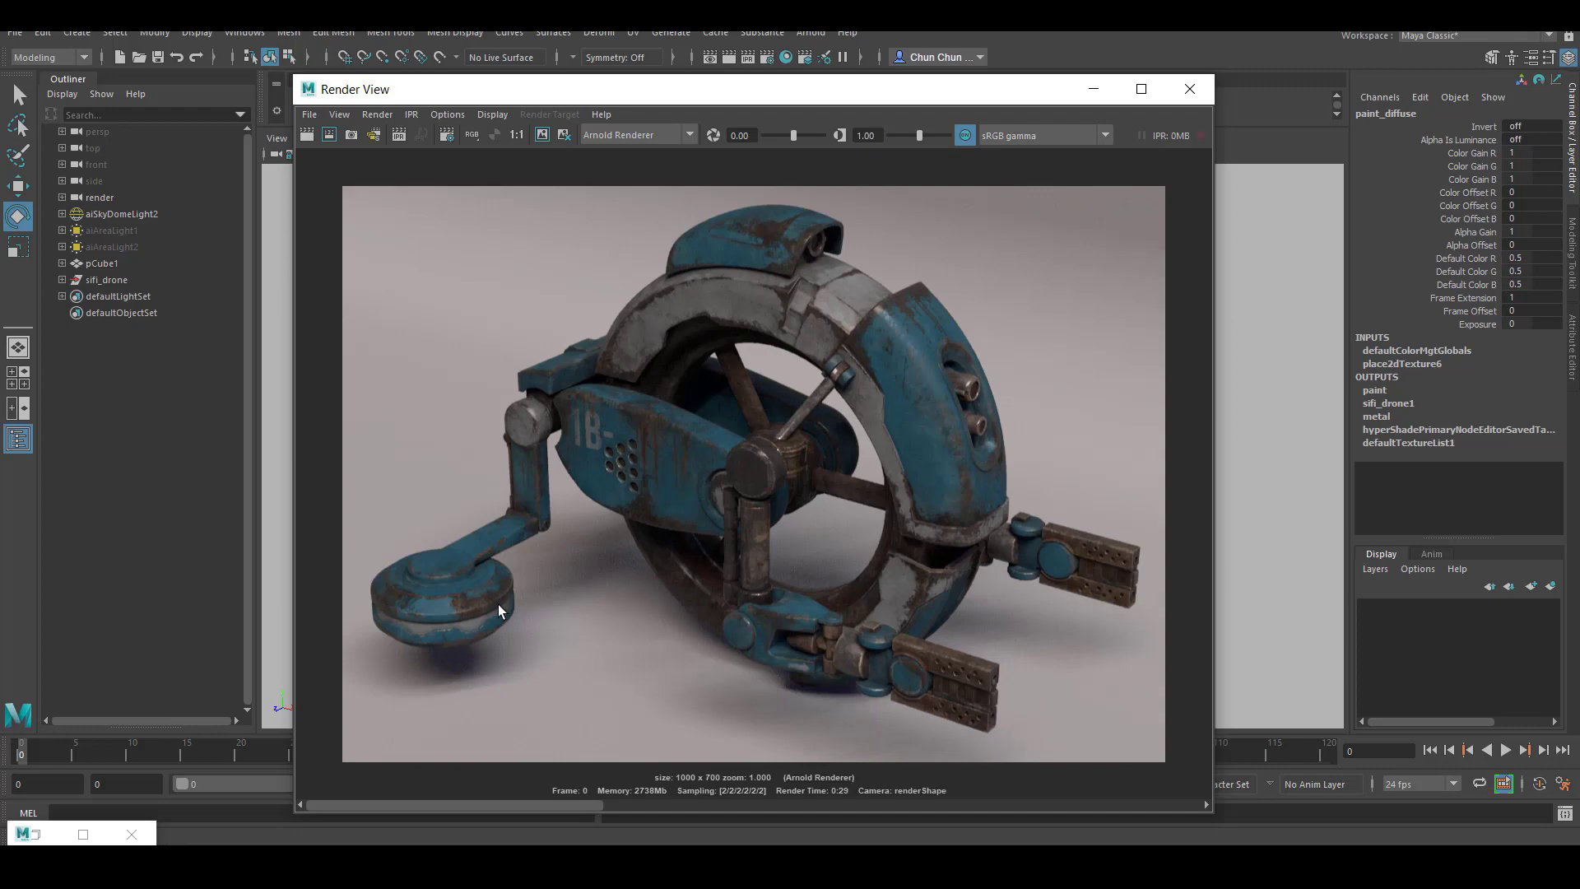
{"action": "left_click_drag", "start_coordinate": [680, 809], "coordinate": [528, 813]}
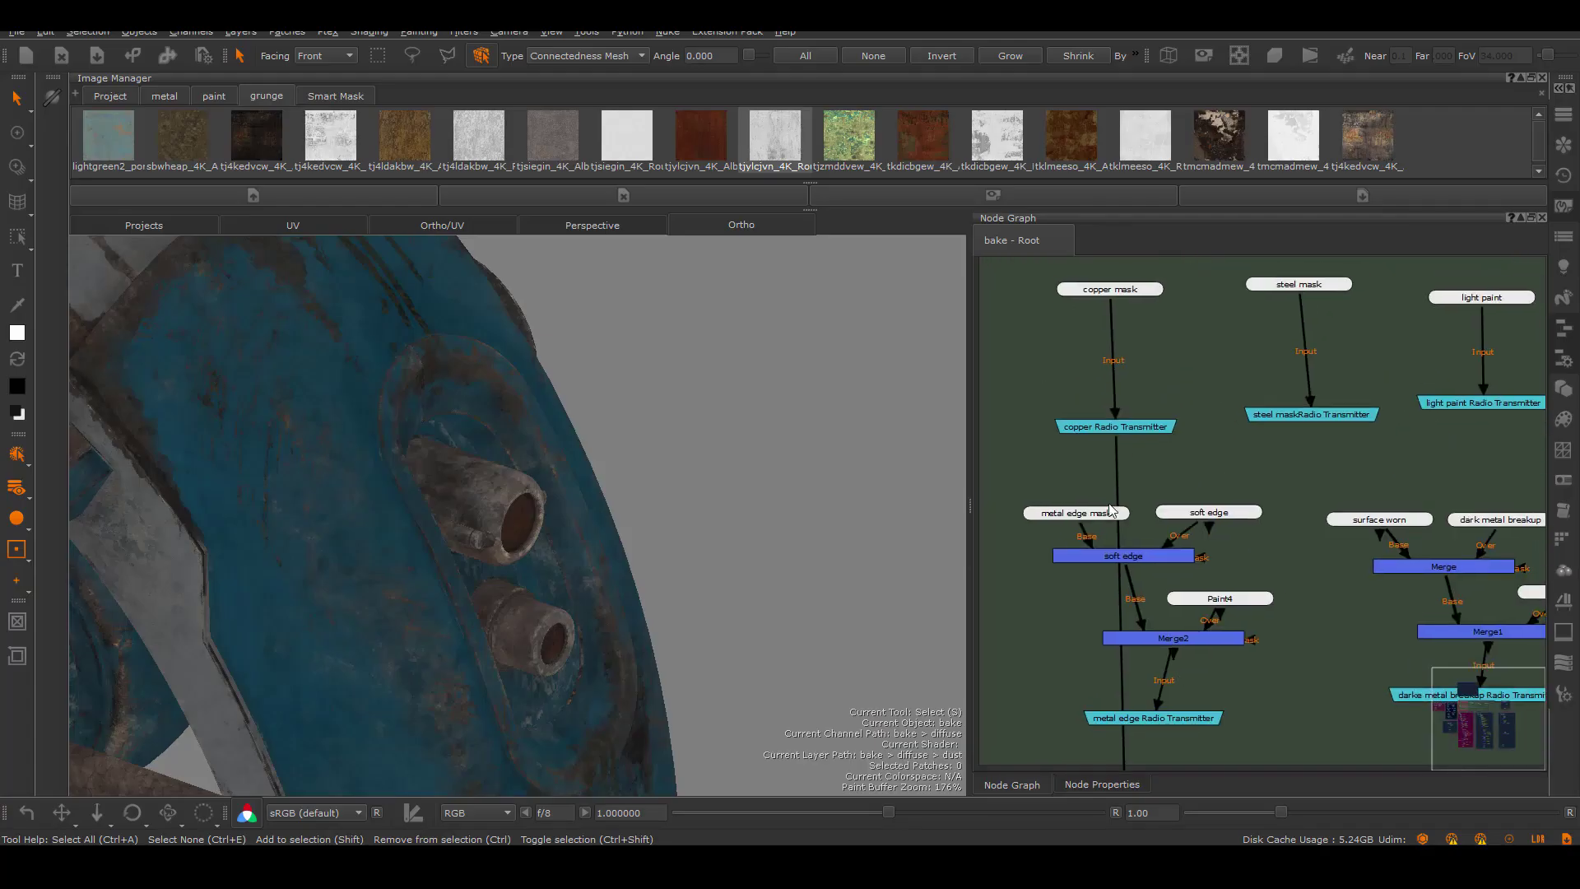
Switch to the Paint tool and orbit the drone to inspect the nozzle area
{"action": "key", "text": "p"}
{"action": "left_click", "coordinate": [1564, 696]}
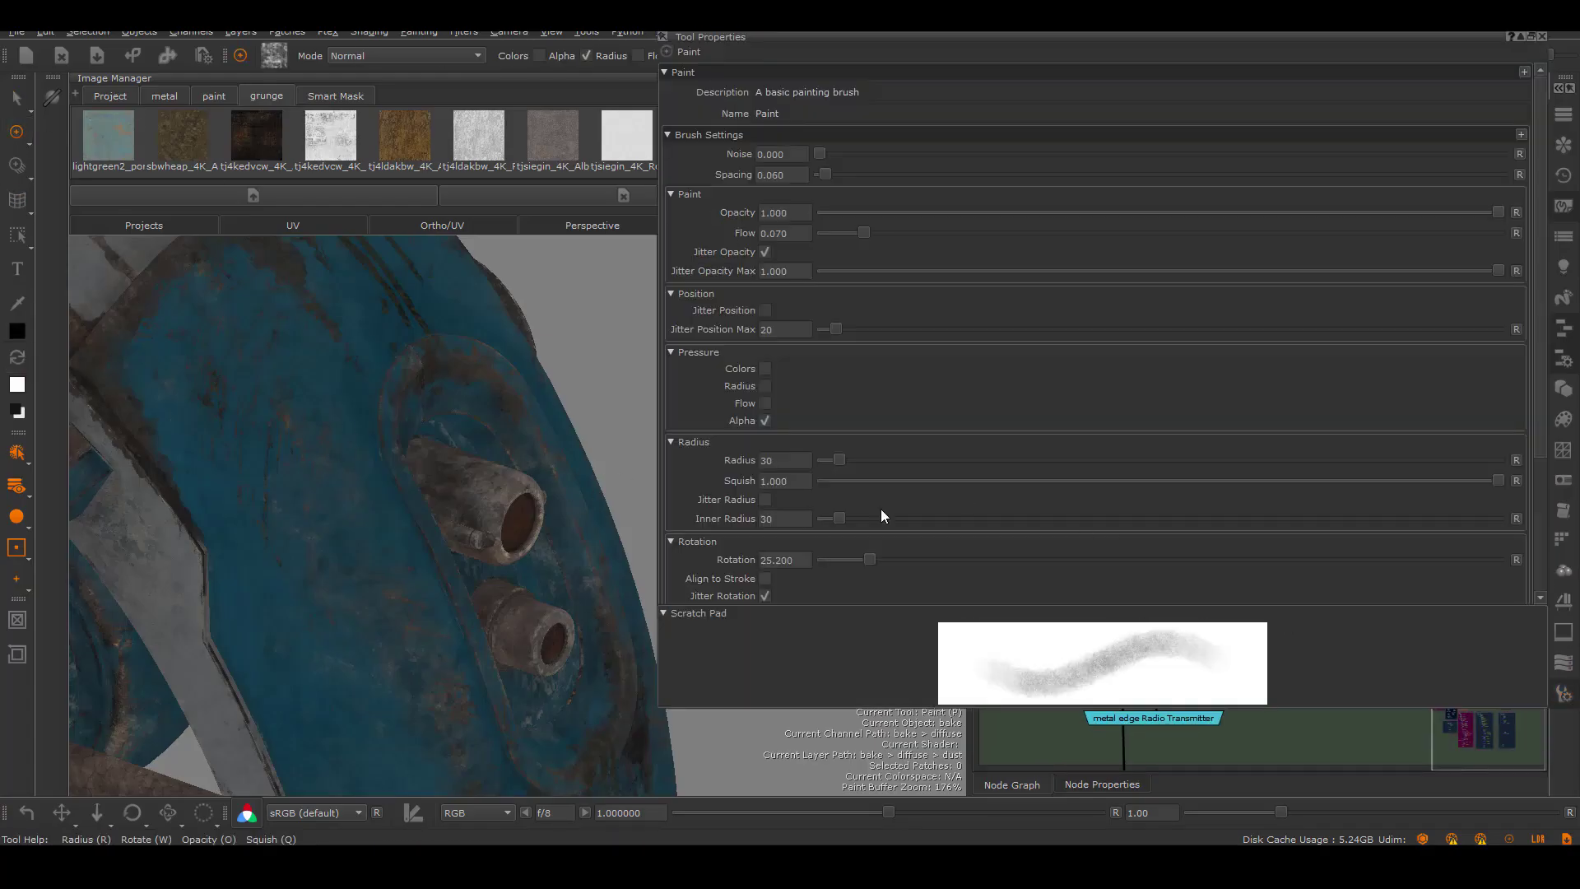
{"action": "left_click", "coordinate": [1565, 700]}
{"action": "middle_click_drag", "start_coordinate": [610, 515], "coordinate": [452, 519]}
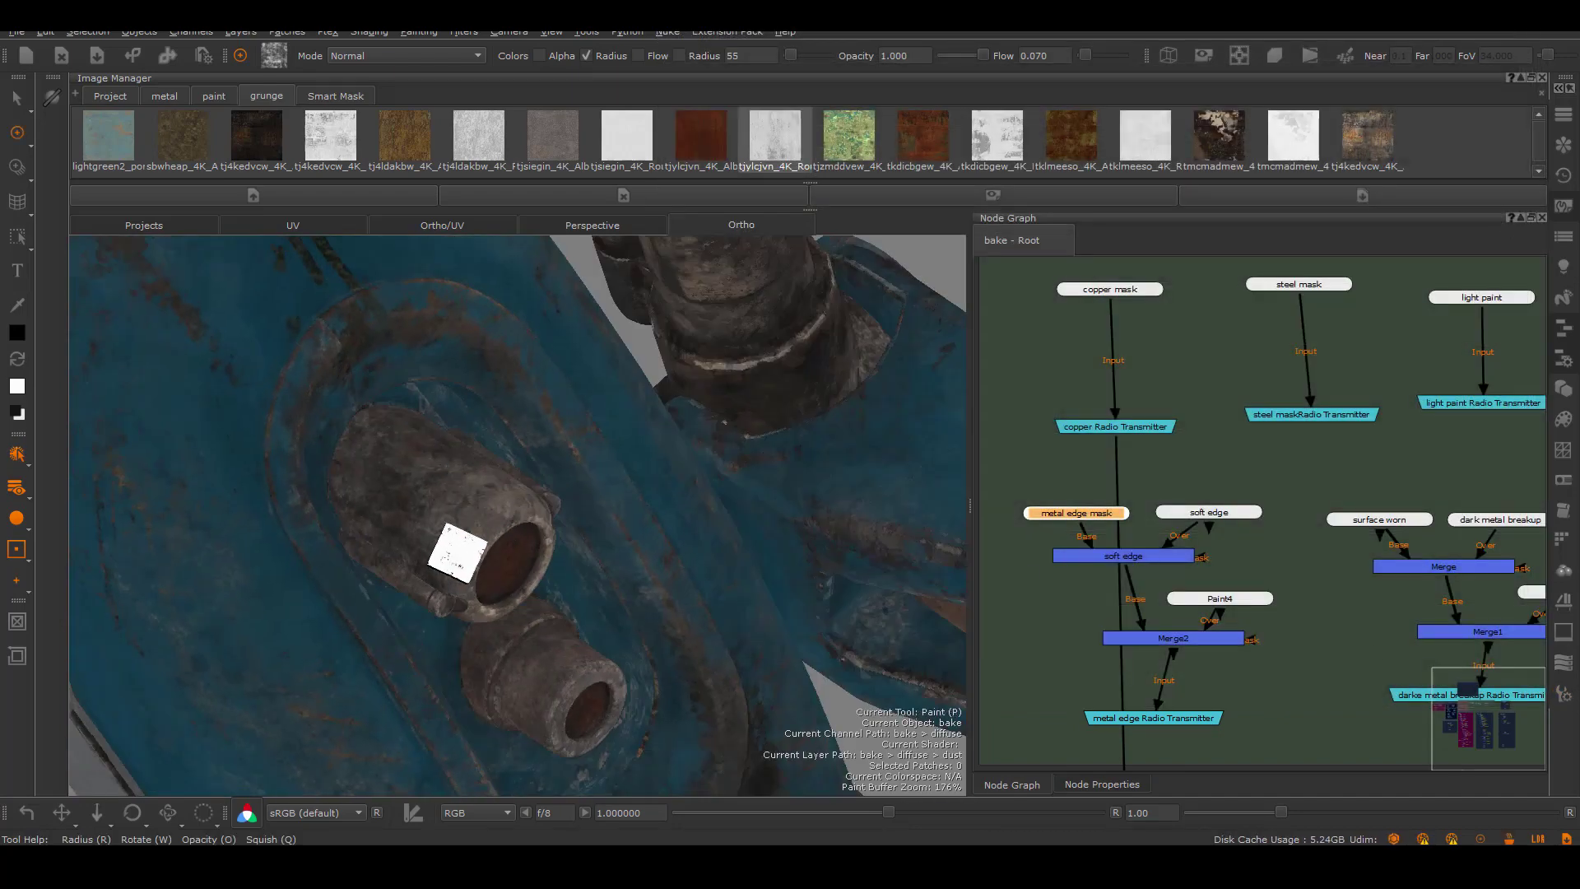
{"action": "middle_click_drag", "start_coordinate": [570, 529], "coordinate": [617, 506]}
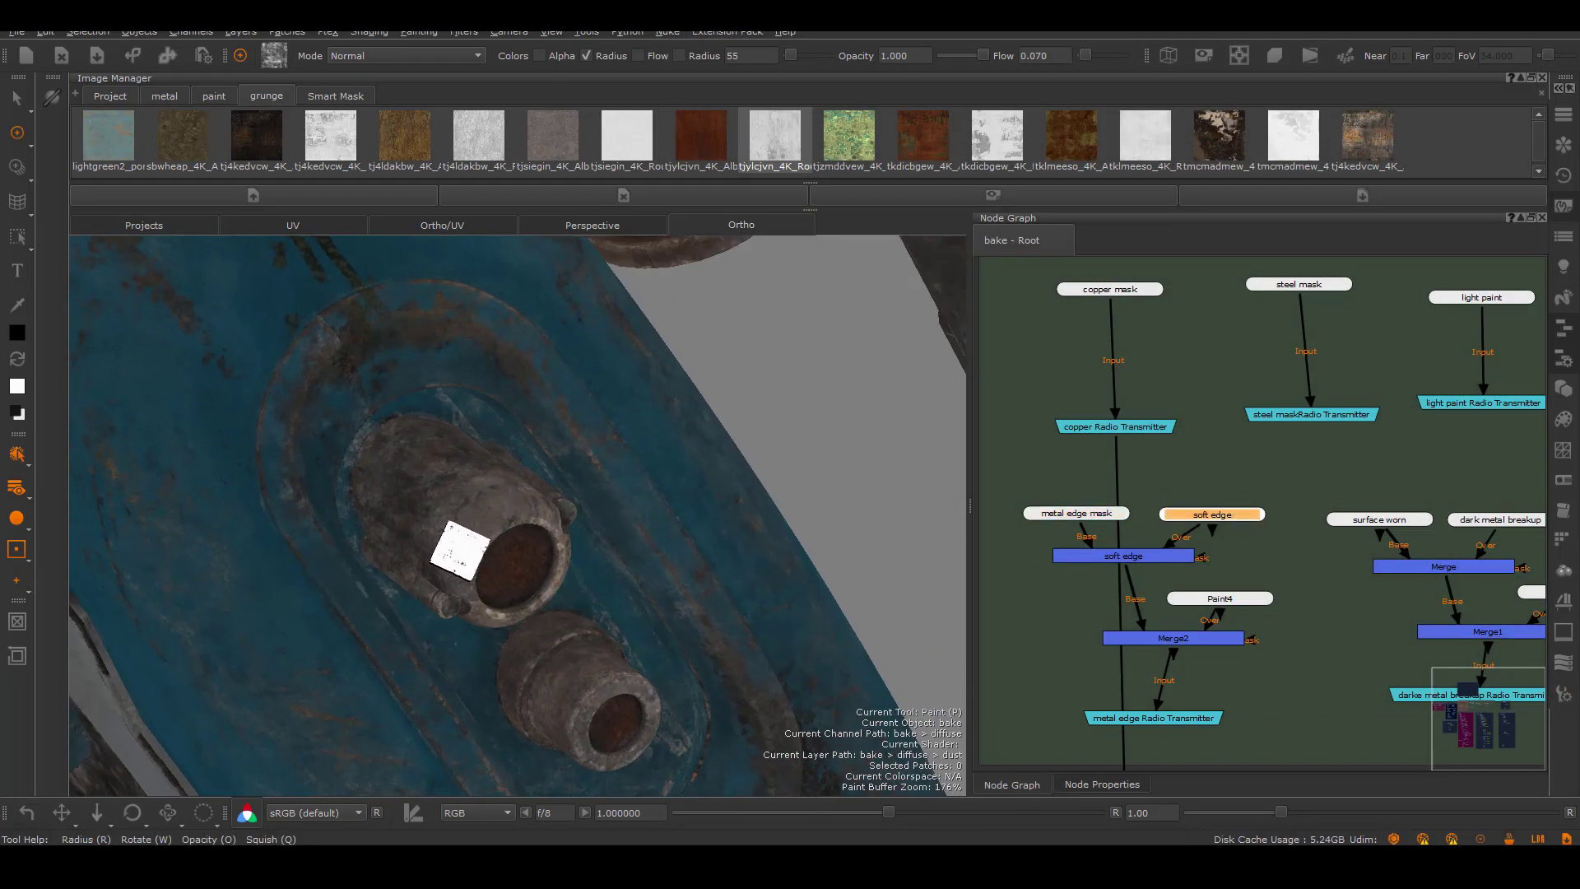
{"action": "left_click_drag", "start_coordinate": [556, 396], "coordinate": [548, 494], "text": "alt"}
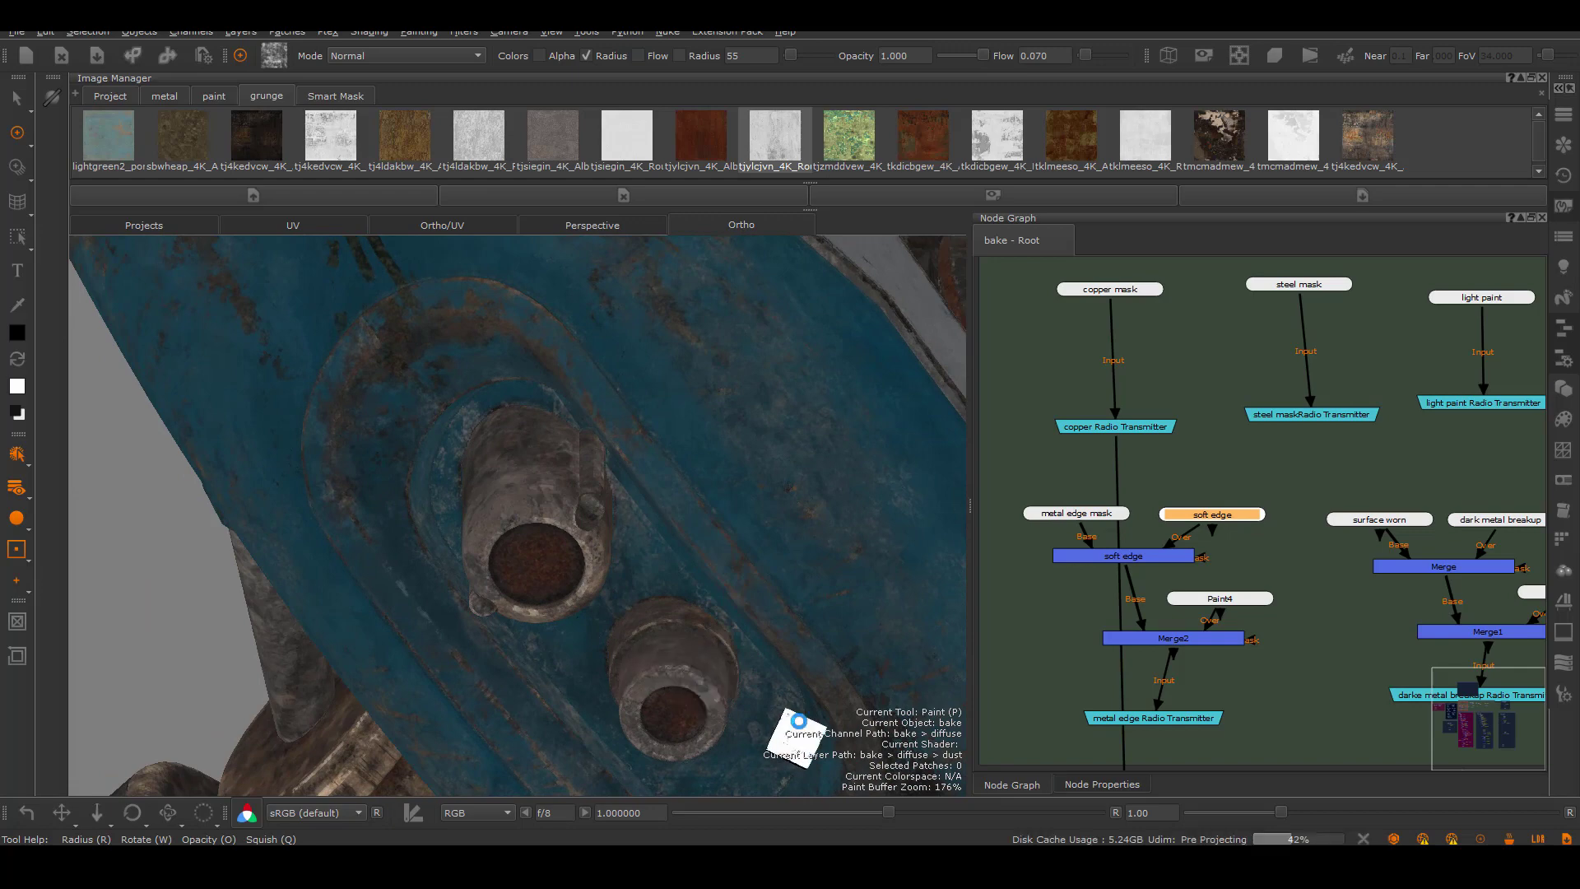
{"action": "mouse_move", "coordinate": [797, 738]}
{"action": "left_mouse_down", "text": "alt"}
{"action": "mouse_move", "coordinate": [710, 546]}
{"action": "mouse_move", "coordinate": [704, 469]}
{"action": "left_mouse_up", "text": "alt"}
{"action": "scroll", "coordinate": [1353, 483], "scroll_direction": "down", "scroll_amount": 5}
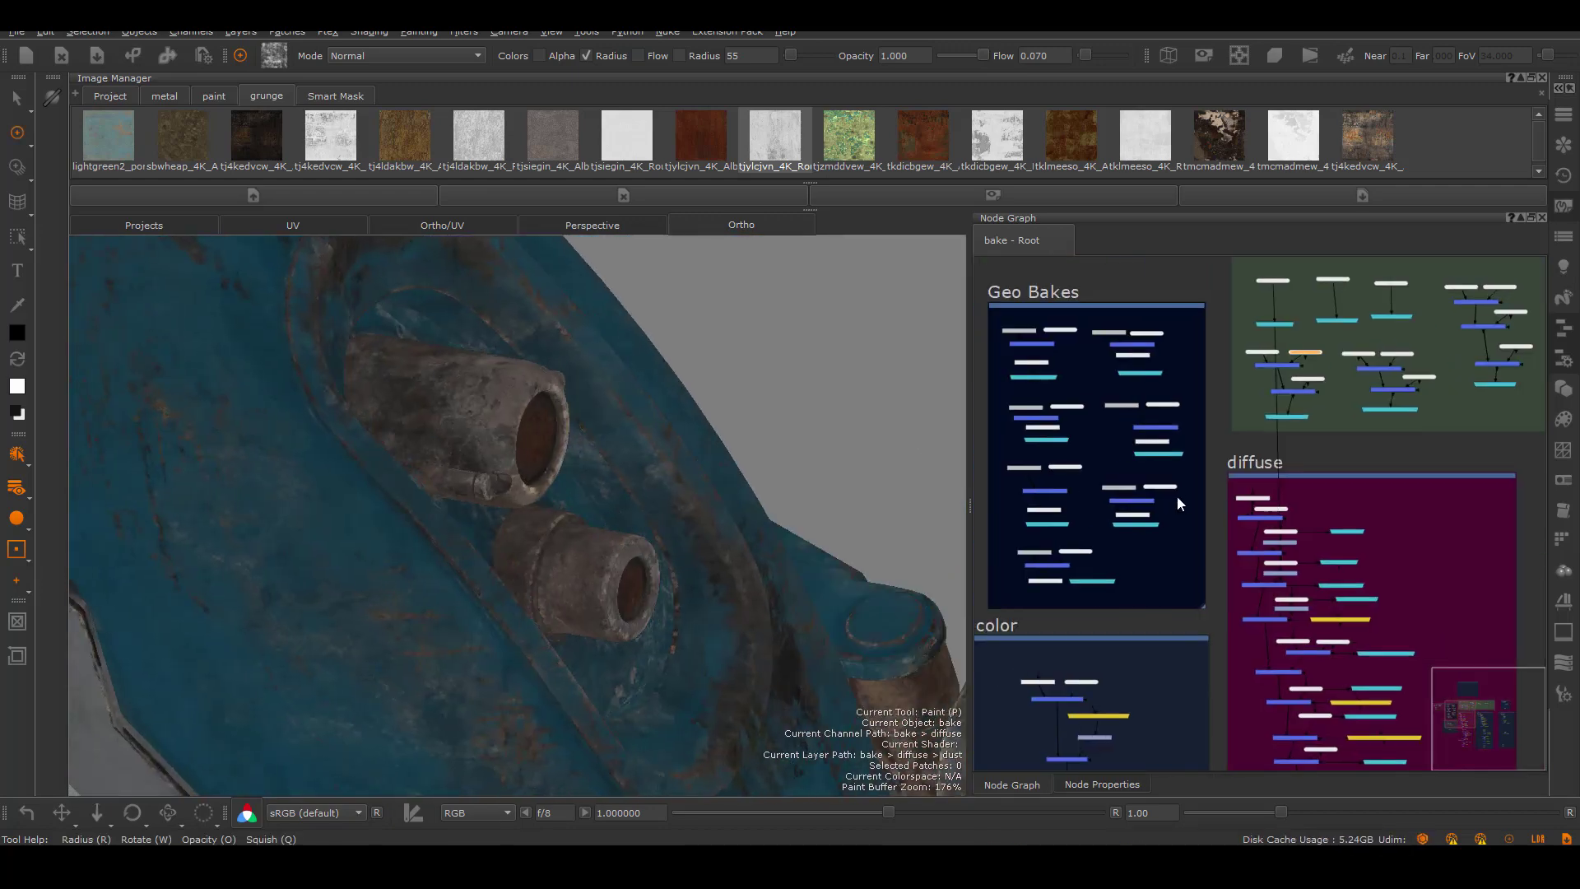
{"action": "scroll", "coordinate": [1176, 494], "scroll_direction": "up", "scroll_amount": 5}
{"action": "scroll", "coordinate": [1131, 556], "scroll_direction": "down", "scroll_amount": 3}
Display the dark metal breakup node's layer in the viewport
{"action": "left_click", "coordinate": [1099, 429]}
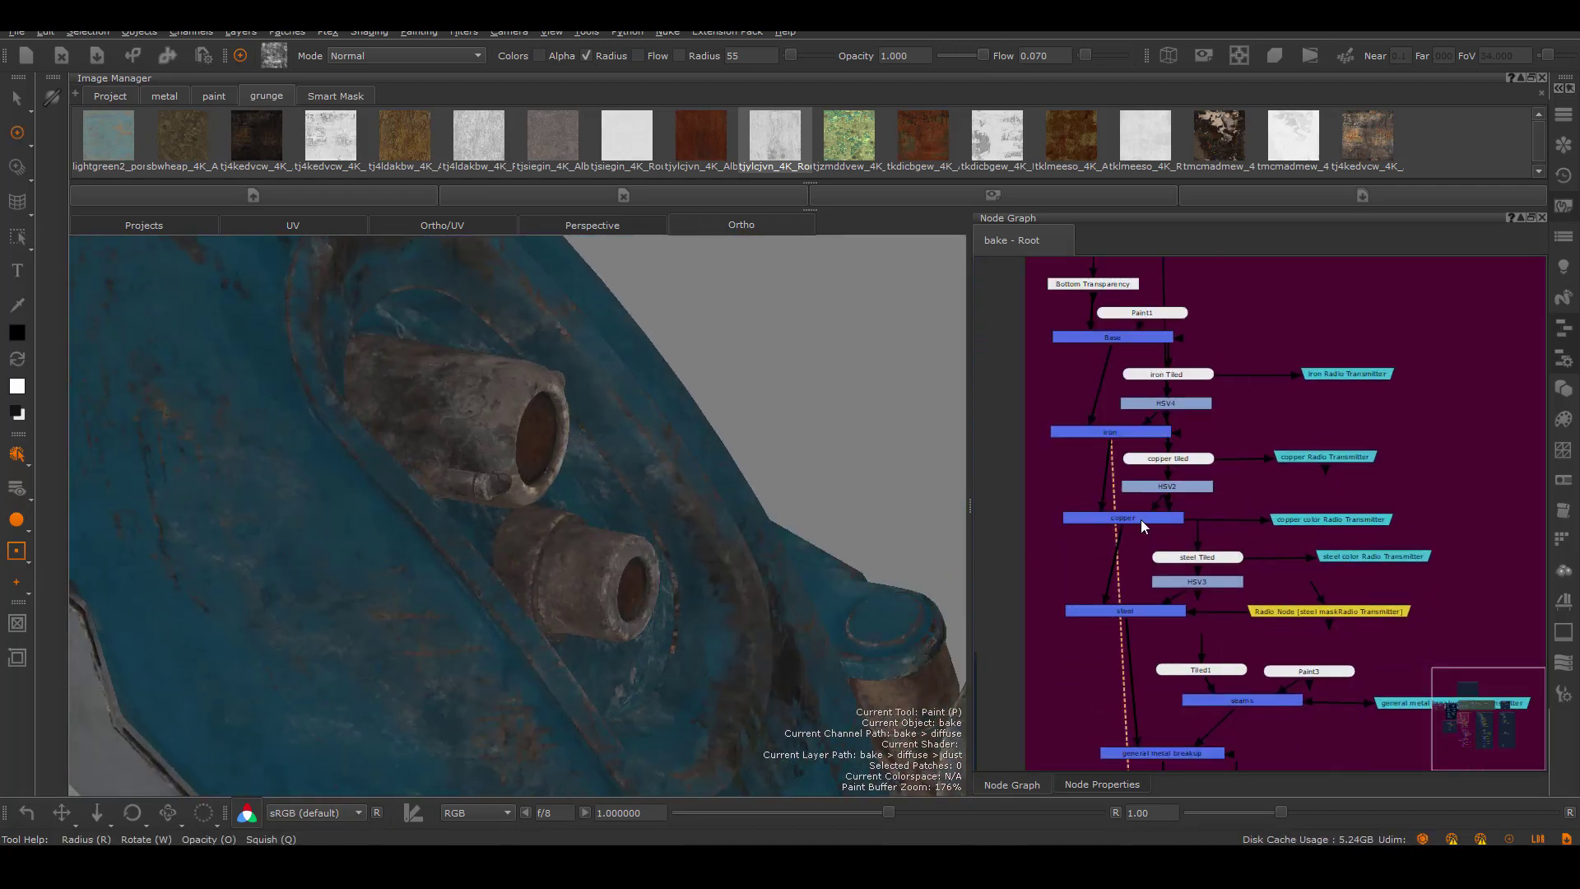
{"action": "key", "text": "v"}
{"action": "mouse_move", "coordinate": [442, 299]}
{"action": "left_mouse_down", "text": "alt"}
{"action": "mouse_move", "coordinate": [628, 354]}
{"action": "mouse_move", "coordinate": [592, 575]}
{"action": "mouse_move", "coordinate": [646, 547]}
{"action": "mouse_move", "coordinate": [653, 448]}
{"action": "mouse_move", "coordinate": [548, 453]}
{"action": "mouse_move", "coordinate": [748, 494]}
{"action": "left_mouse_up", "text": "alt"}
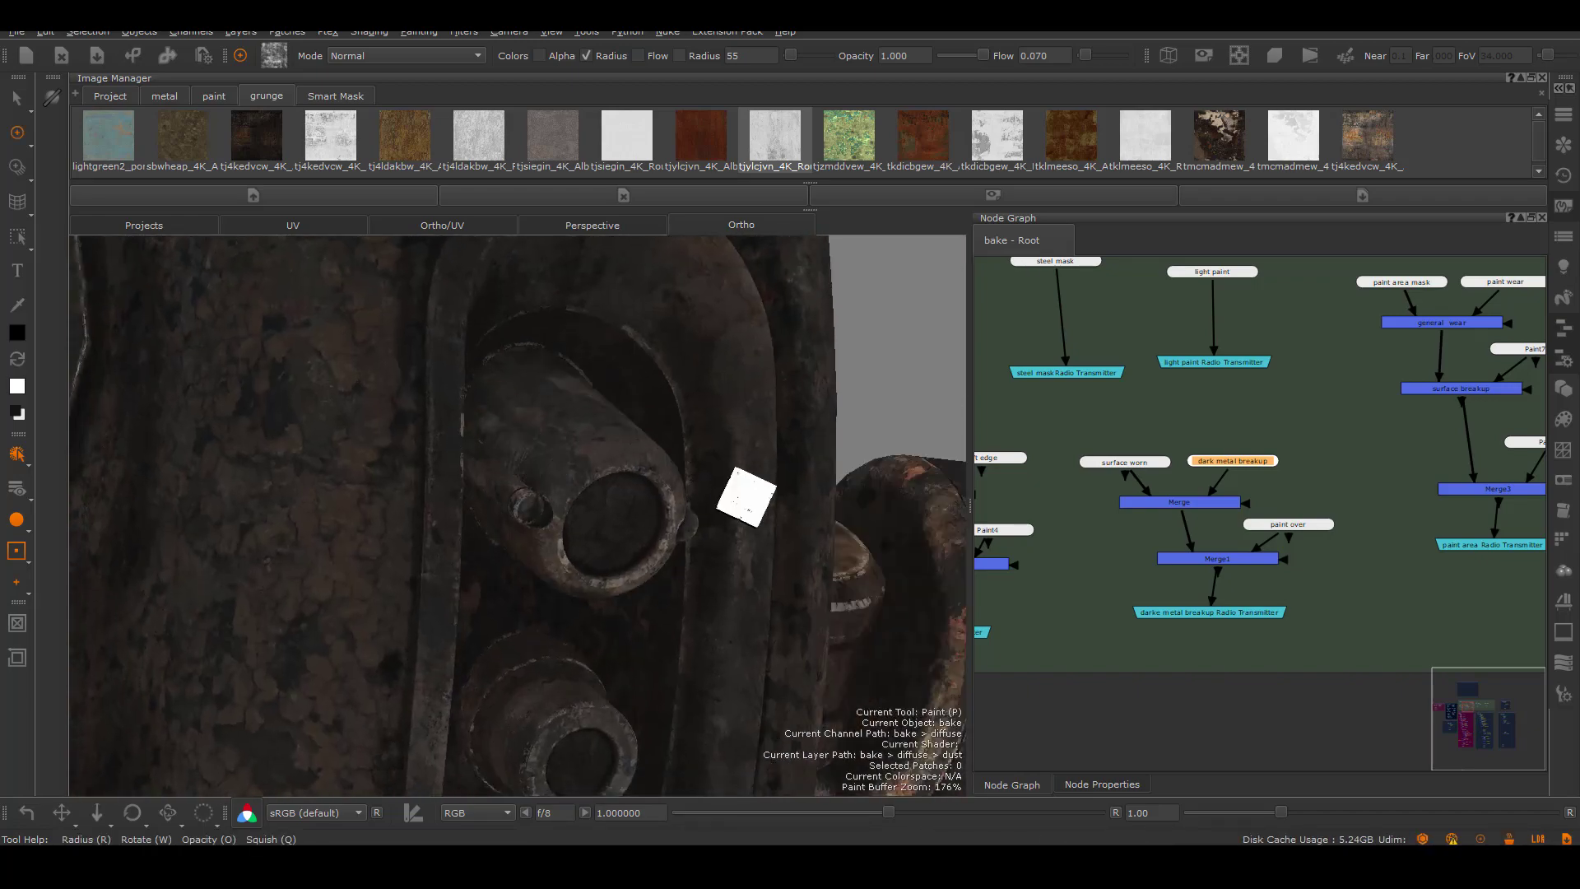